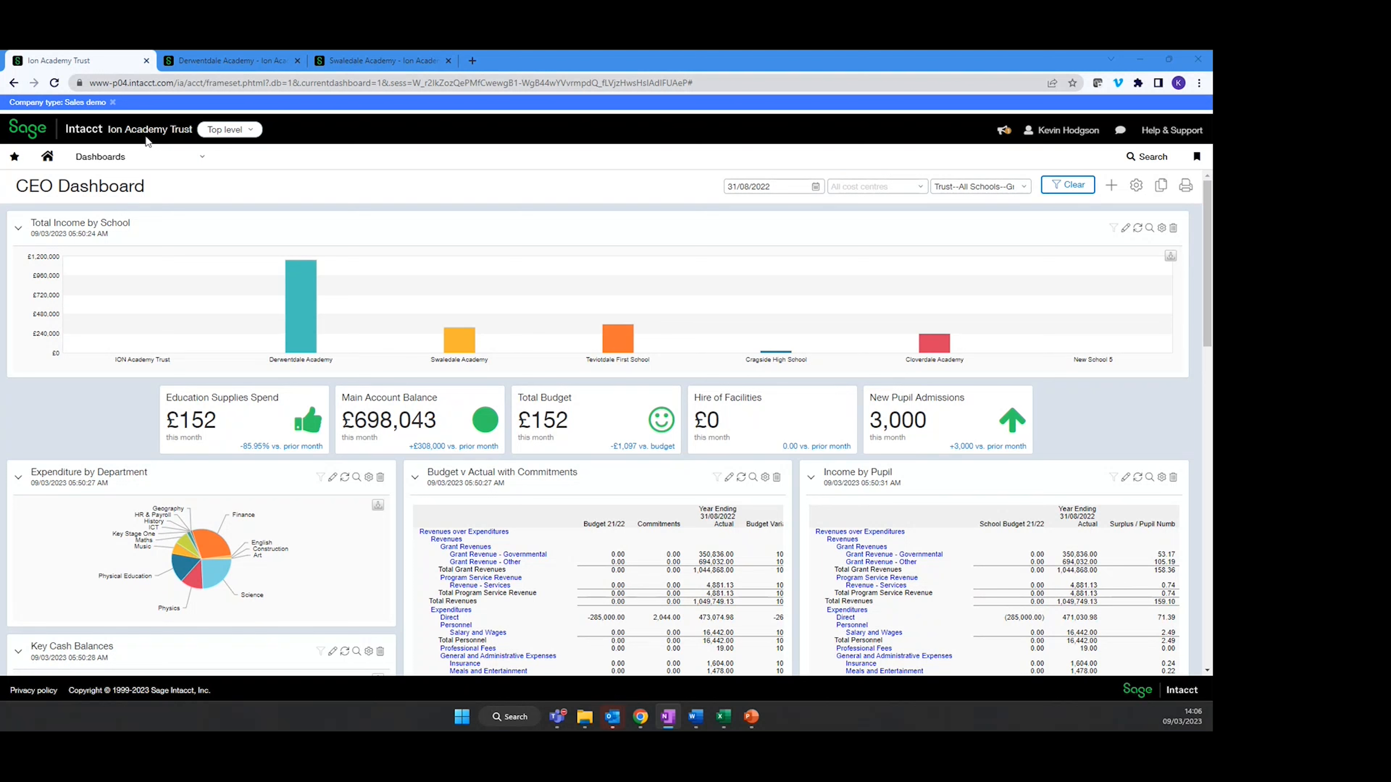
Review the CEO Dashboard from the income chart and key figures down to the reports, approval lists and ION Support form
click(227, 130)
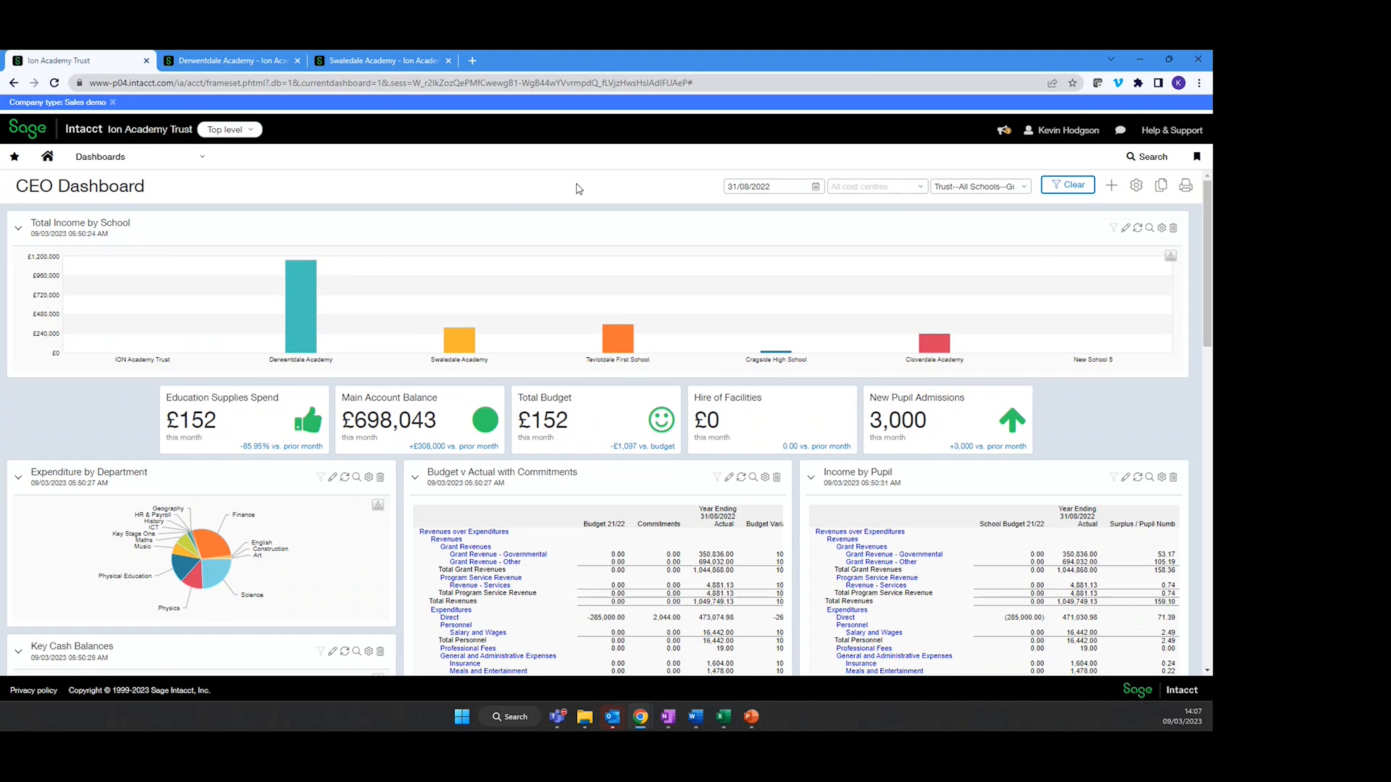
key(ctrl+minus)
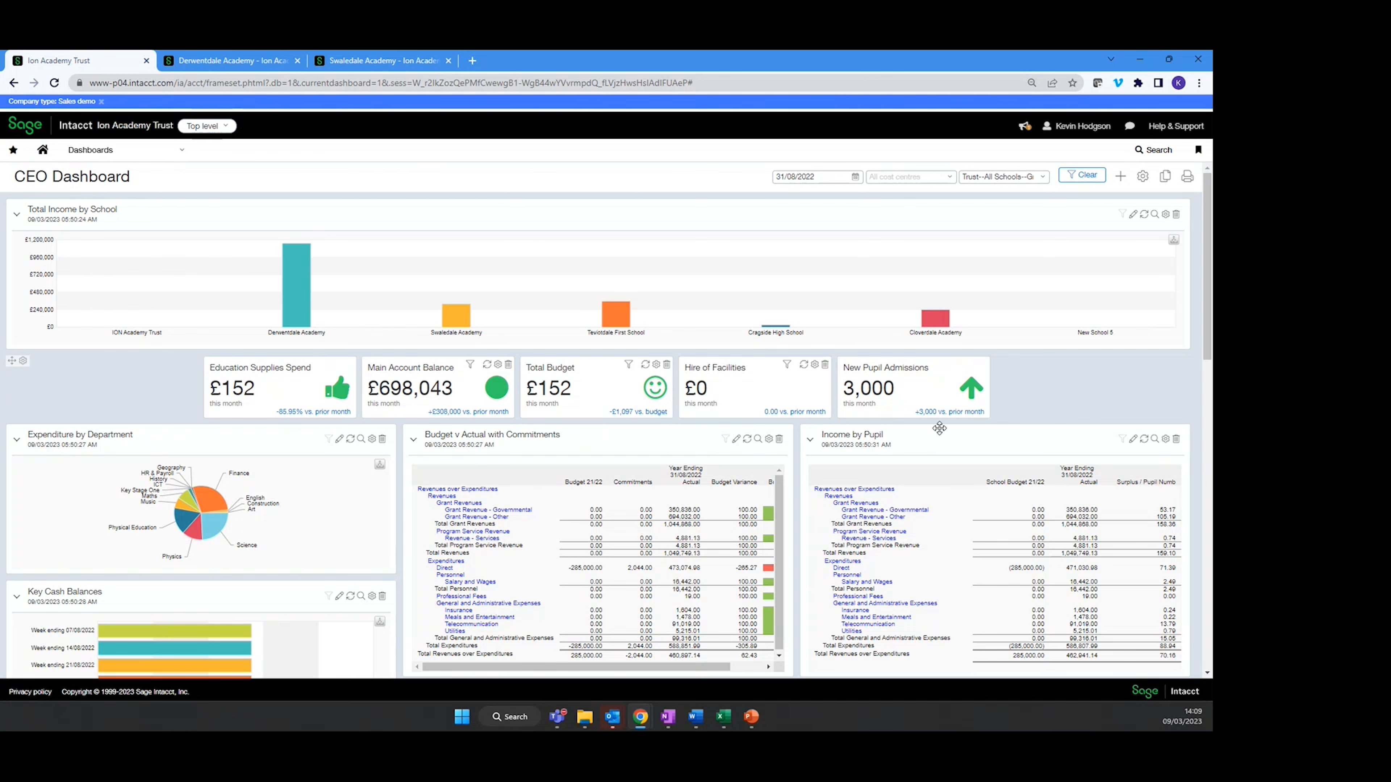
scroll(1081, 389, down, 2)
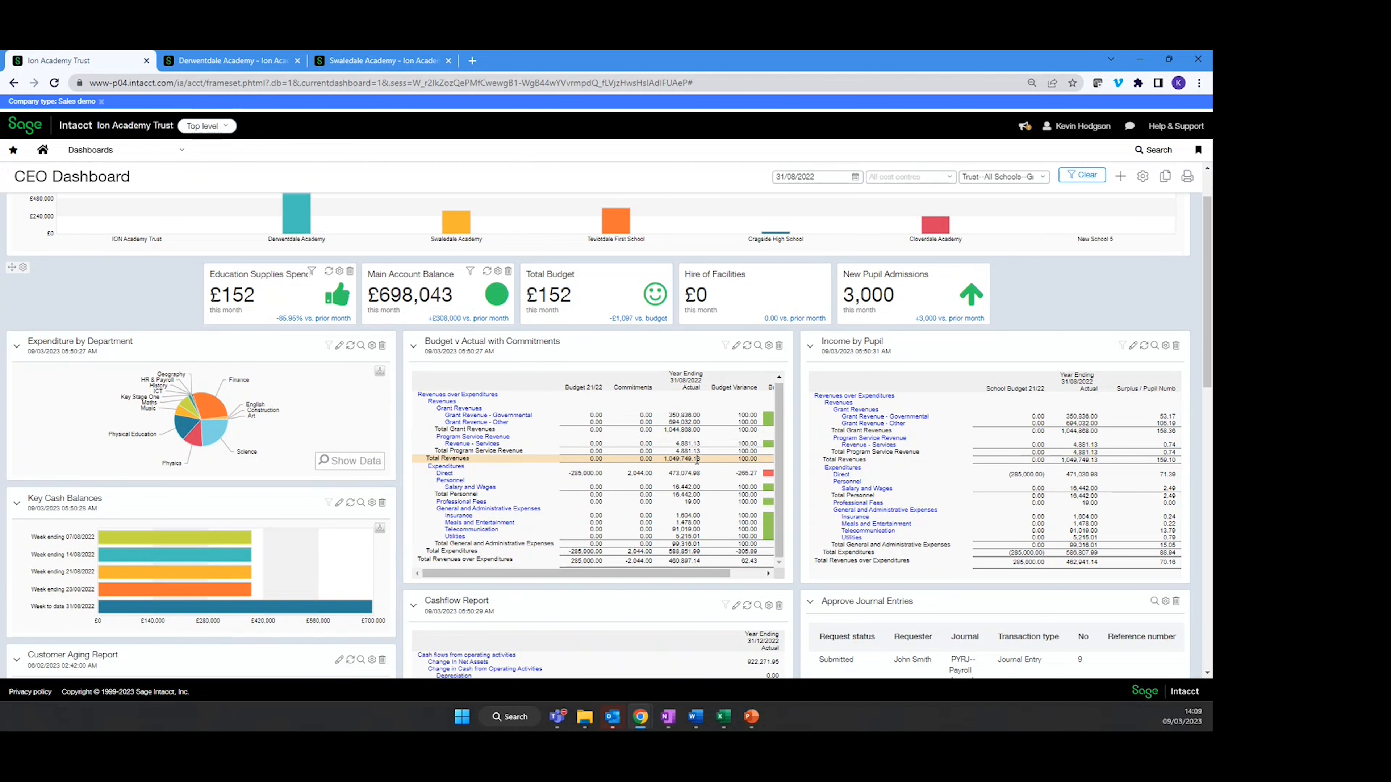
scroll(838, 521, down, 5)
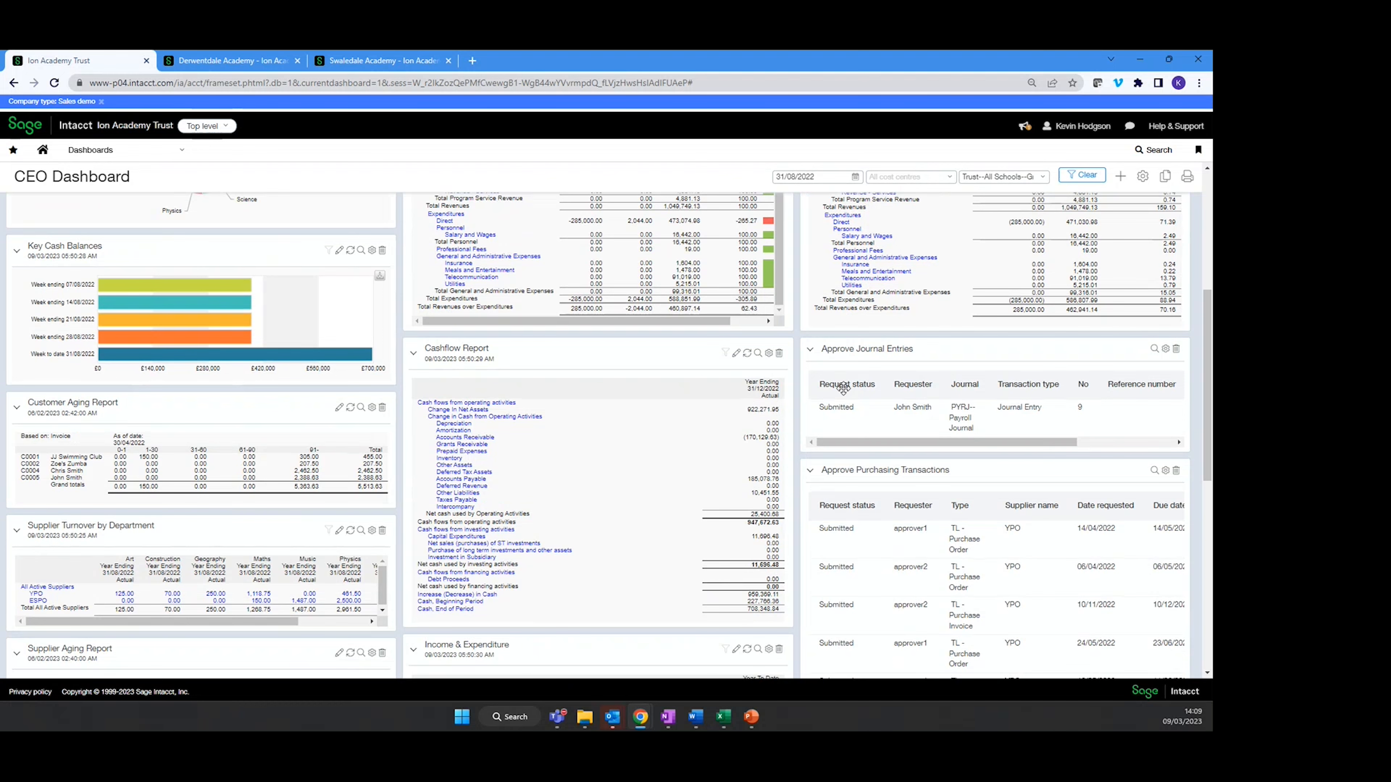
scroll(1090, 439, down, 1)
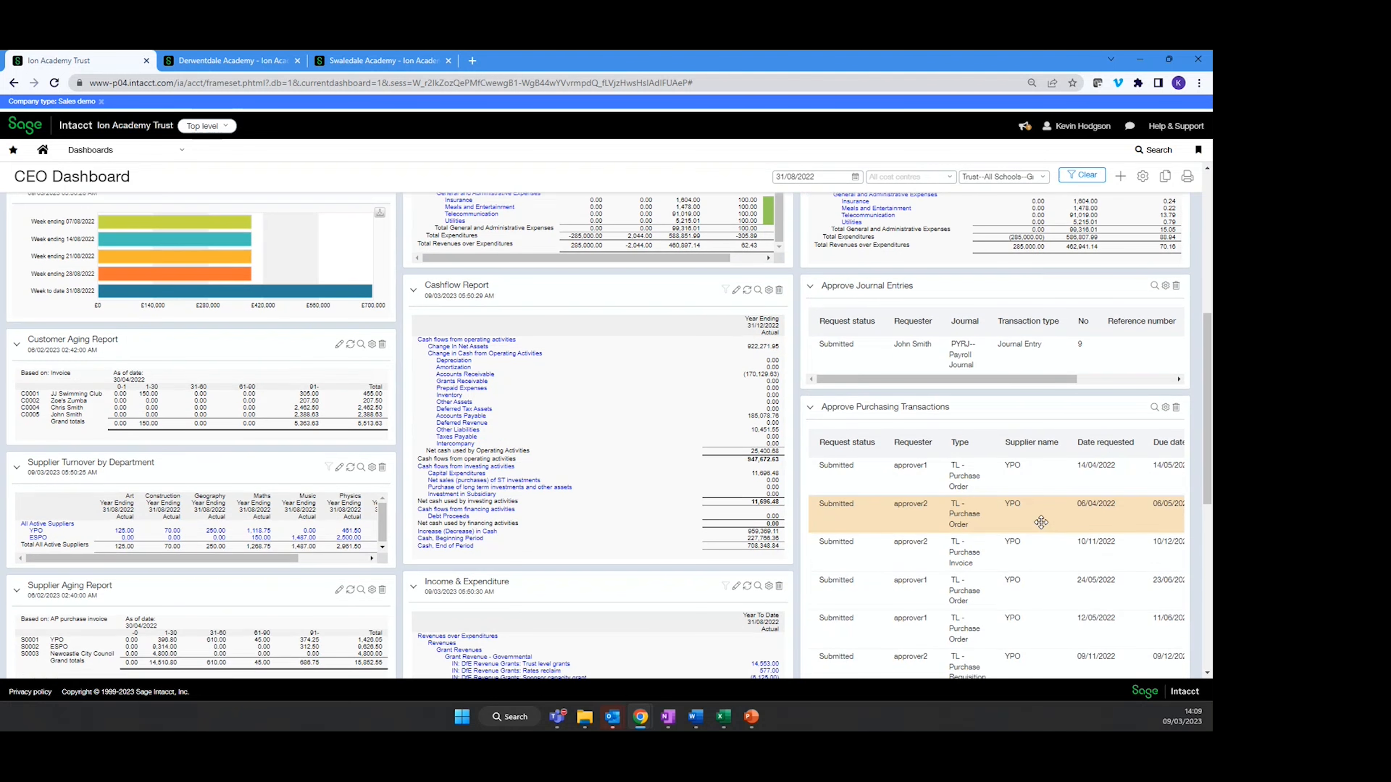
scroll(958, 525, down, 1)
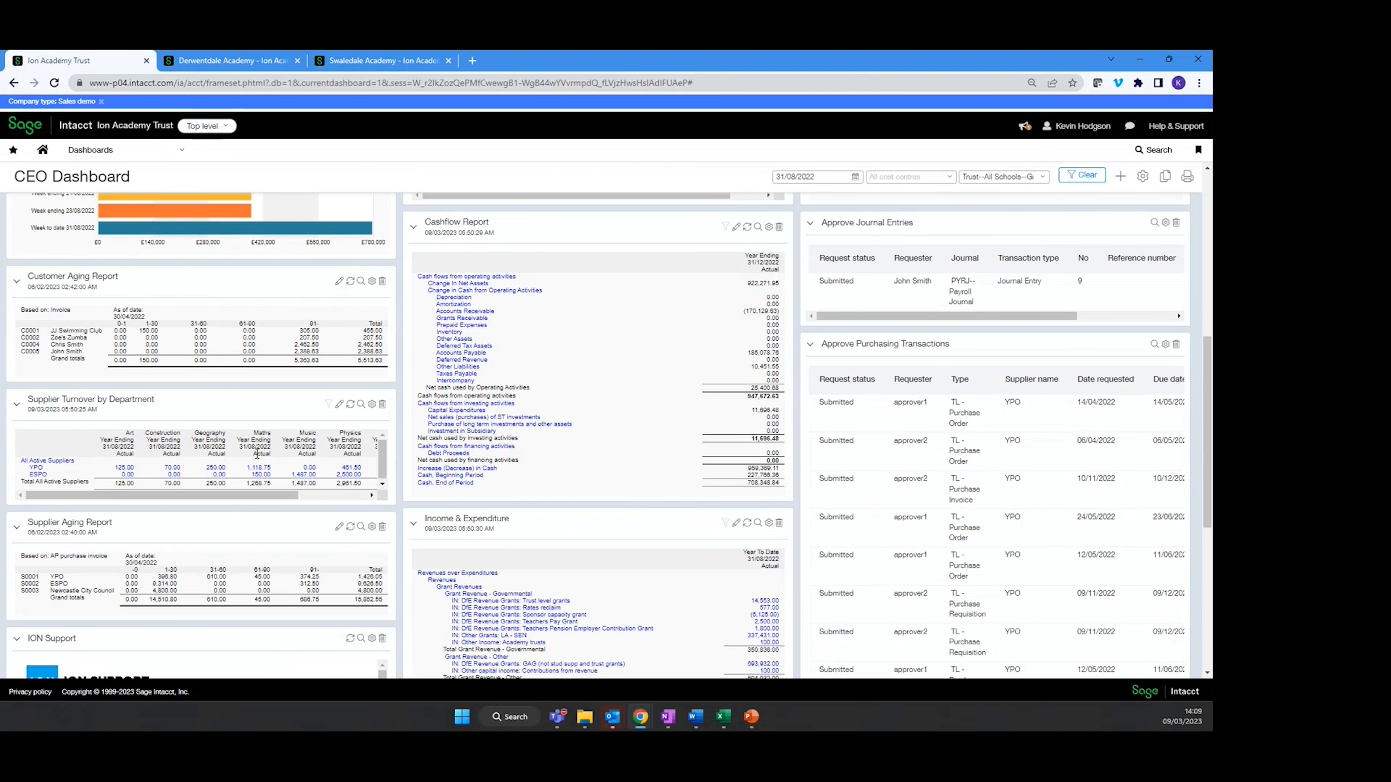
scroll(484, 515, down, 3)
scroll(484, 515, down, 4)
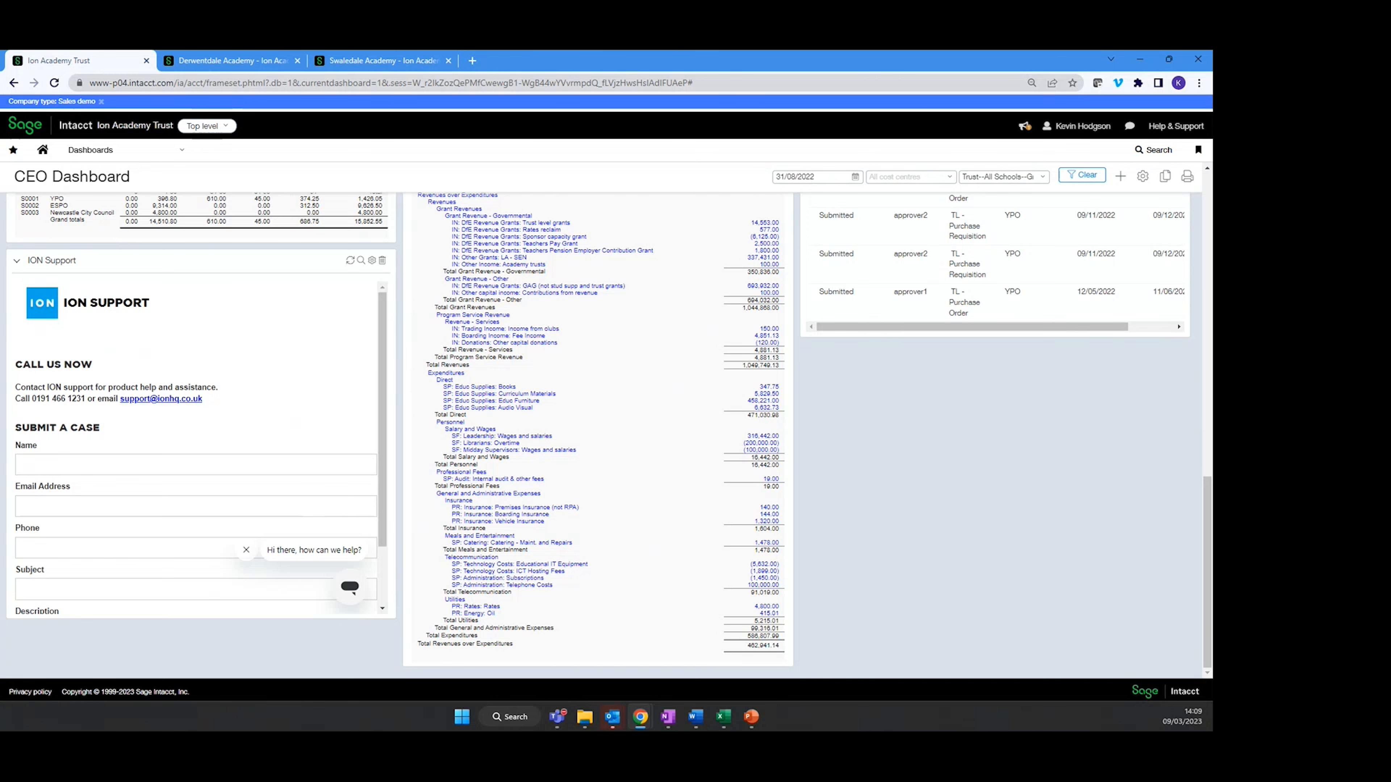
drag(1207, 494, 1202, 188)
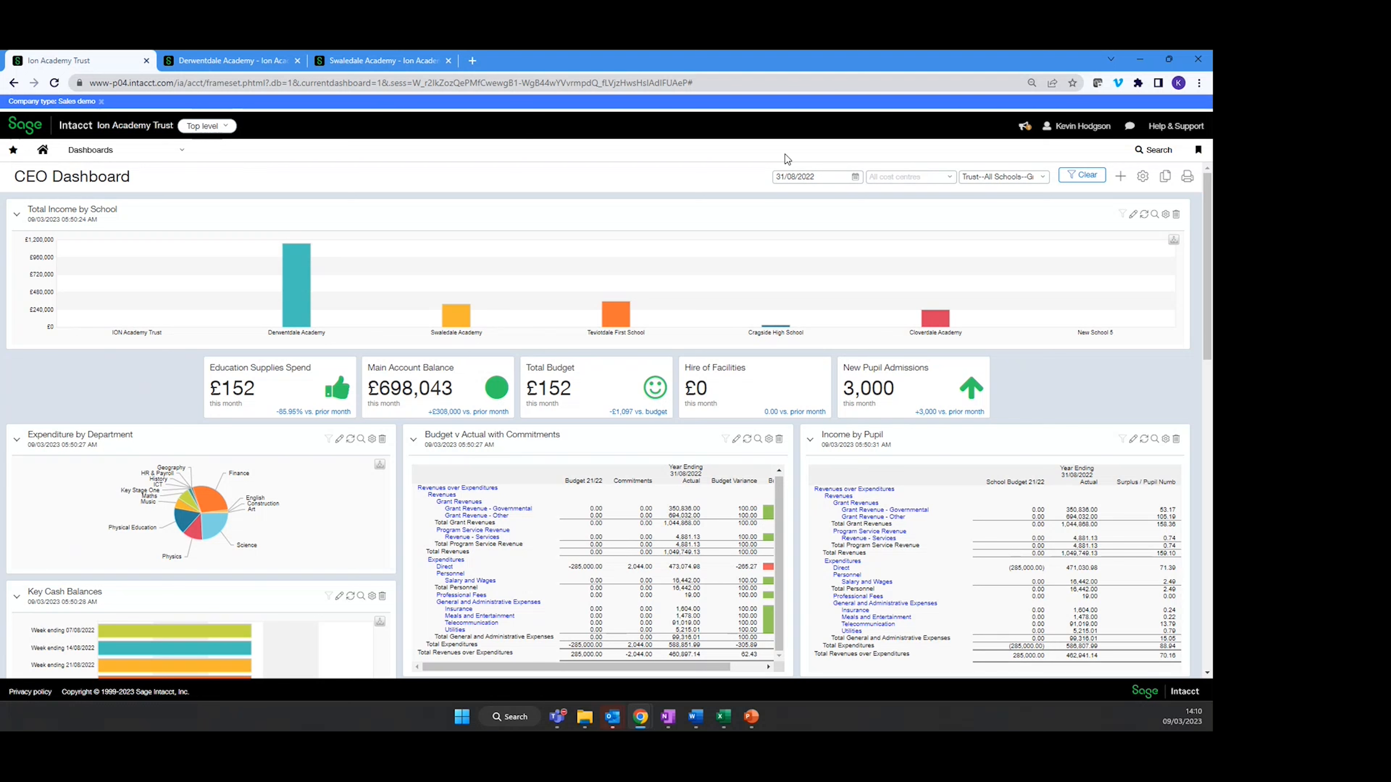
Filter the CEO Dashboard to the location E-200--Swaledale Academy across all cost centres
click(1048, 183)
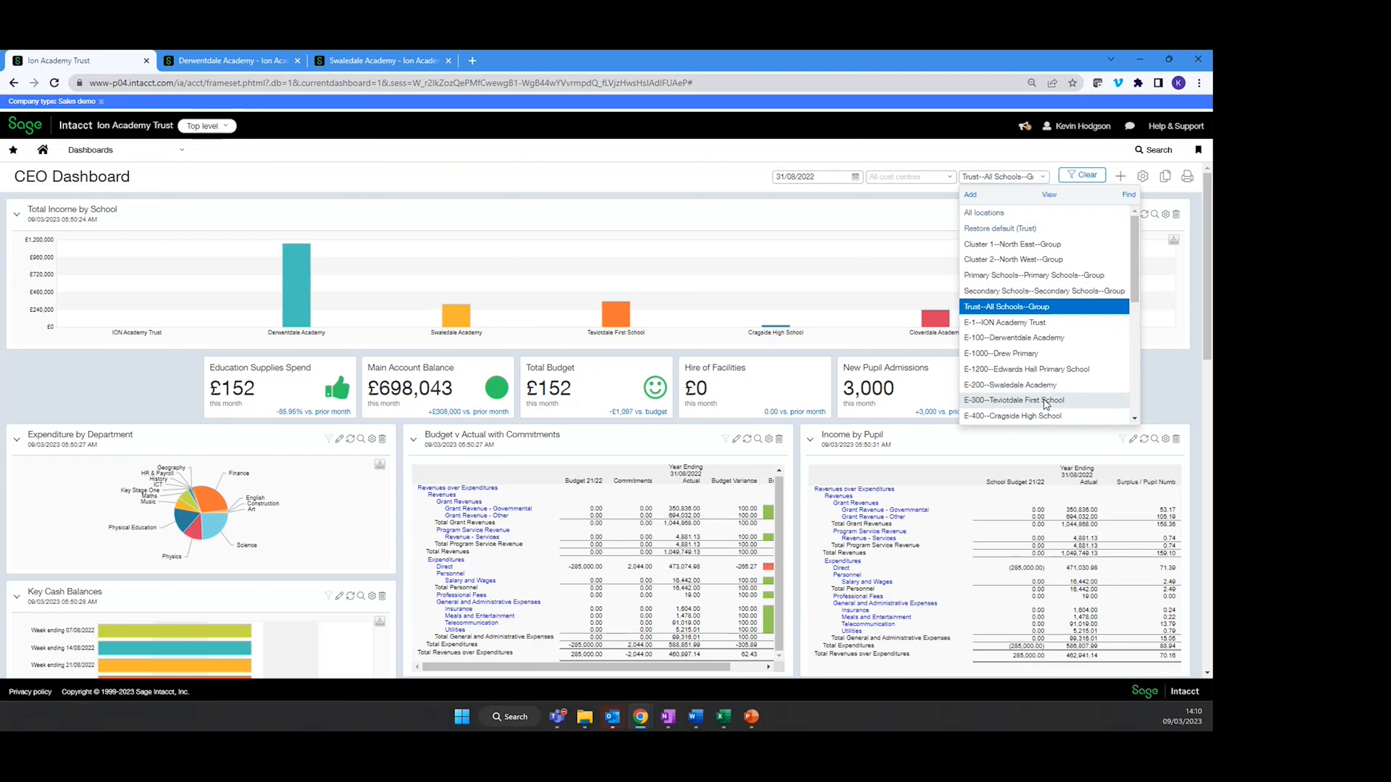
click(1016, 385)
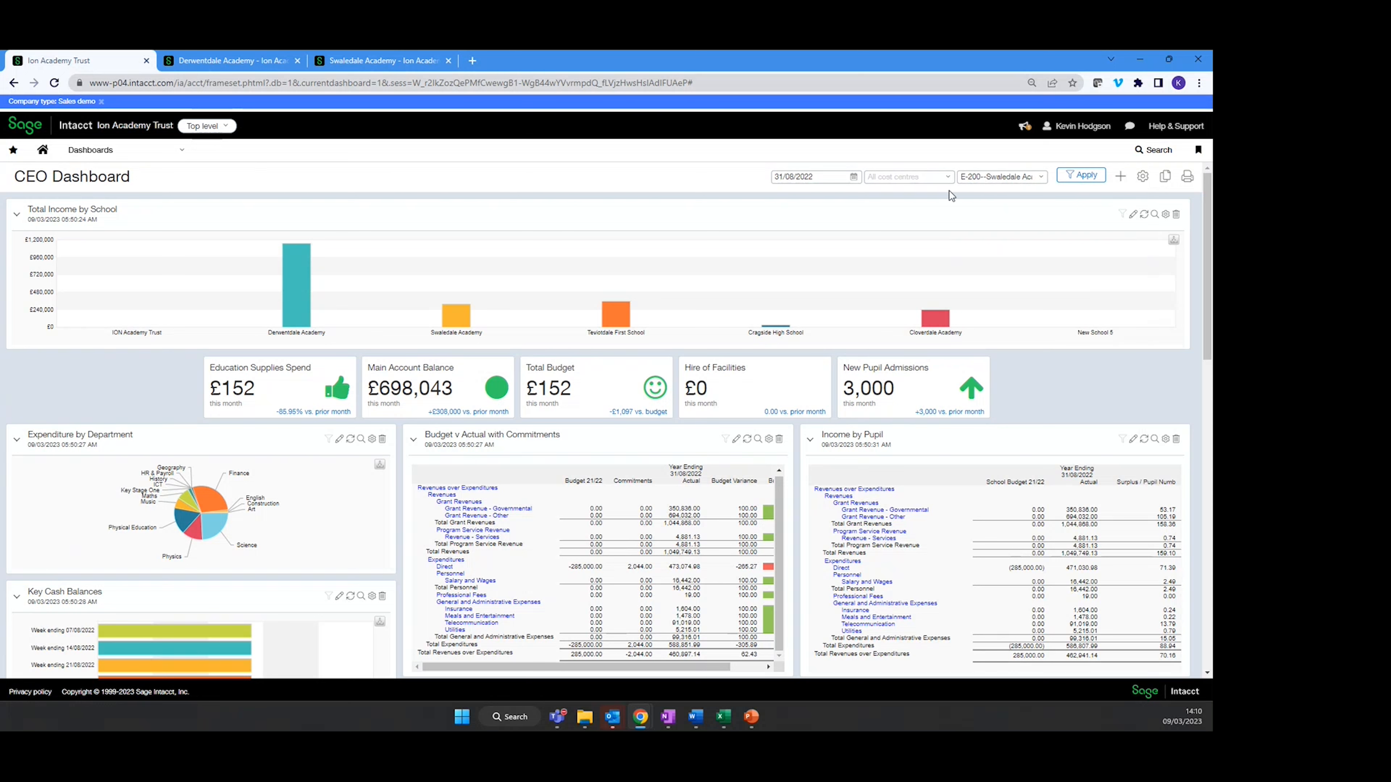
click(953, 181)
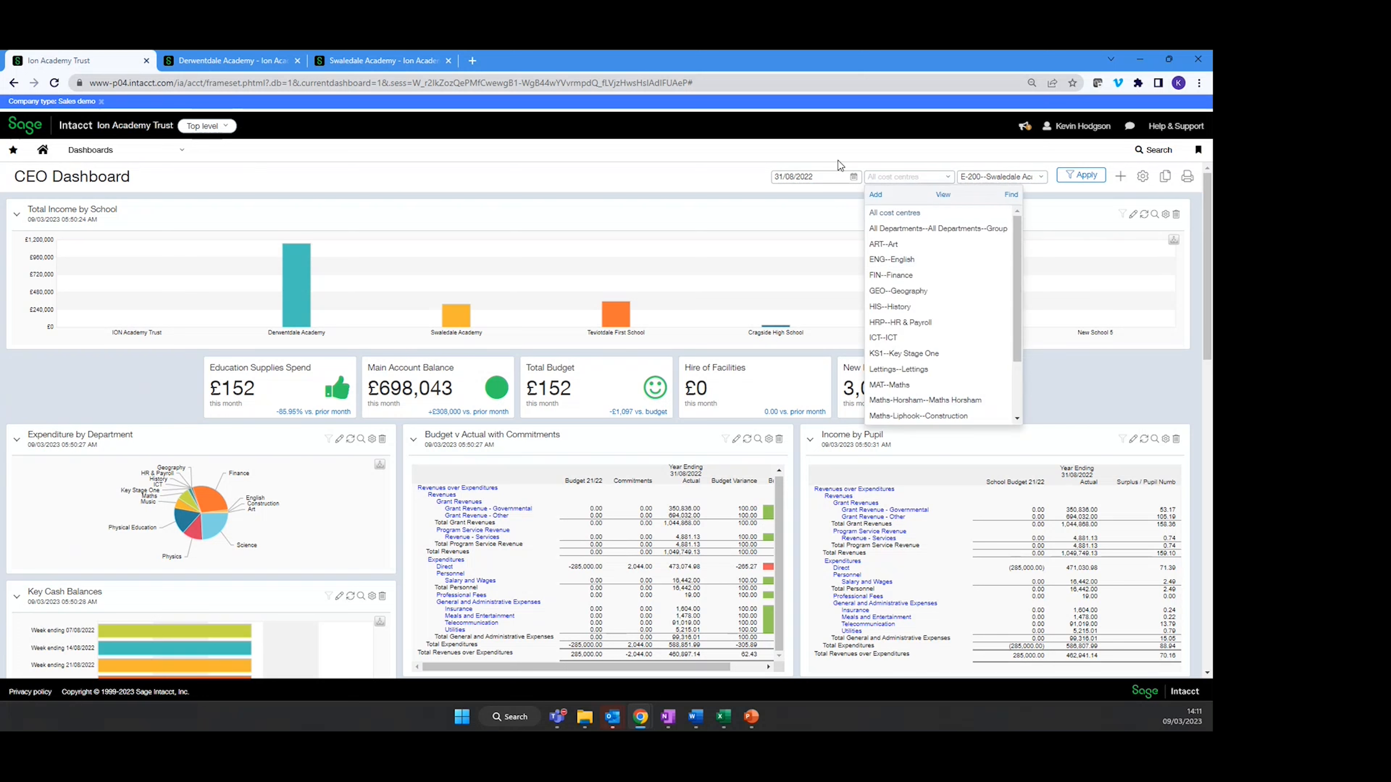
click(1079, 175)
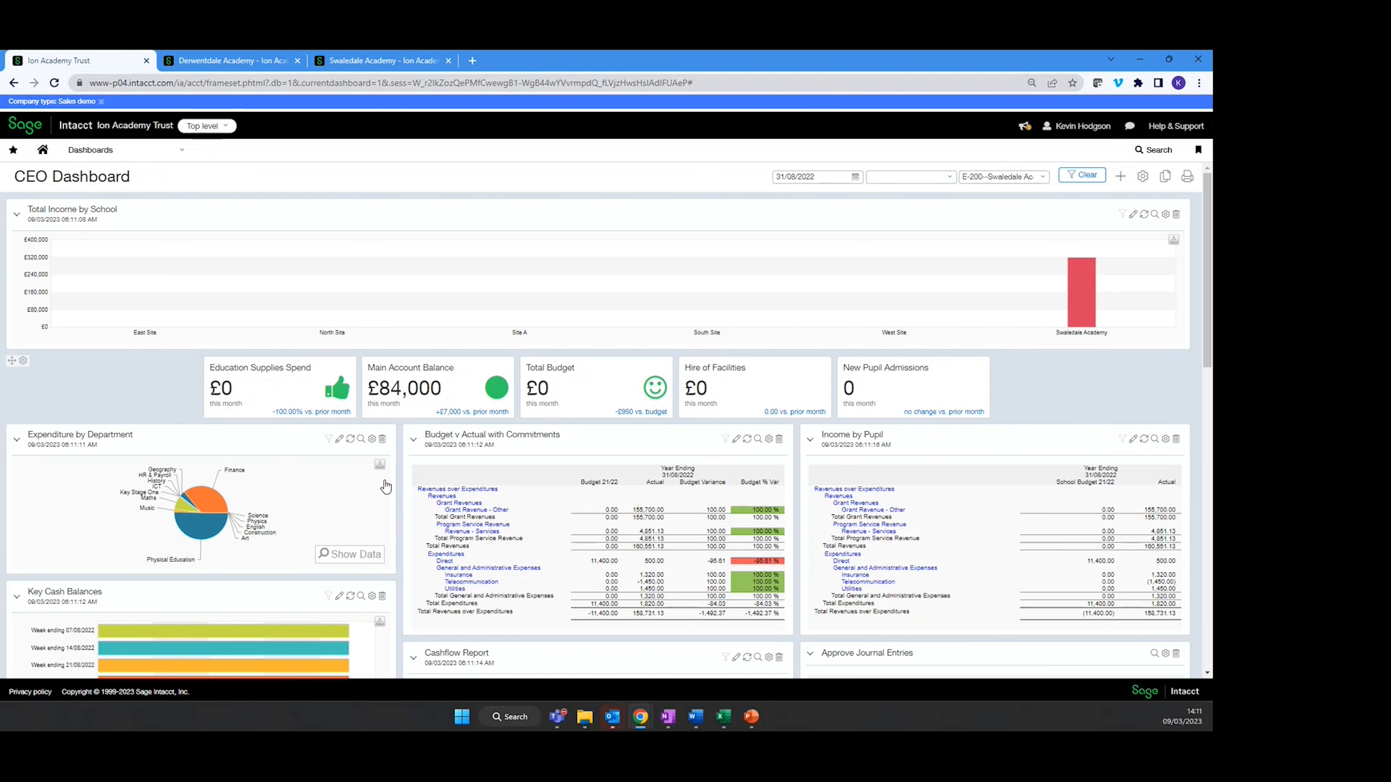
Examine the dashboard's location choices, the trust's entity list and the open supplier pages for Derwentdale Academy and Swaledale Academy
click(1029, 176)
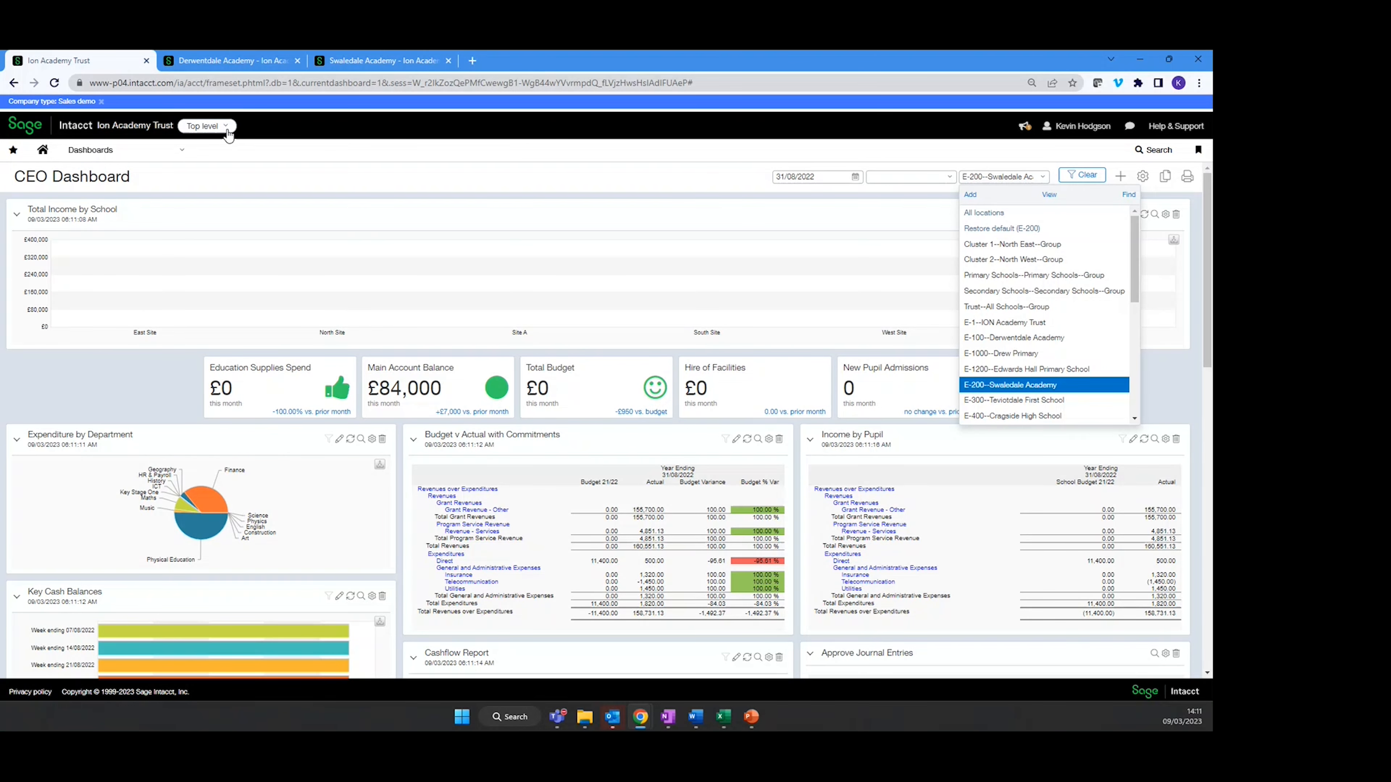
click(228, 134)
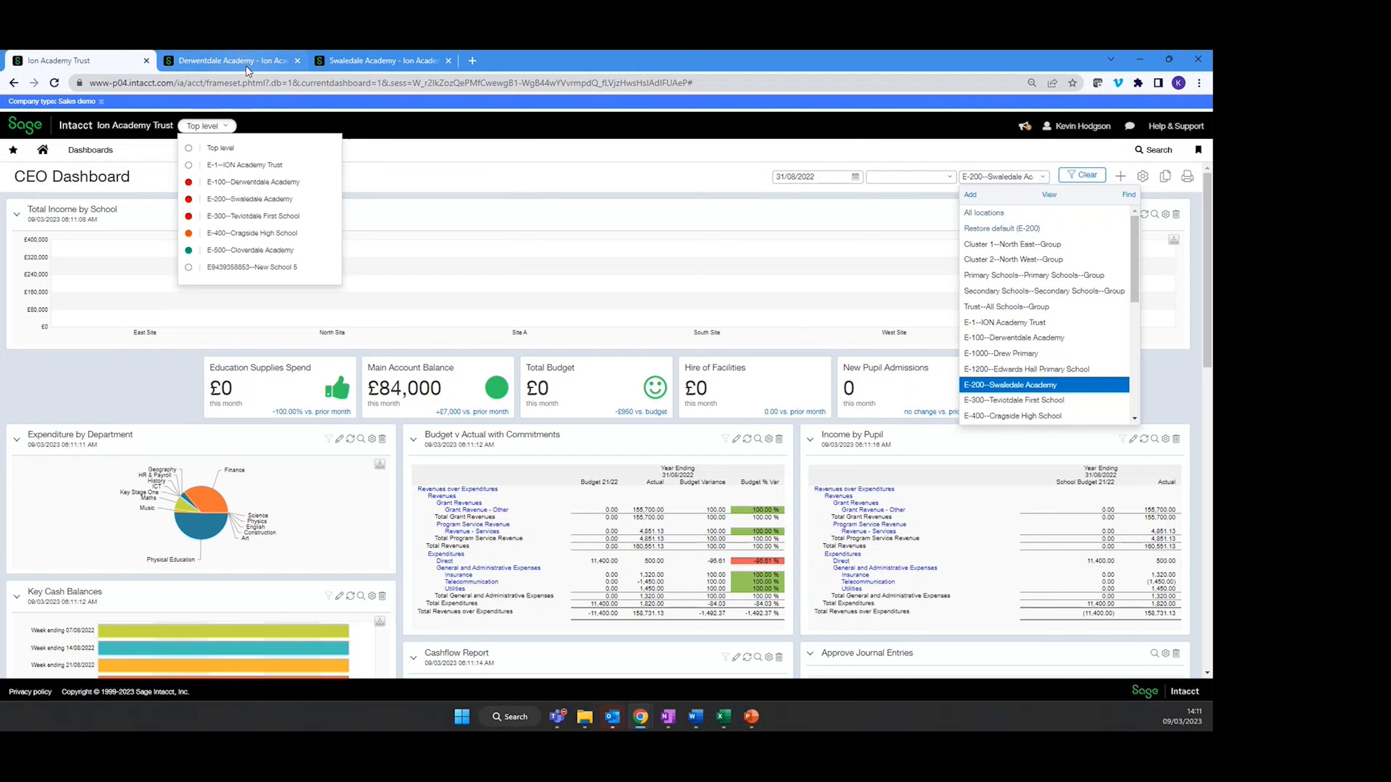
click(219, 54)
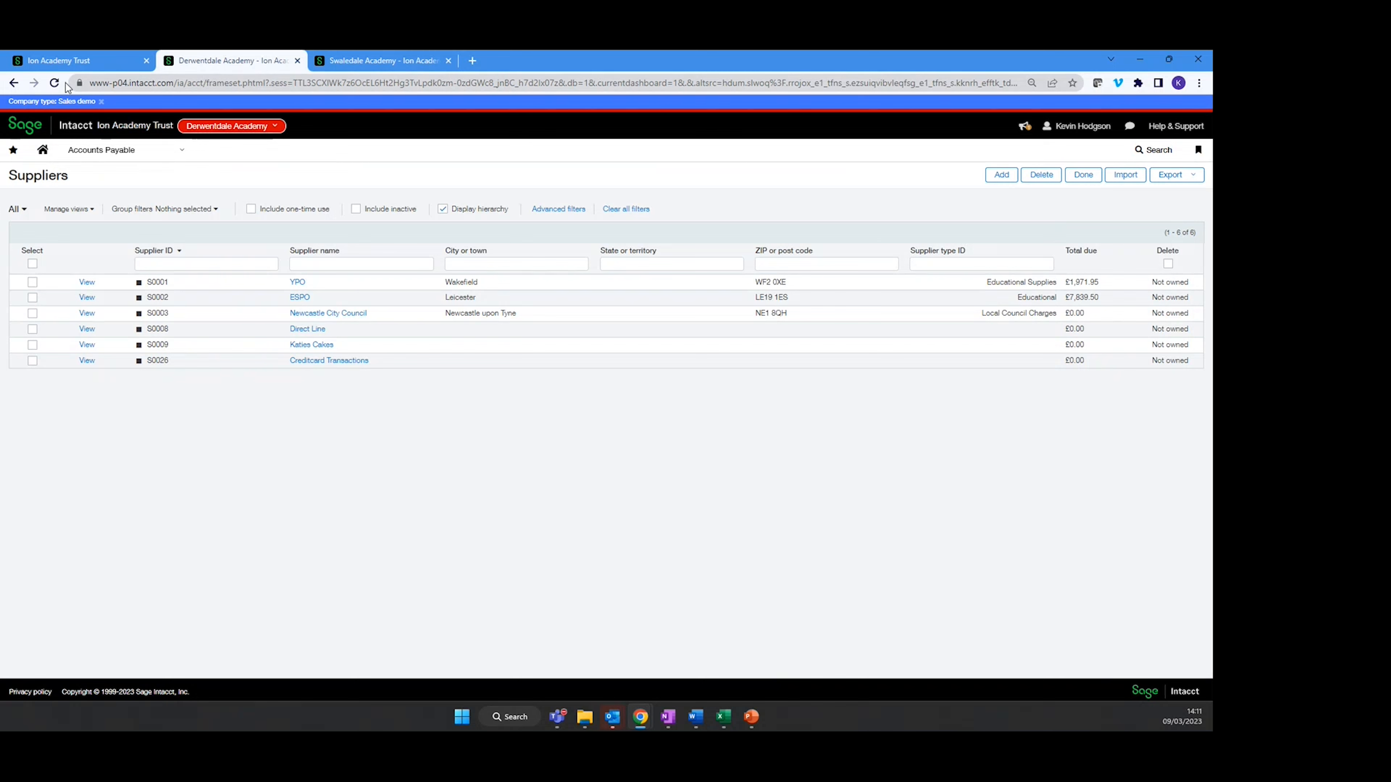
click(263, 126)
click(91, 65)
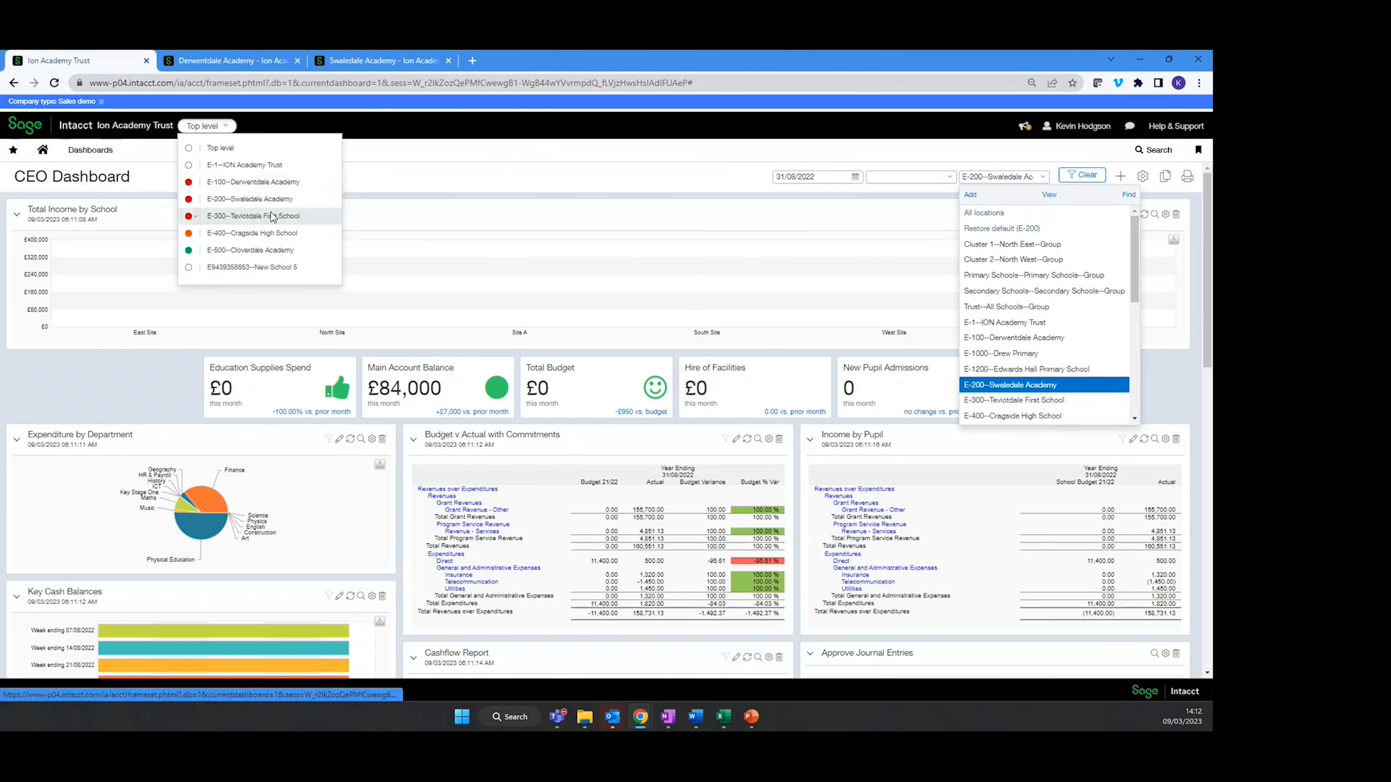
click(231, 68)
click(388, 62)
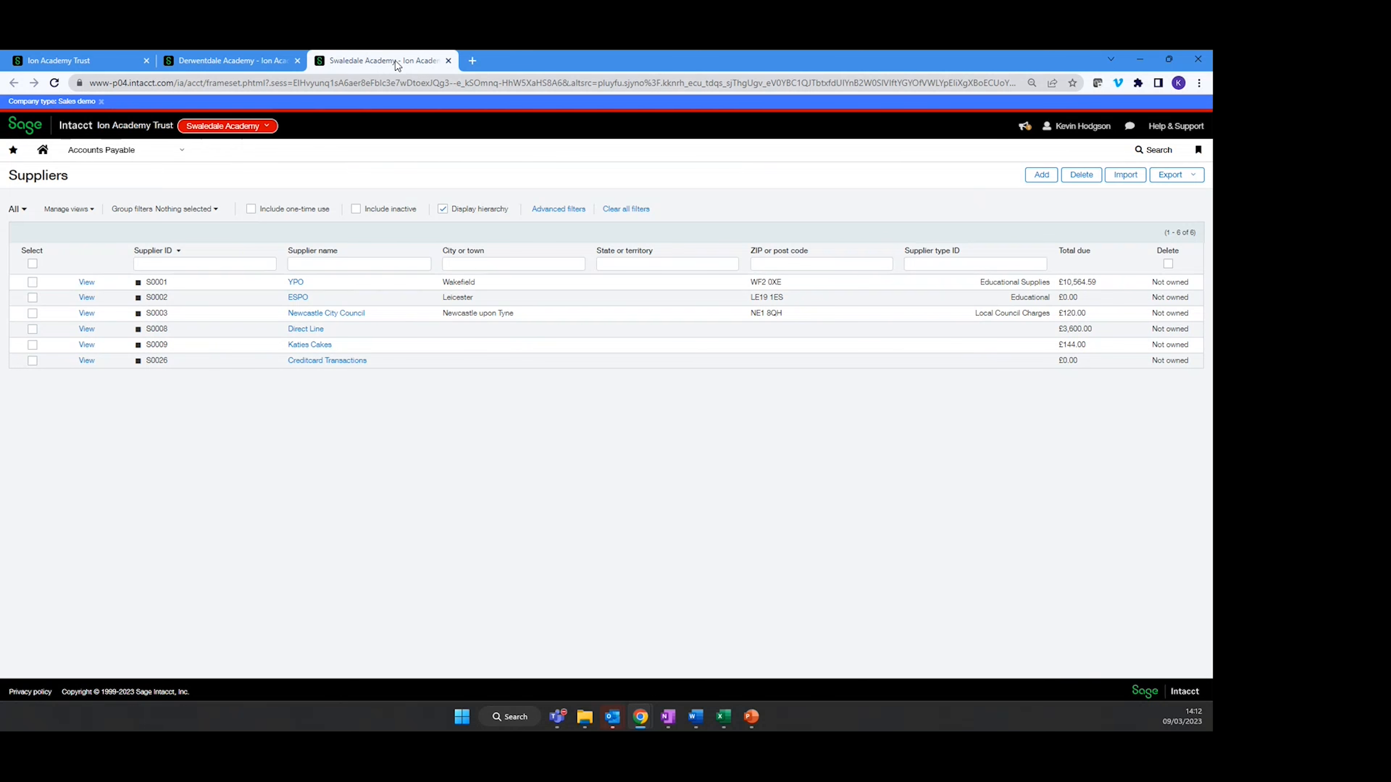
click(230, 60)
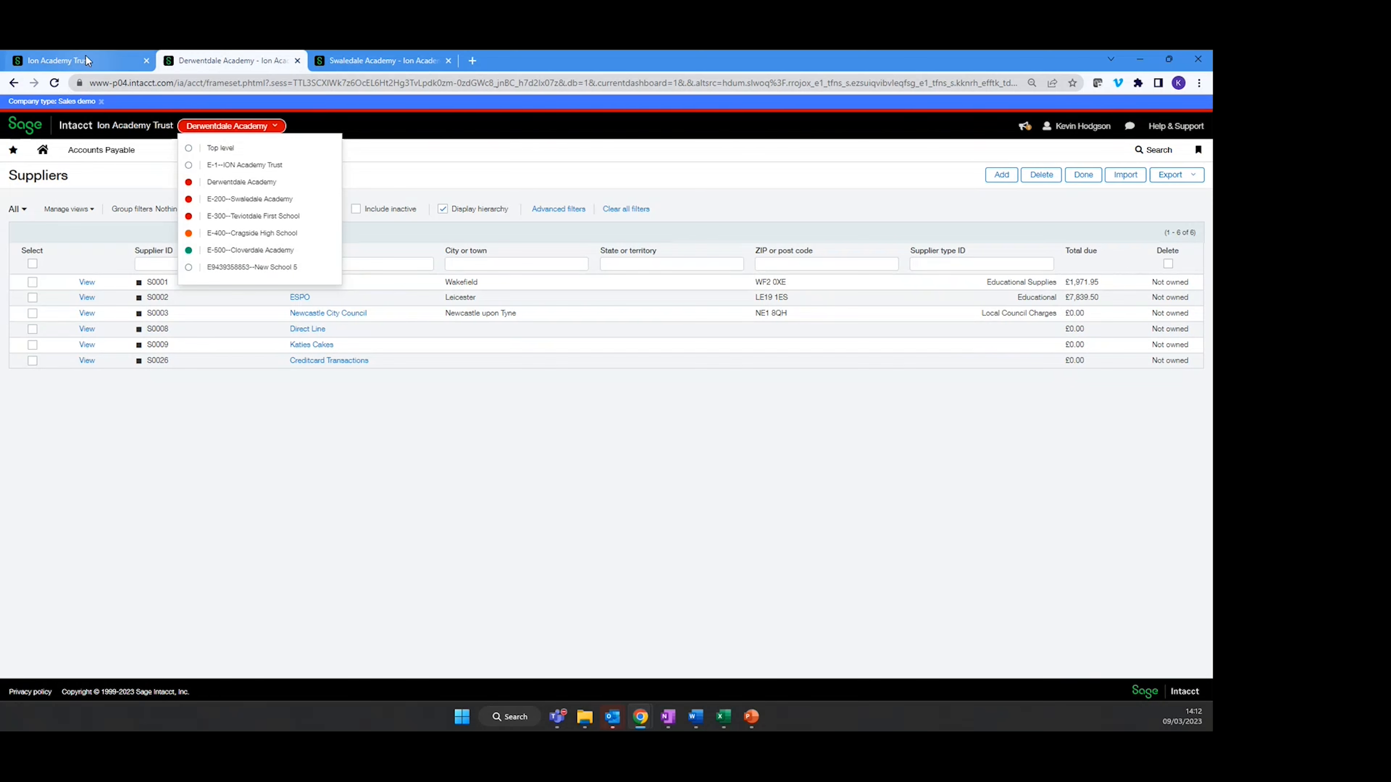
Open the Accounts Payable supplier list at the trust's top level and point out supplier YPO
click(85, 57)
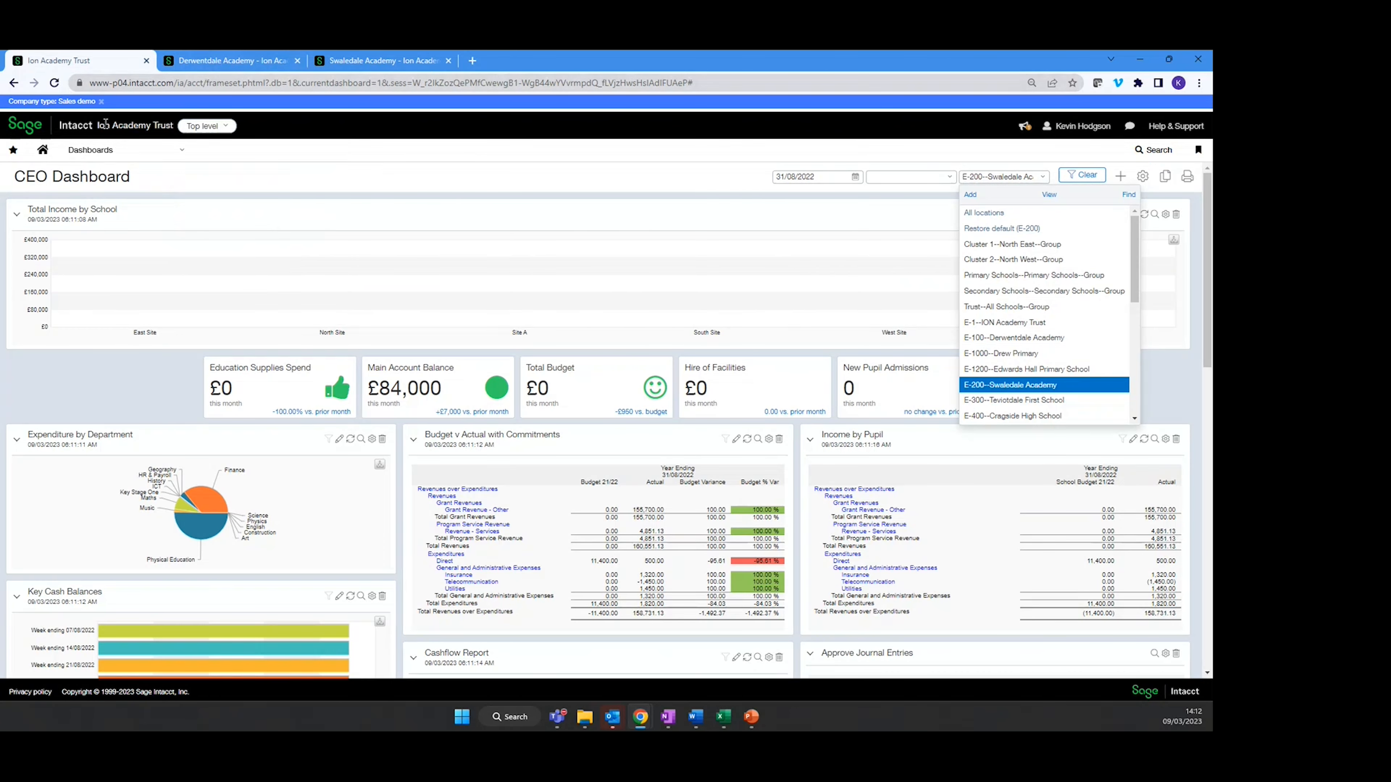
click(130, 156)
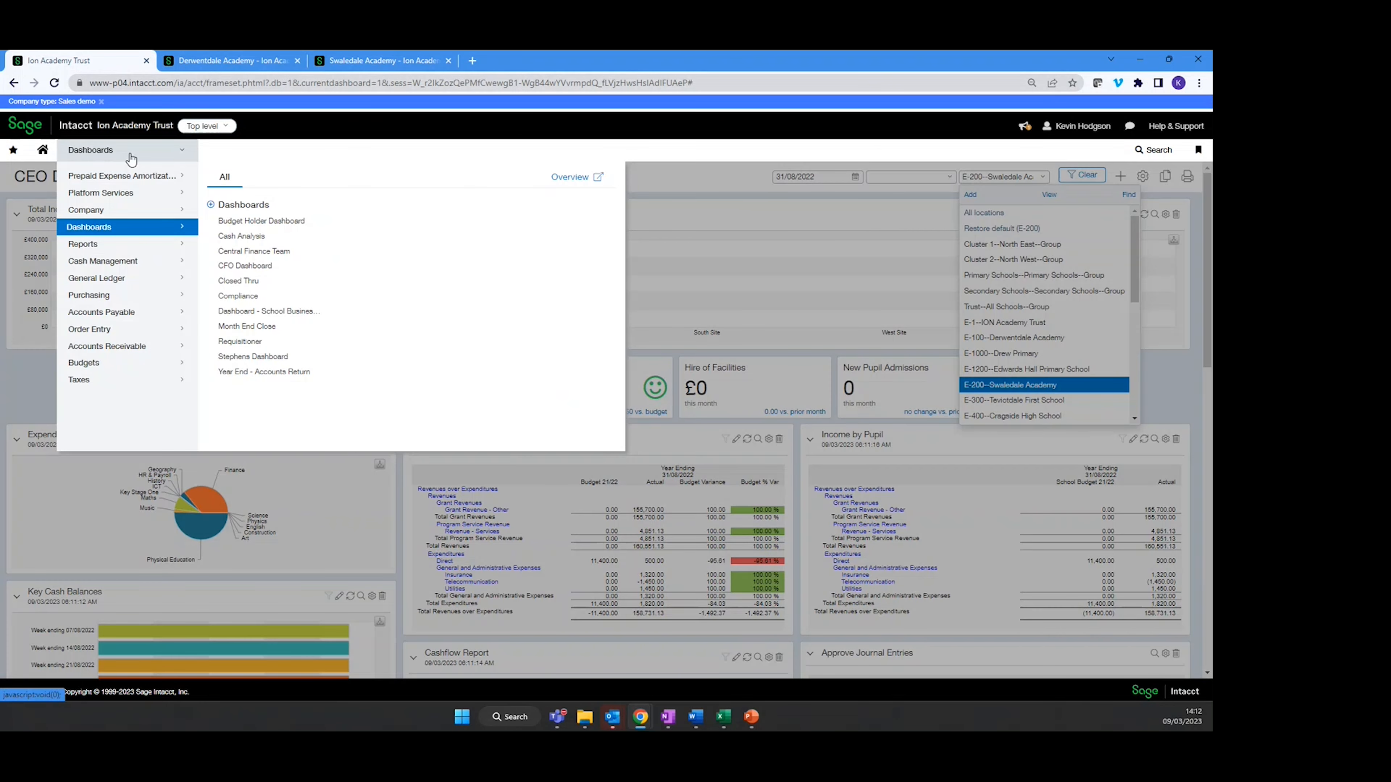
mouse_move(137, 323)
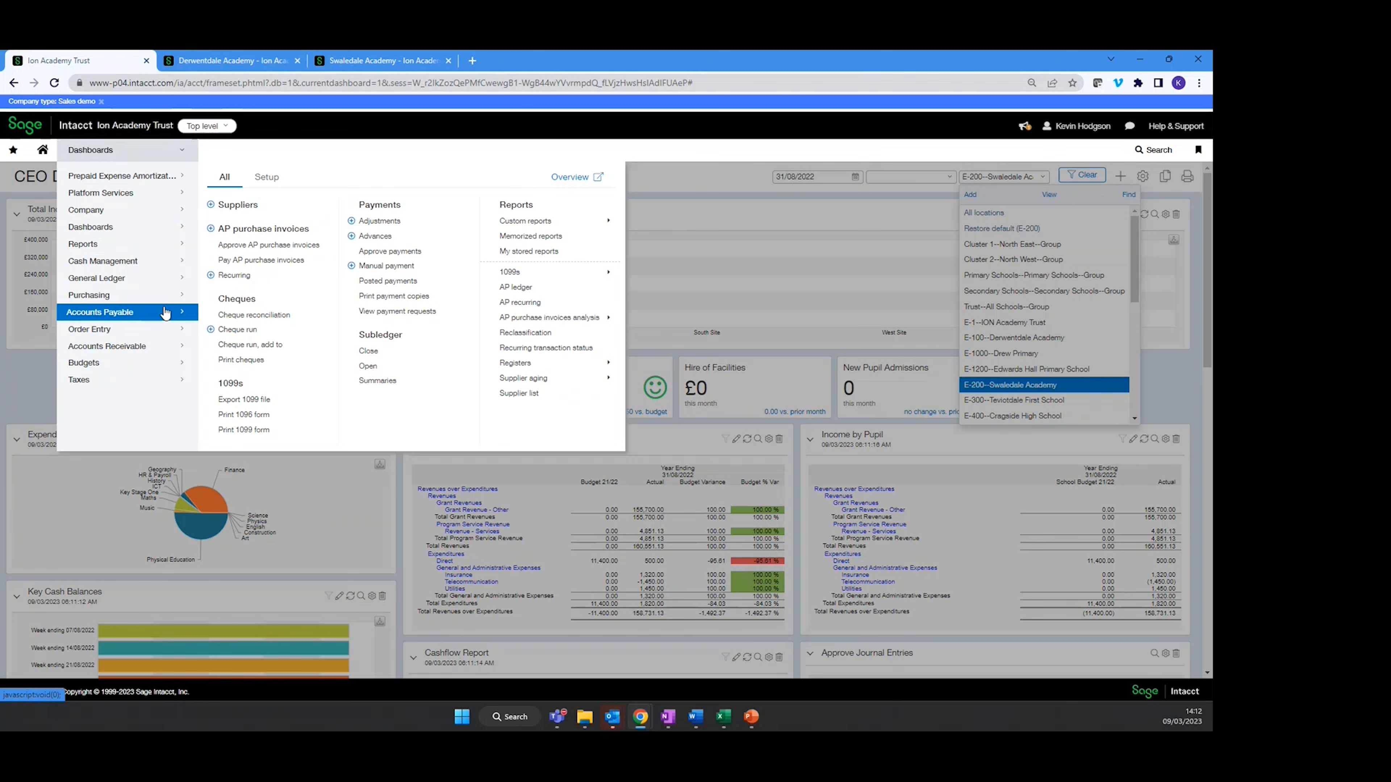
click(249, 208)
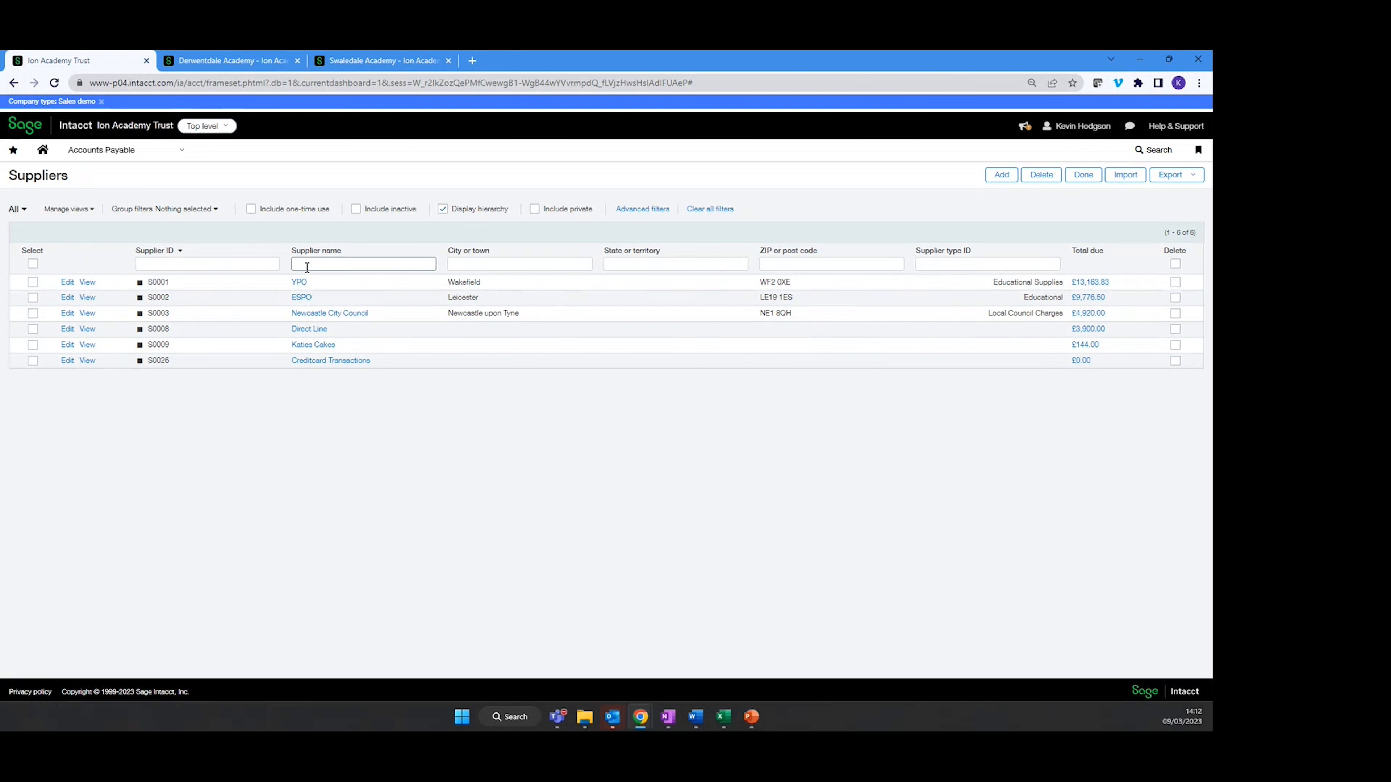
drag(308, 285, 284, 289)
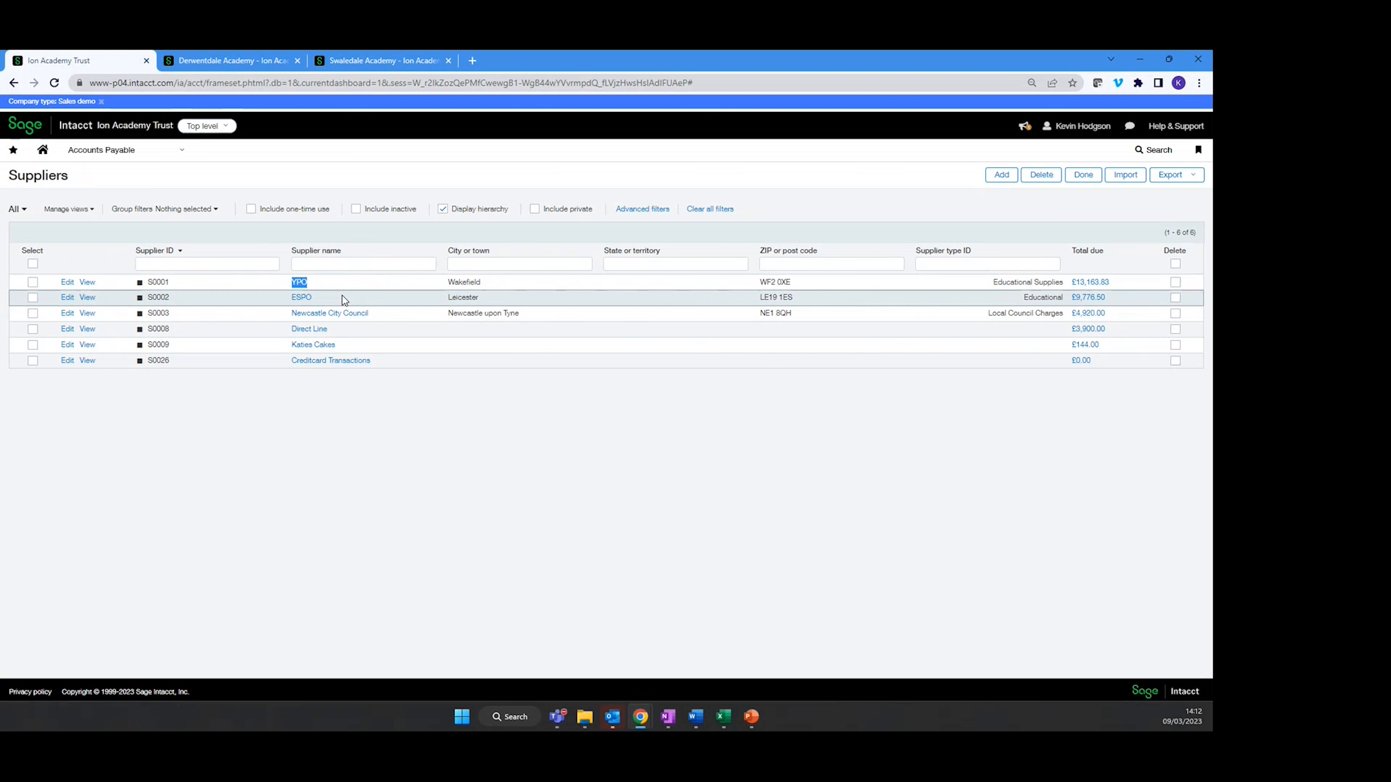
click(429, 443)
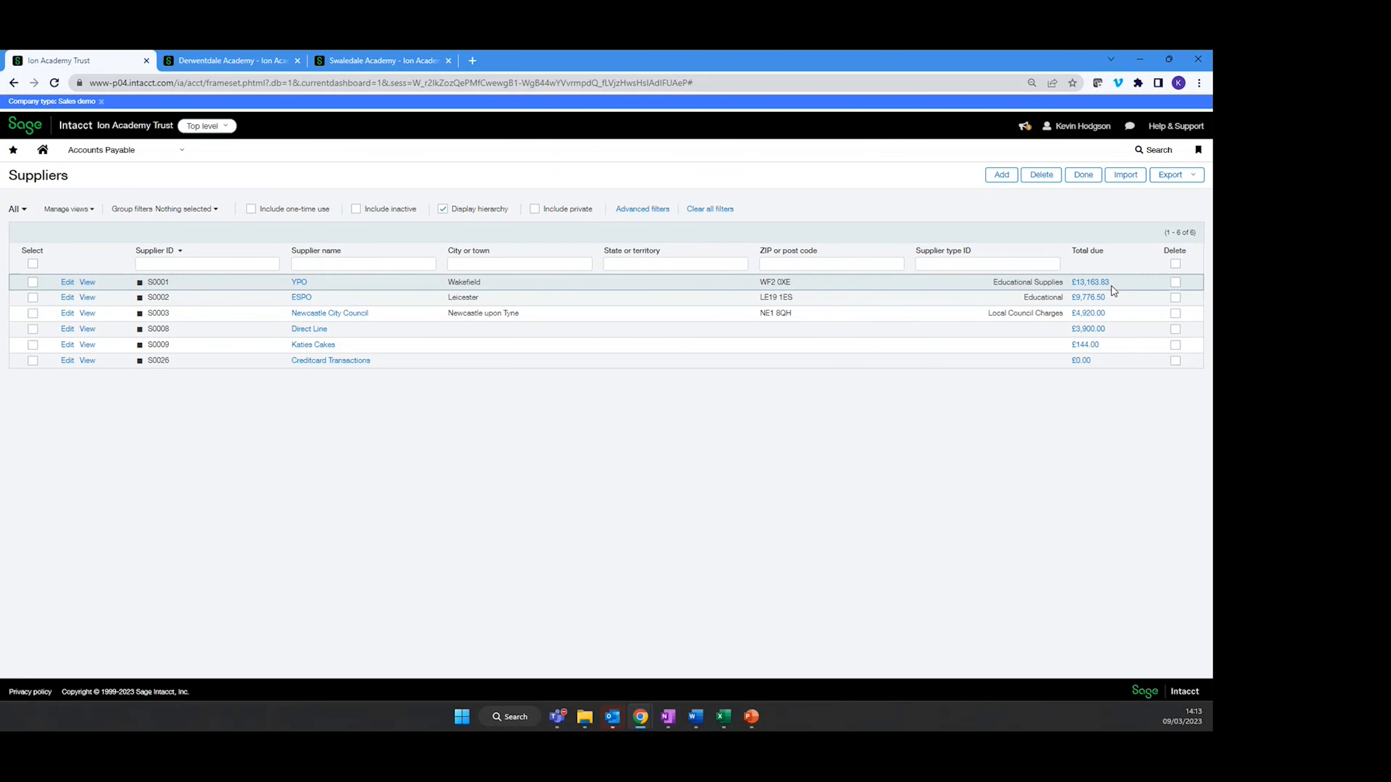
Compare the total due to YPO in the Derwentdale Academy and Swaledale Academy supplier lists
click(227, 61)
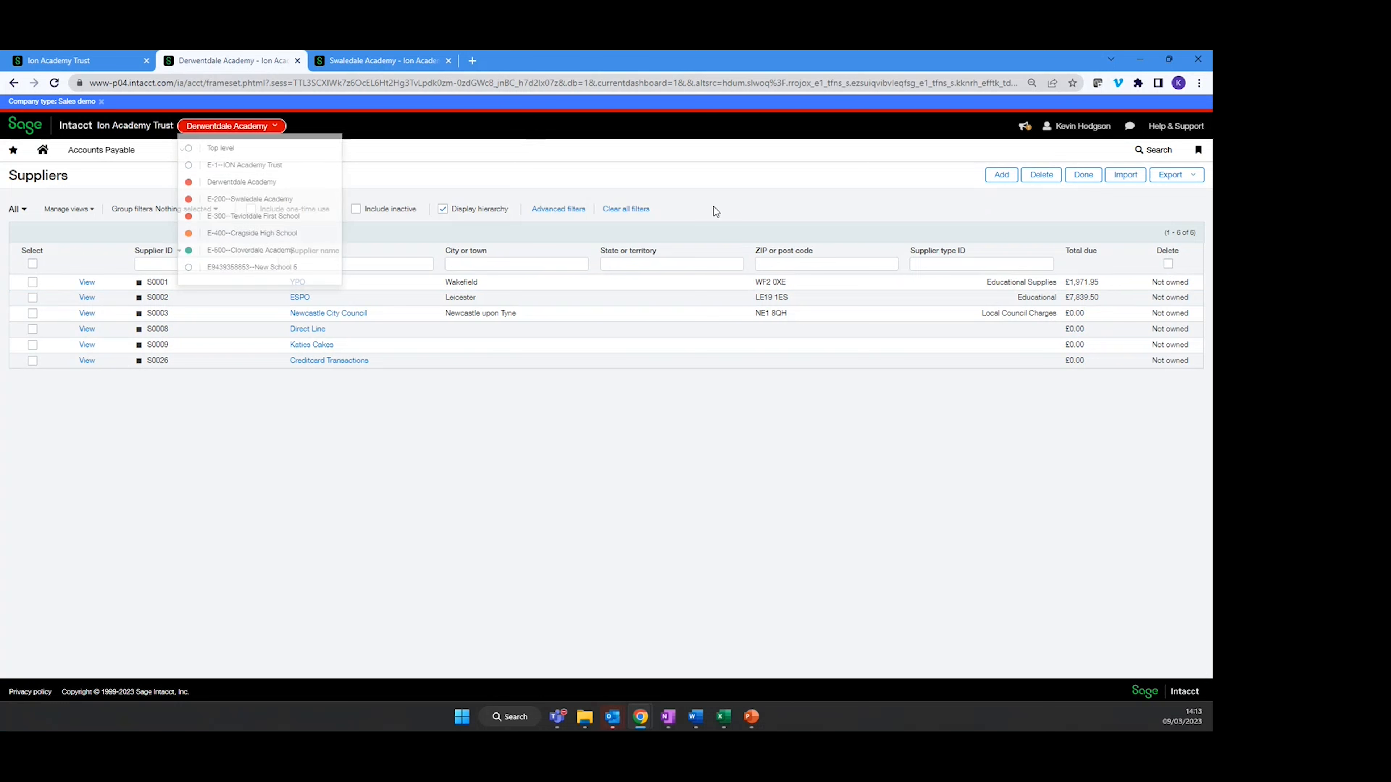
drag(1102, 284, 1072, 281)
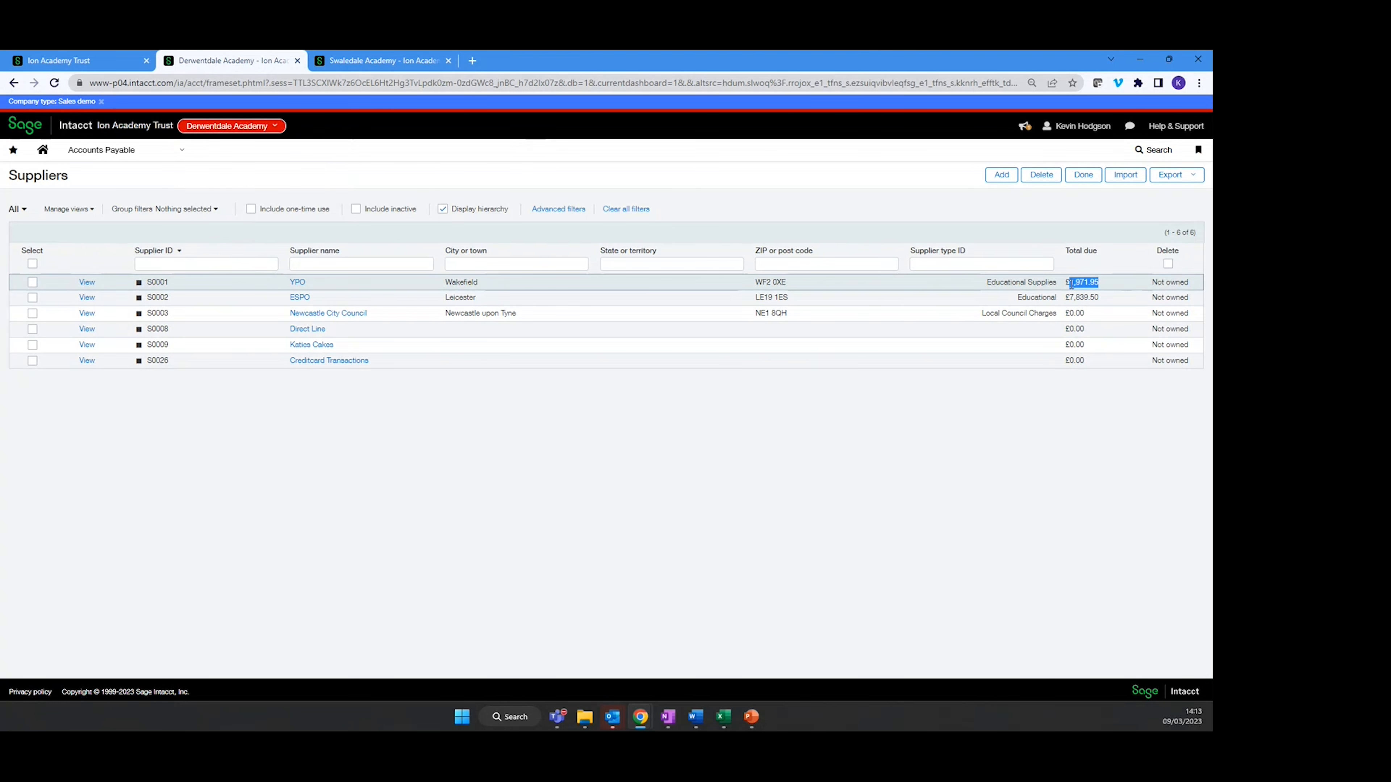
click(1034, 481)
key(ctrl+Tab)
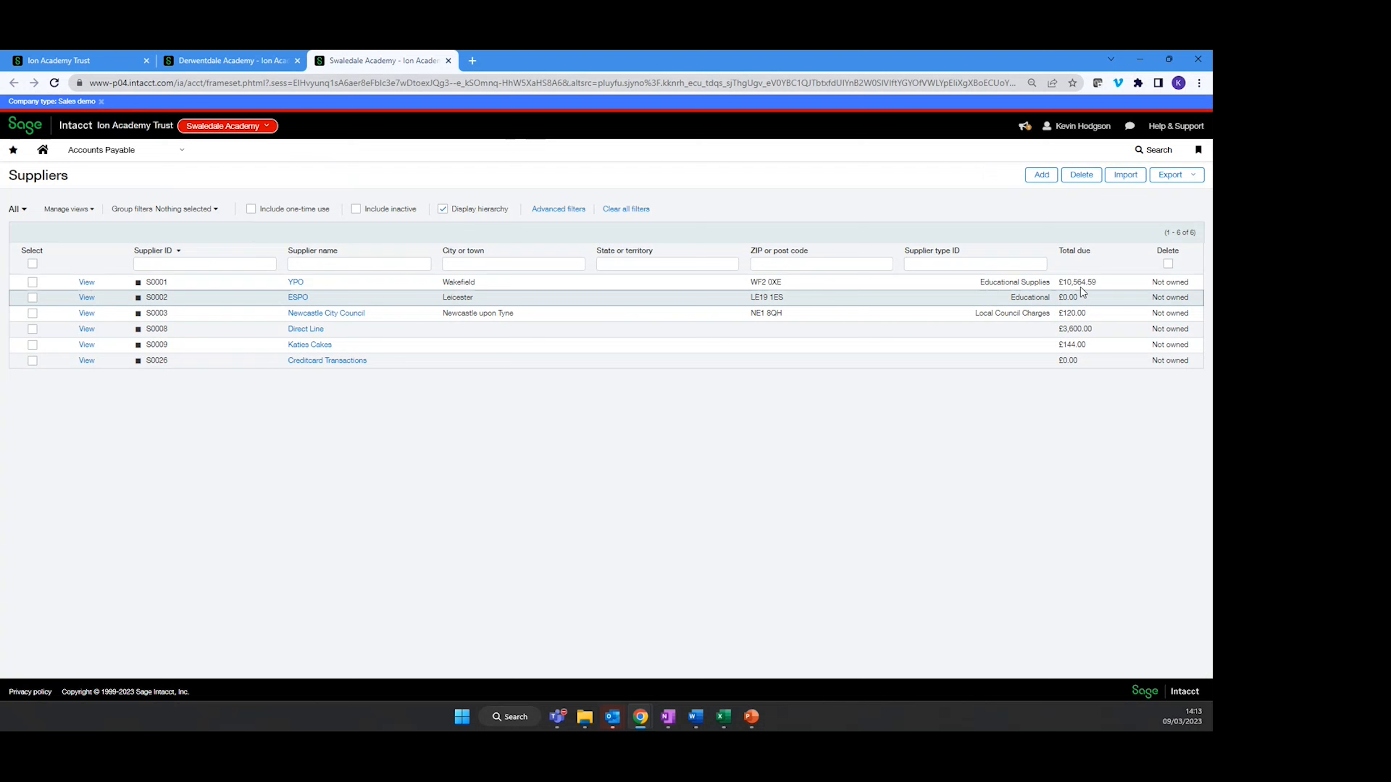
drag(1097, 282, 1069, 284)
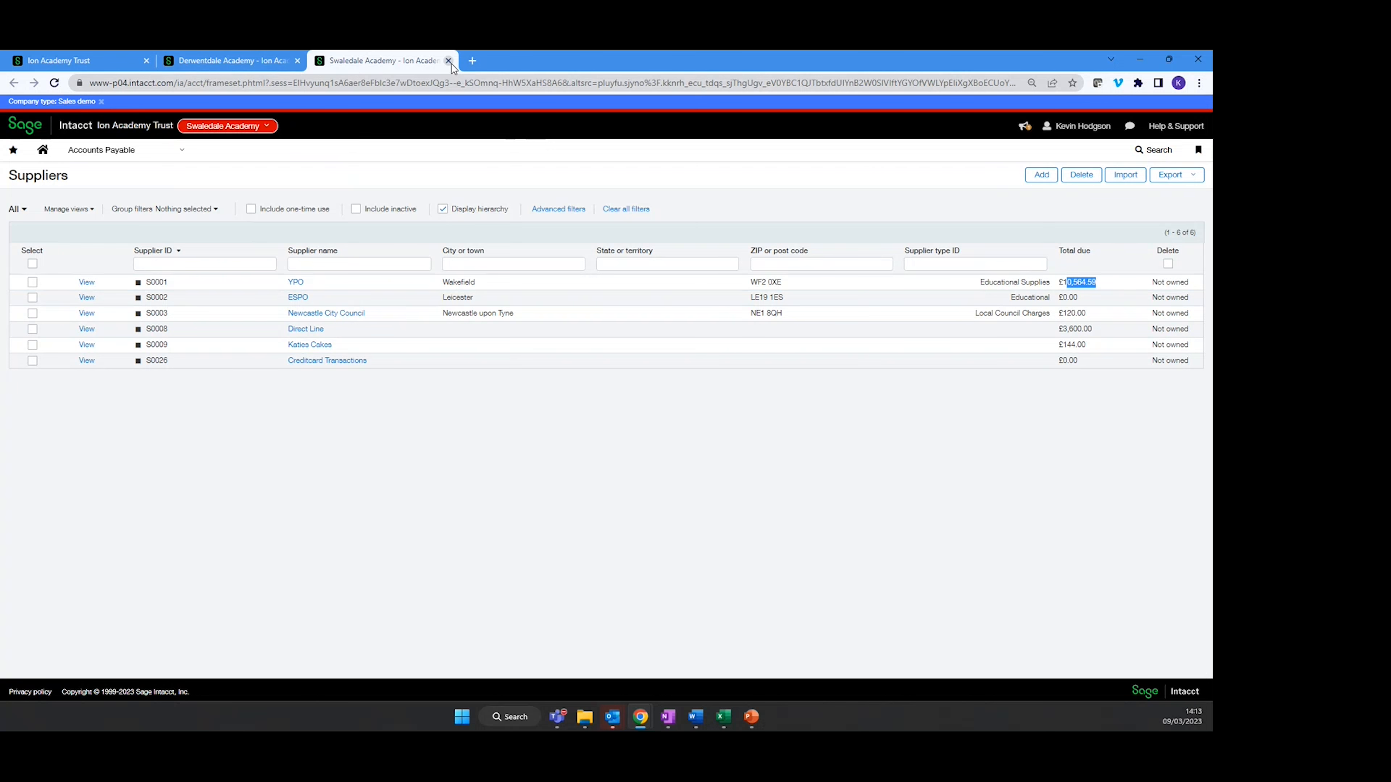
Return to the trust's top level and review the functions offered under Purchasing and General Ledger
click(109, 62)
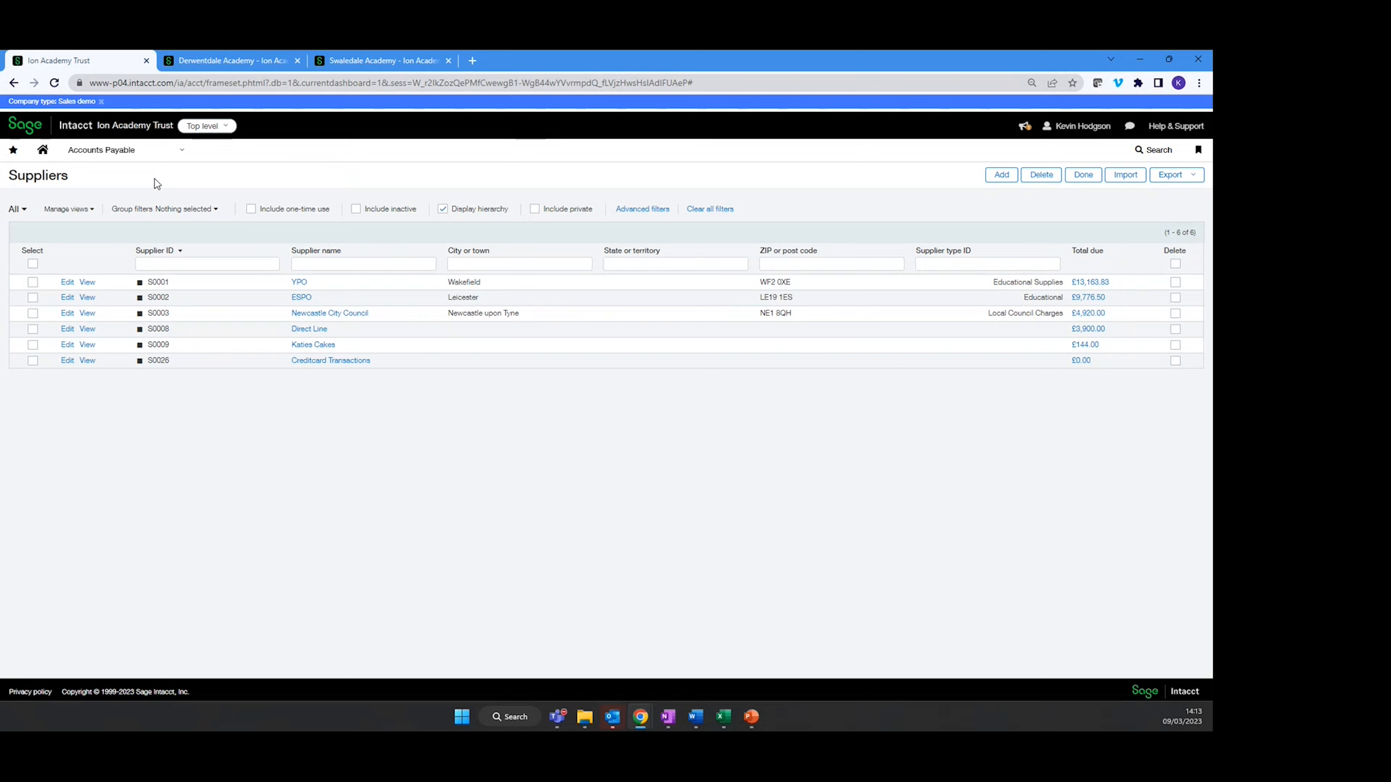
click(162, 160)
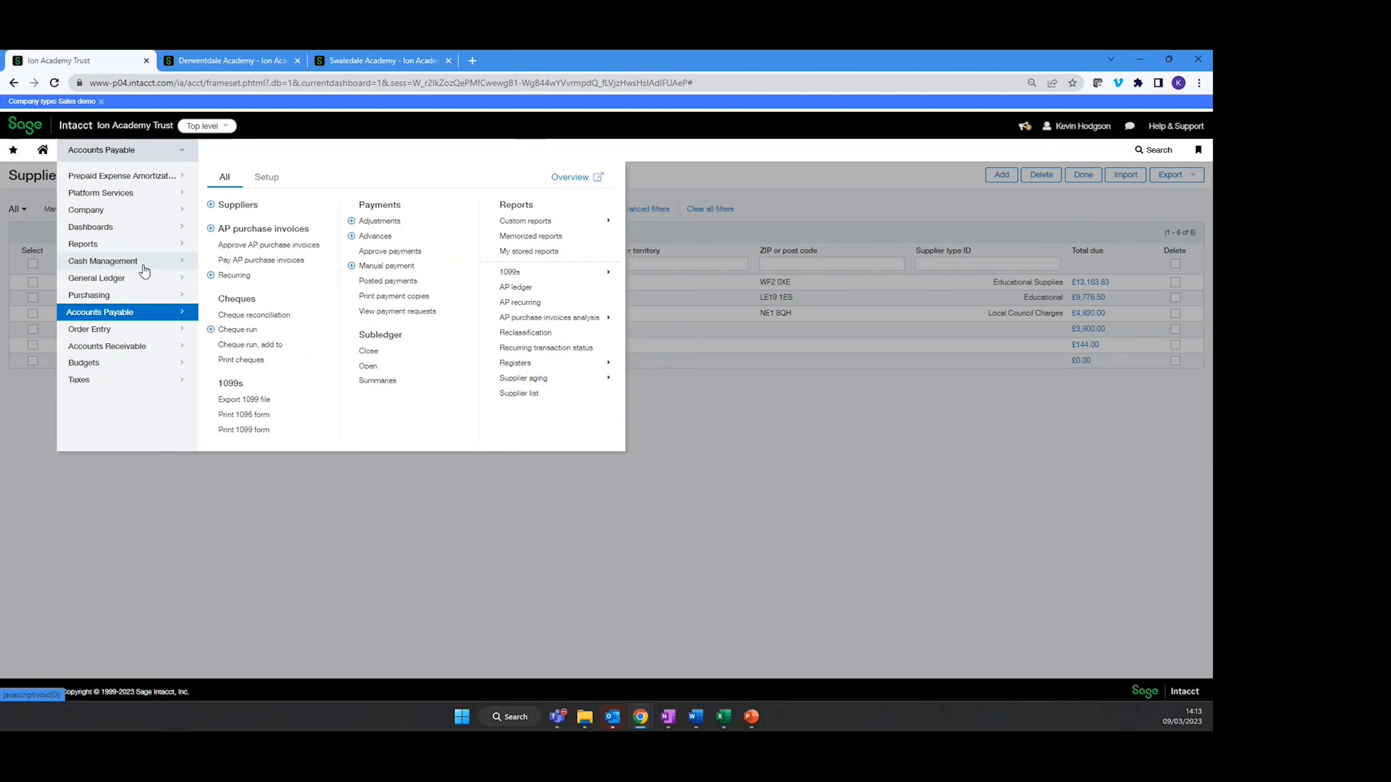
click(142, 296)
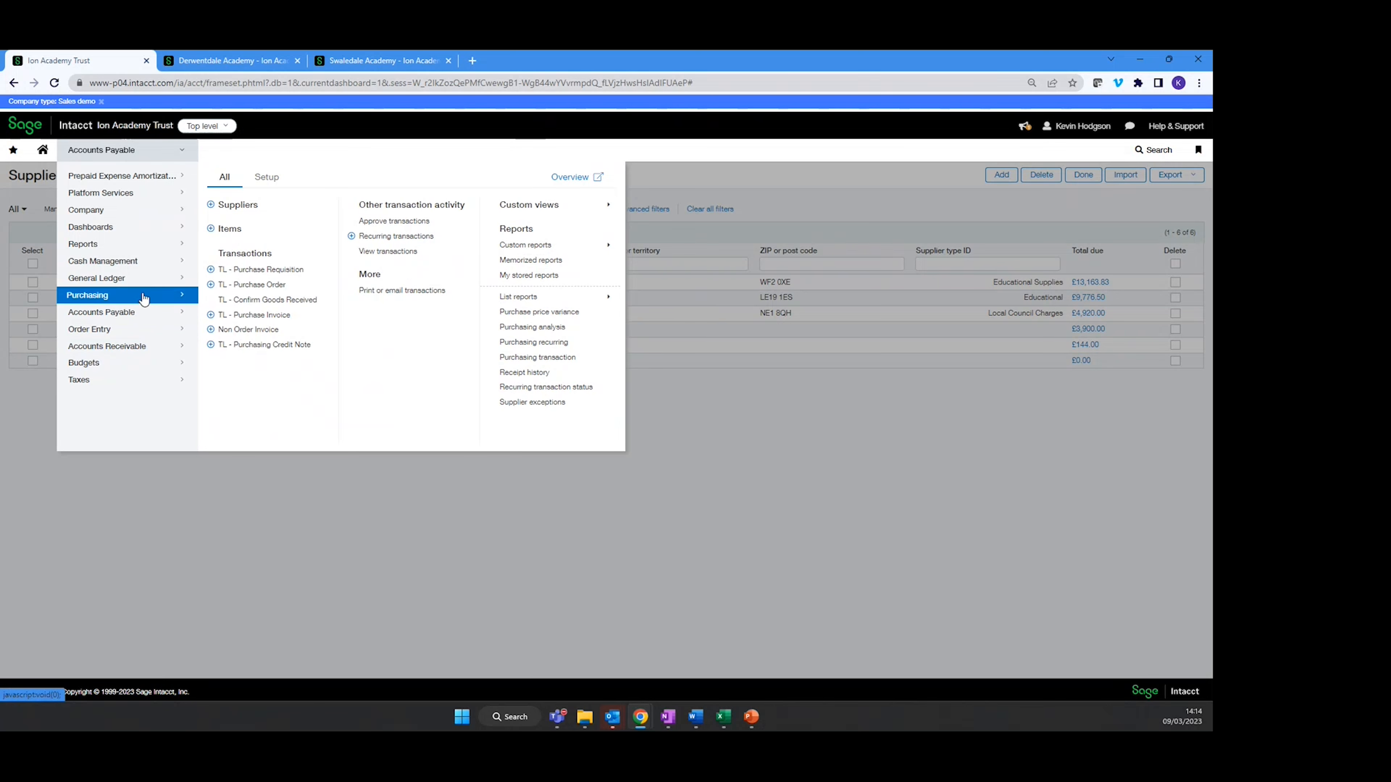
click(128, 279)
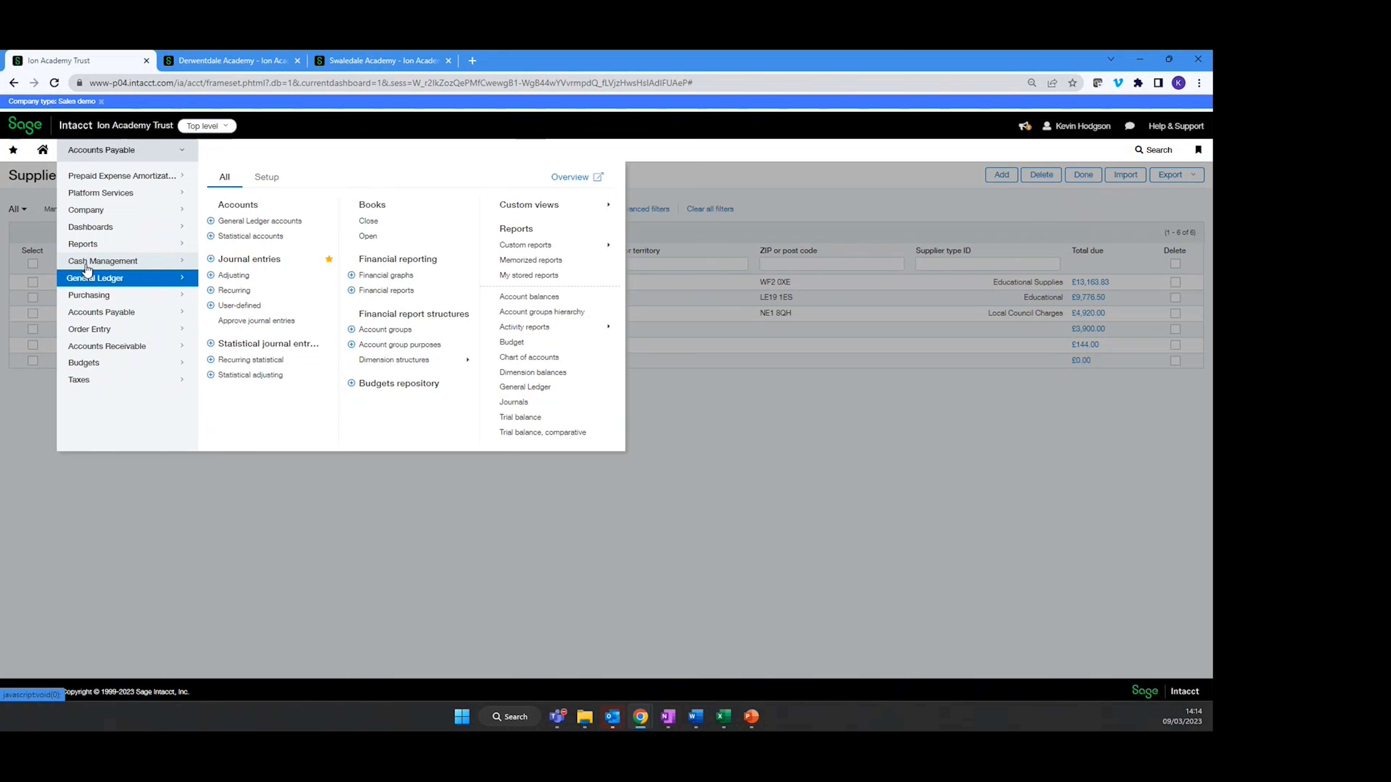
Open the New School 5 entity from the top level and show its available modules
click(205, 125)
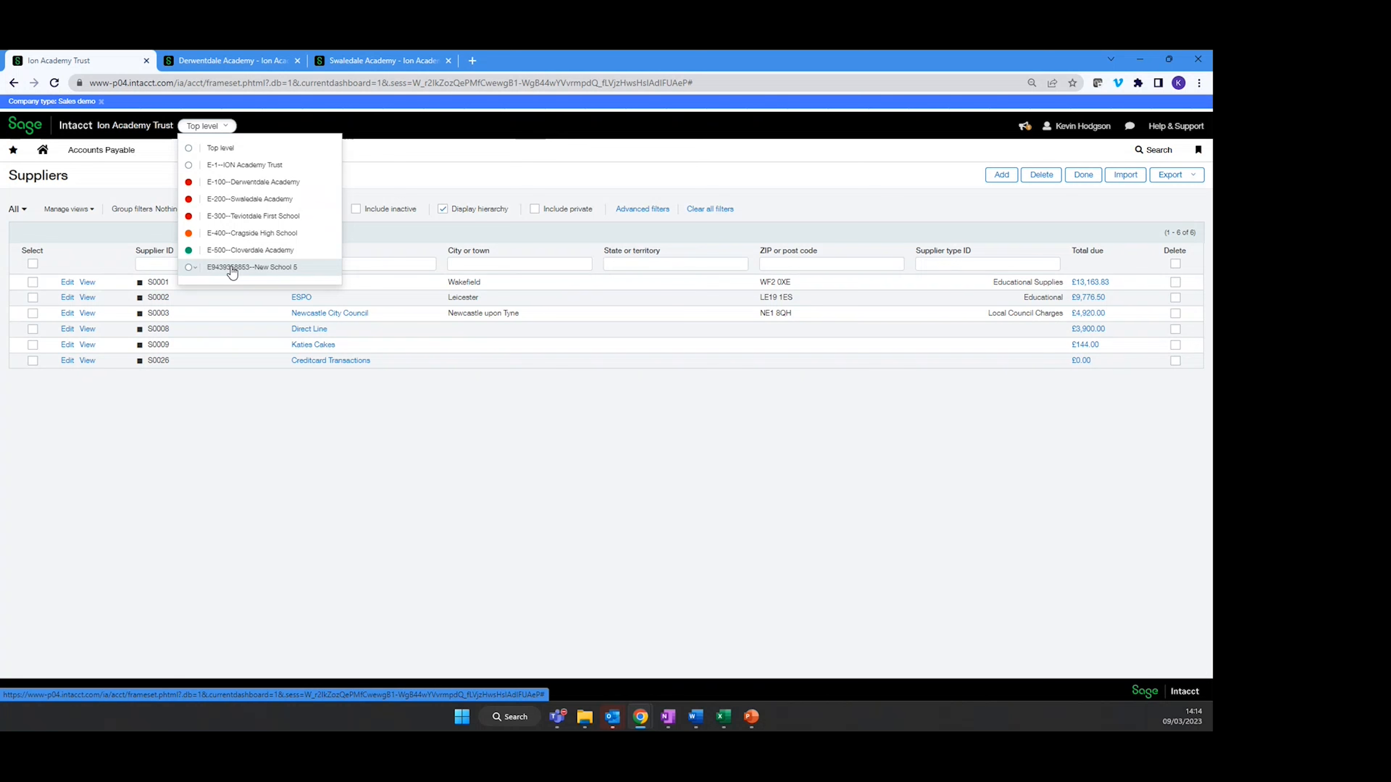
click(261, 272)
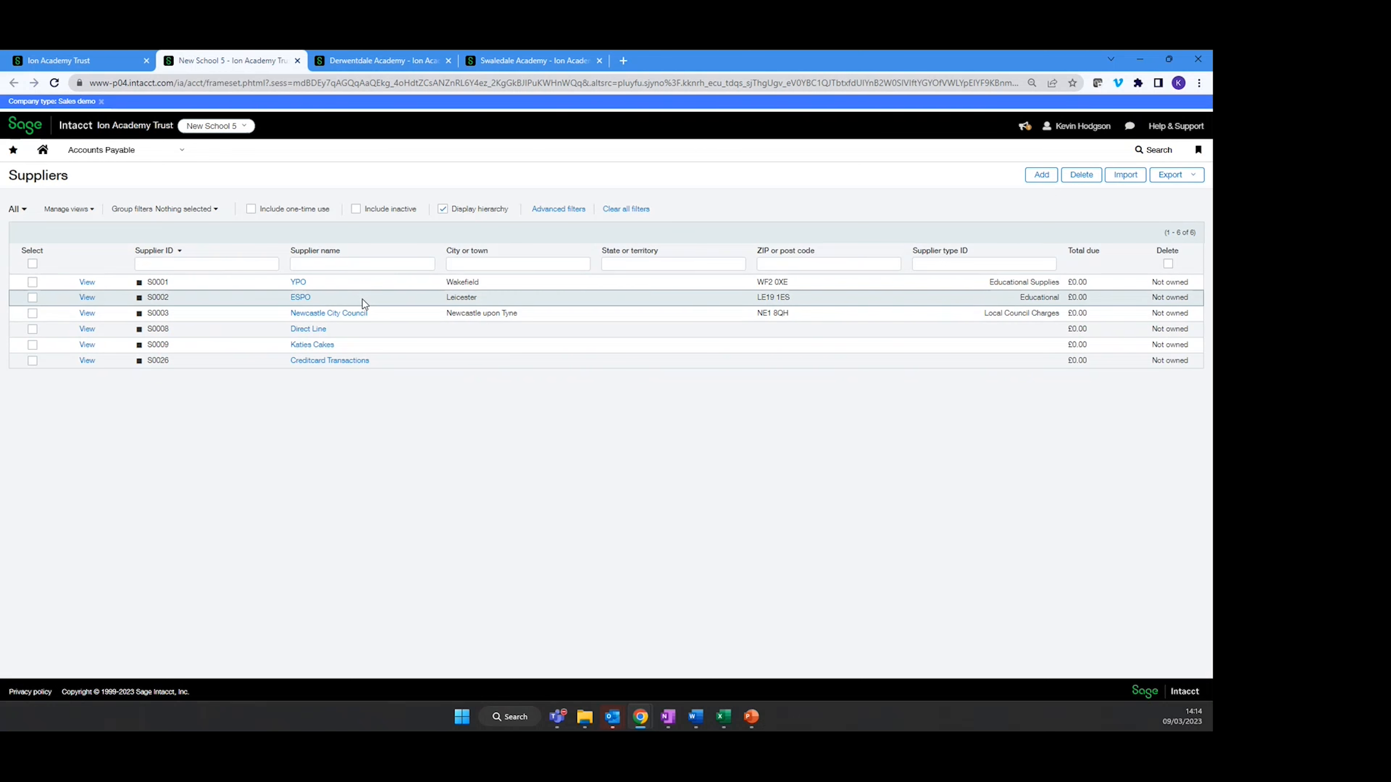
click(168, 156)
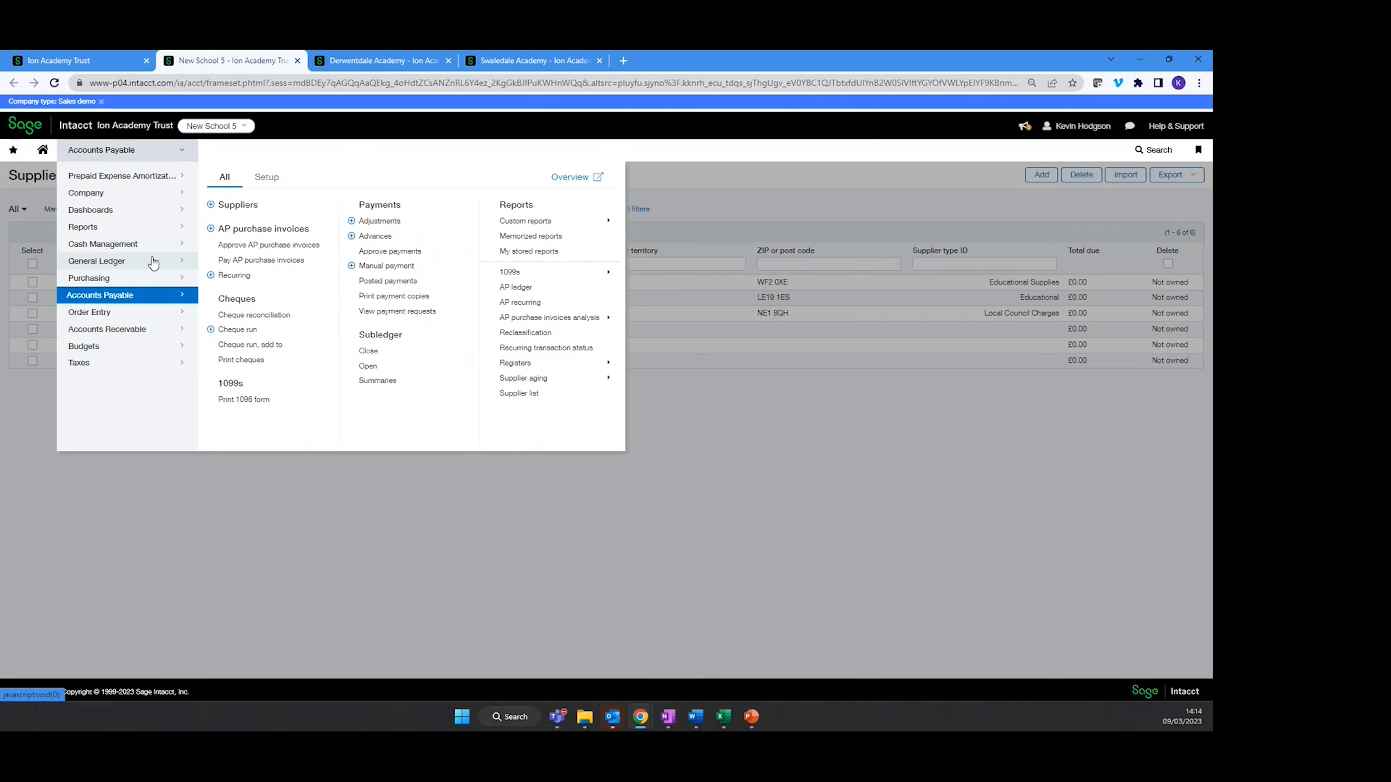
Review the General Ledger functions available in New School 5 and close that entity's browser tab
mouse_move(154, 262)
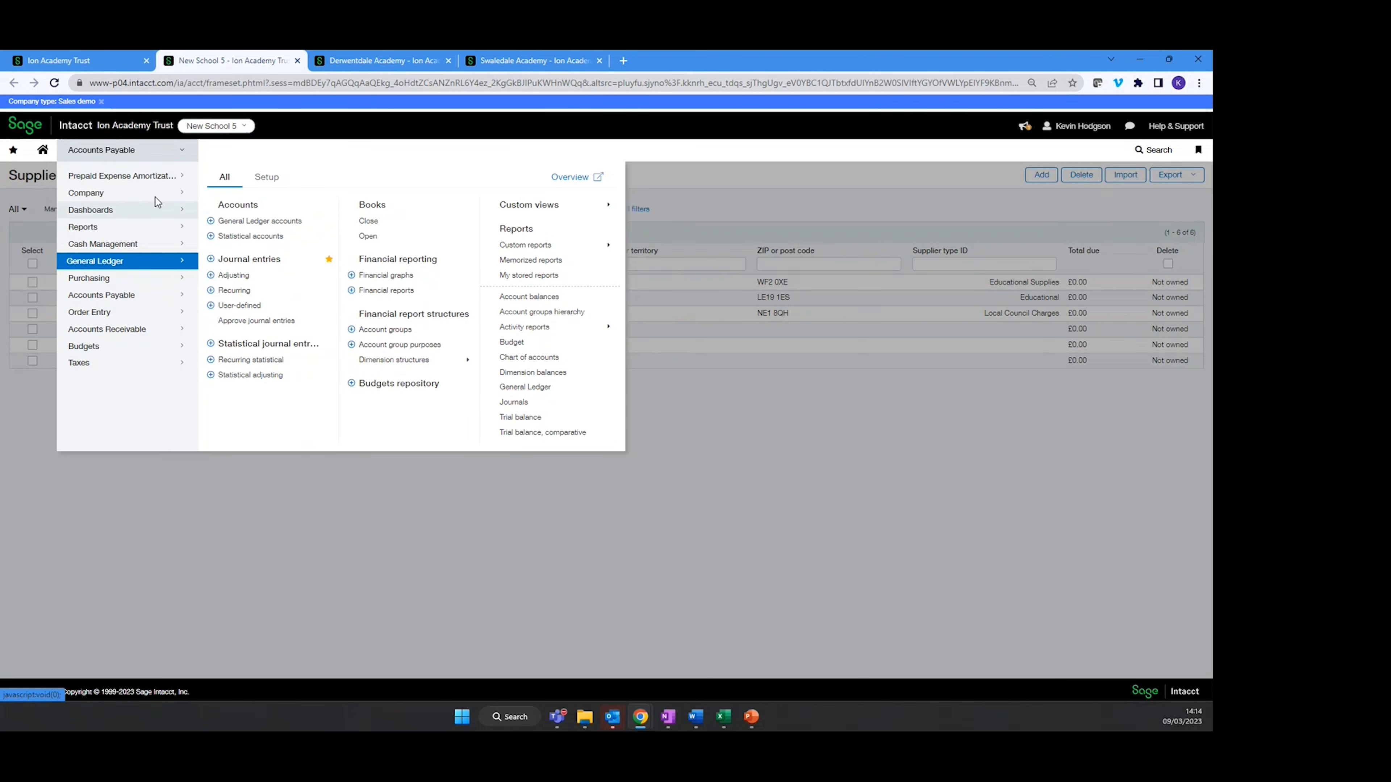
click(297, 60)
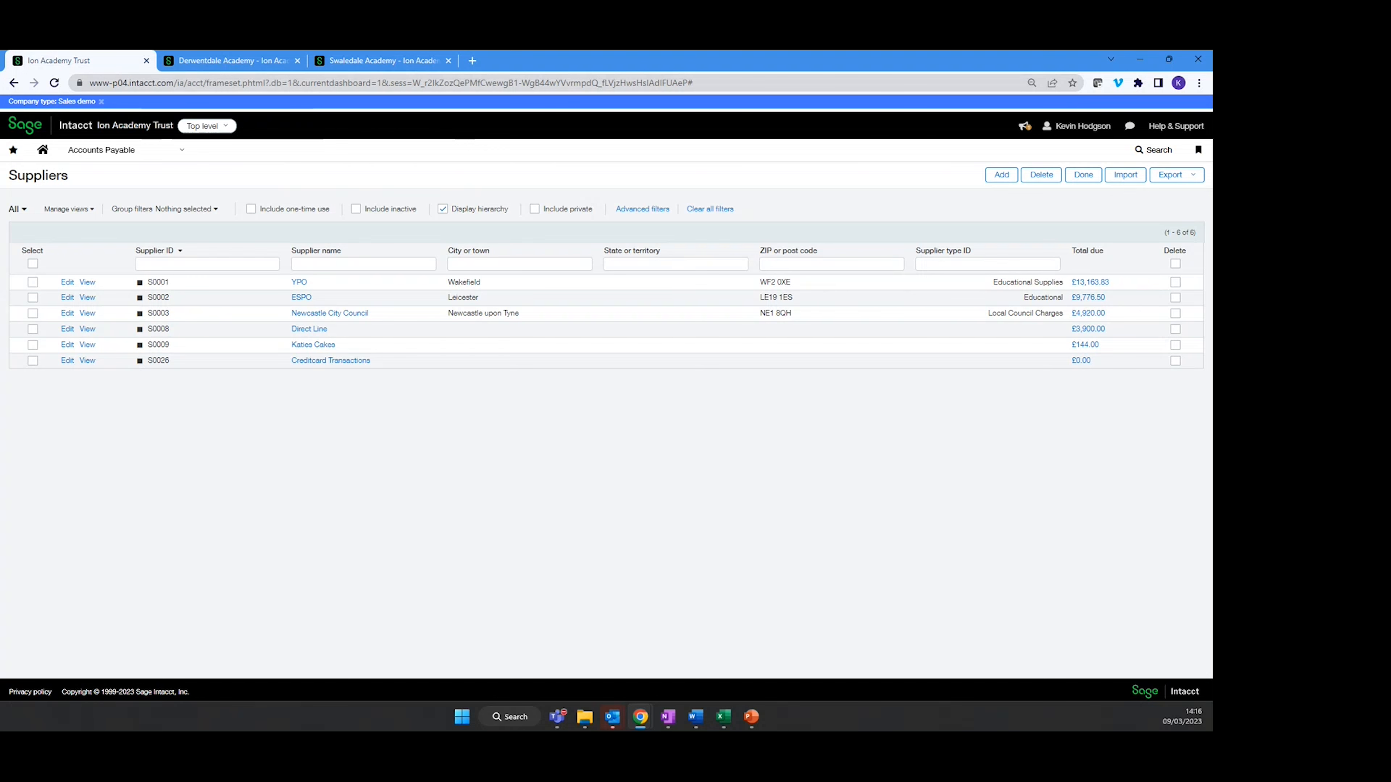
Open the list of users from the Company administration functions at the trust's top level
click(110, 149)
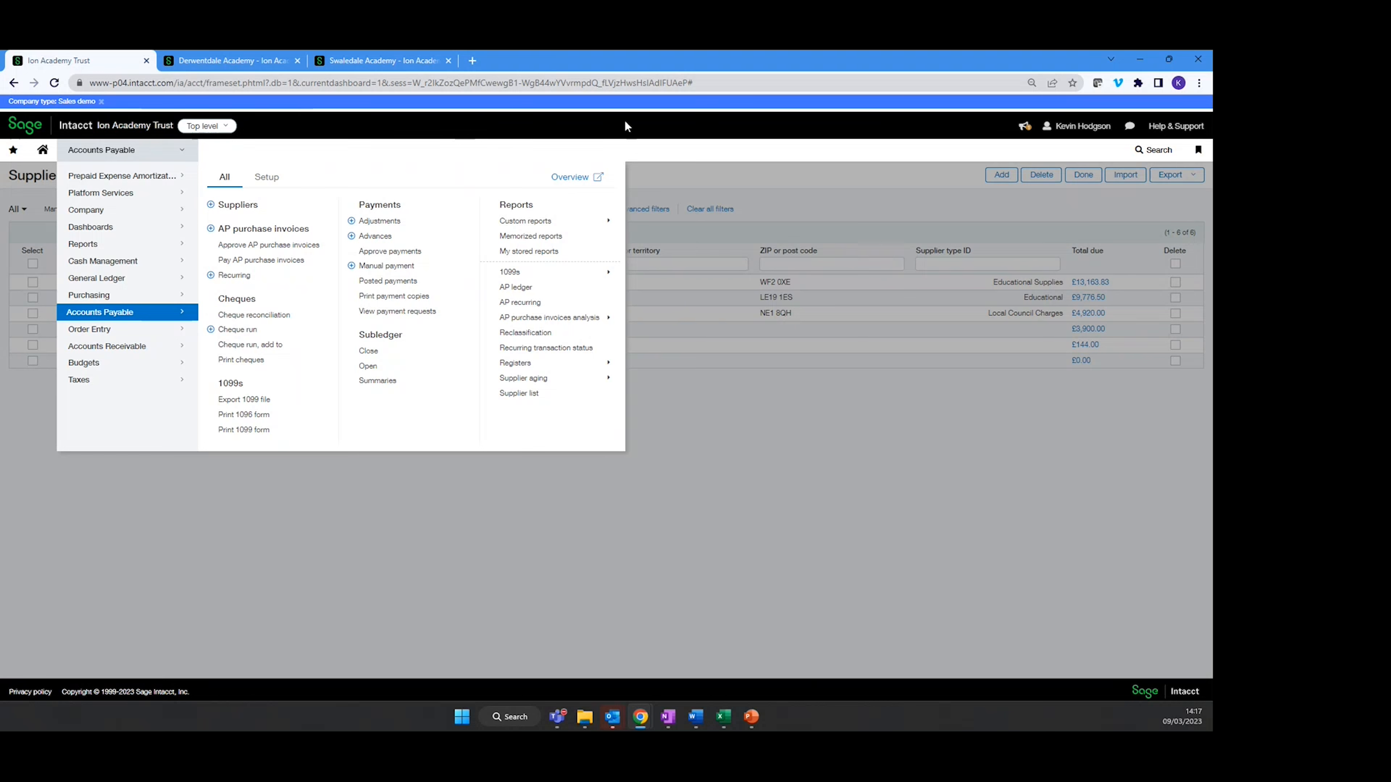
mouse_move(162, 211)
click(267, 177)
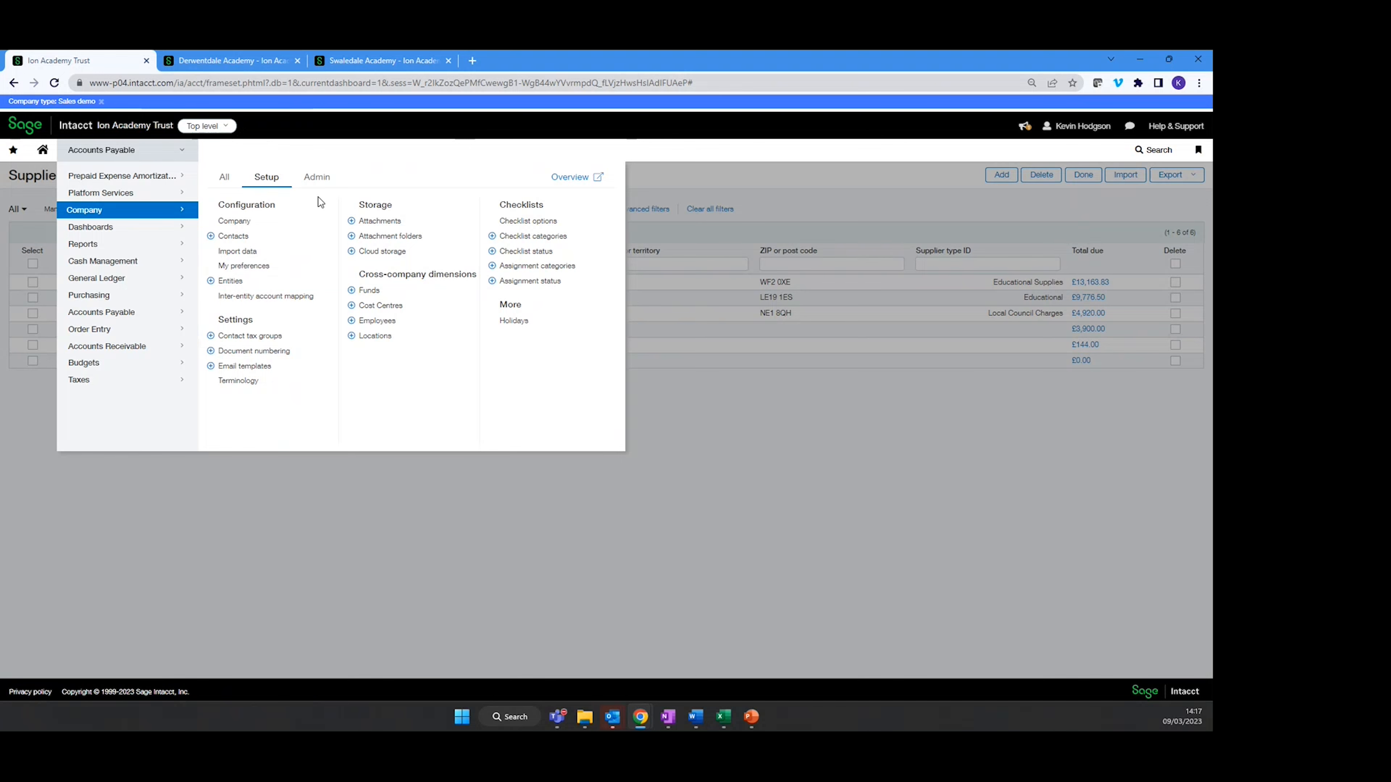
click(317, 176)
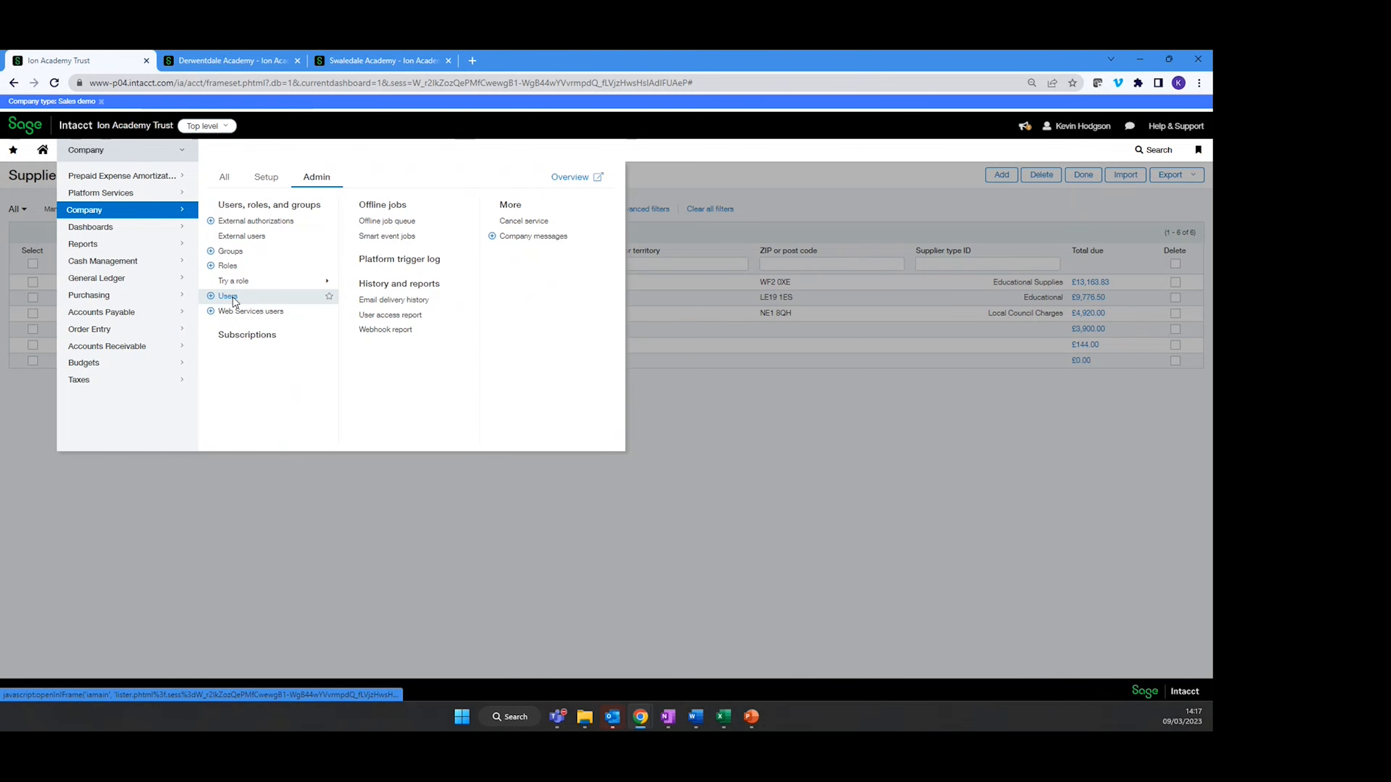
click(228, 296)
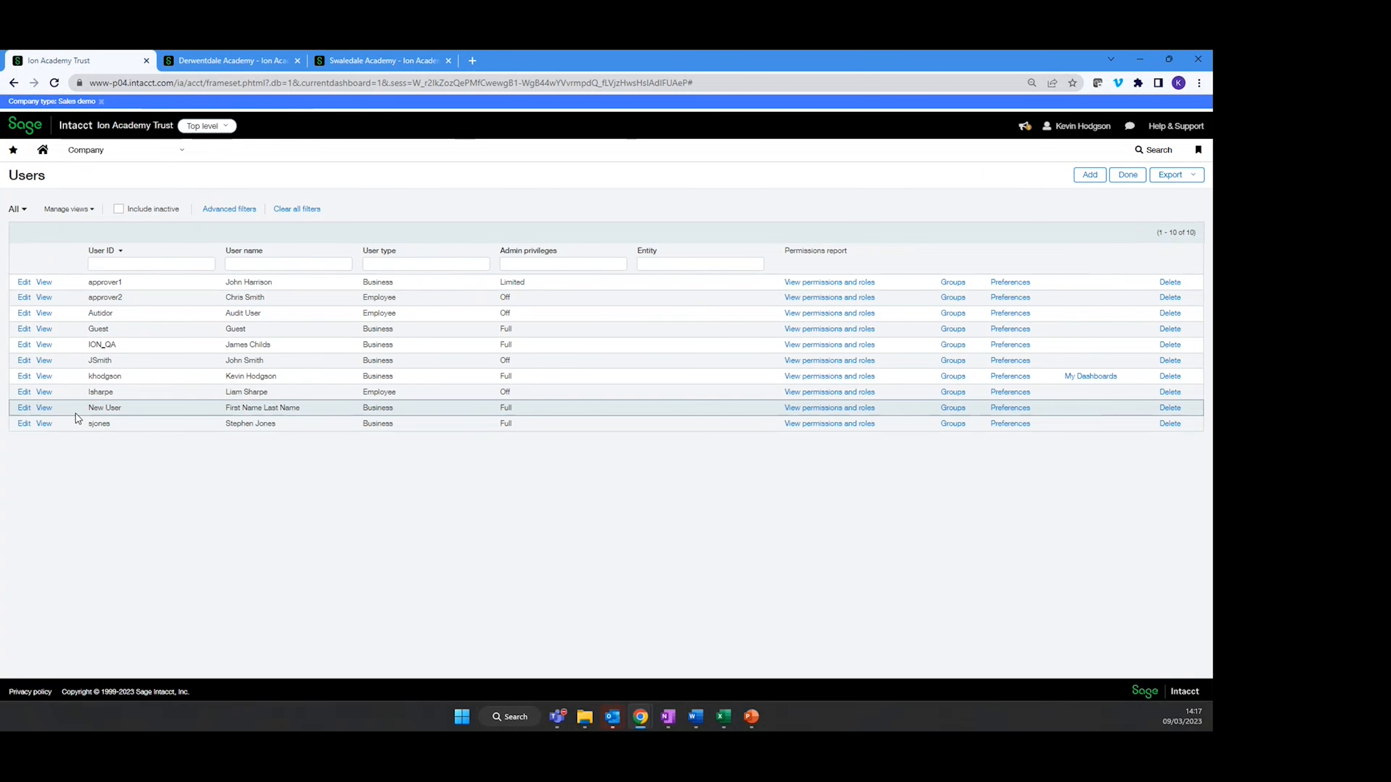
Open the Business user below ION_QA for editing and point out the user type and admin privileges settings
click(25, 362)
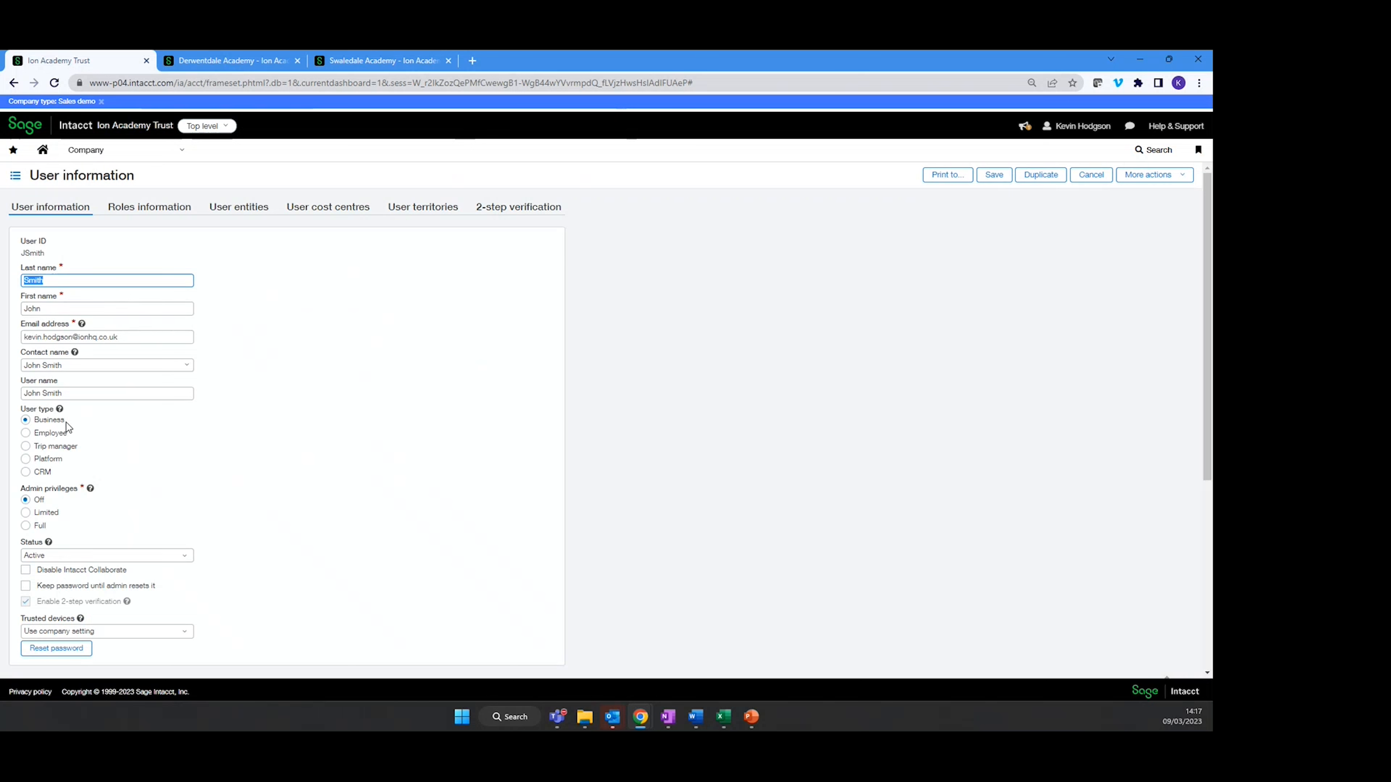
drag(67, 427, 37, 424)
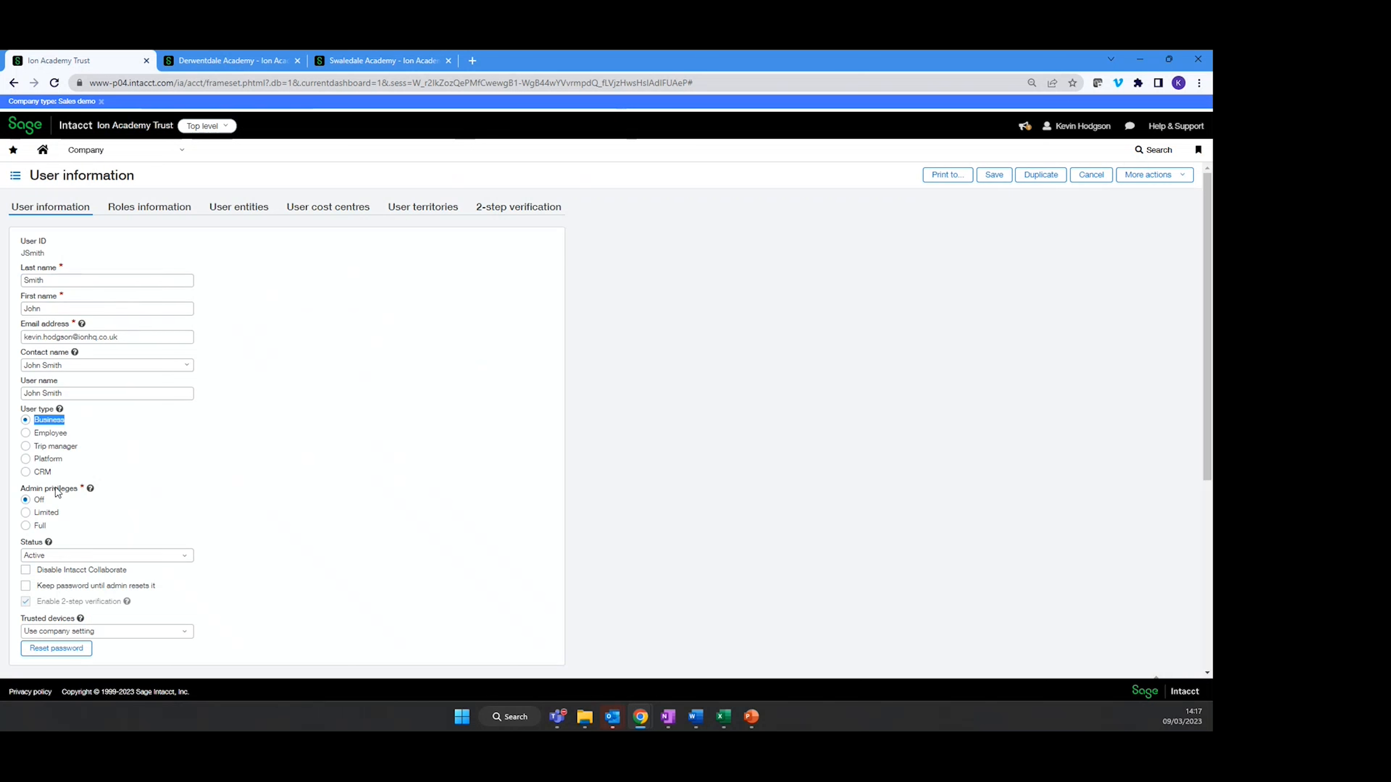
drag(56, 503, 37, 505)
click(138, 523)
Review the user's assigned roles, entities and cost centres, and return to the user list without saving
click(137, 211)
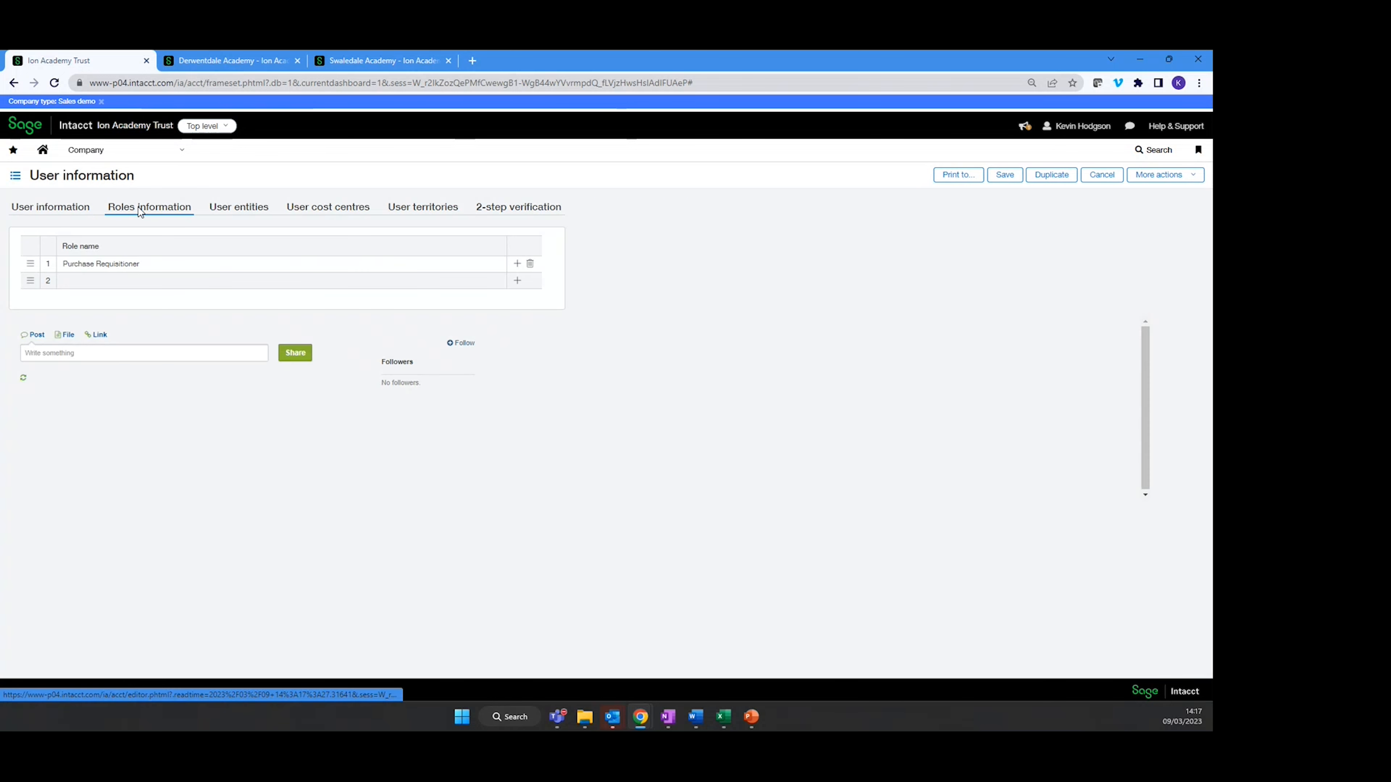
click(142, 264)
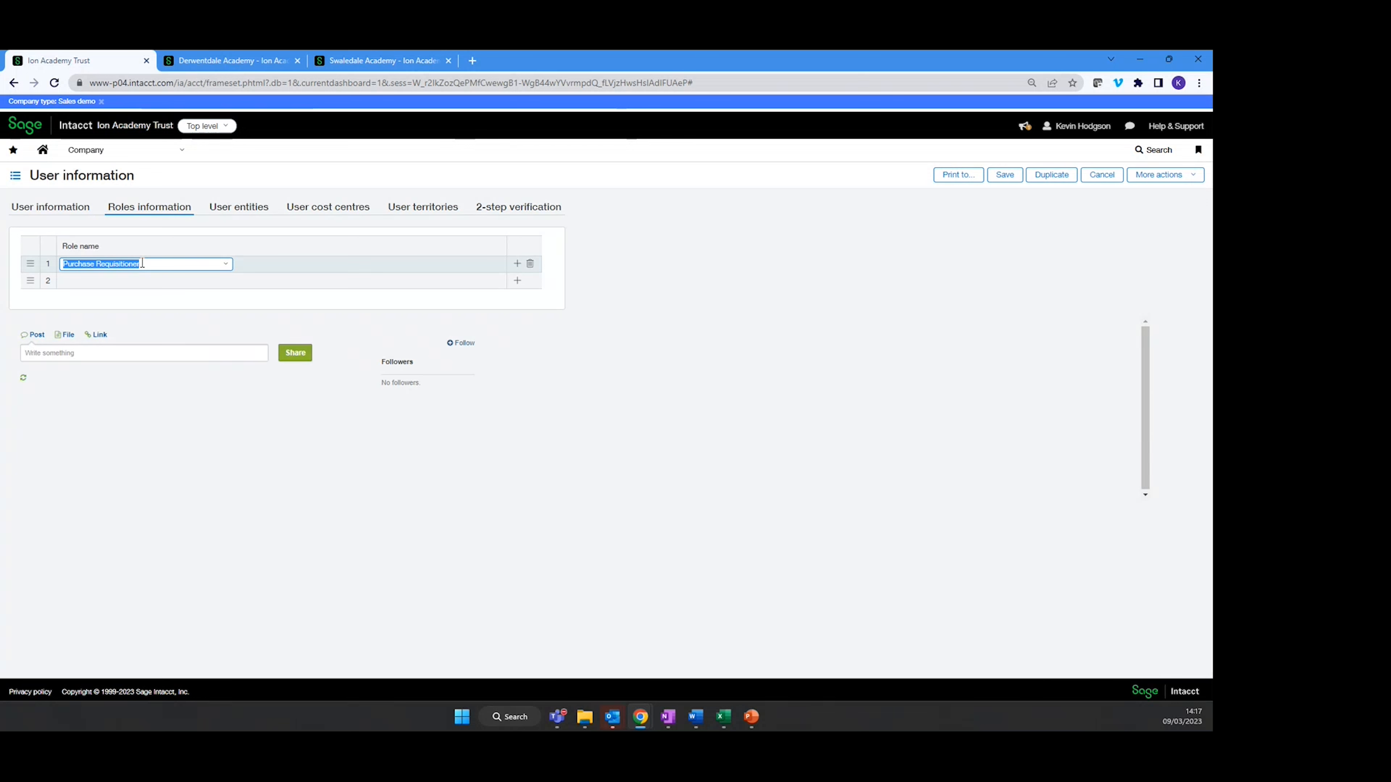
click(242, 209)
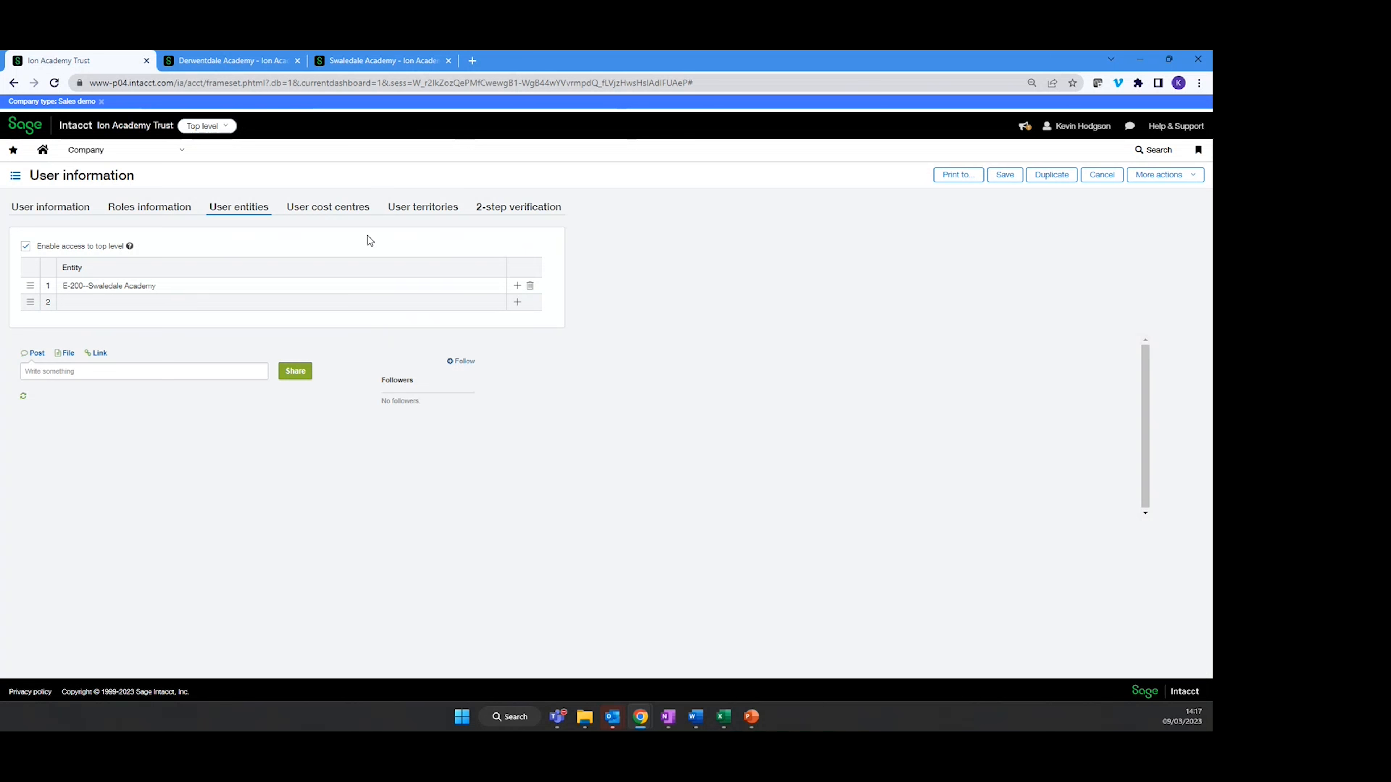
click(337, 209)
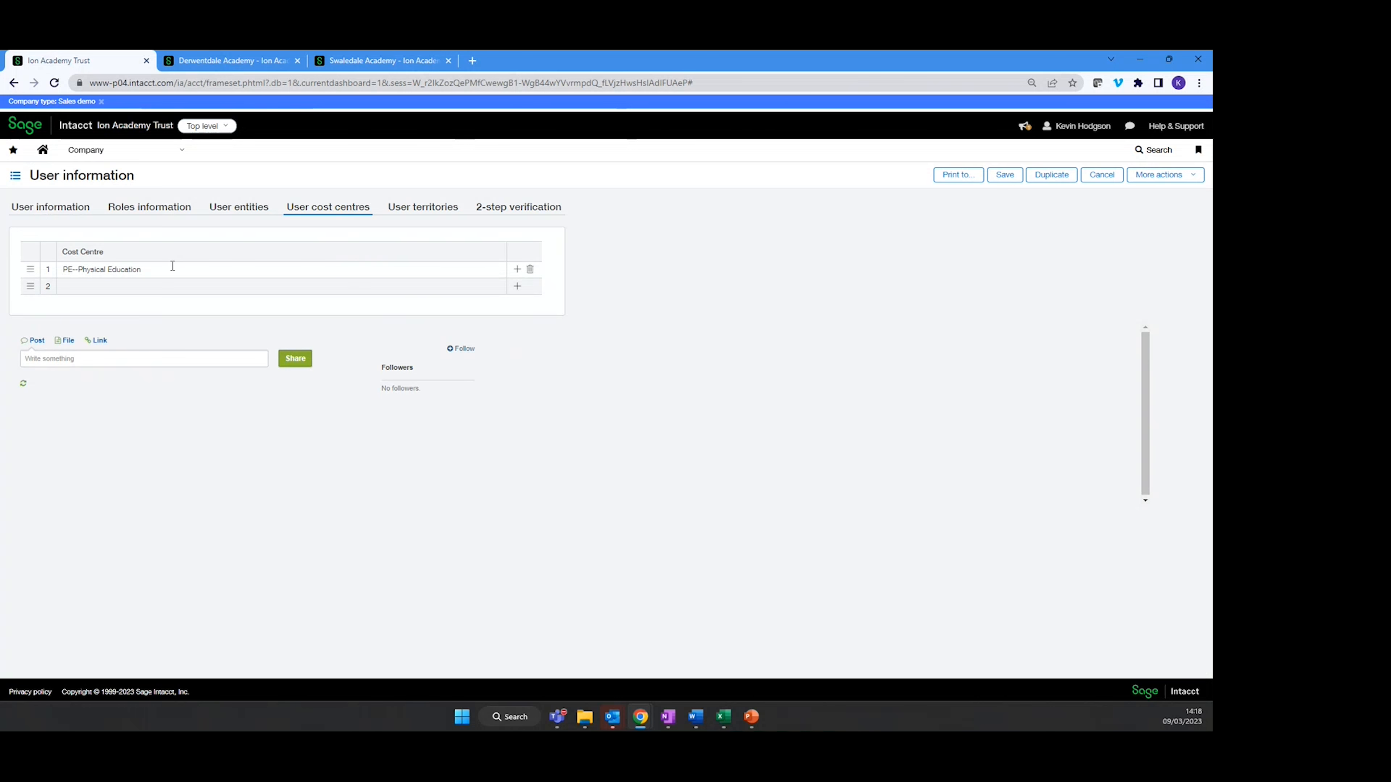
click(171, 215)
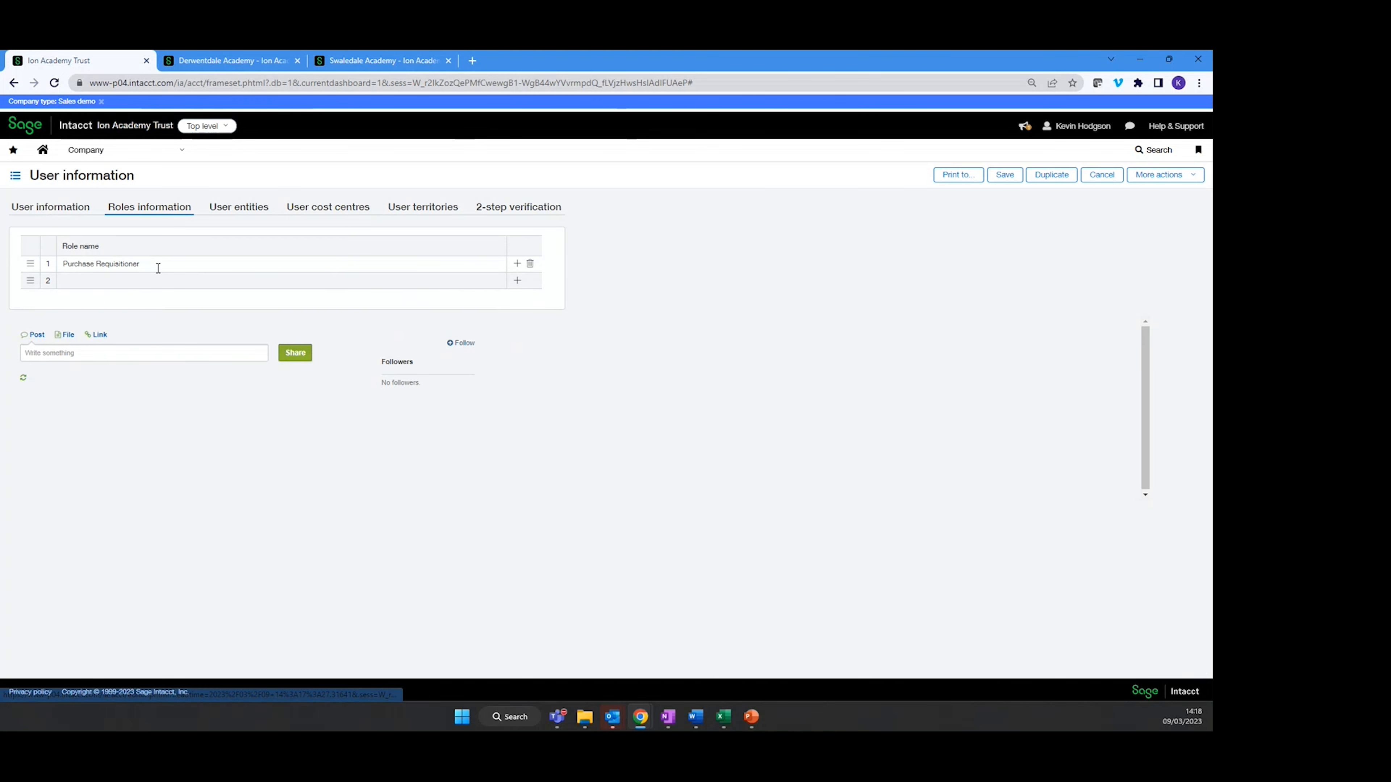
click(228, 213)
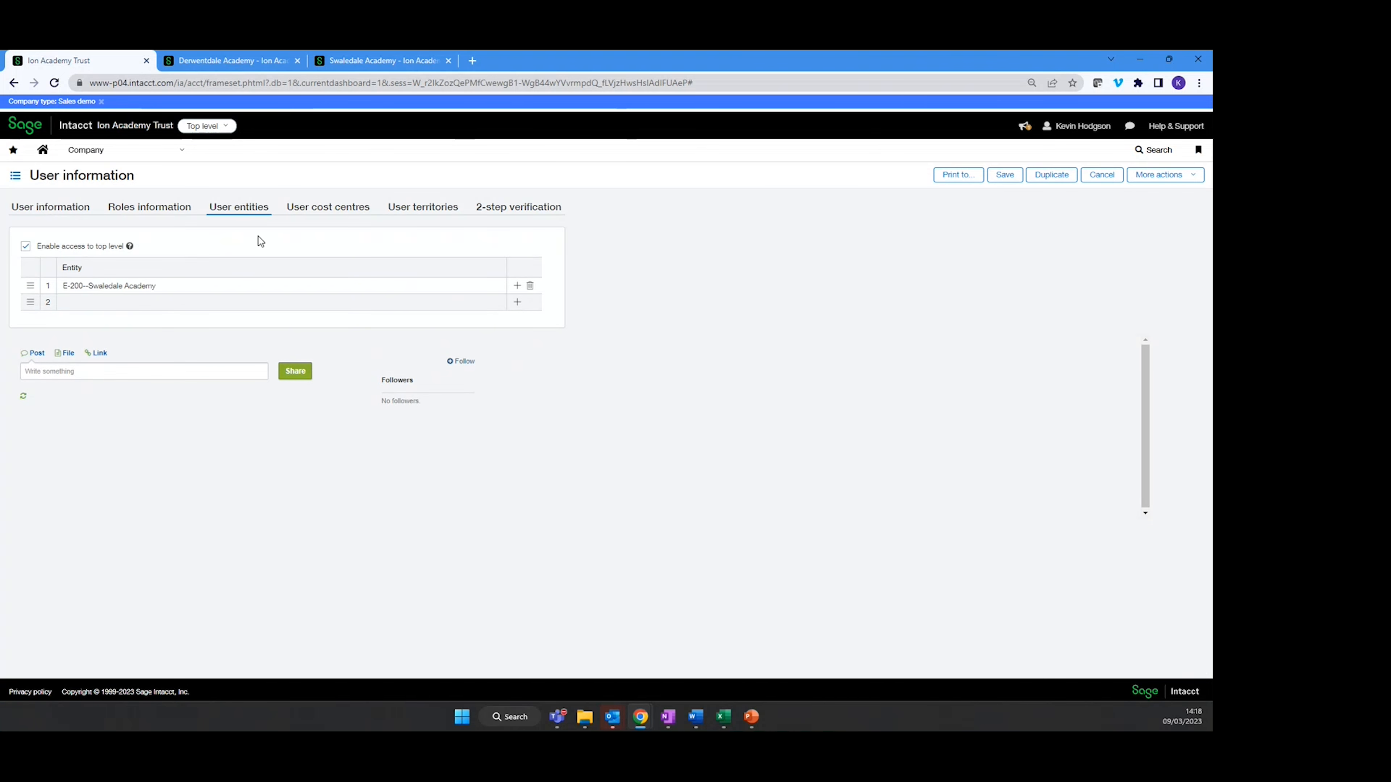
click(318, 215)
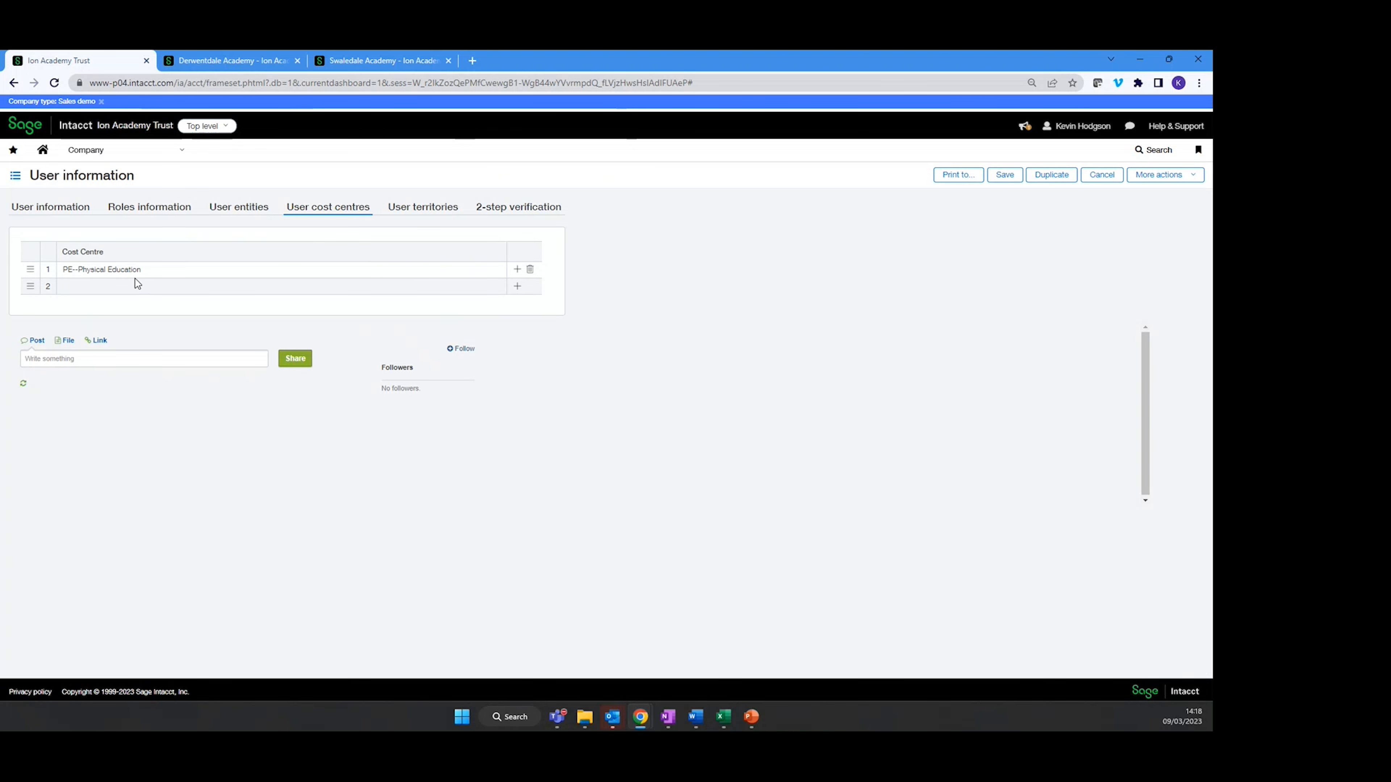
click(1099, 175)
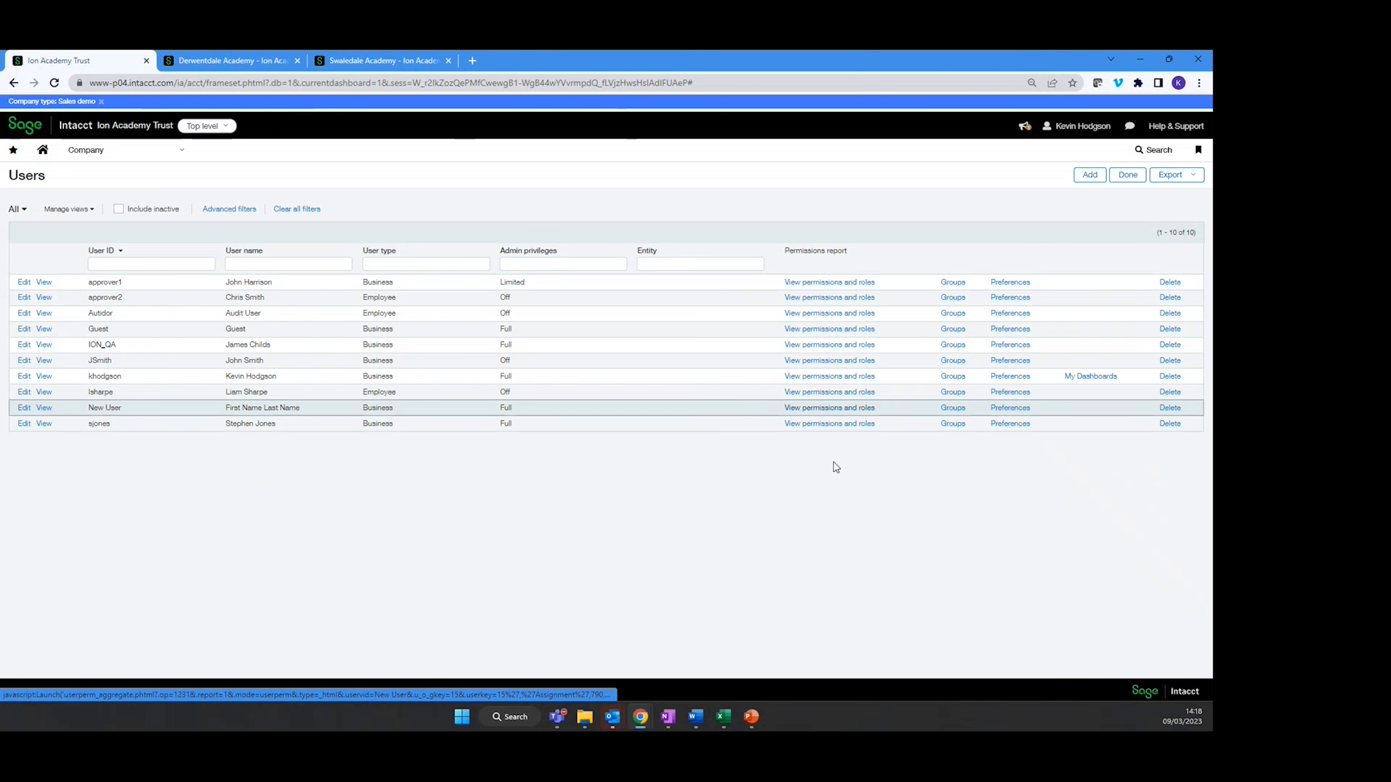
Switch to the Derwentdale Academy entity and review the reporting functions available at school level
mouse_move(643, 723)
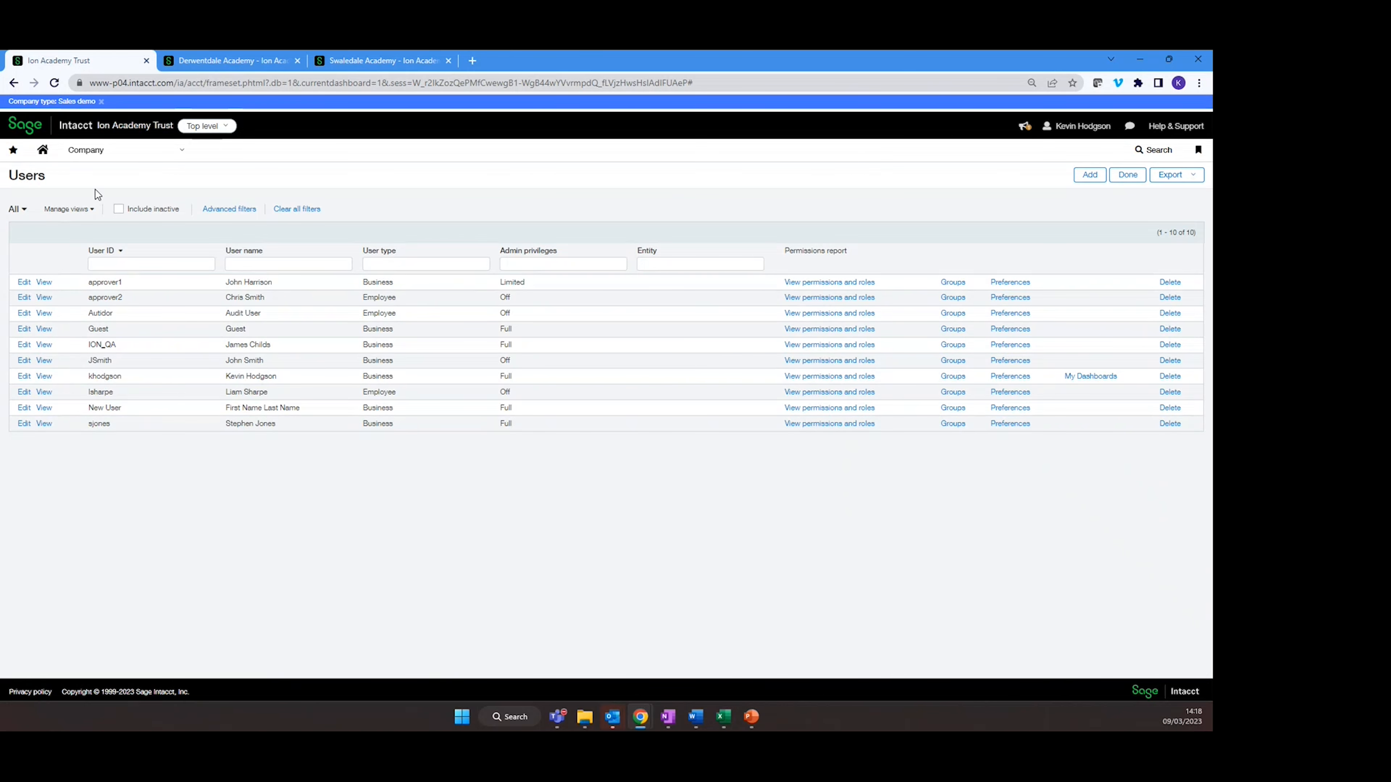
click(122, 166)
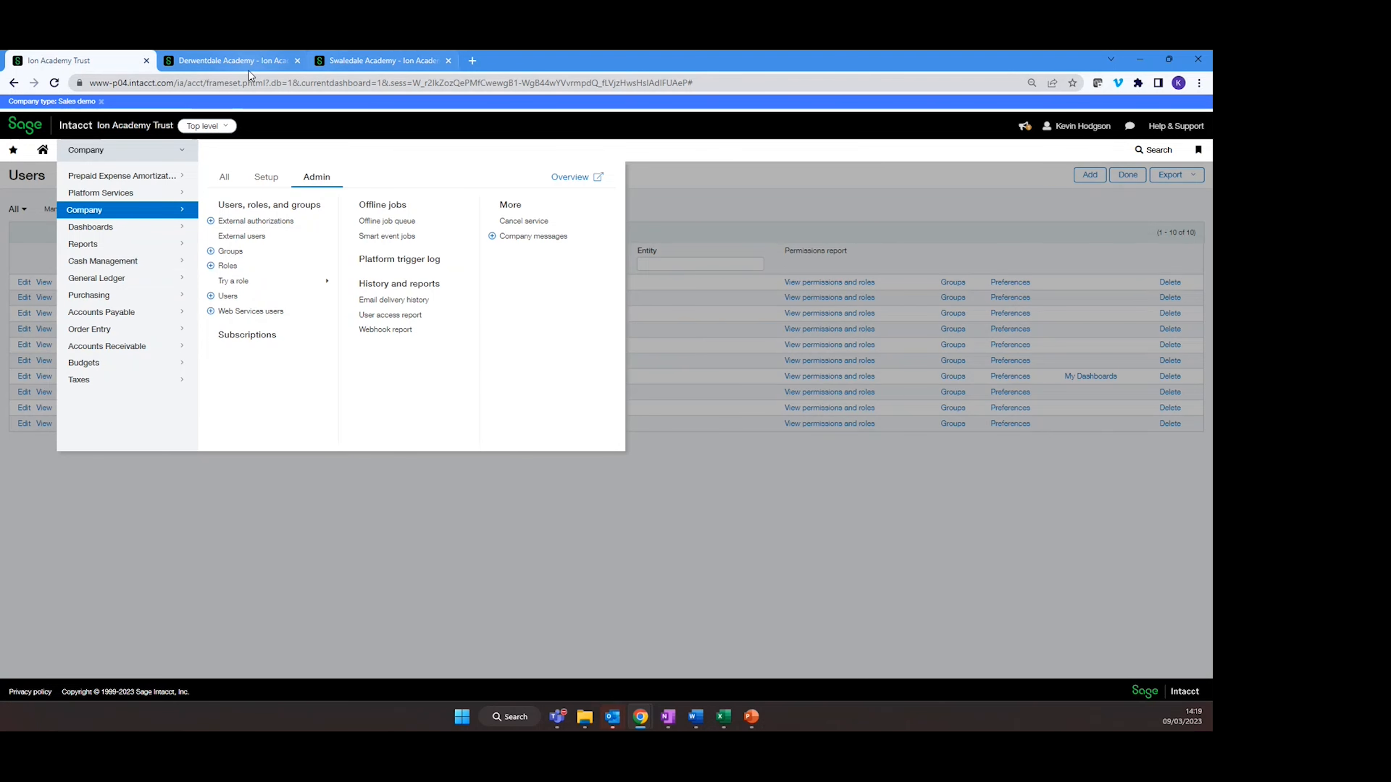
click(244, 60)
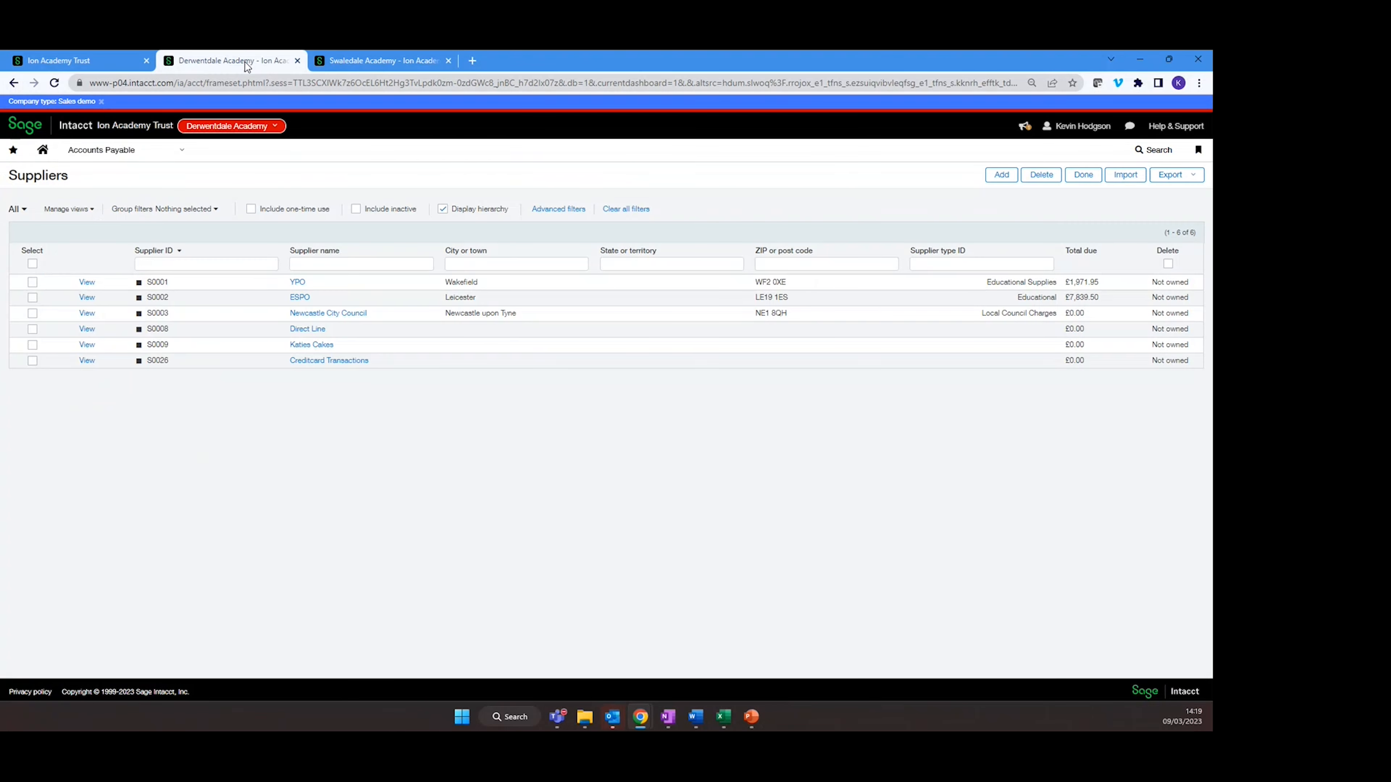
click(115, 160)
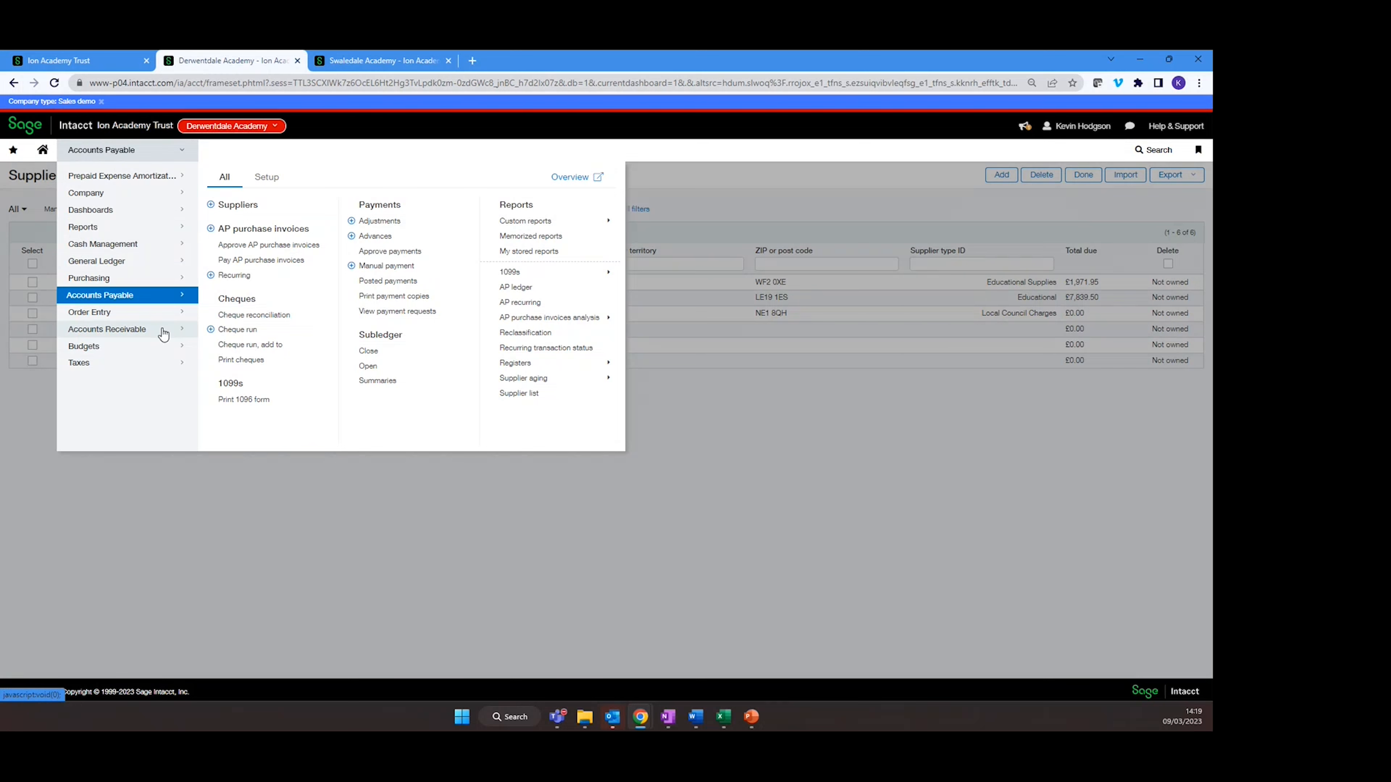
click(167, 227)
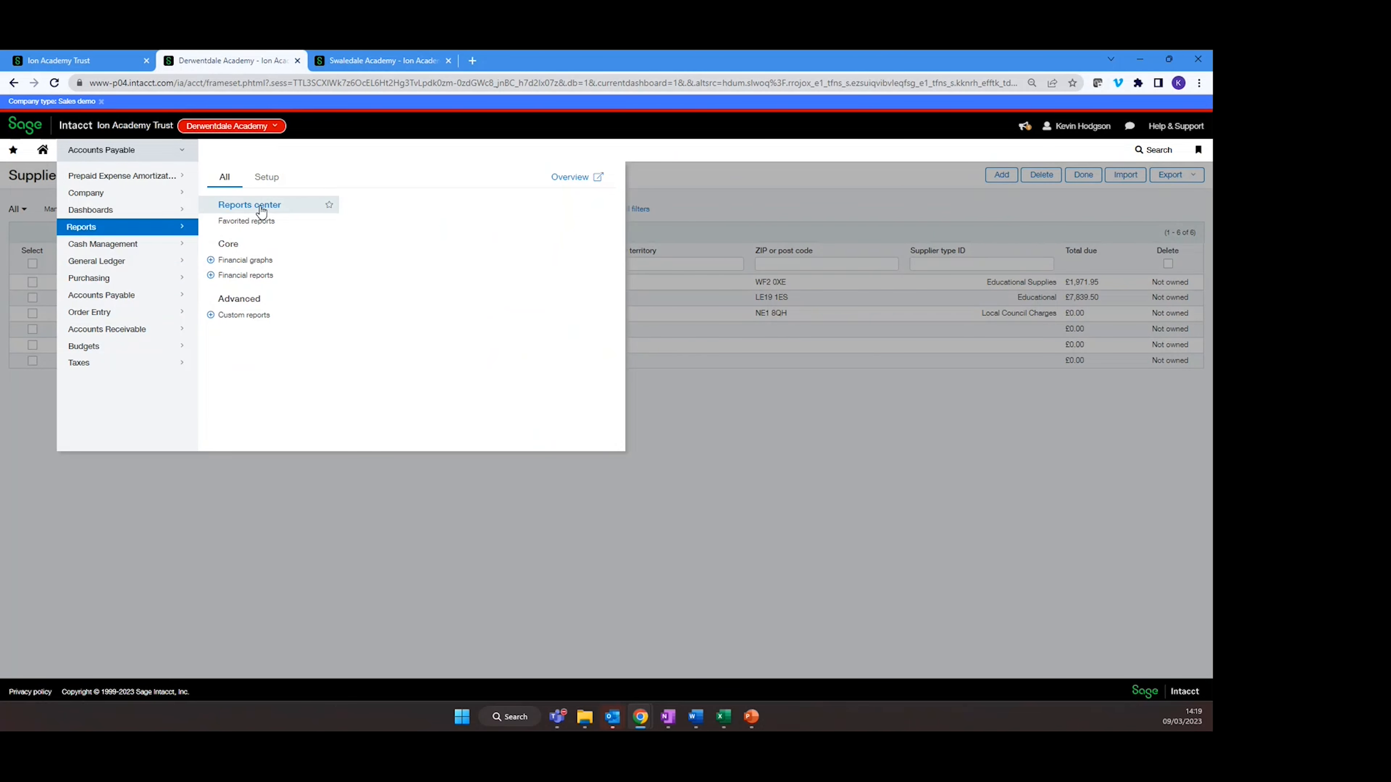
Close the Swaledale and Derwentdale Academy tabs and open the Reports center at the trust's top level
click(448, 61)
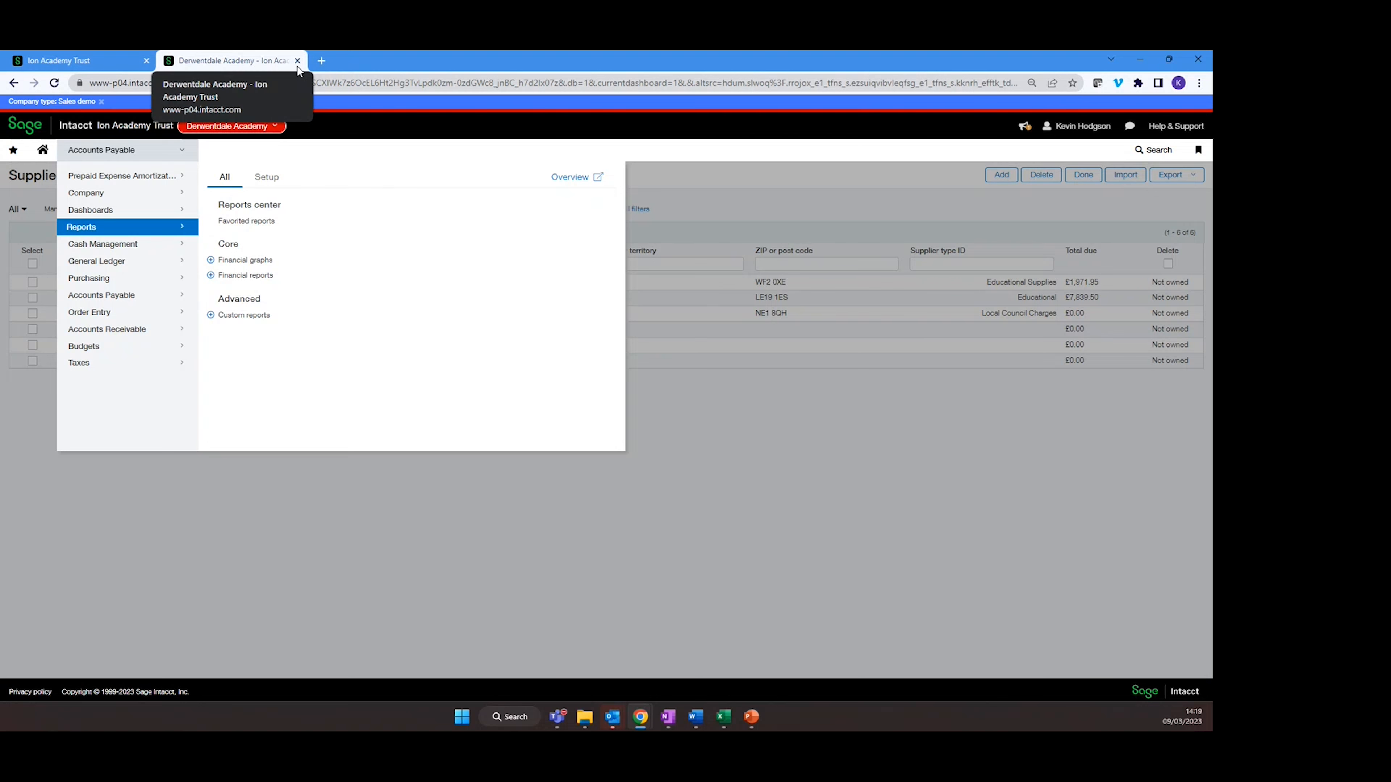
click(297, 62)
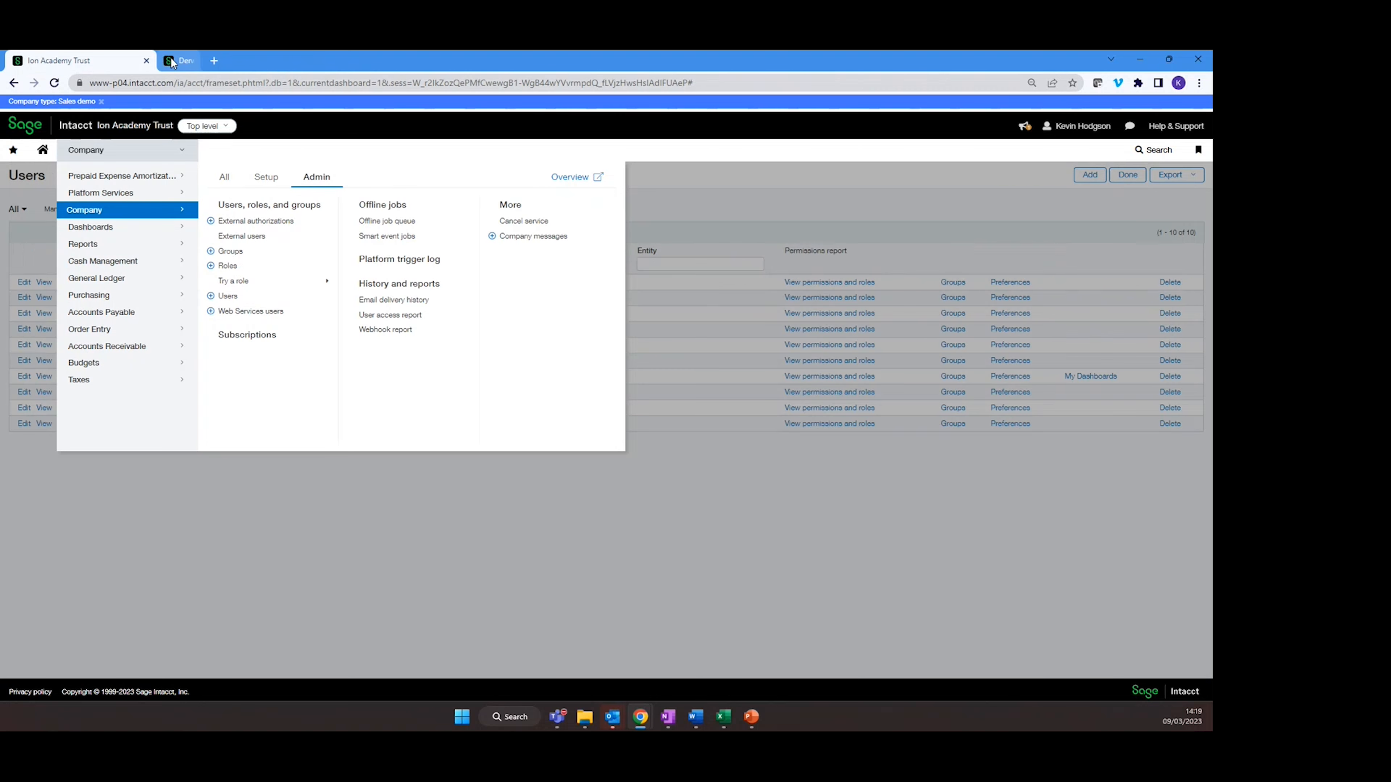
click(162, 247)
click(251, 211)
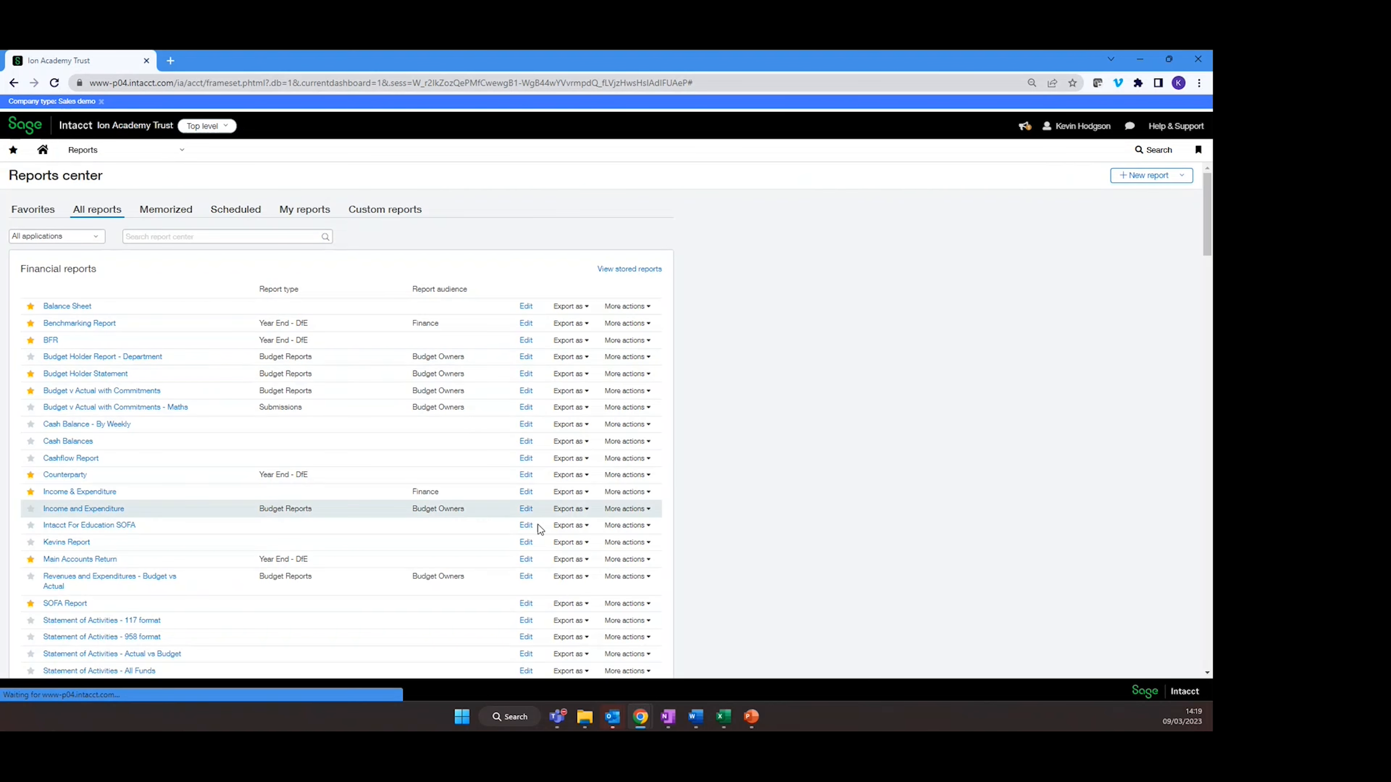
Browse the complete report list in the Reports center and show only the favorite reports
scroll(326, 512, down, 8)
scroll(316, 503, up, 8)
scroll(316, 503, up, 1)
click(34, 209)
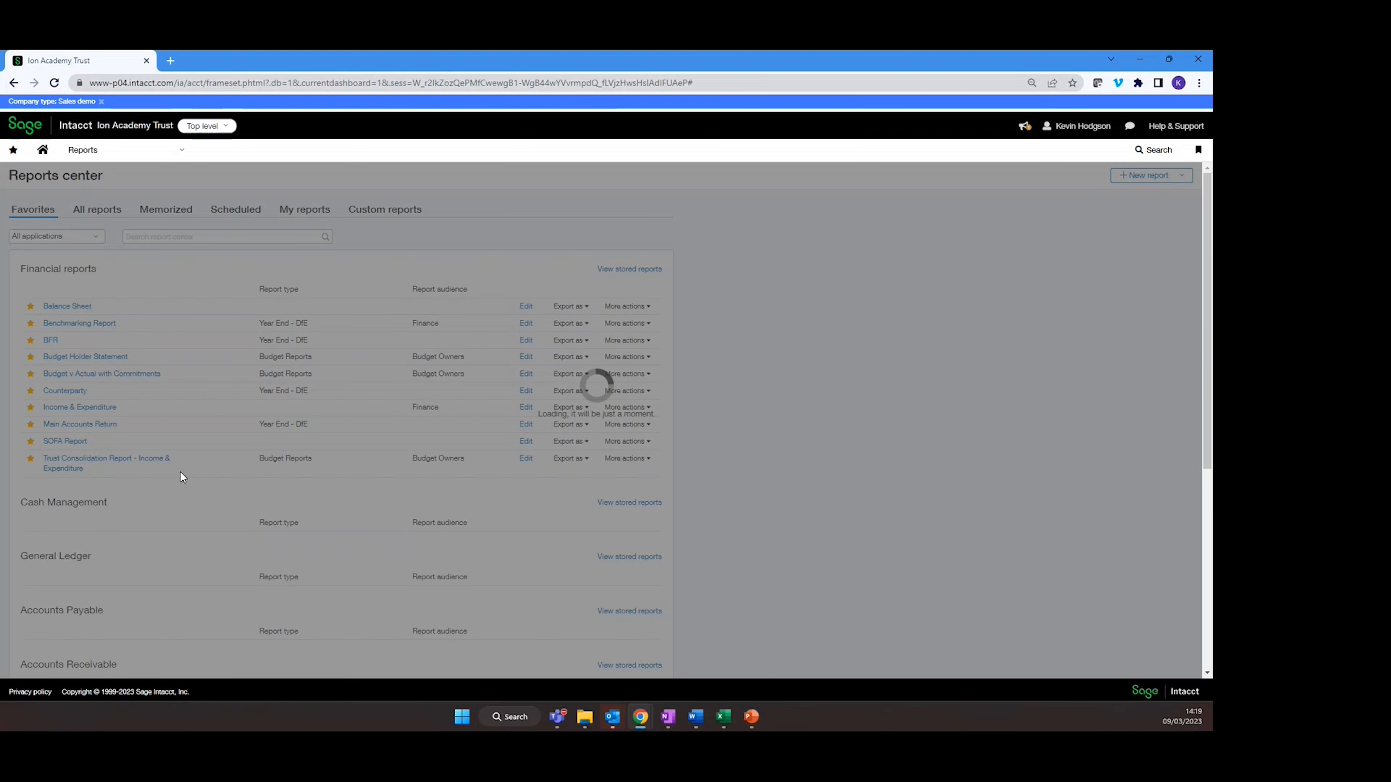
Run the Trust Consolidation Report - Income & Expenditure as of 30/09/2021 without a cost centre or location filter
click(65, 469)
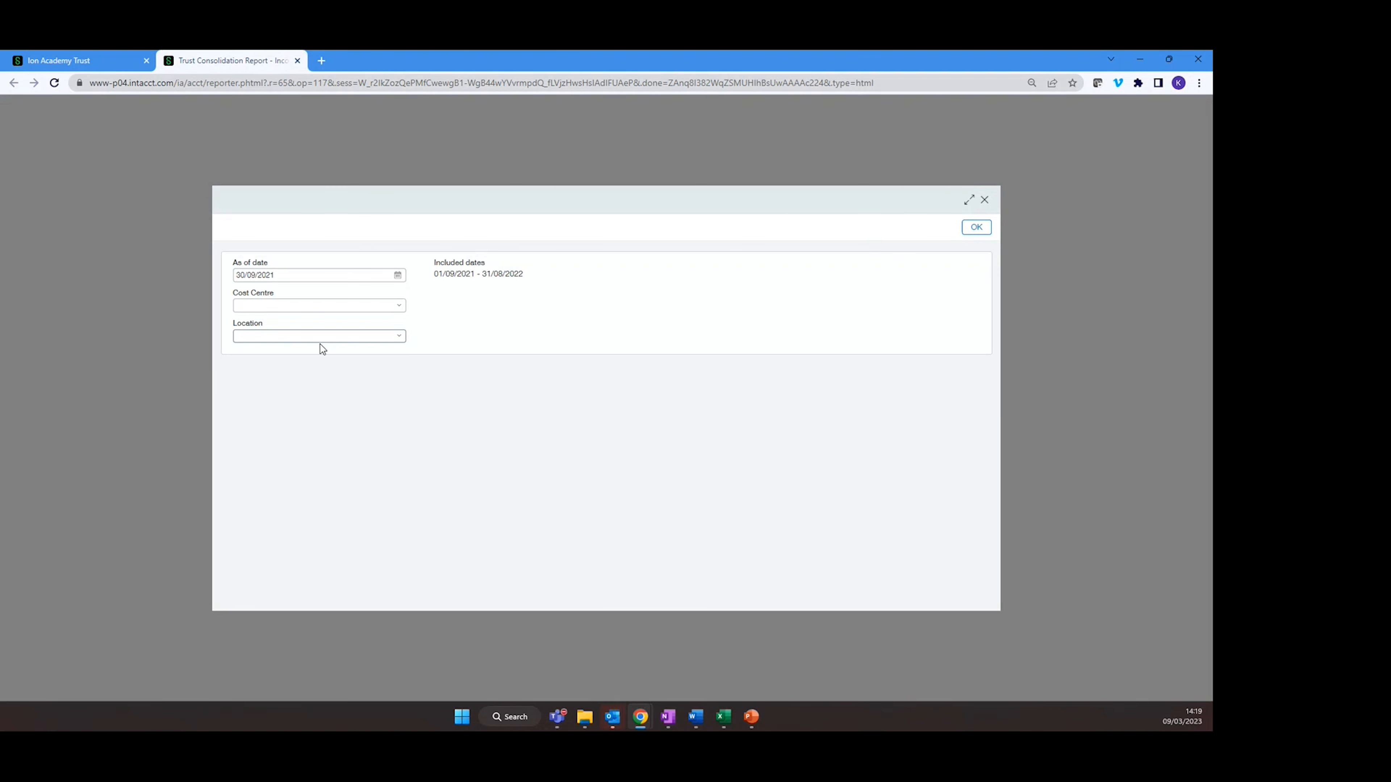
click(399, 338)
click(414, 339)
click(976, 227)
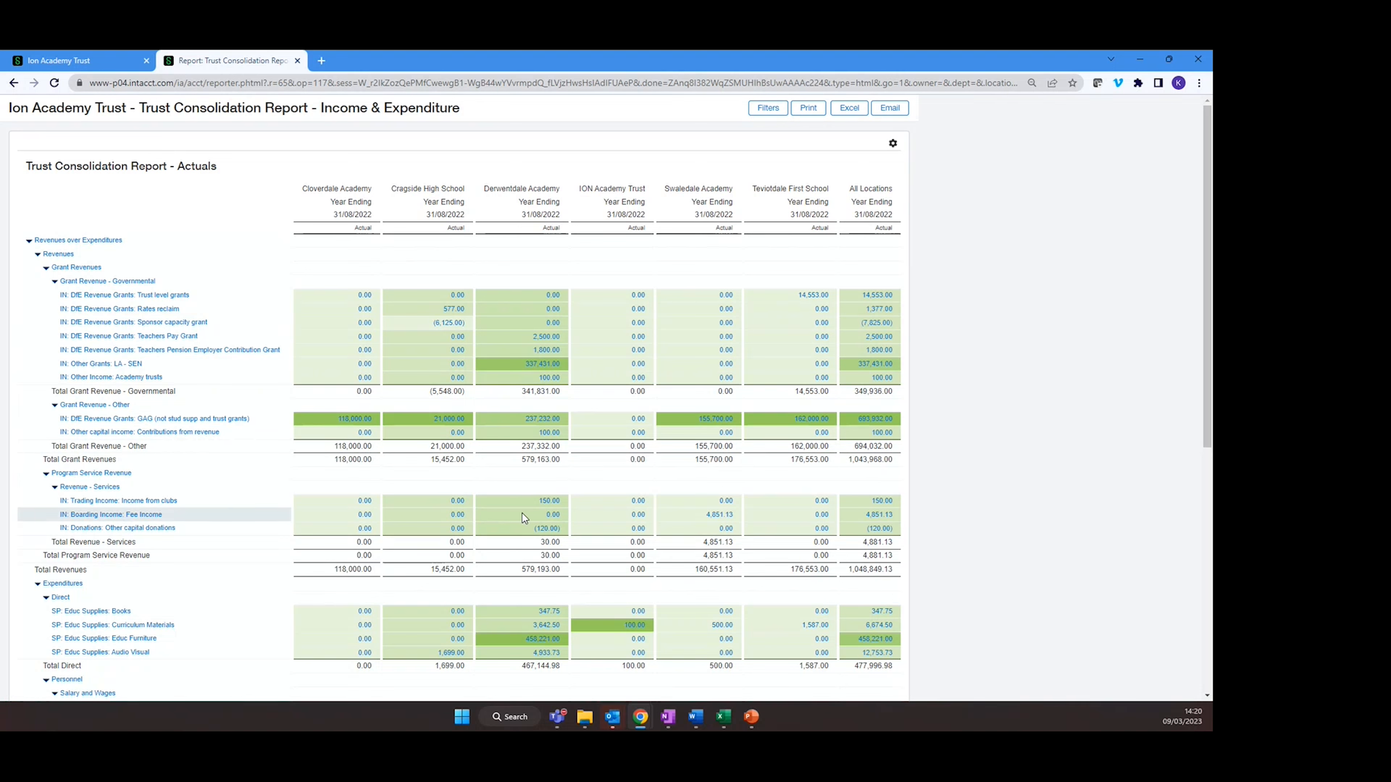
Drill into Derwentdale Academy's actual trading income from clubs and view the credit and balance of its ledger transactions
click(546, 502)
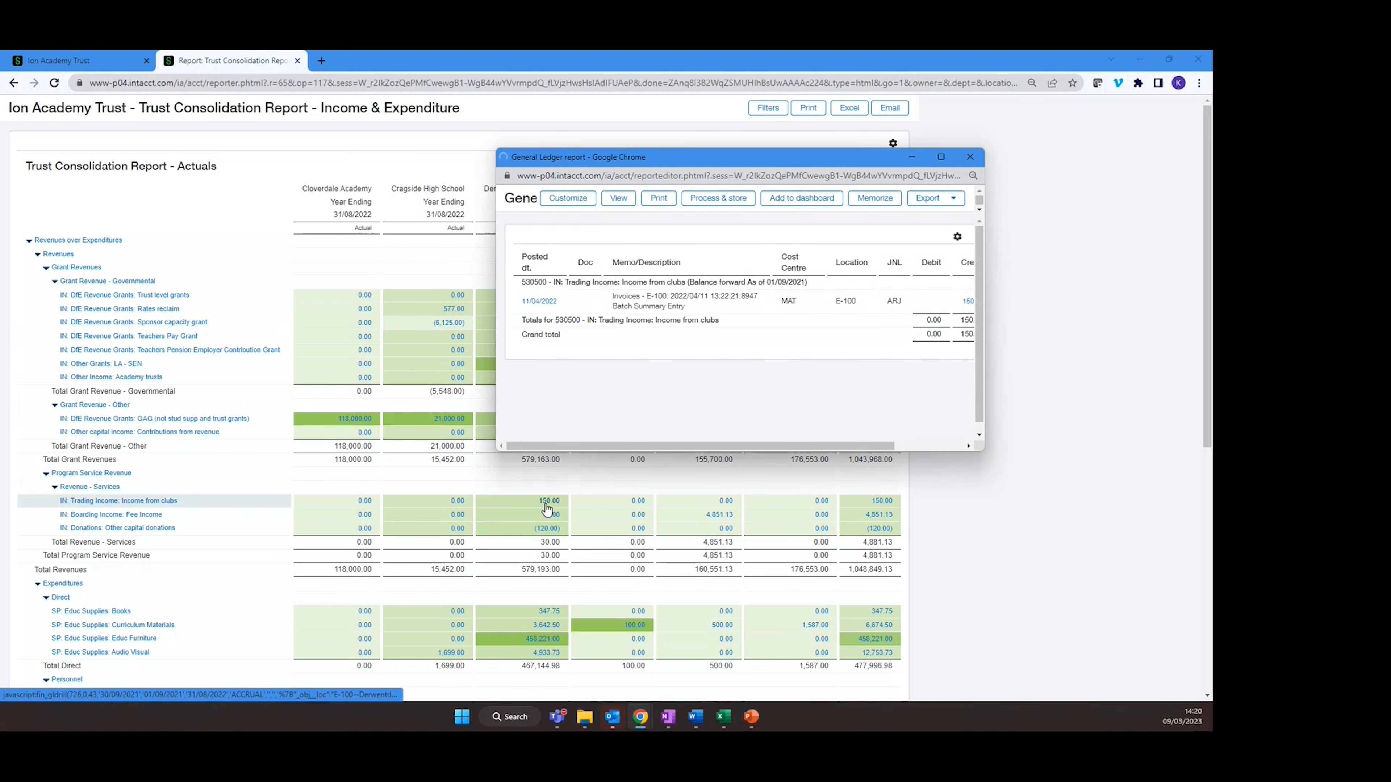
click(500, 508)
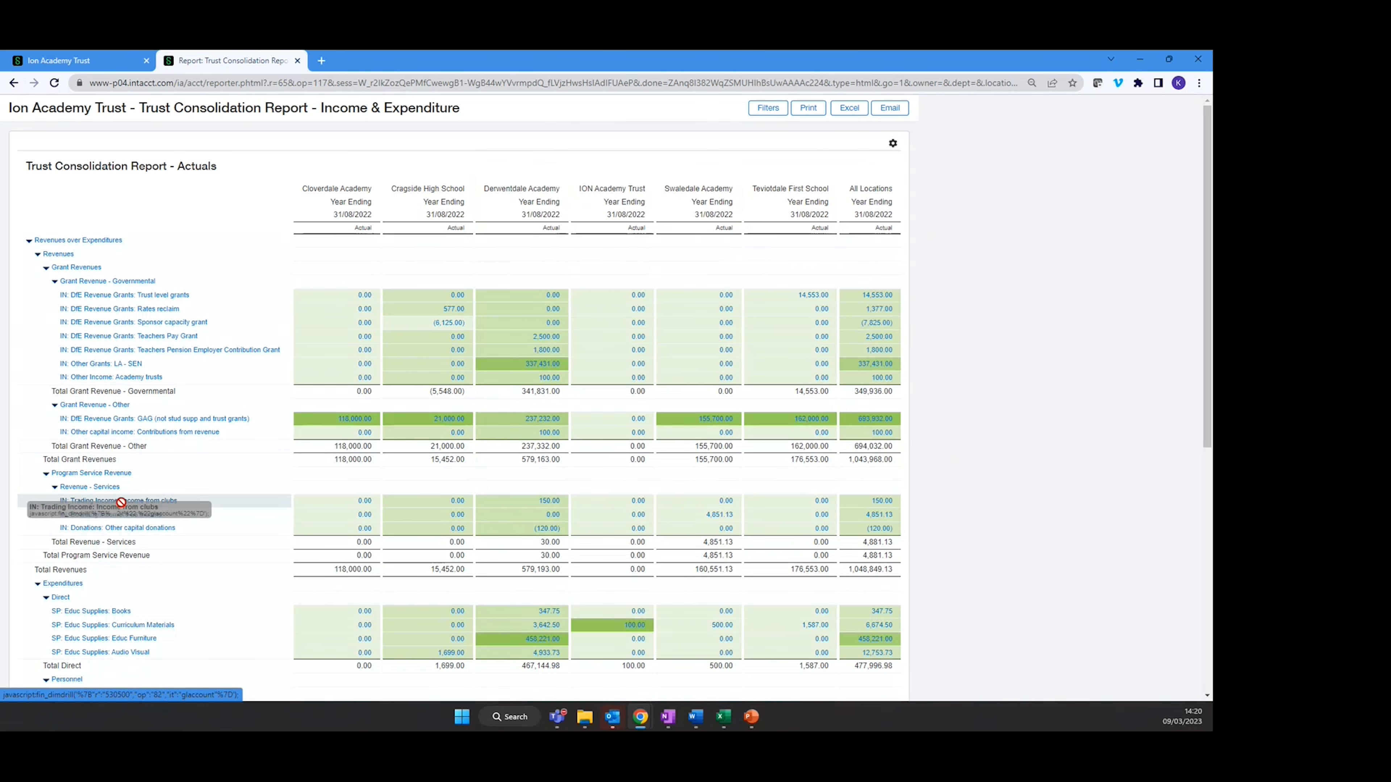
click(551, 503)
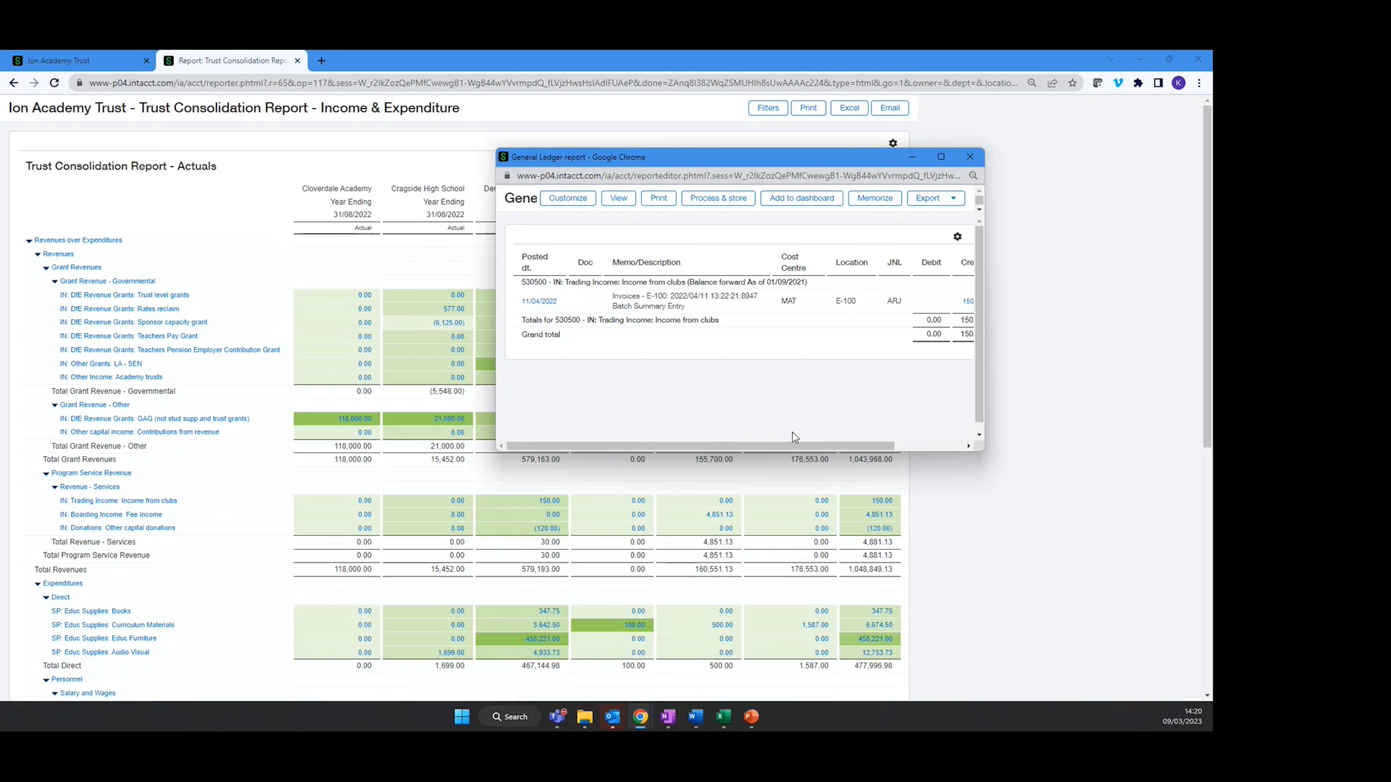
drag(788, 446, 958, 446)
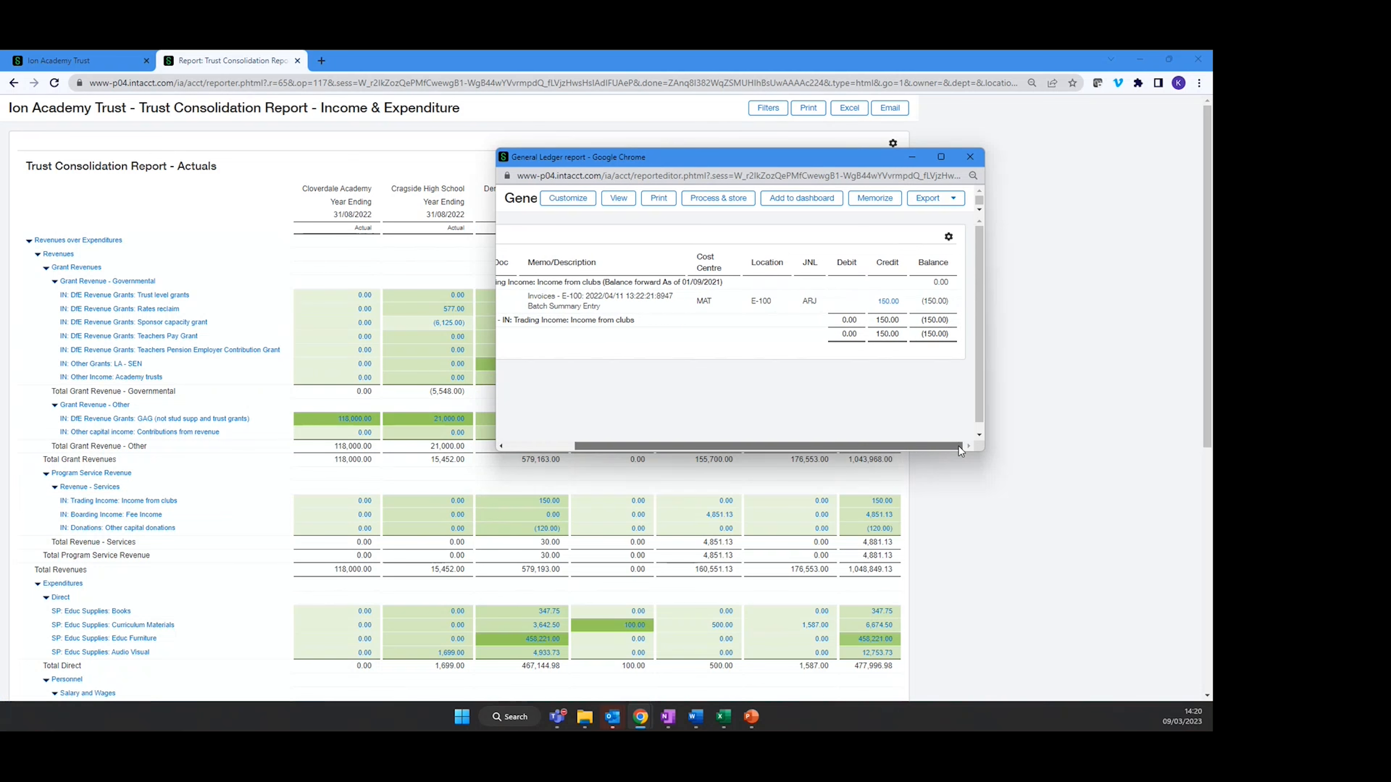
Trace the credit to its journal entry and the JJ Swimming Club sales invoice, and examine the invoice's entries
click(888, 303)
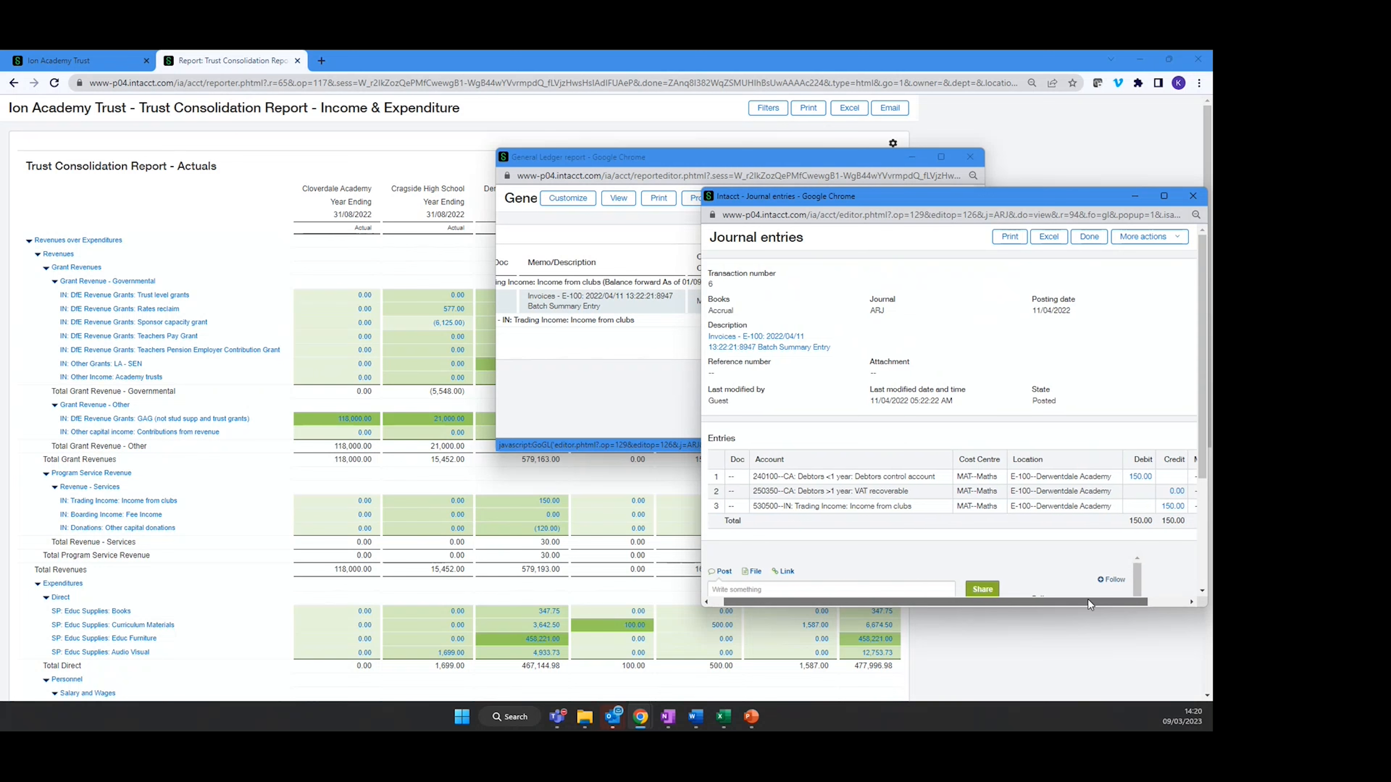
click(780, 341)
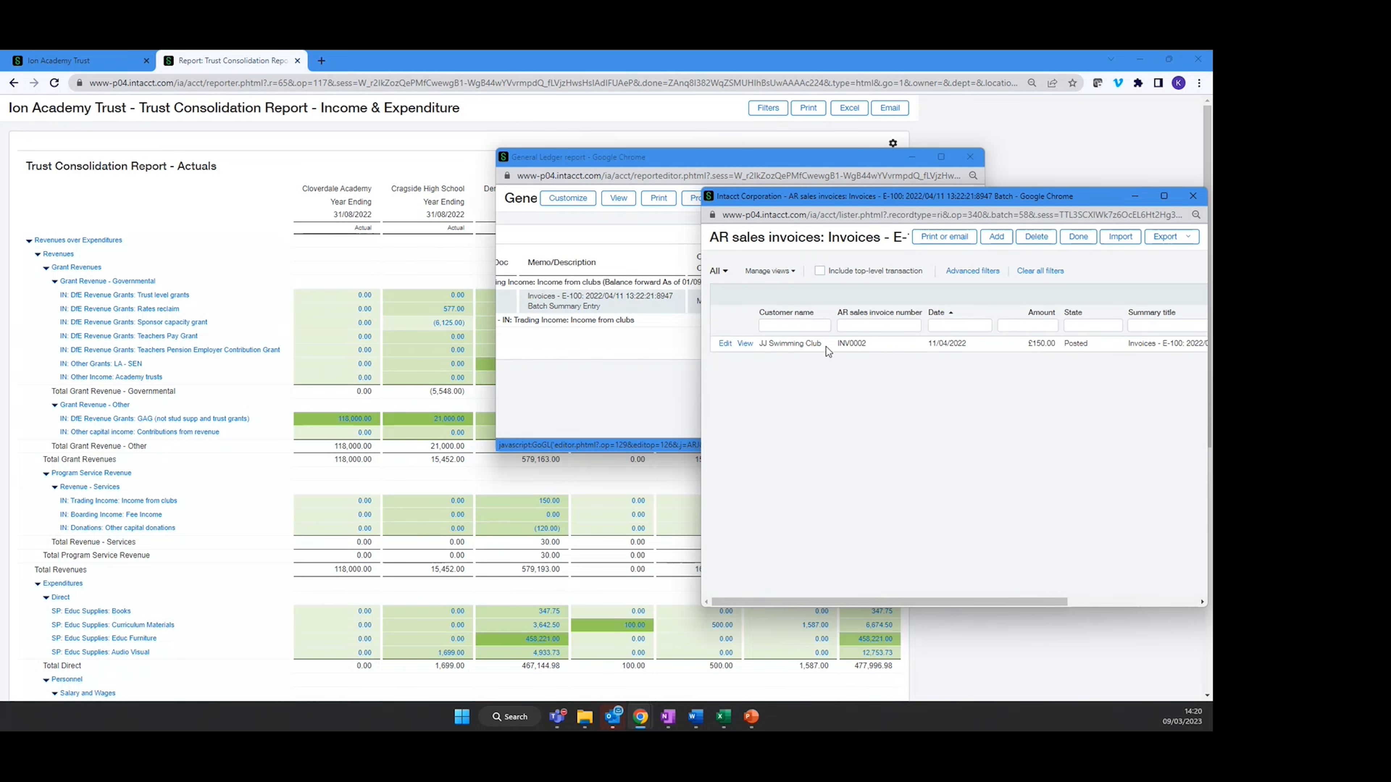
click(745, 343)
scroll(953, 458, down, 3)
scroll(953, 457, up, 5)
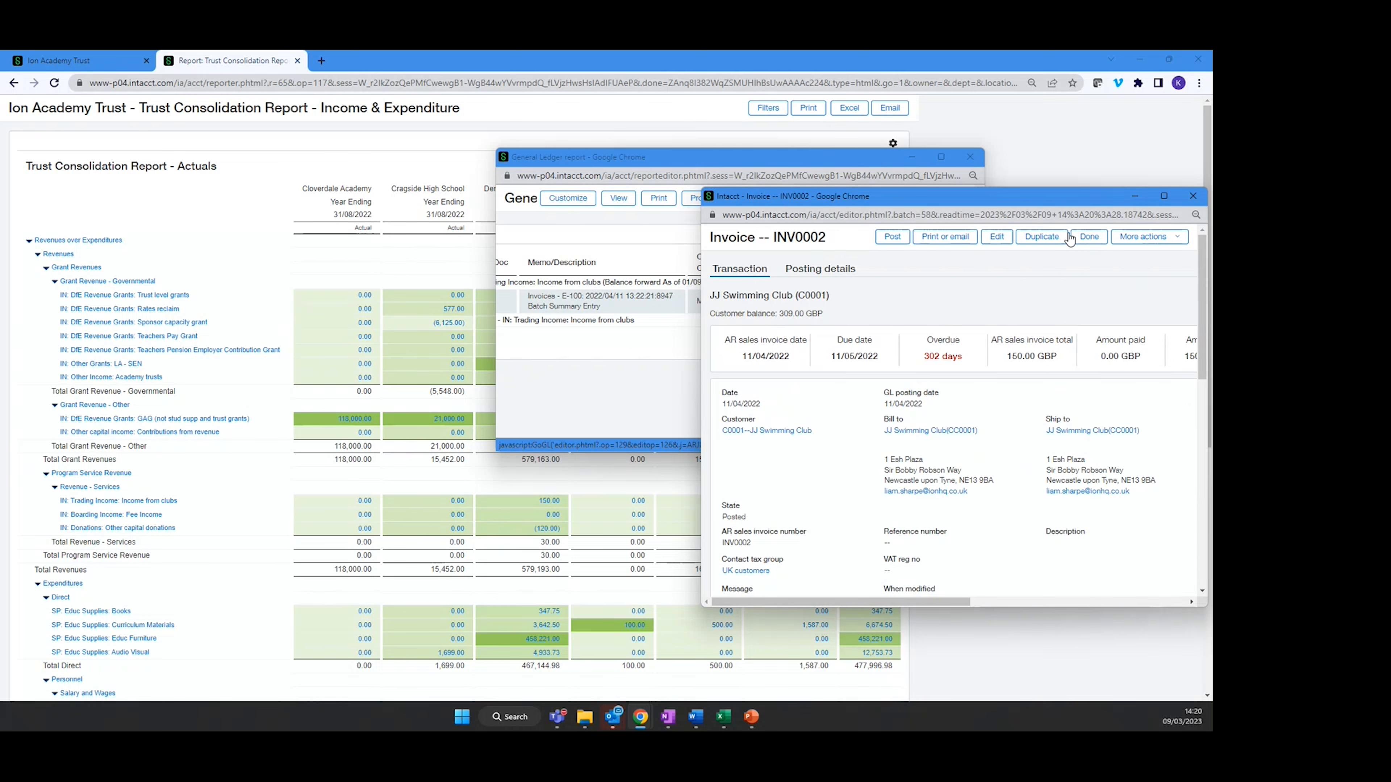
scroll(1038, 420, down, 5)
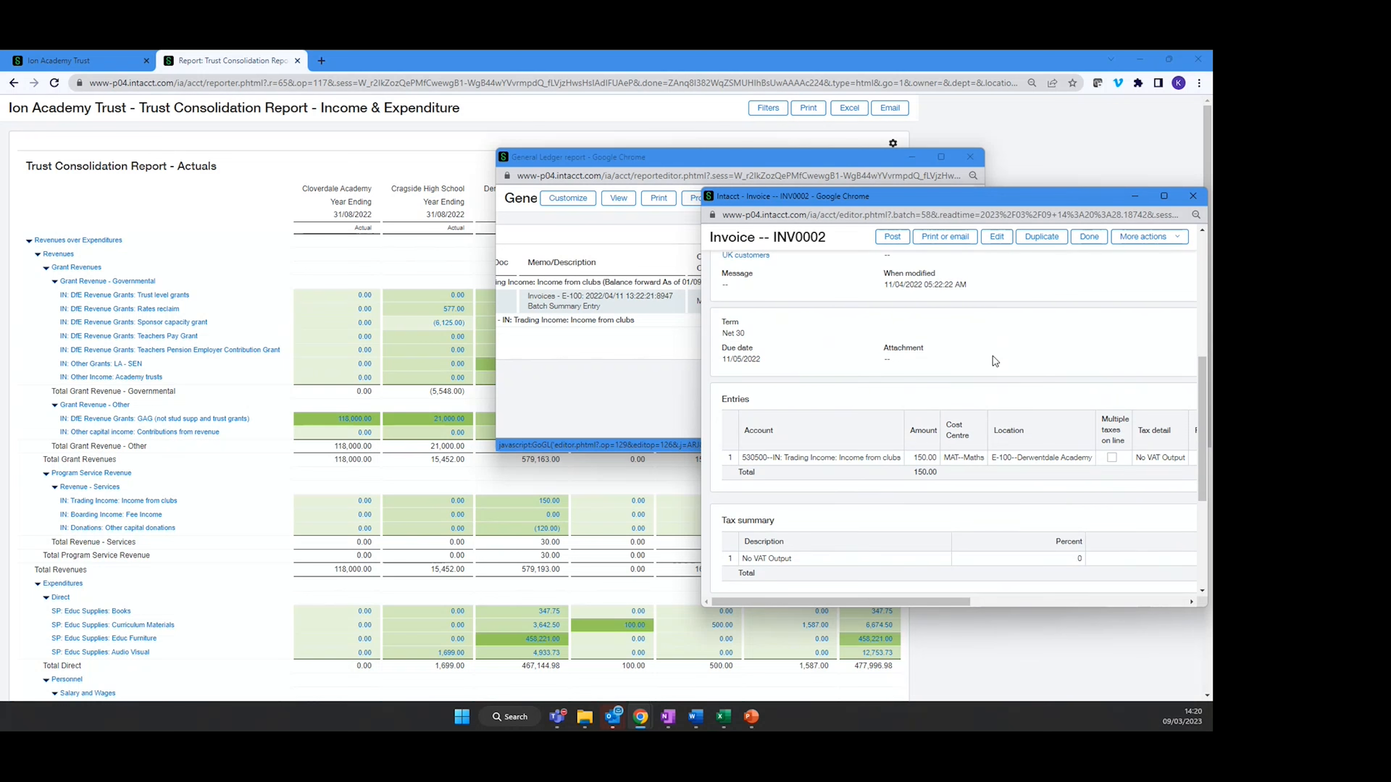
Close the sales invoice, the general ledger report and the Trust Consolidation Report to return to the Reports center
scroll(991, 361, up, 5)
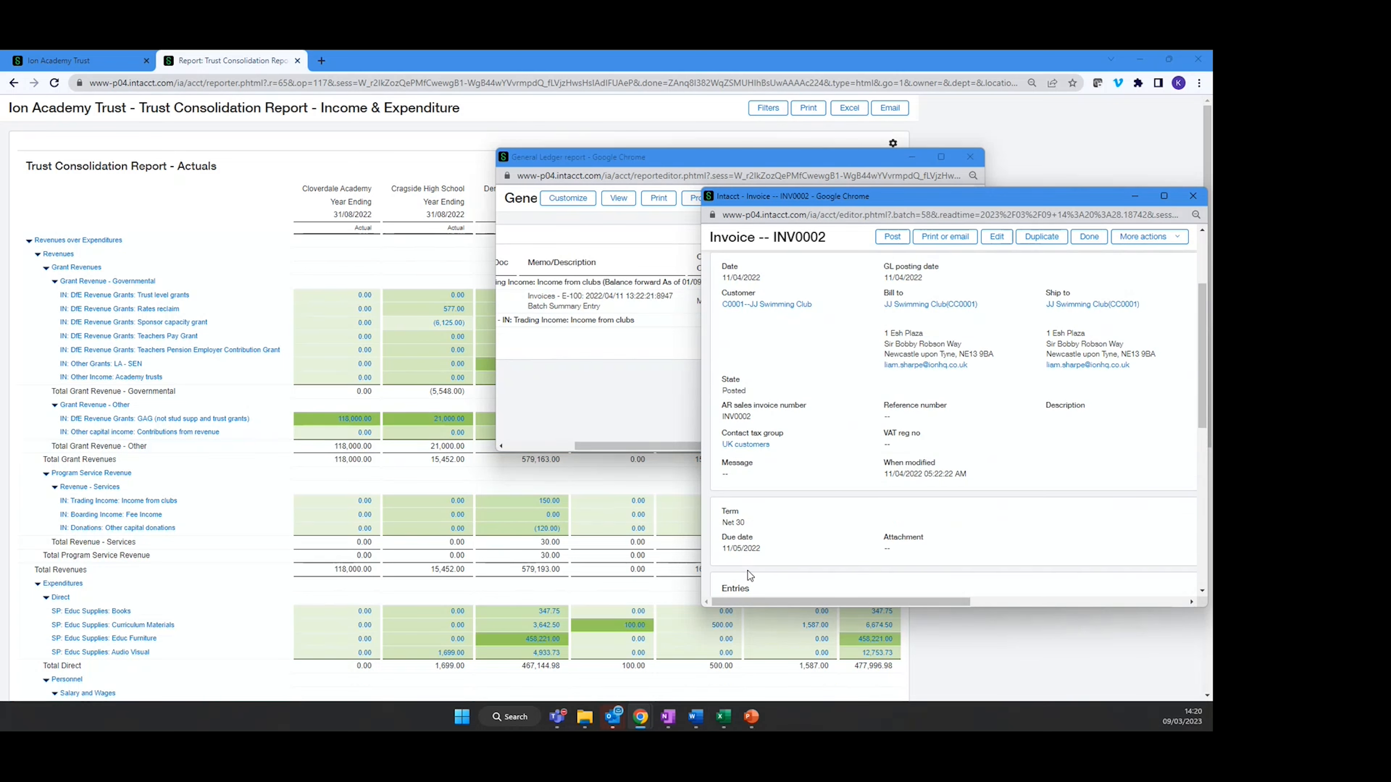
click(1193, 196)
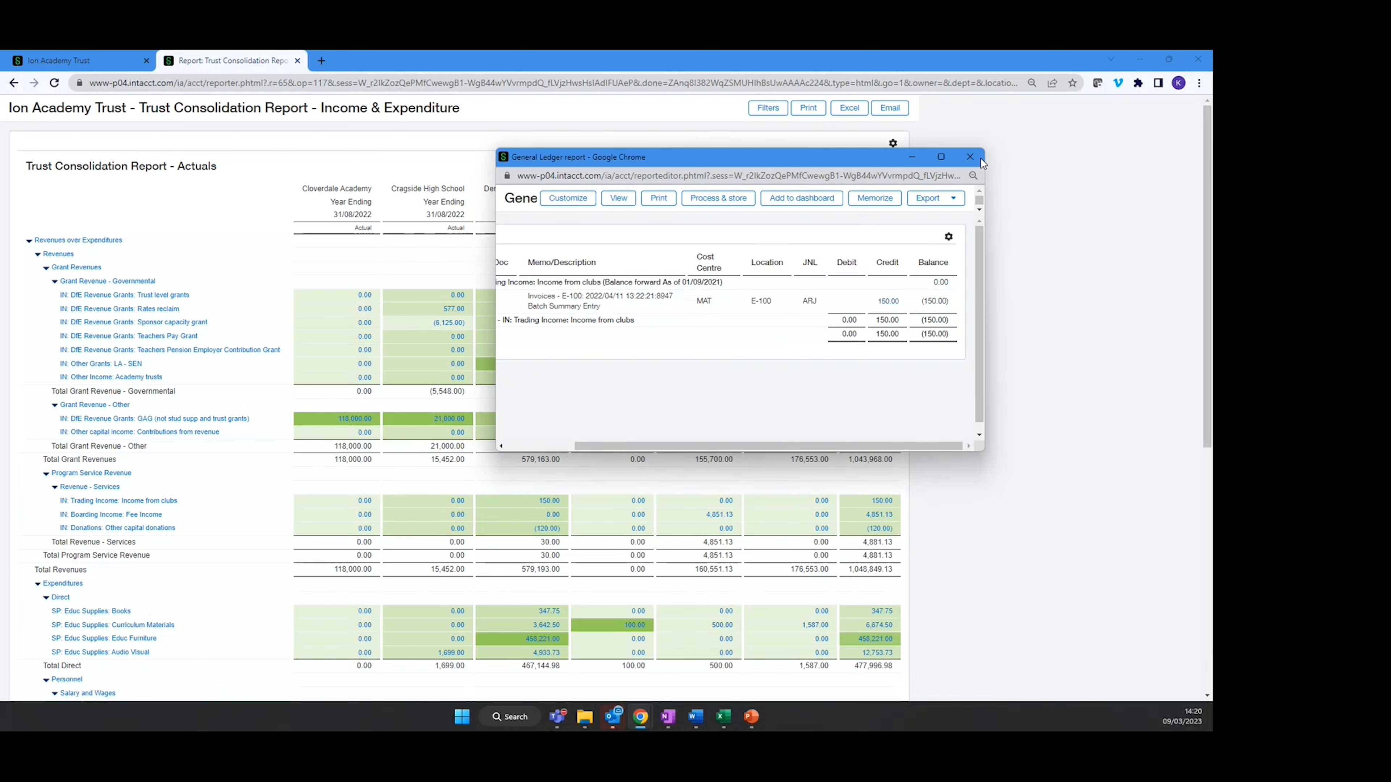
click(970, 157)
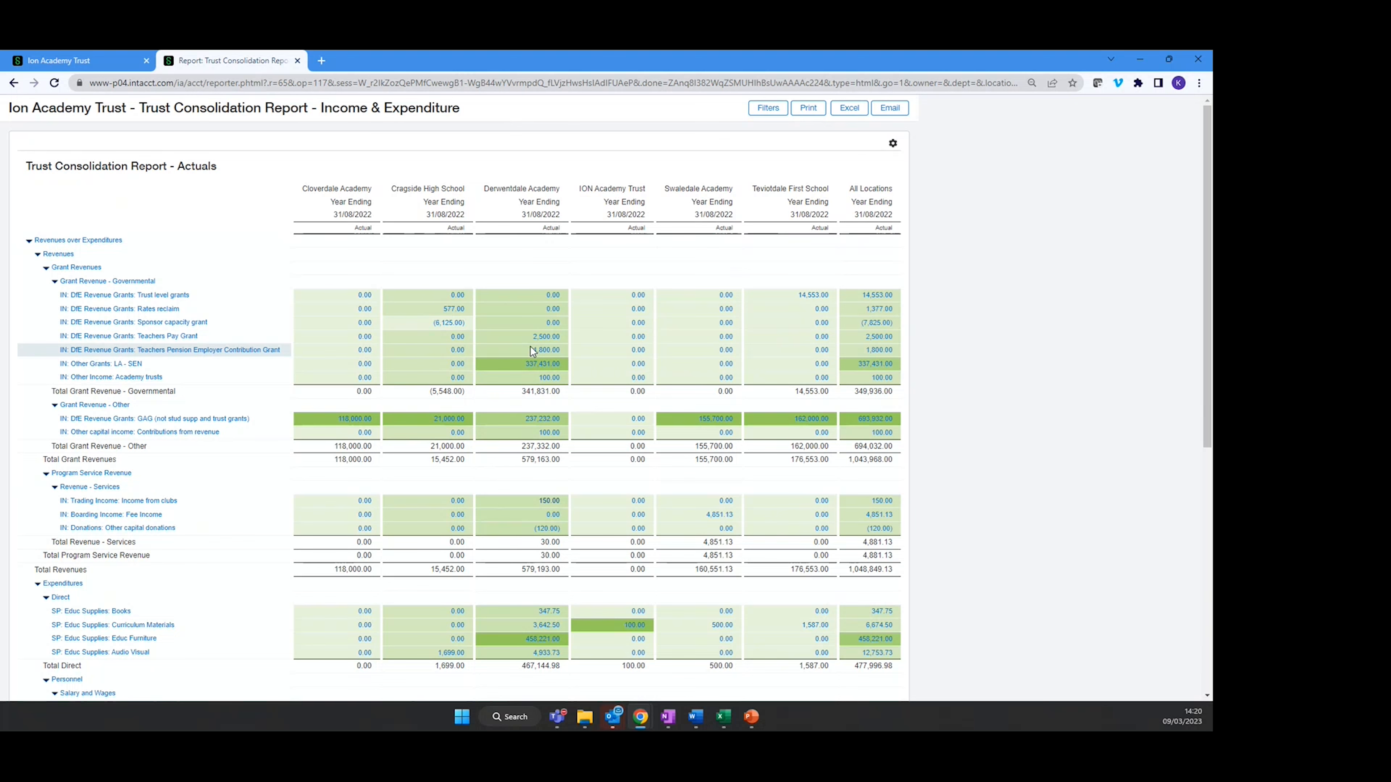
click(297, 60)
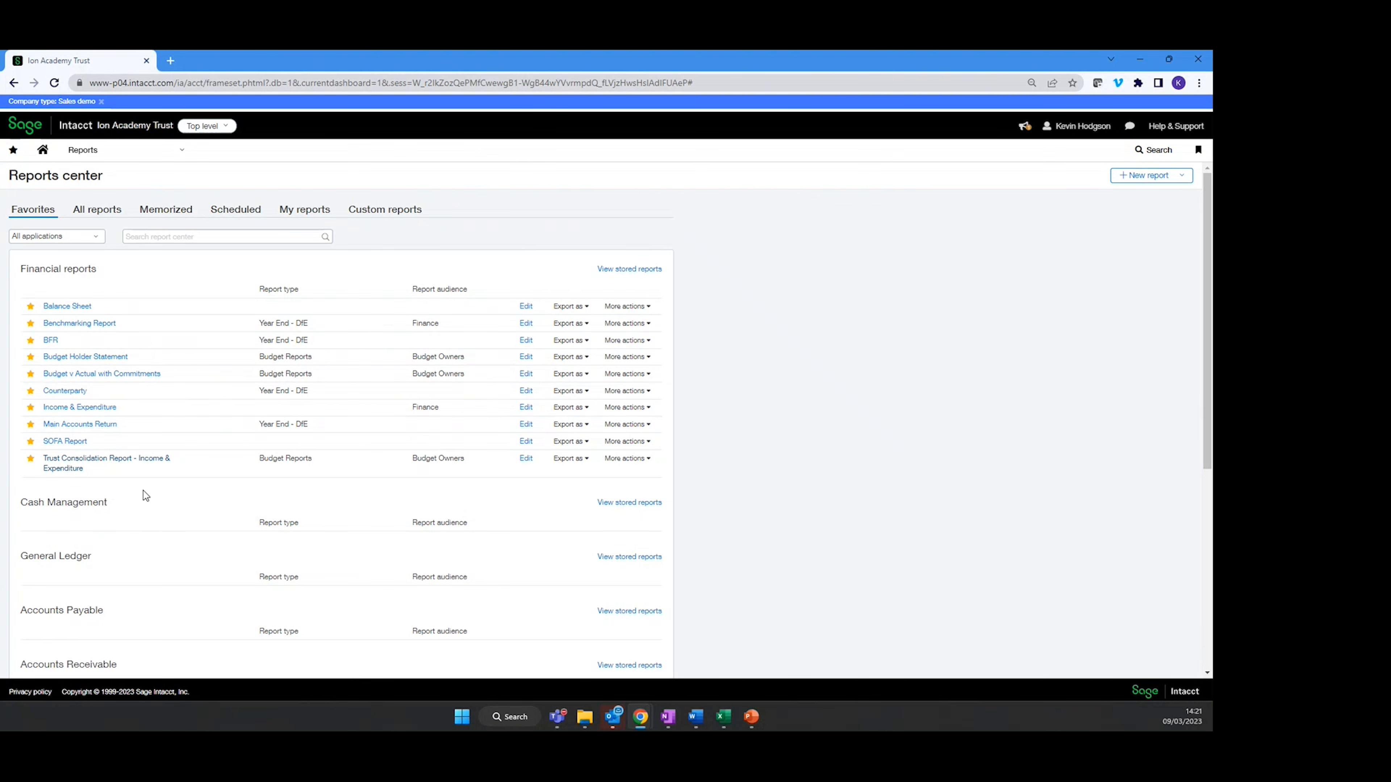
Run the Budget v Actual with Commitments report as of 30/11/2021 without a cost centre or location filter
click(111, 374)
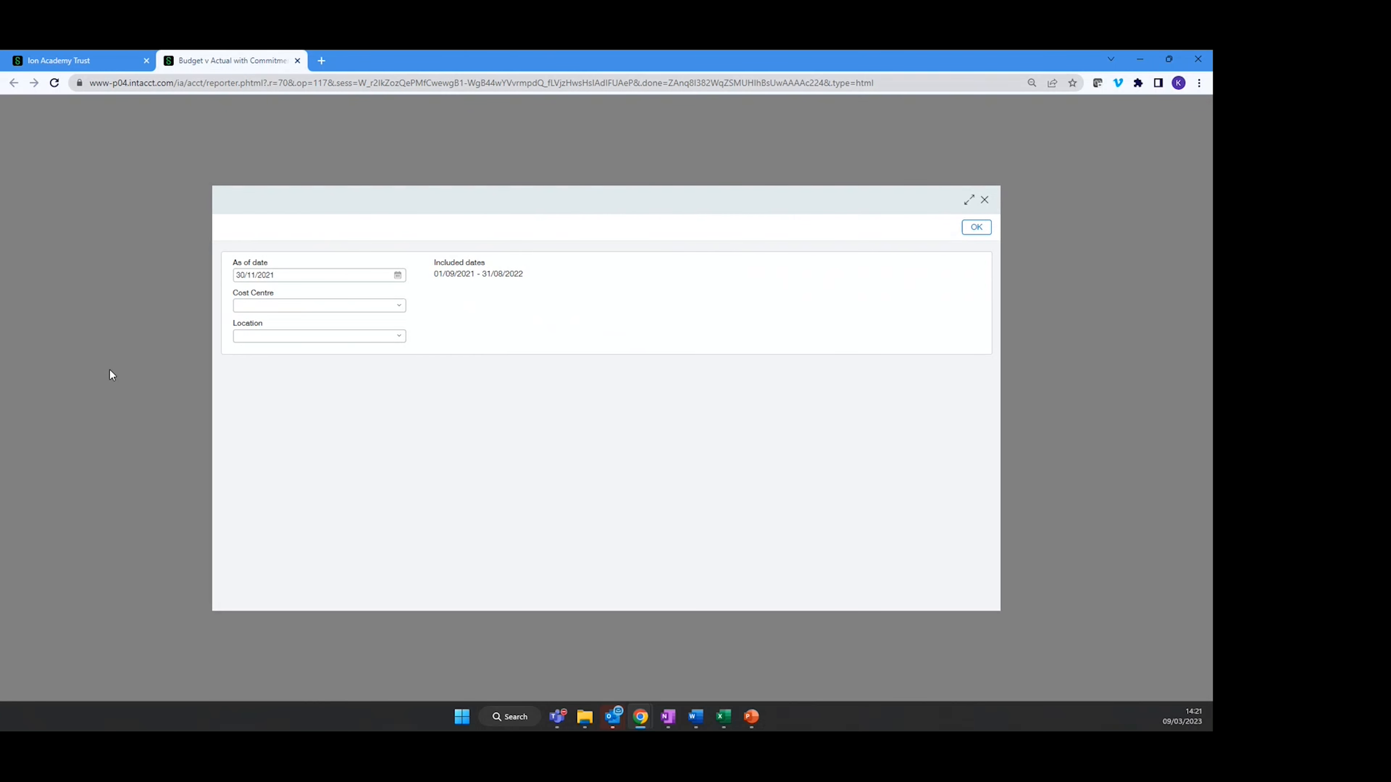
click(398, 306)
click(503, 394)
click(402, 337)
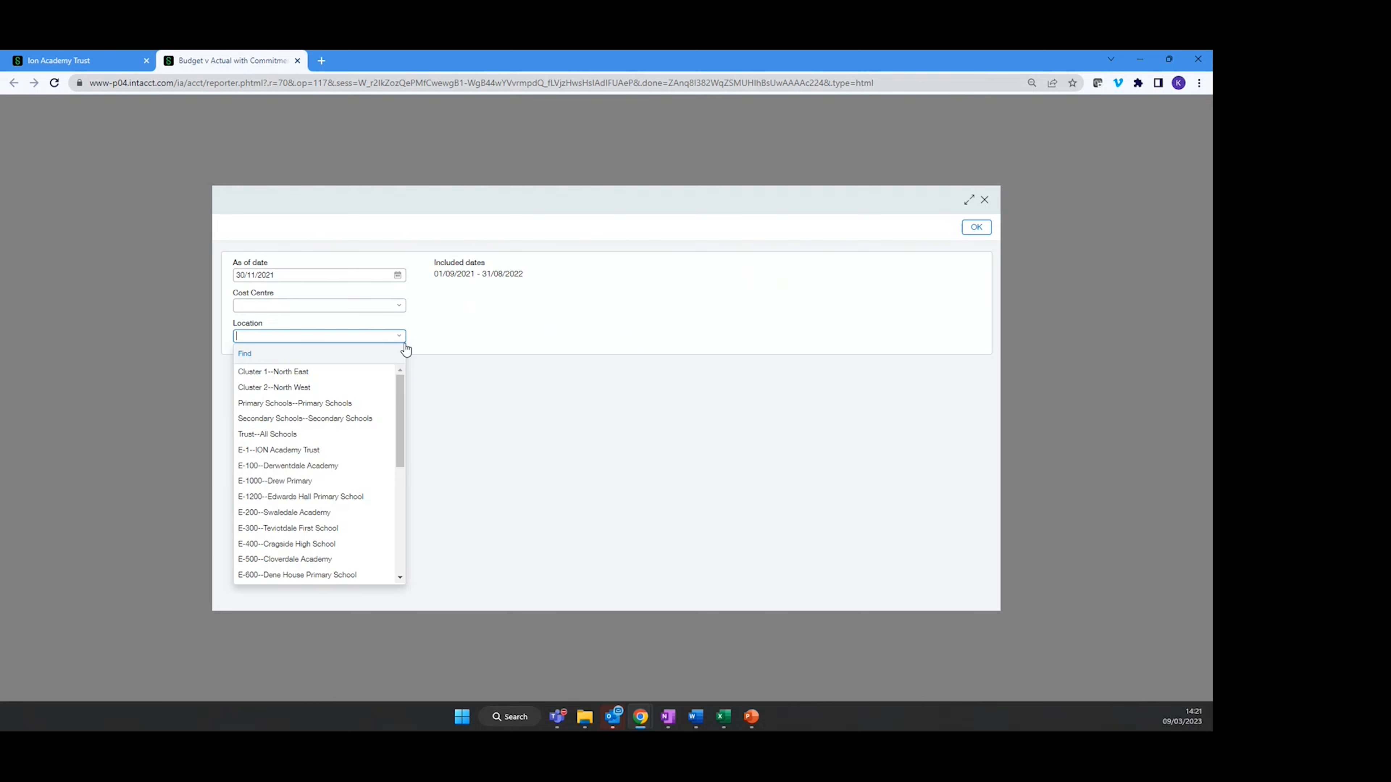
click(913, 316)
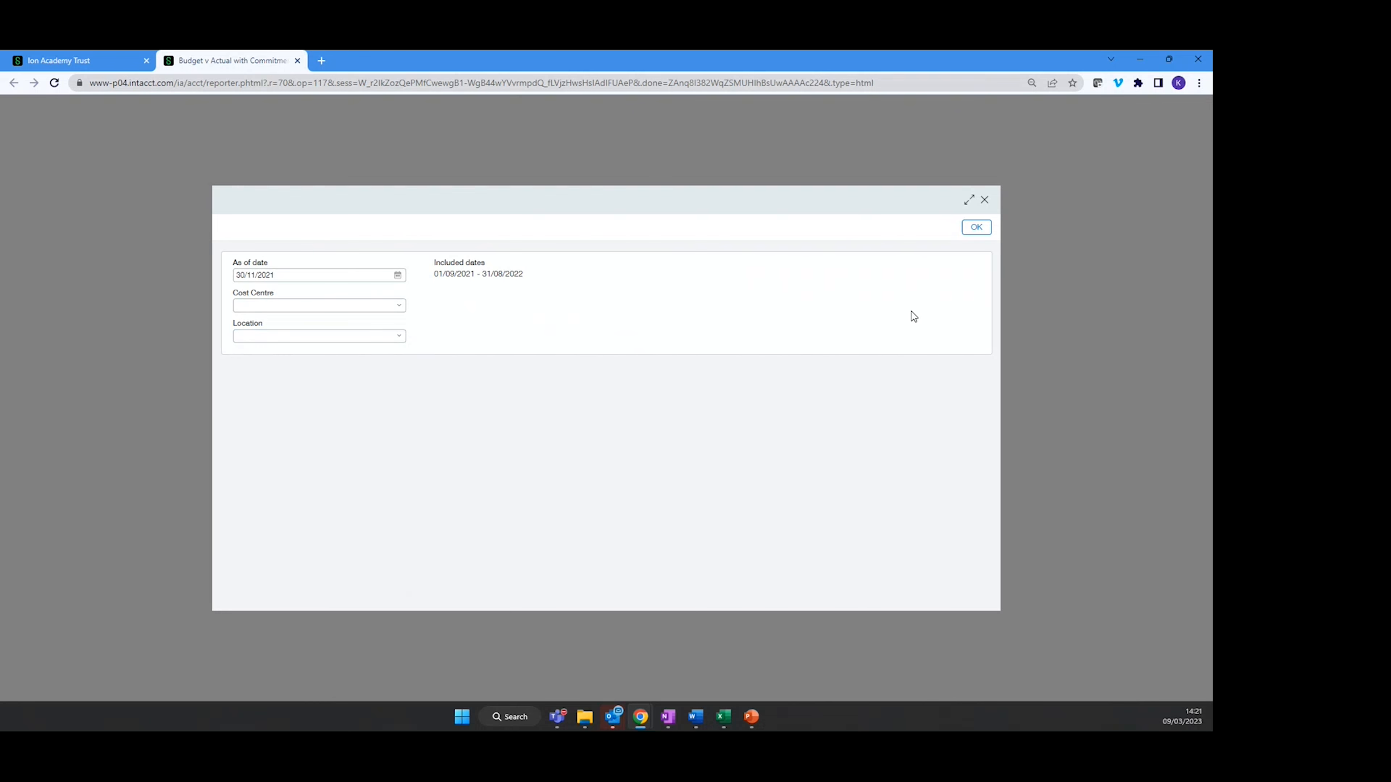
click(976, 227)
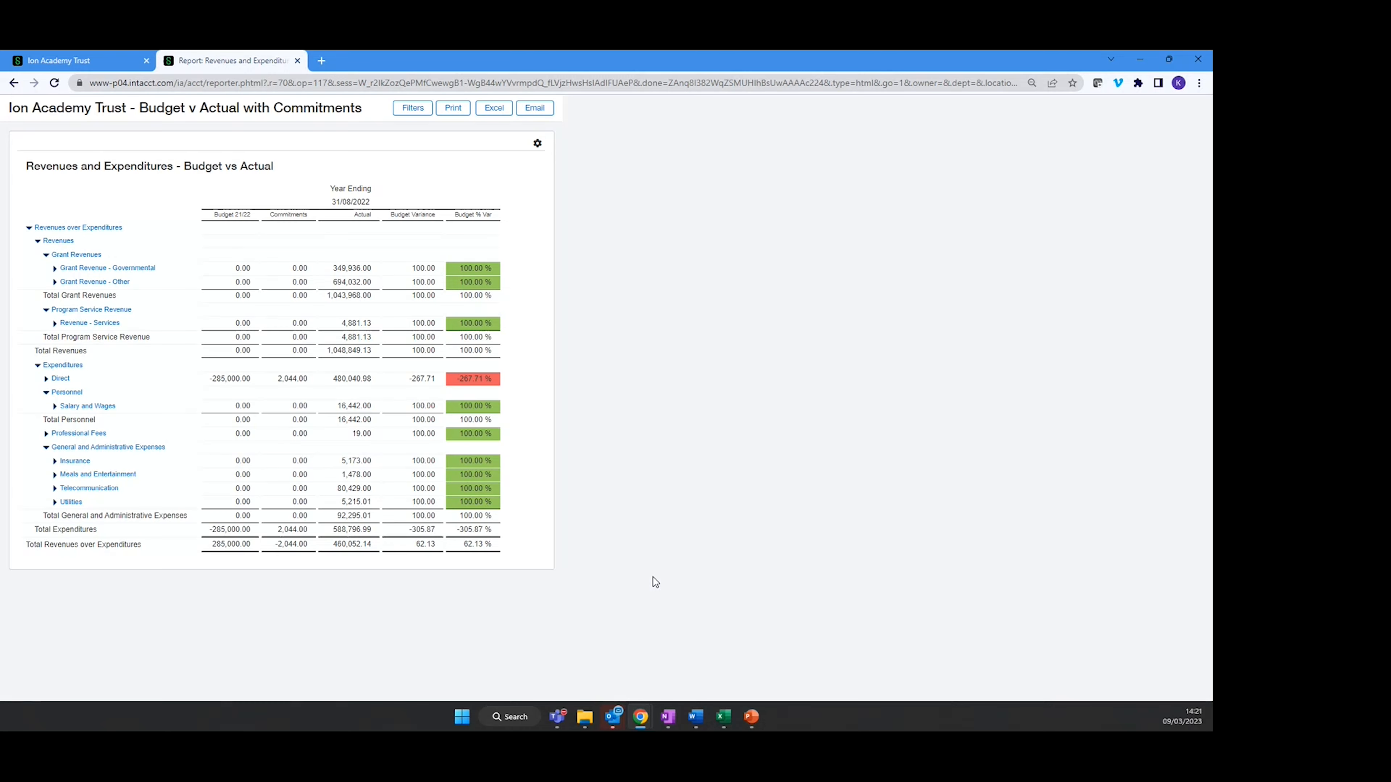
Examine the Direct expenditure variance, expand Direct into its accounts to check the 515100 budget, and close the report
drag(495, 382, 453, 380)
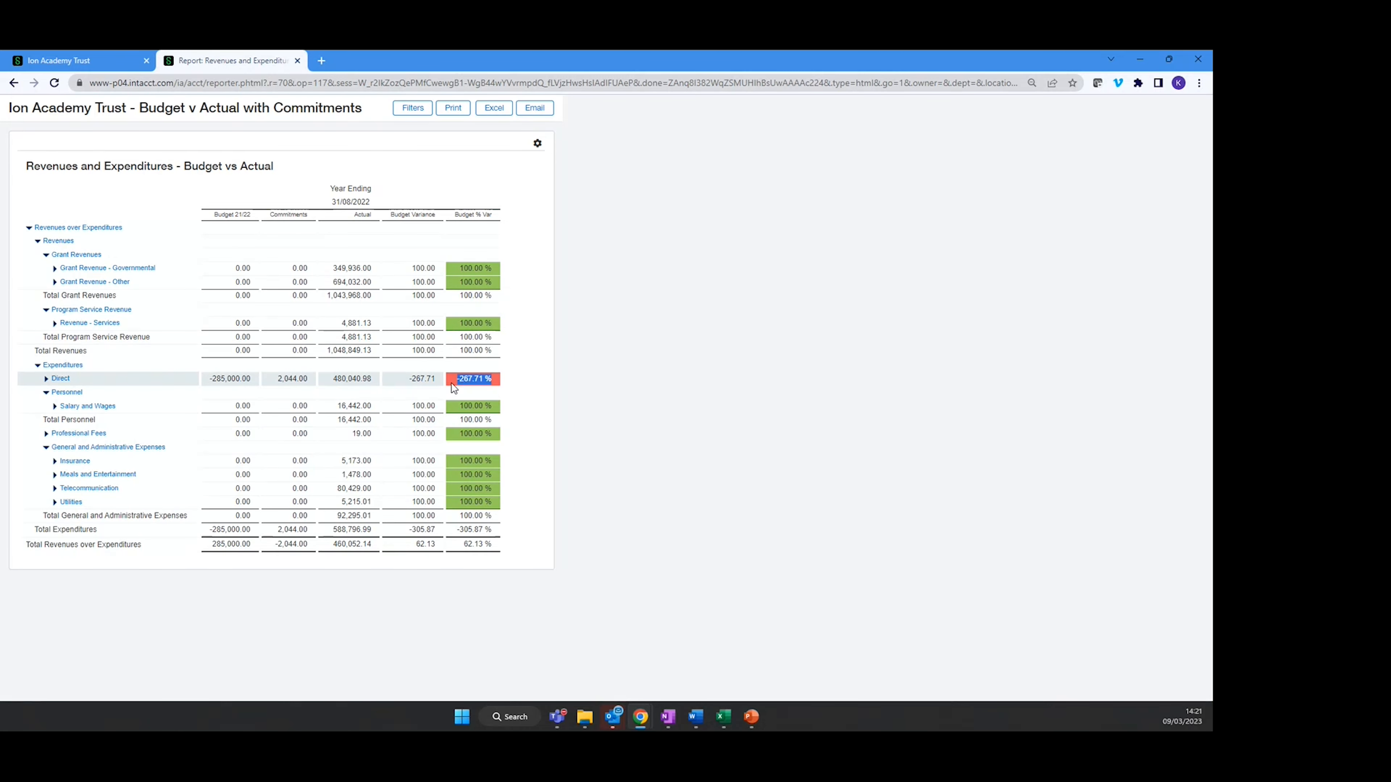
click(515, 394)
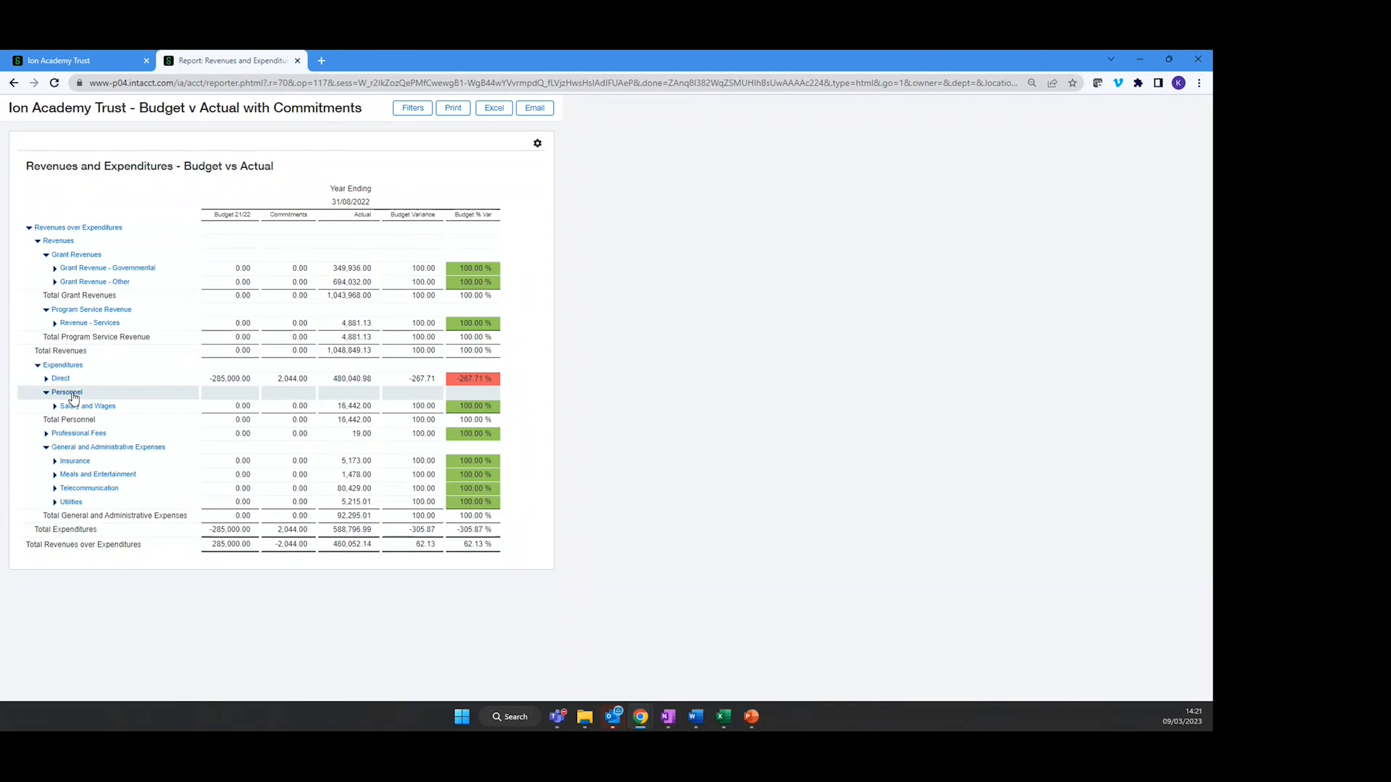
click(46, 380)
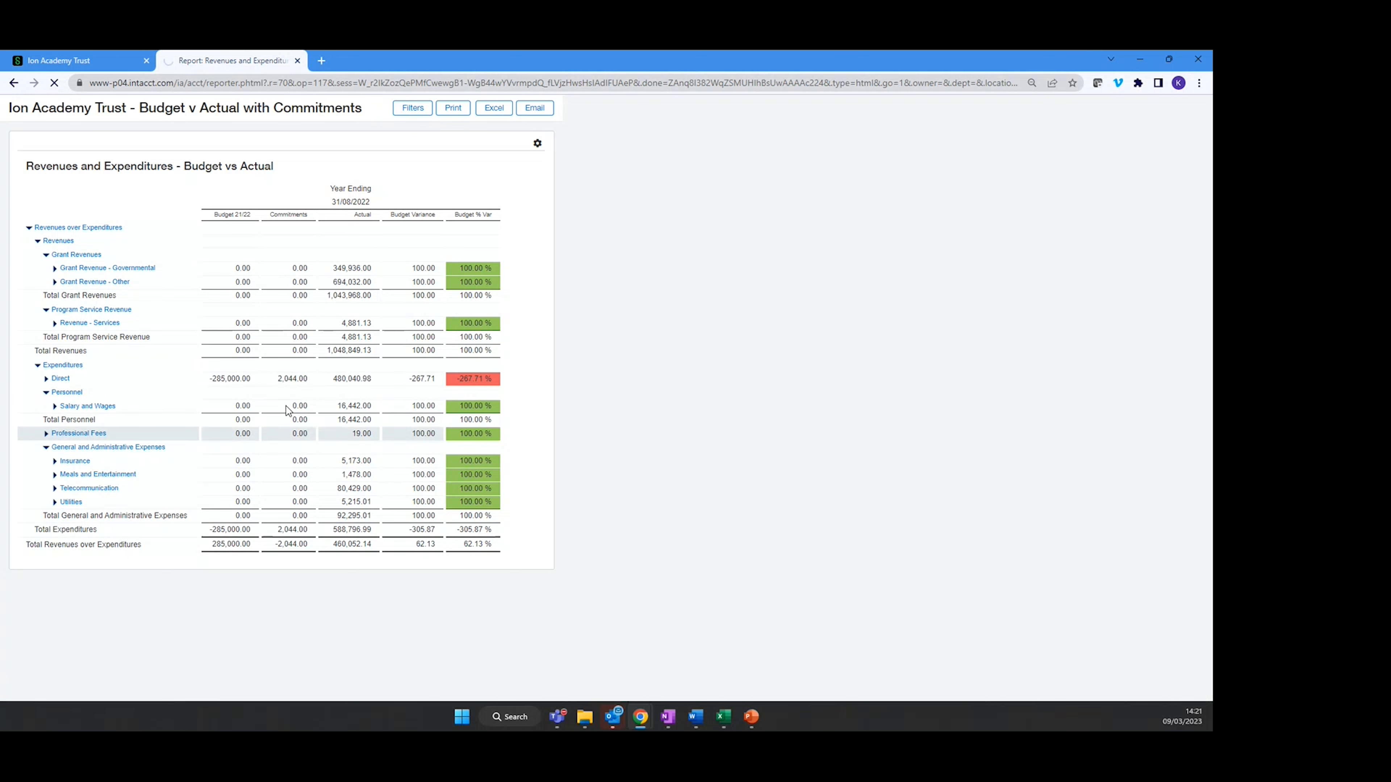
drag(250, 448, 212, 445)
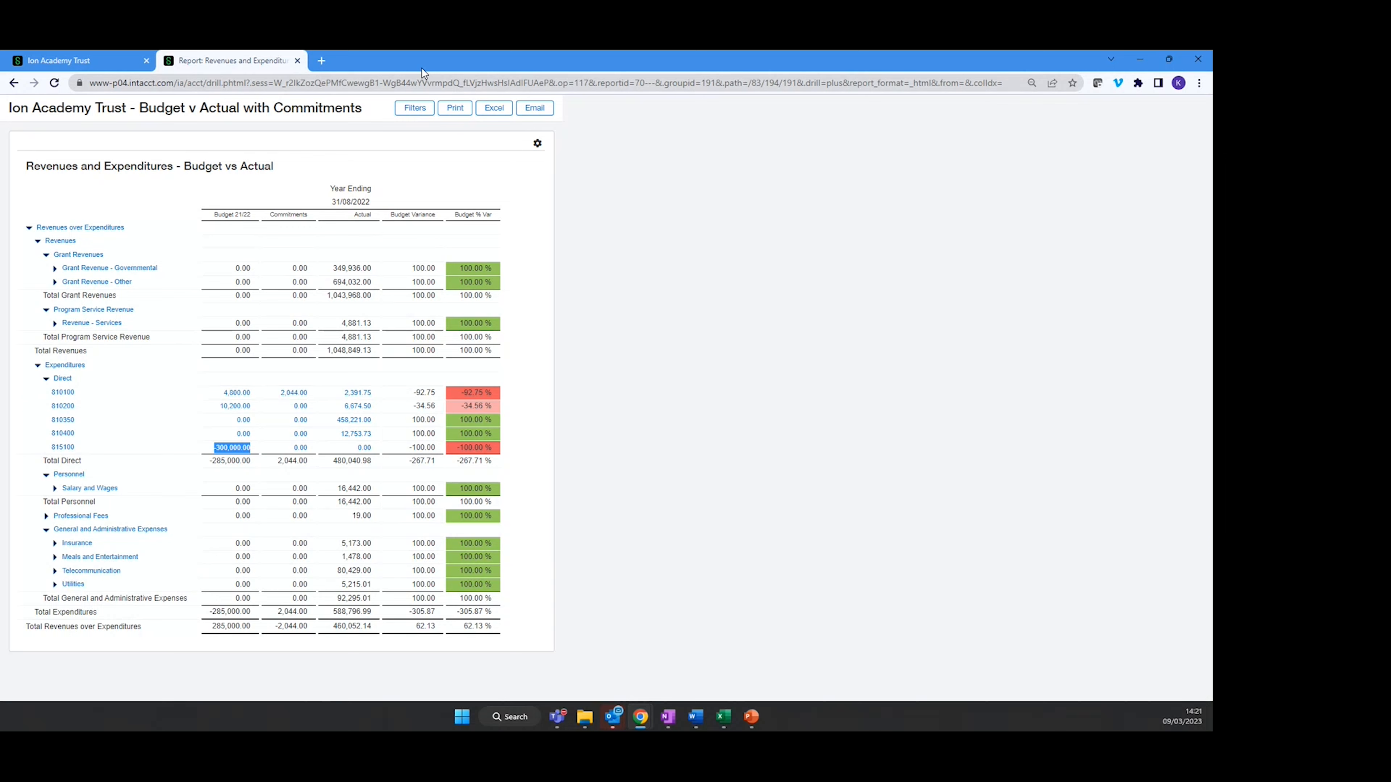
click(297, 60)
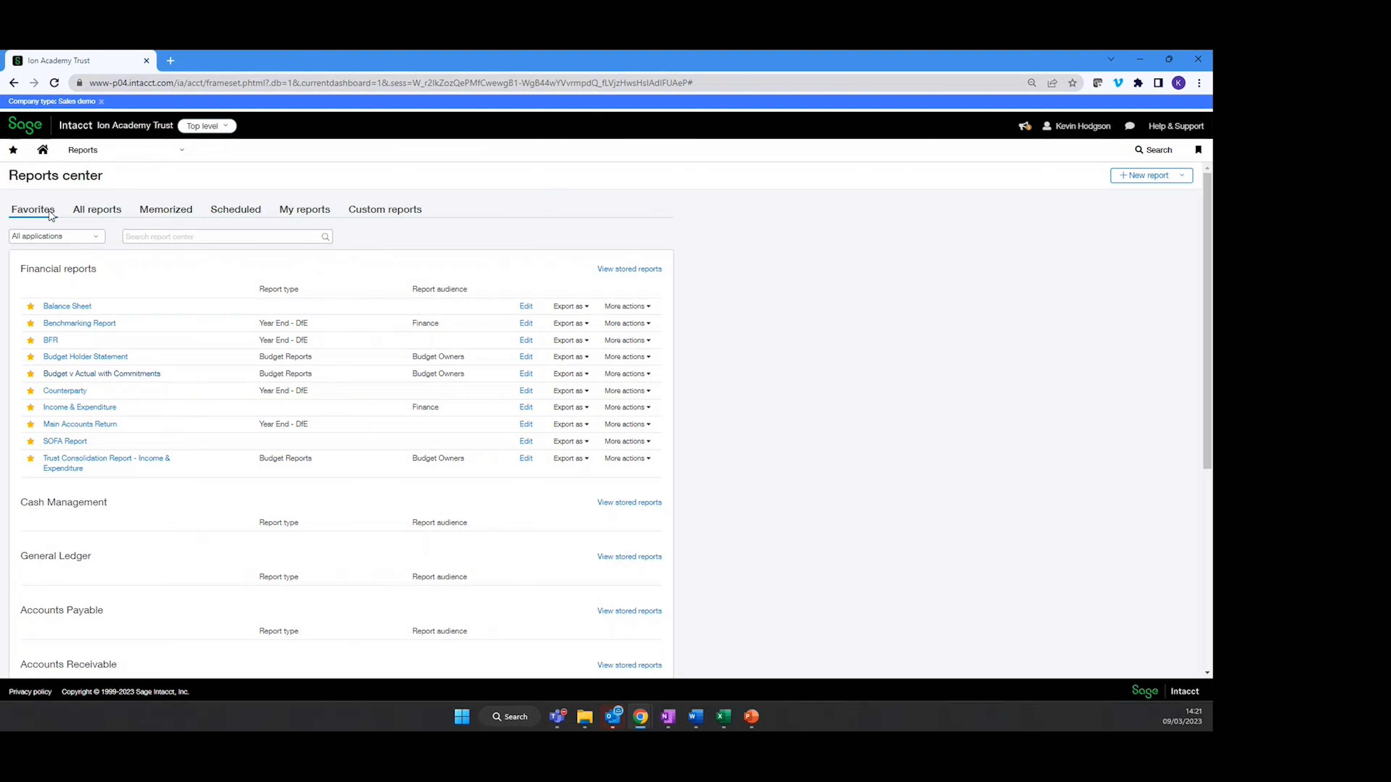
Filter the favorite reports to report groups and review the member reports of the Management Report Pack without saving changes
click(62, 235)
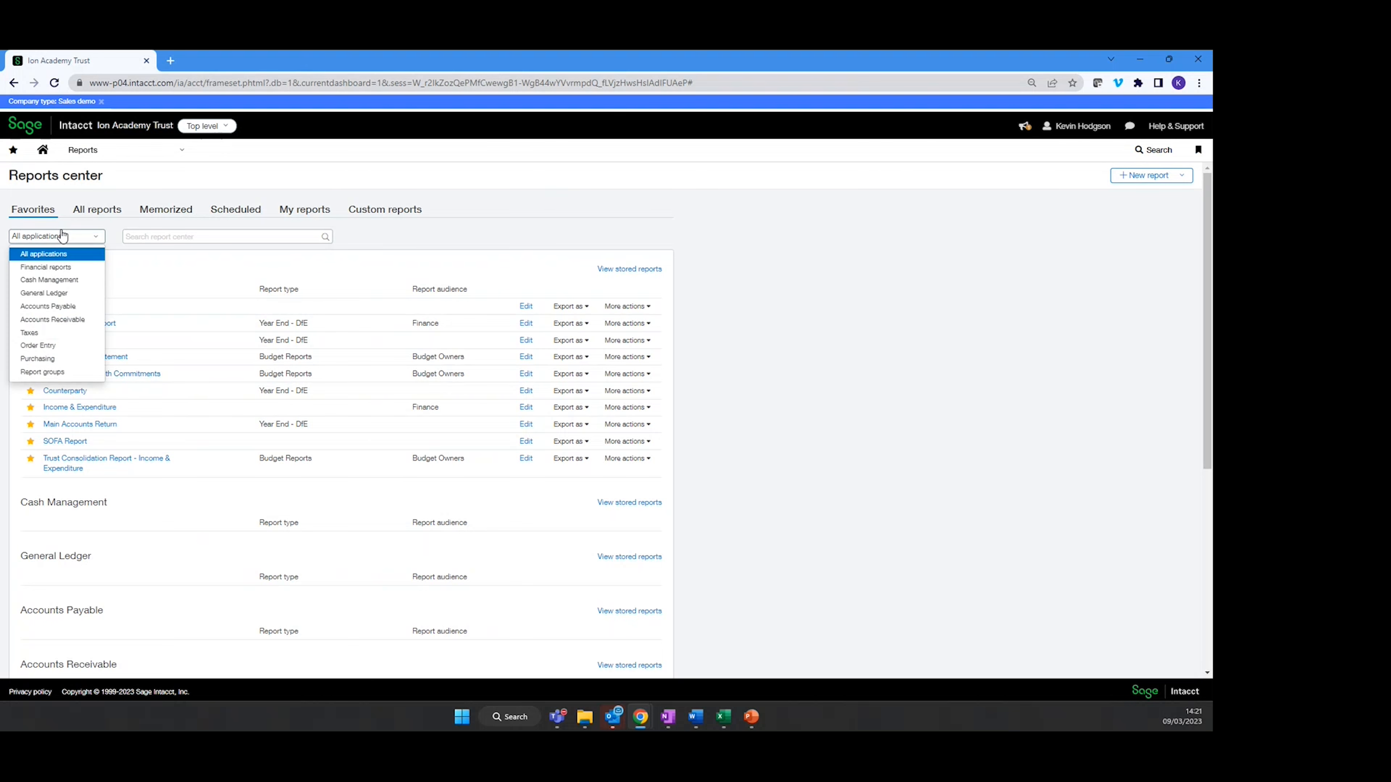
click(52, 372)
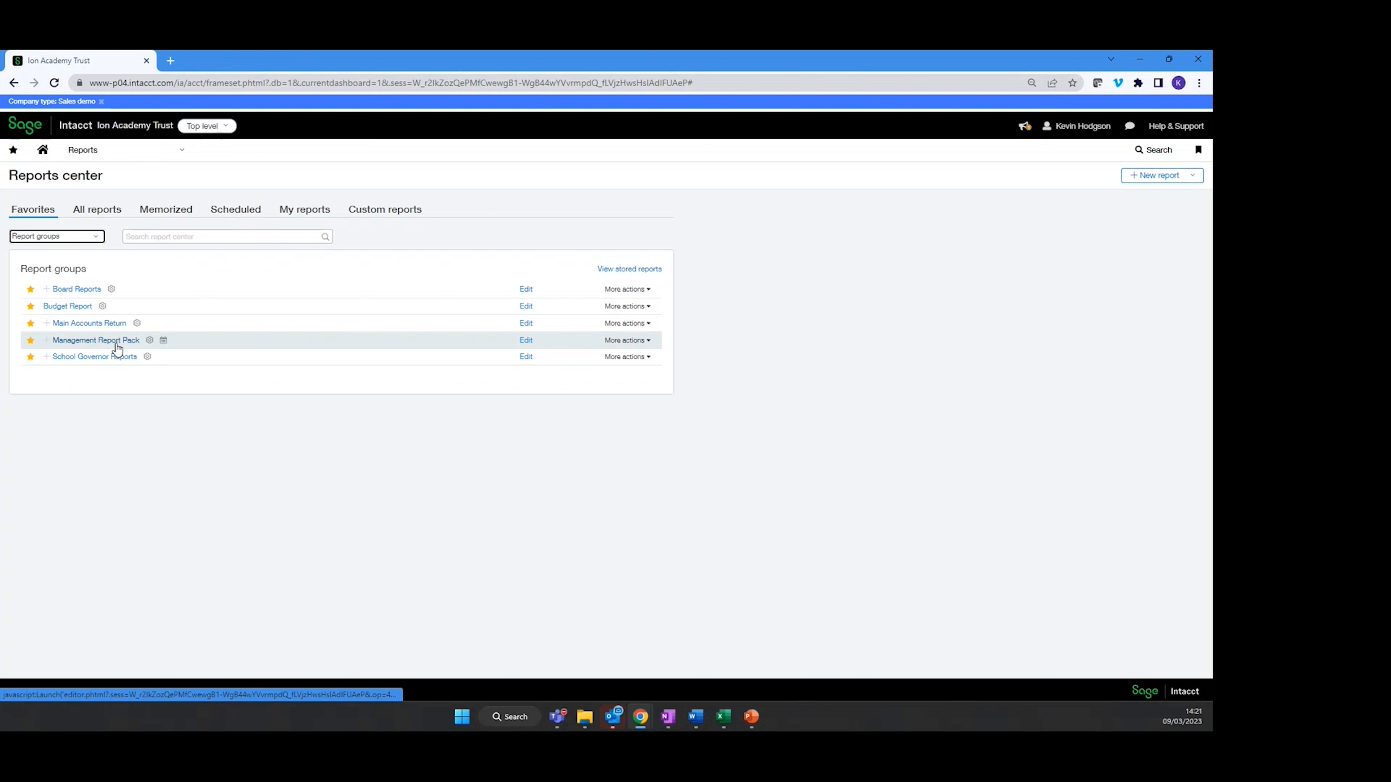
click(526, 341)
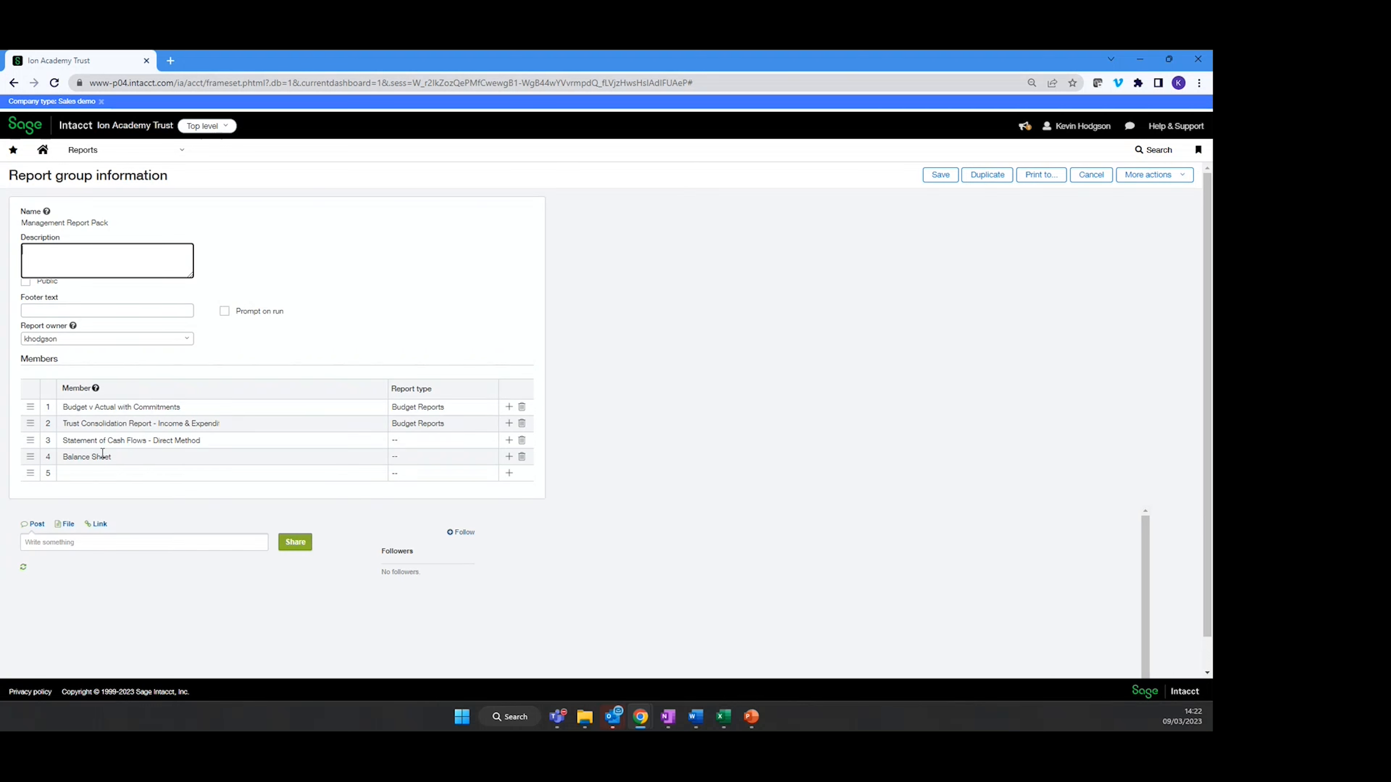
click(1103, 173)
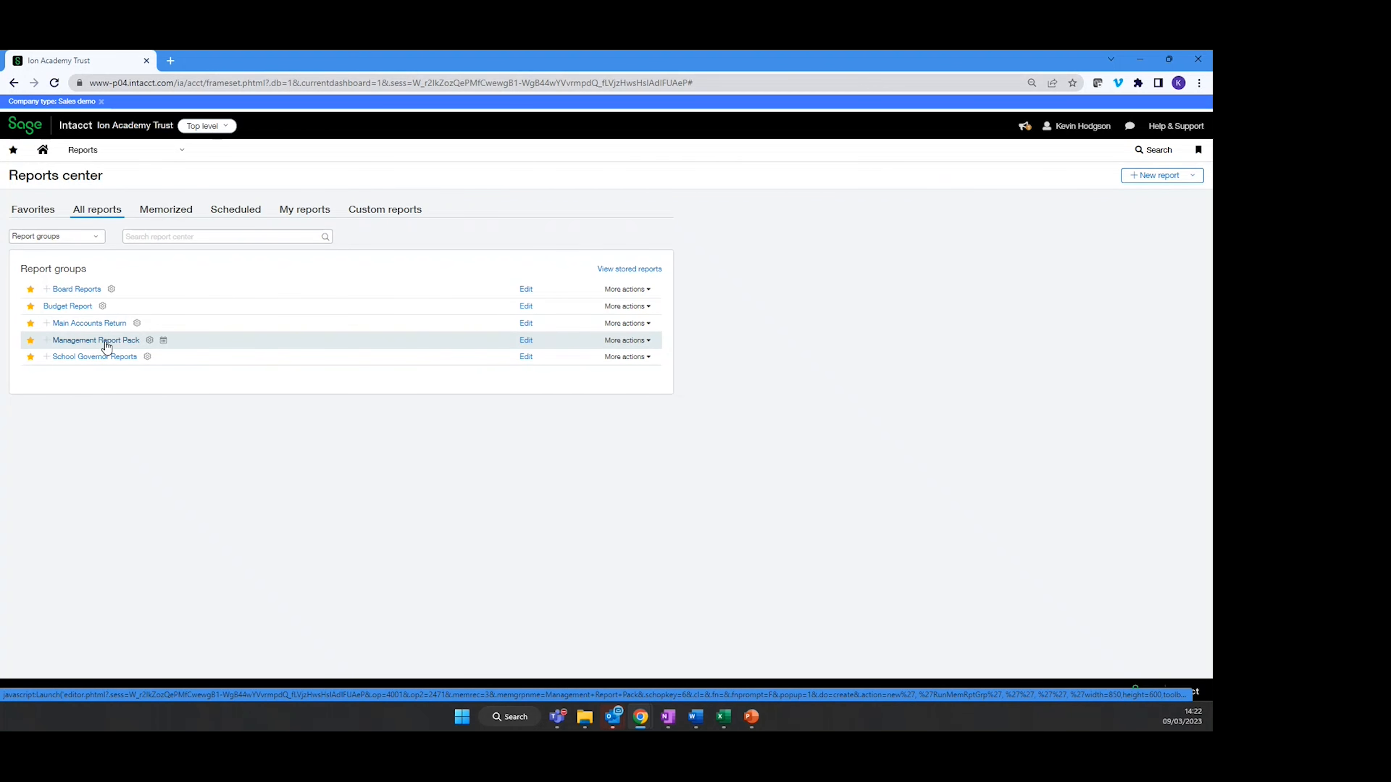
Download the stored Management Report Pack run on 28/02/2023 as Excel and open the file despite the format mismatch
click(636, 270)
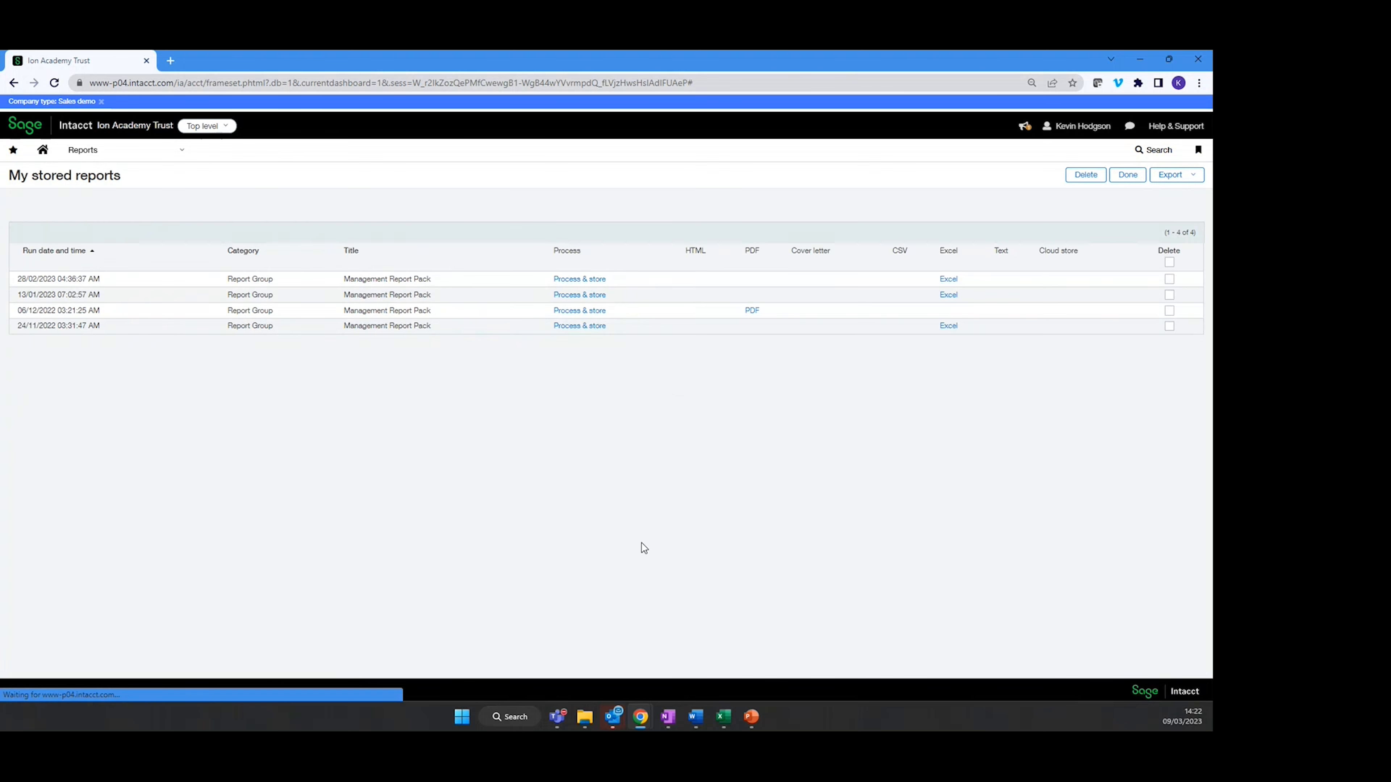
mouse_move(82, 279)
mouse_down()
mouse_move(36, 279)
mouse_move(93, 279)
mouse_up()
click(948, 279)
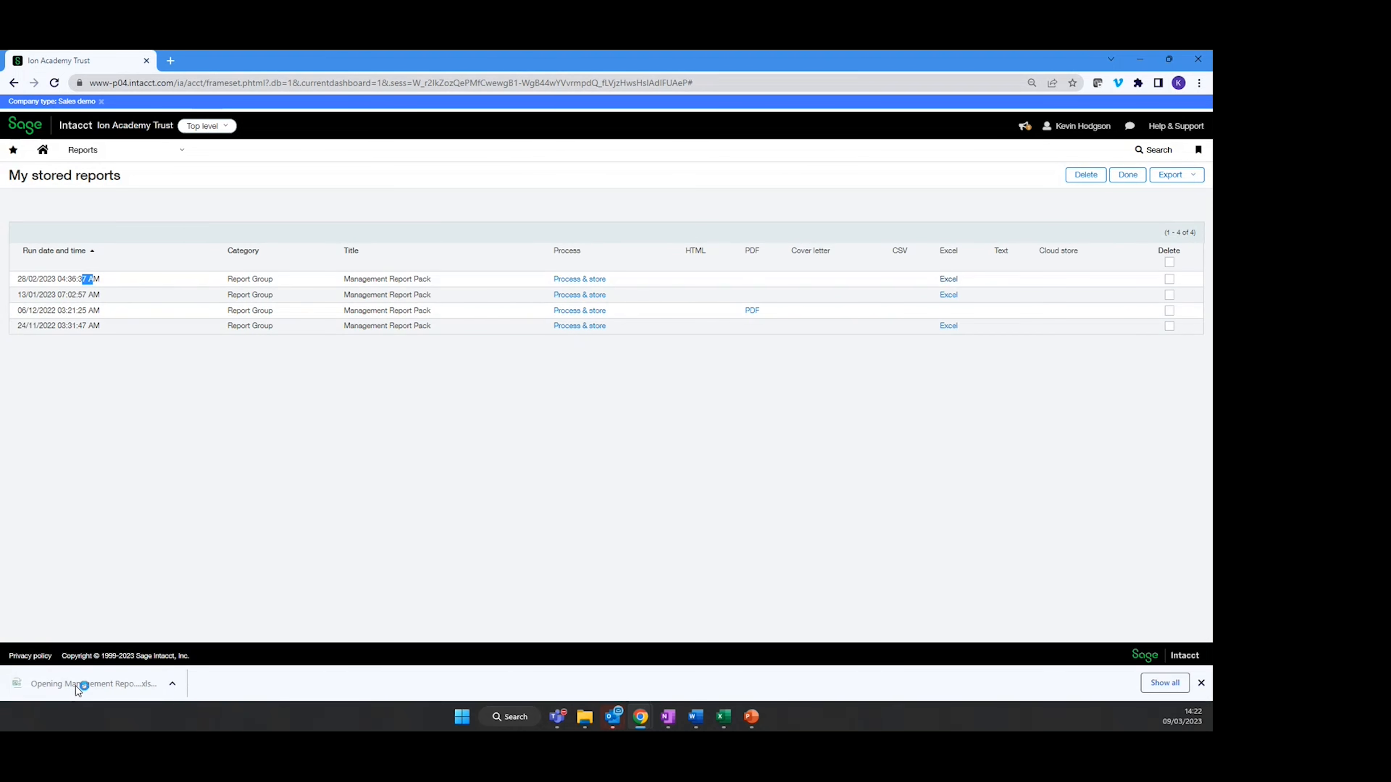
click(75, 684)
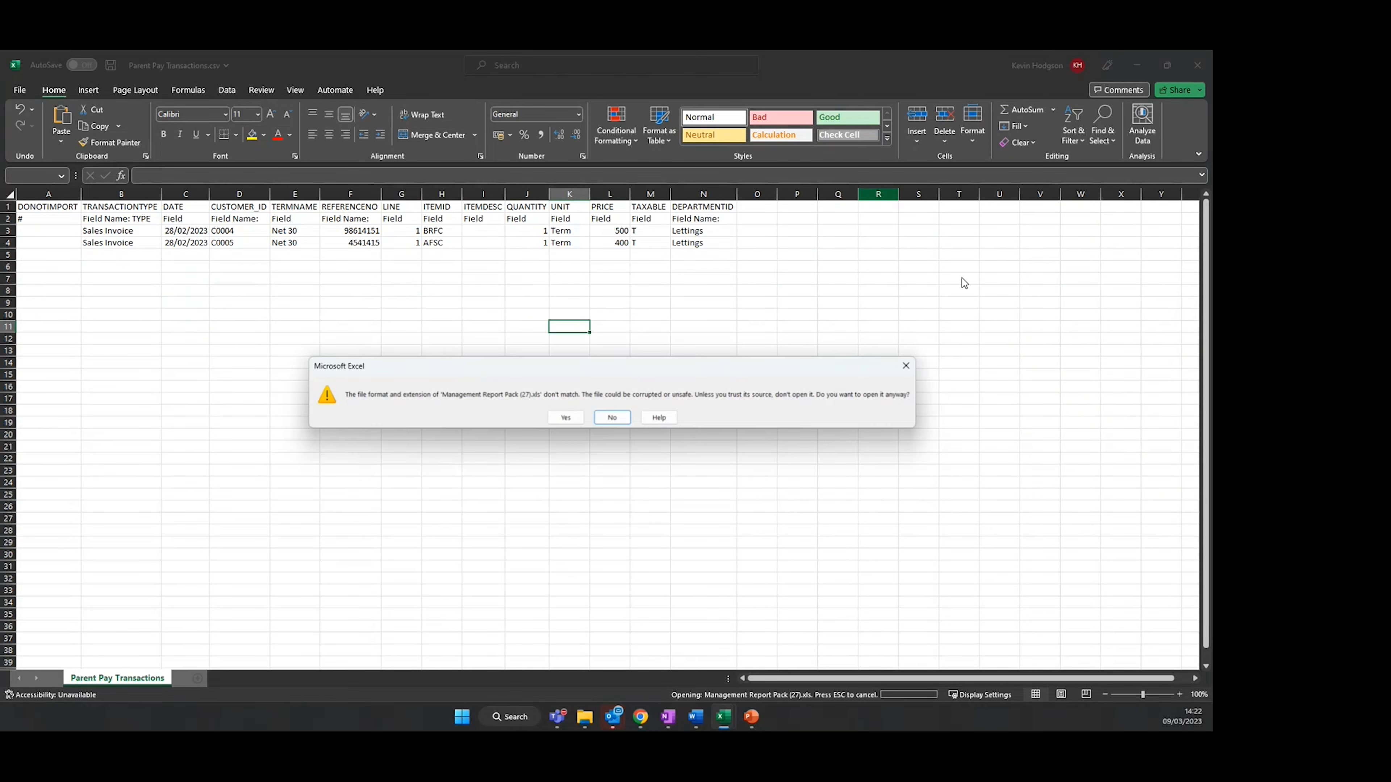
click(569, 419)
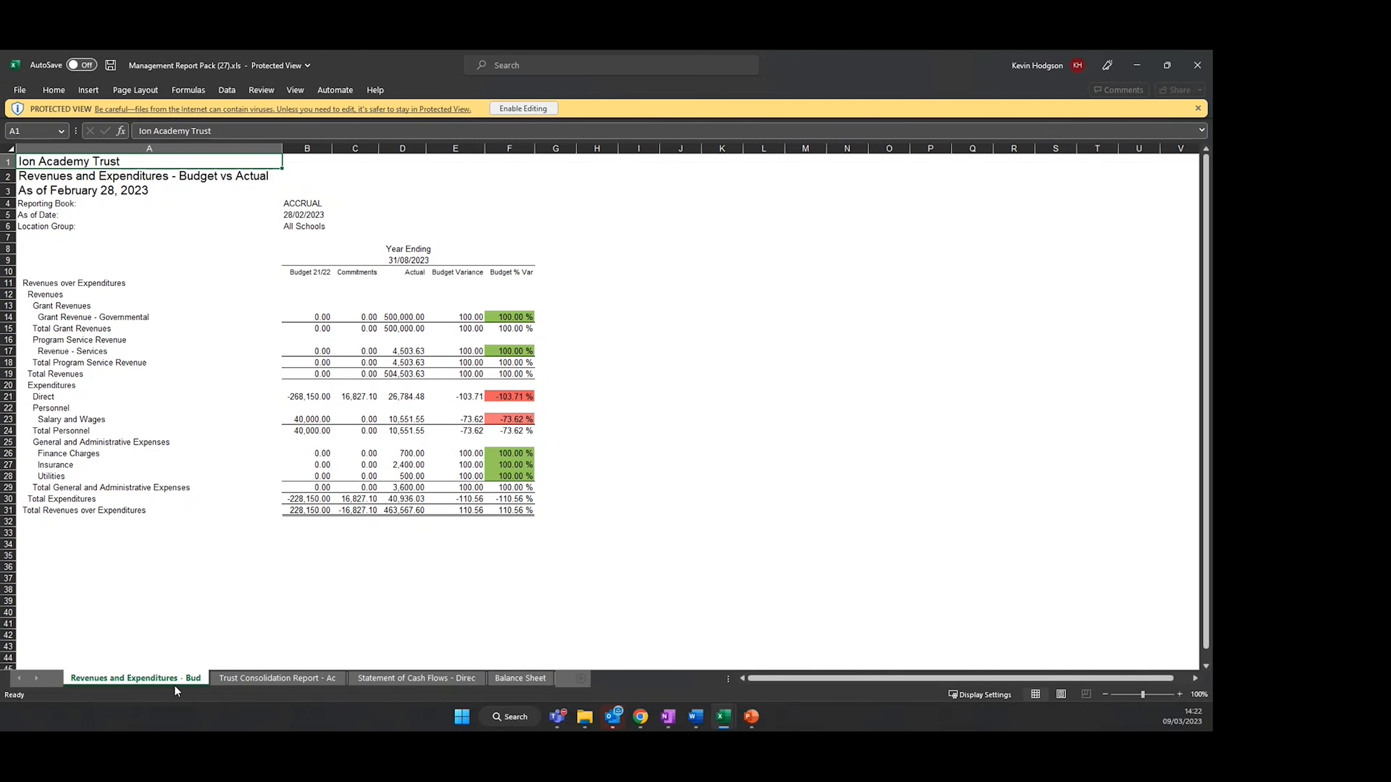
Look through the workbook's Trust Consolidation Report, Statement of Cash Flows and Balance Sheet sheets, and return to Sage Intacct
click(268, 681)
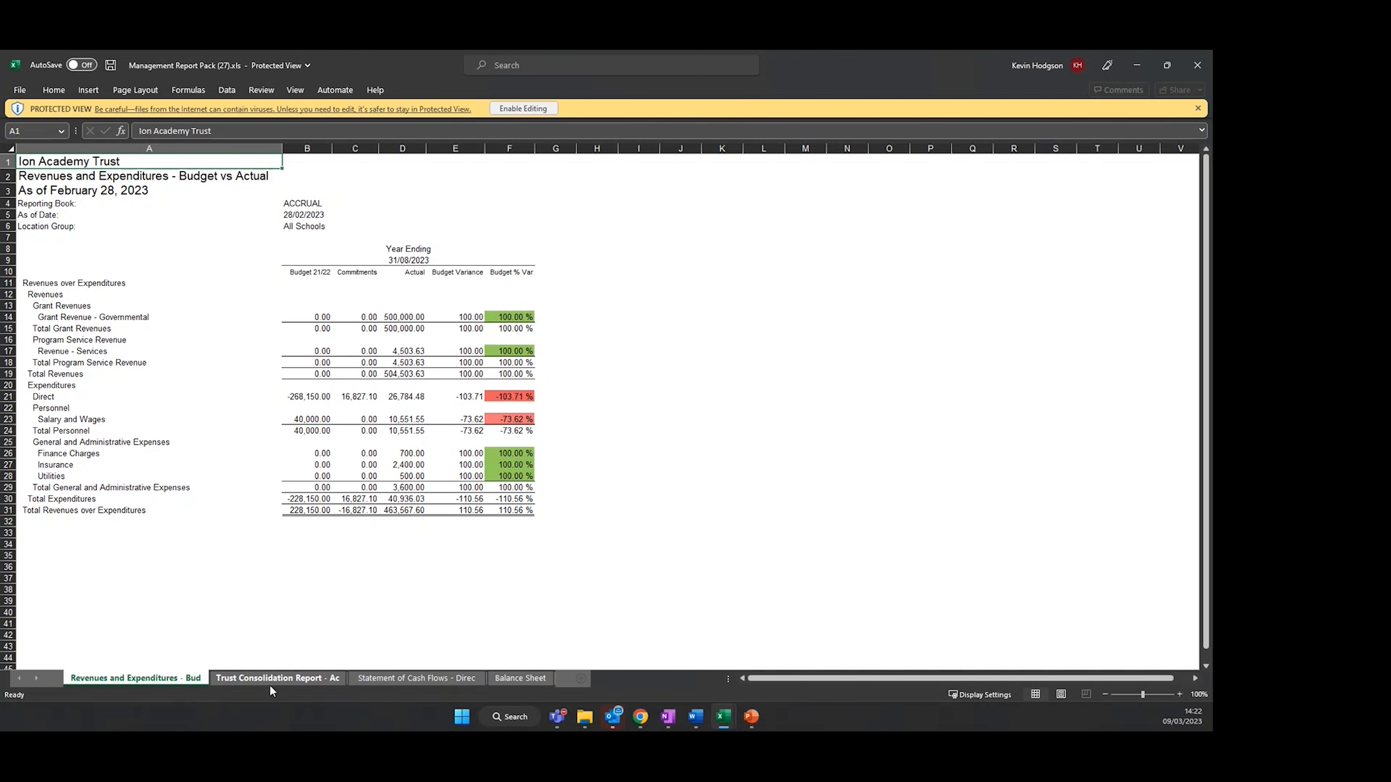
click(416, 678)
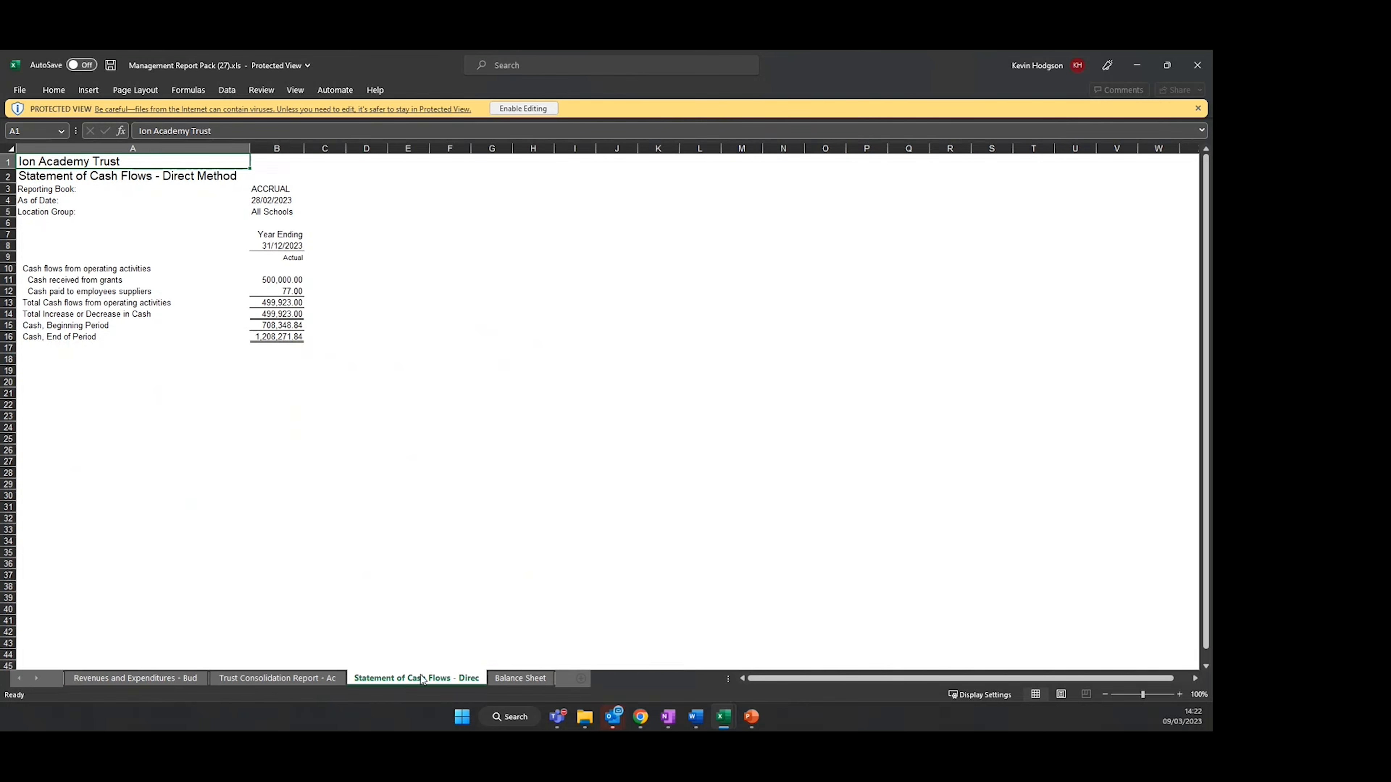
click(520, 678)
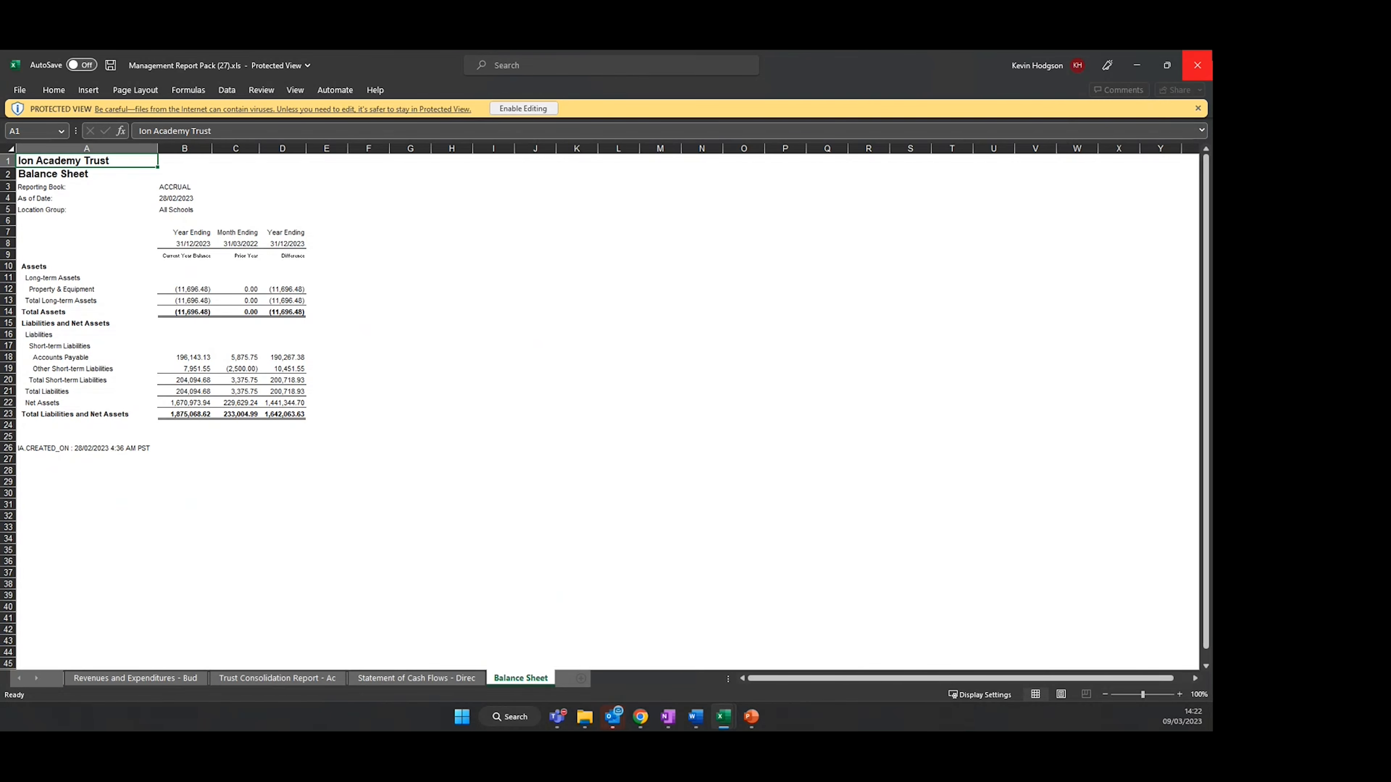
click(1196, 65)
click(1140, 65)
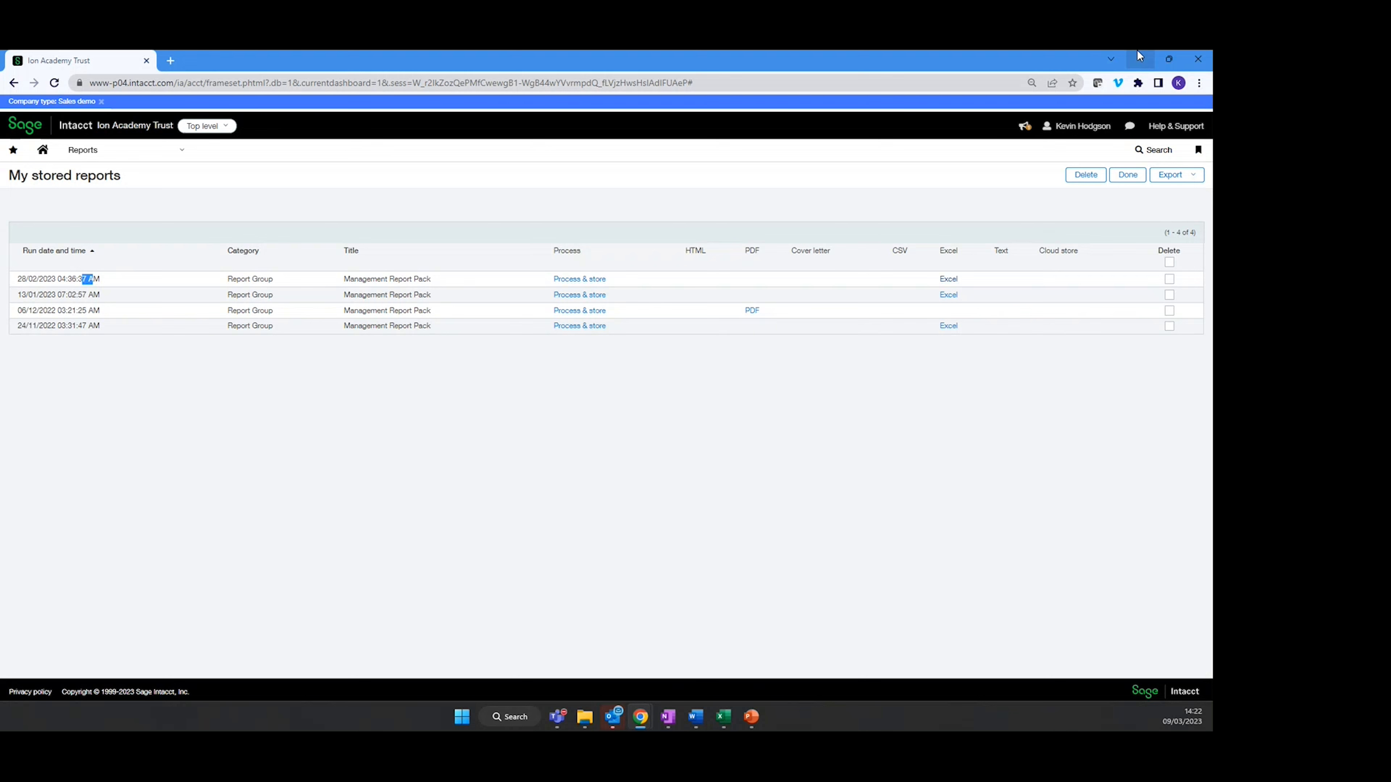
Return to the Reports center and open the Management Report Pack's schedule for editing
click(182, 151)
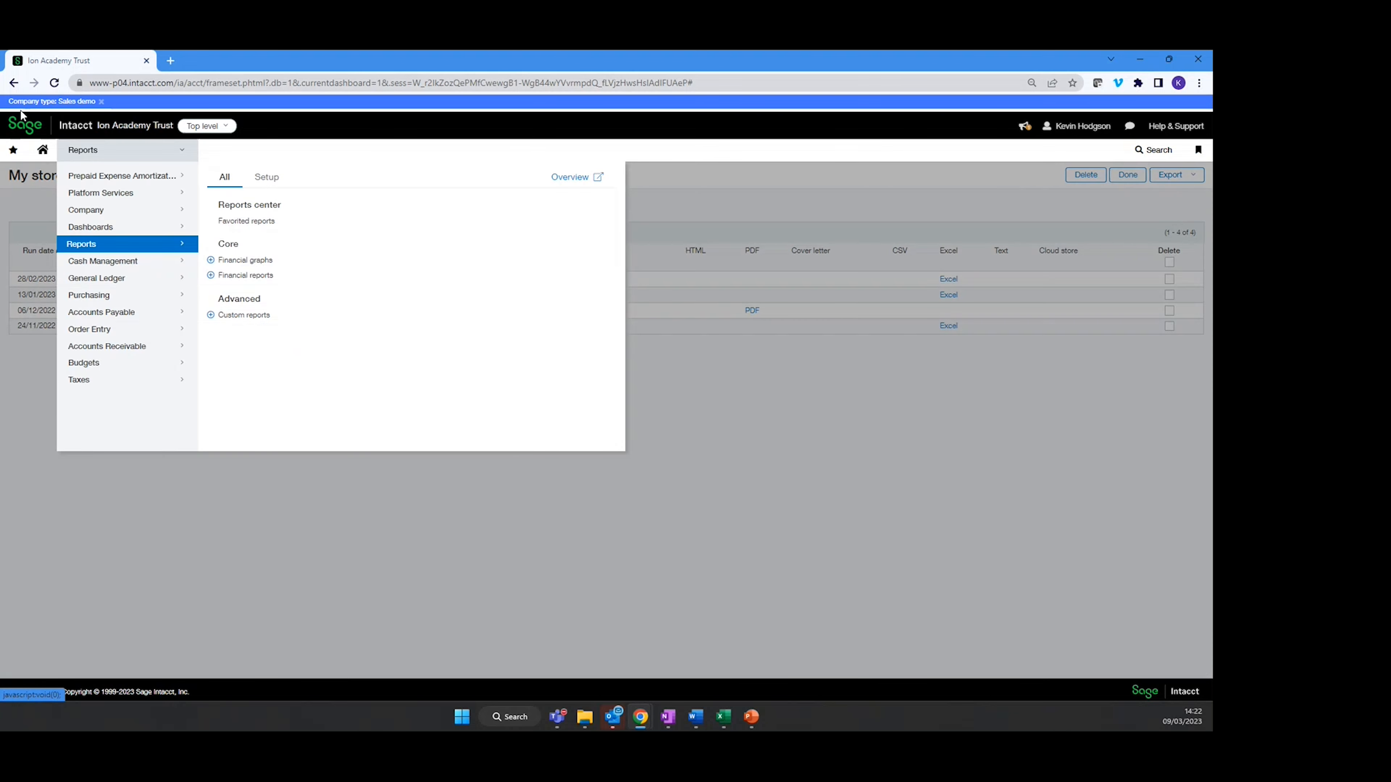
click(249, 204)
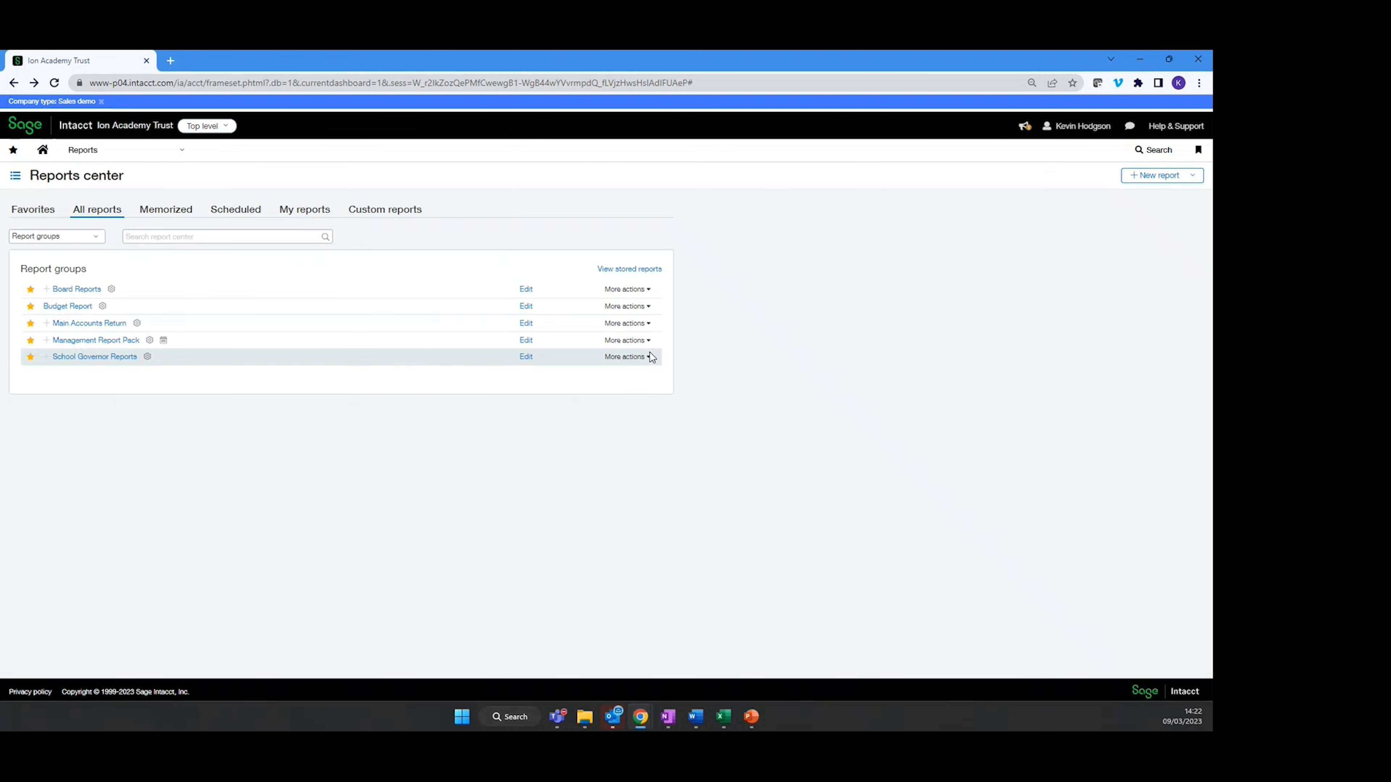
click(632, 341)
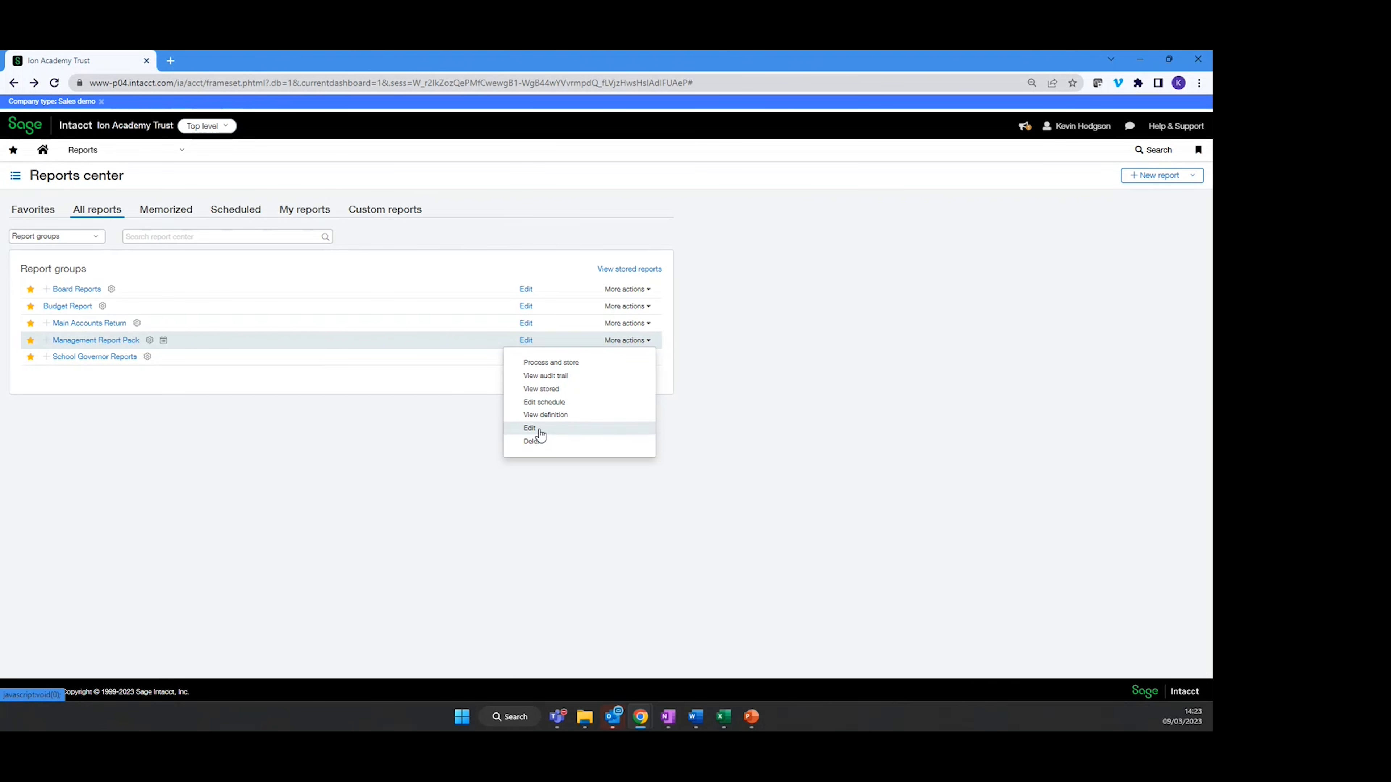
click(546, 402)
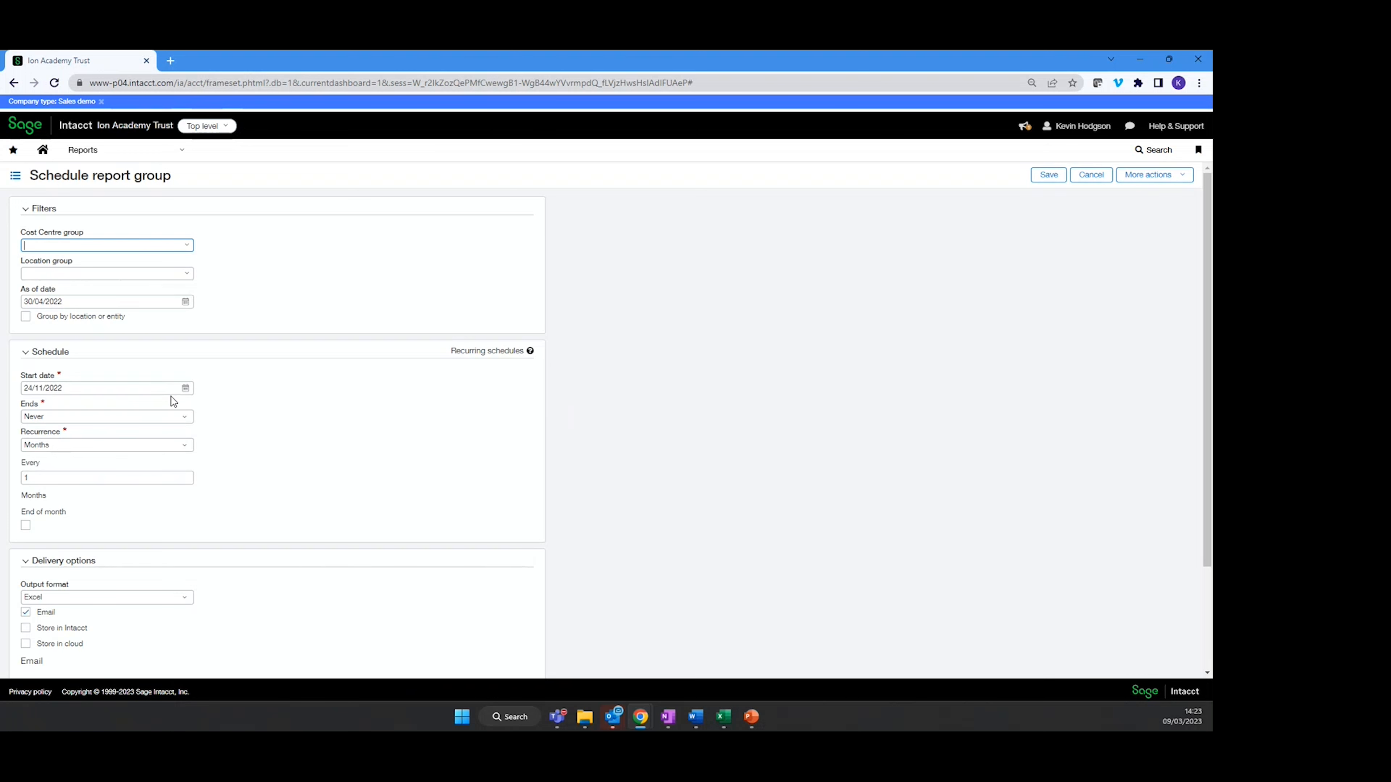
Review the schedule's end, recurrence and email delivery options, and leave it for the Reports center without saving
click(167, 419)
click(201, 436)
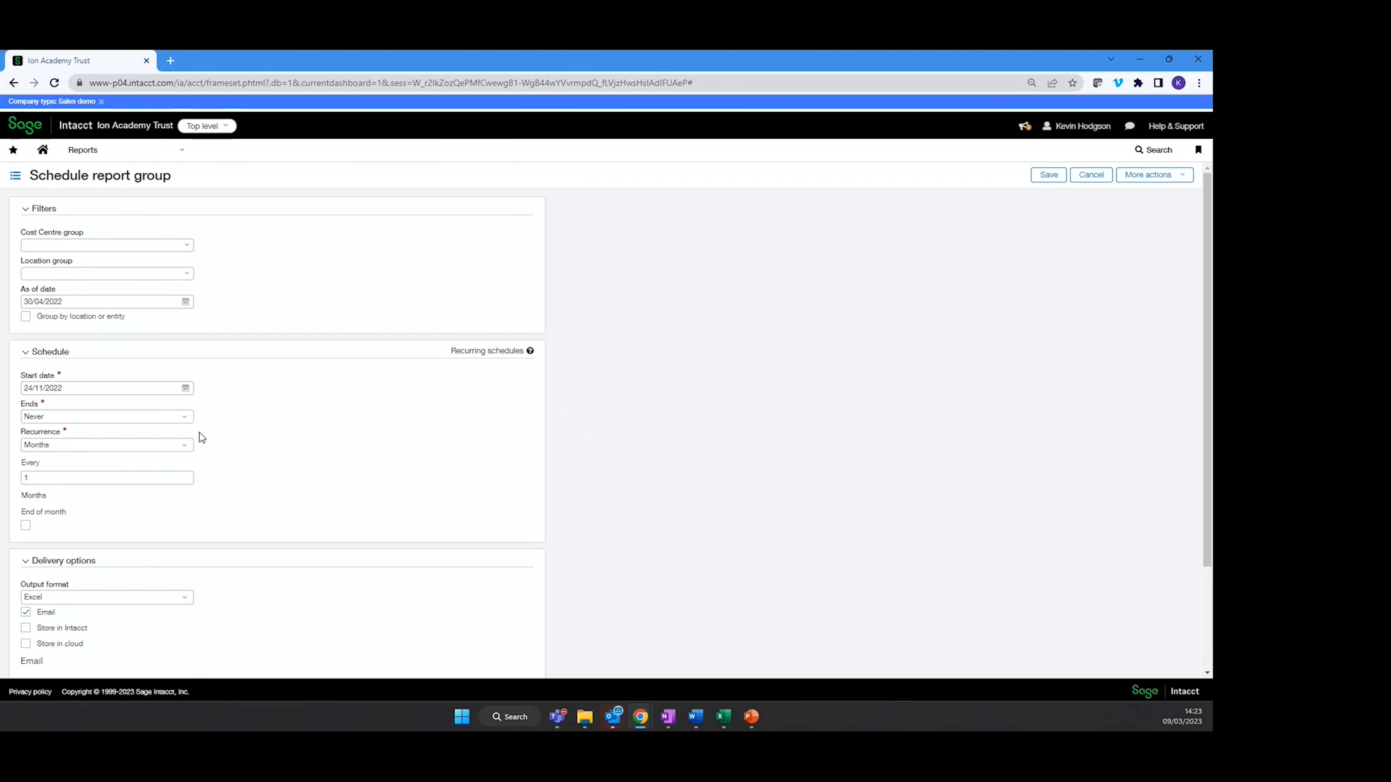
click(185, 444)
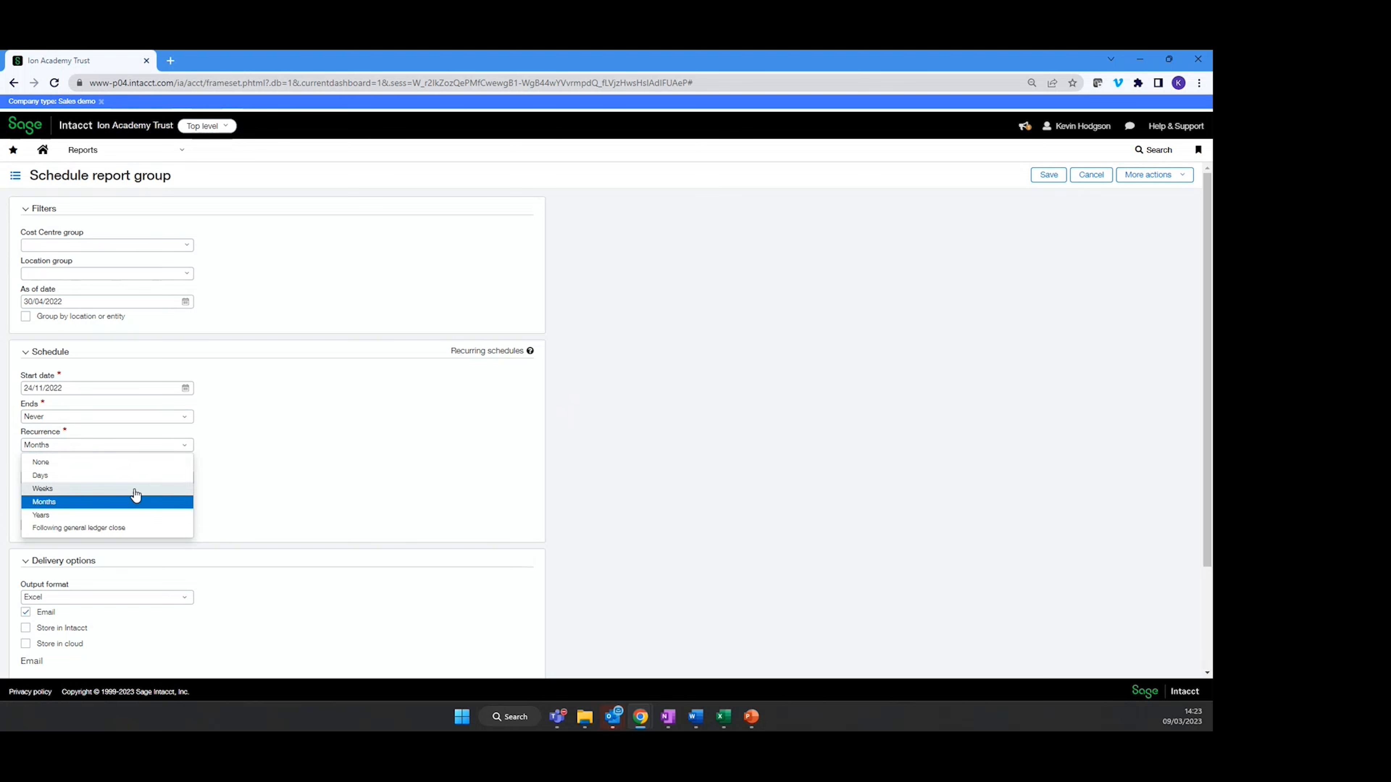
click(270, 510)
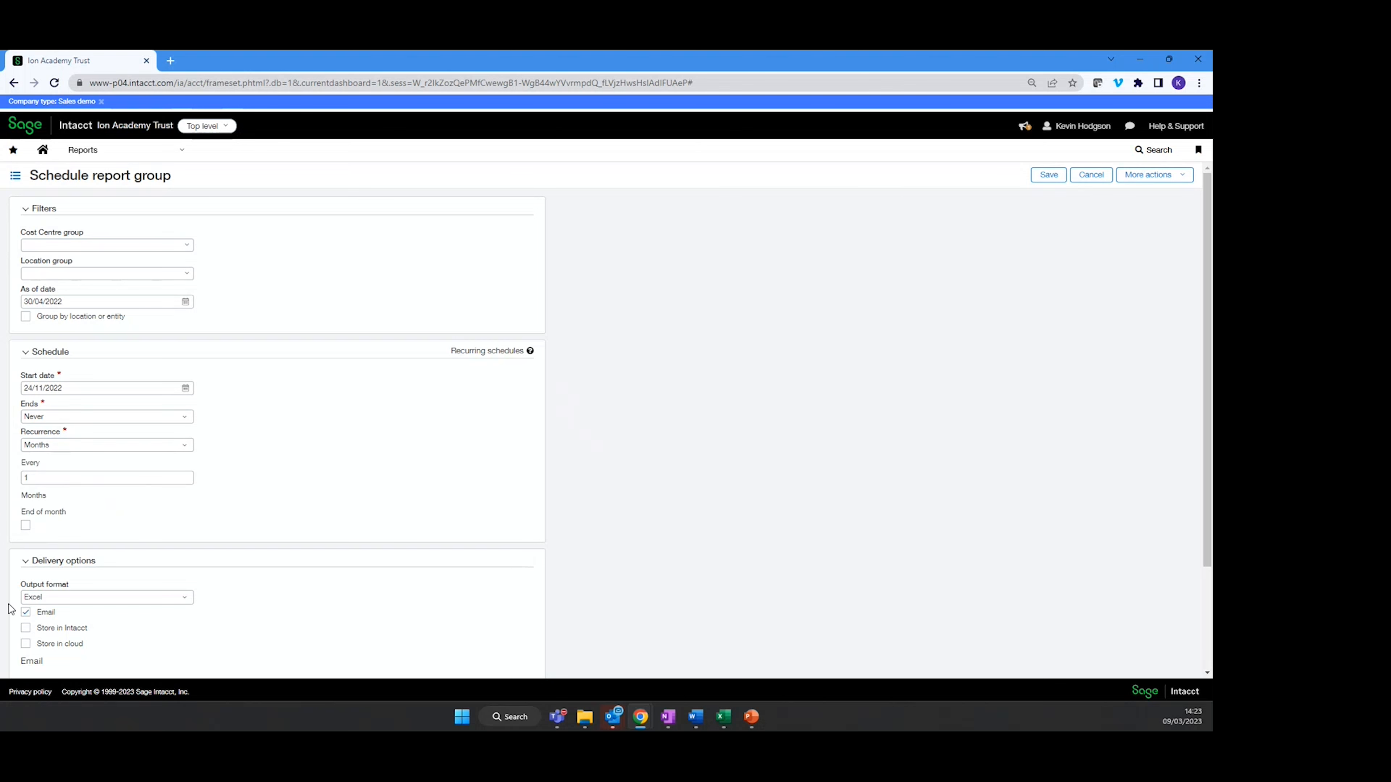
scroll(282, 558, down, 3)
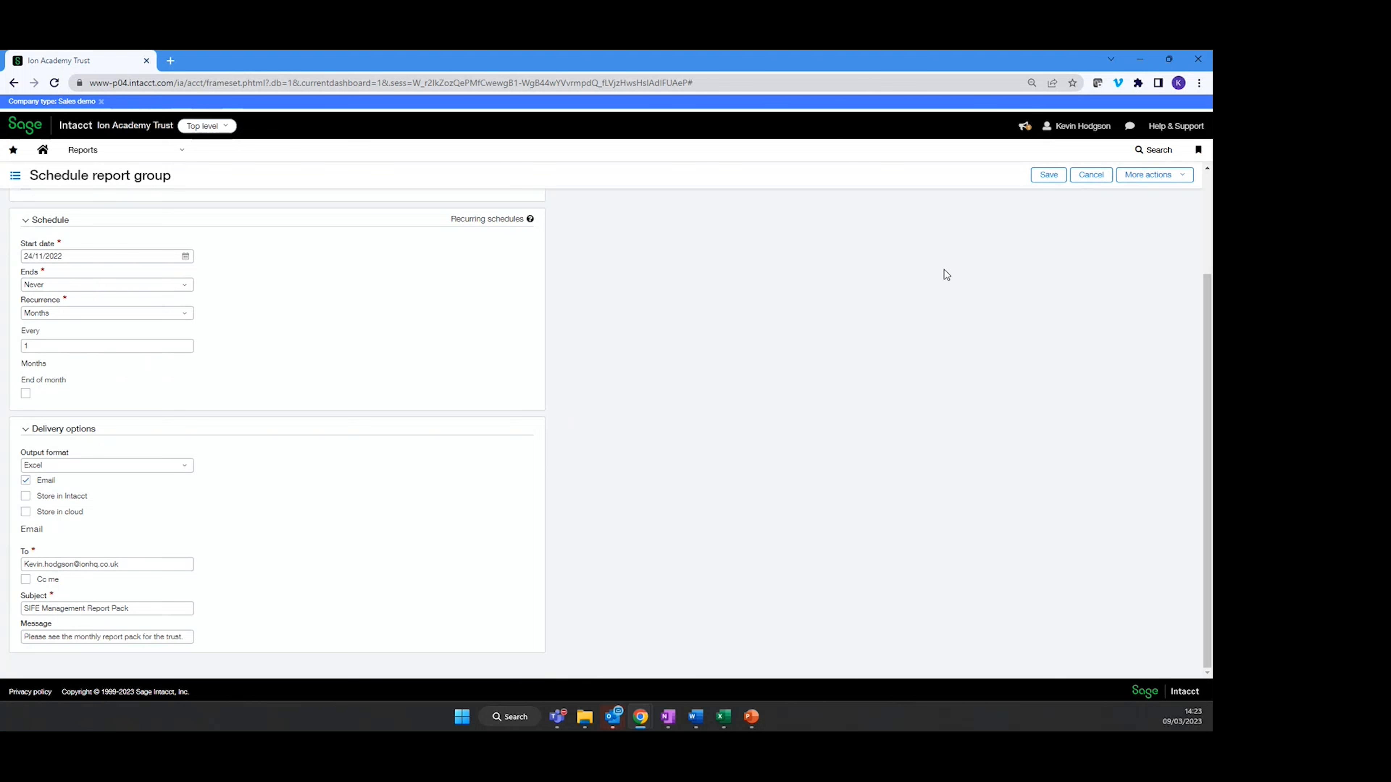
click(183, 151)
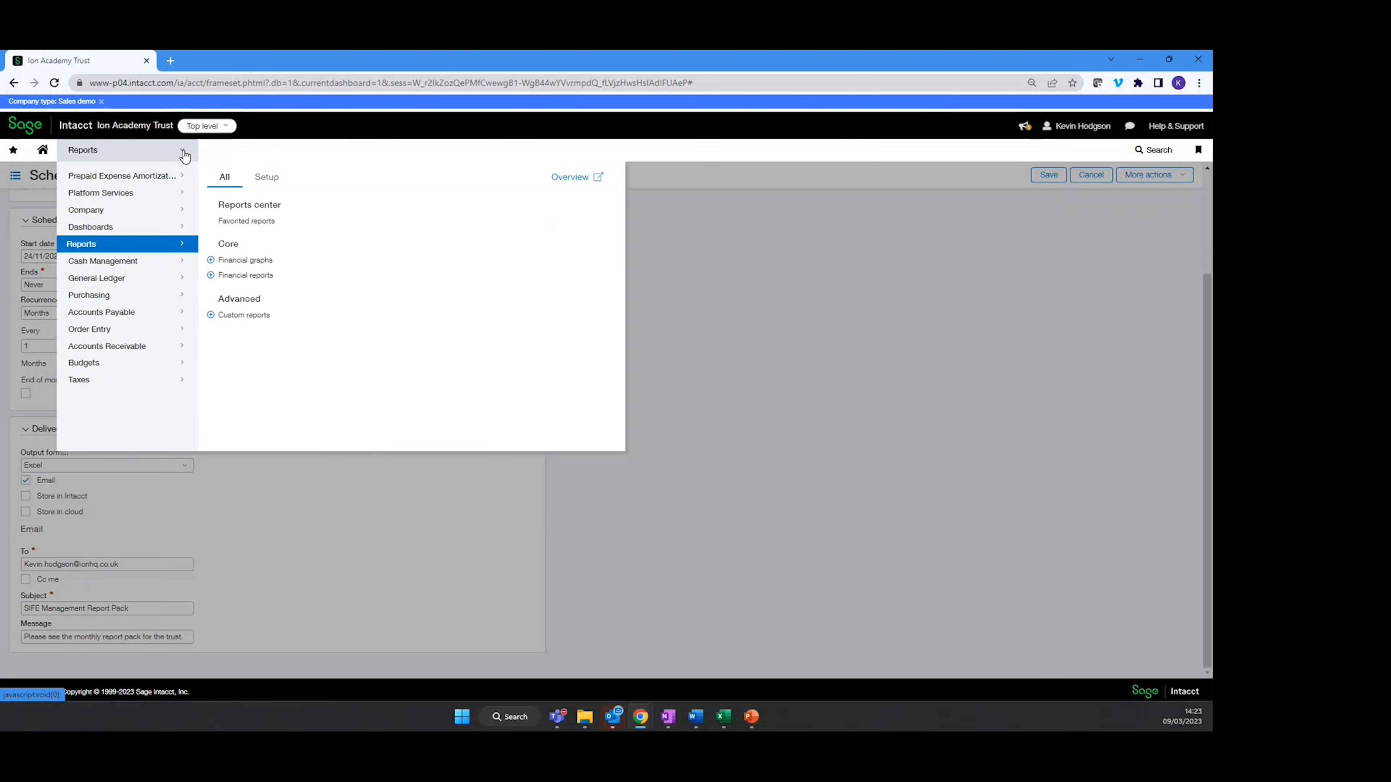
click(268, 207)
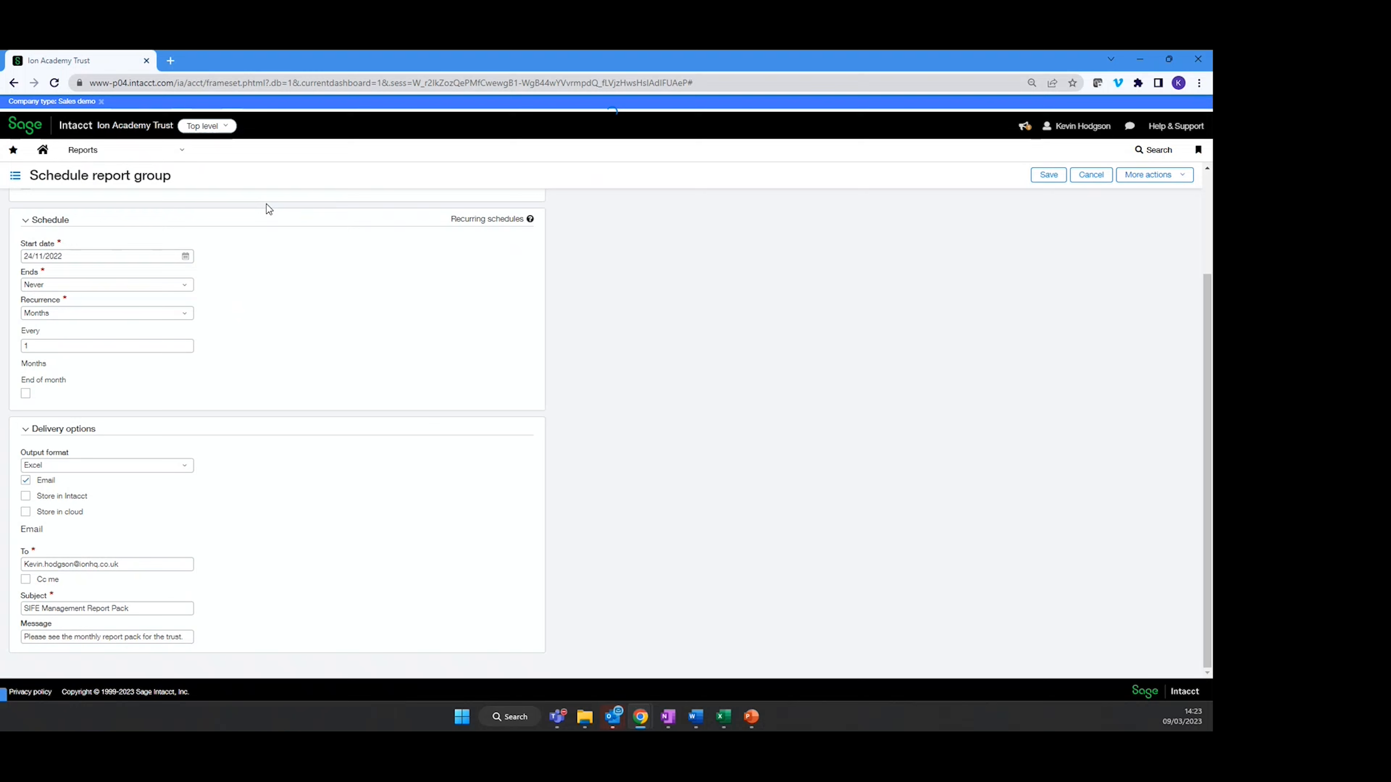
Open the Year End - Accounts Return dashboard and look through its BFR, Counterparty, Benchmarking Report and Main Accounts Return sections
click(147, 158)
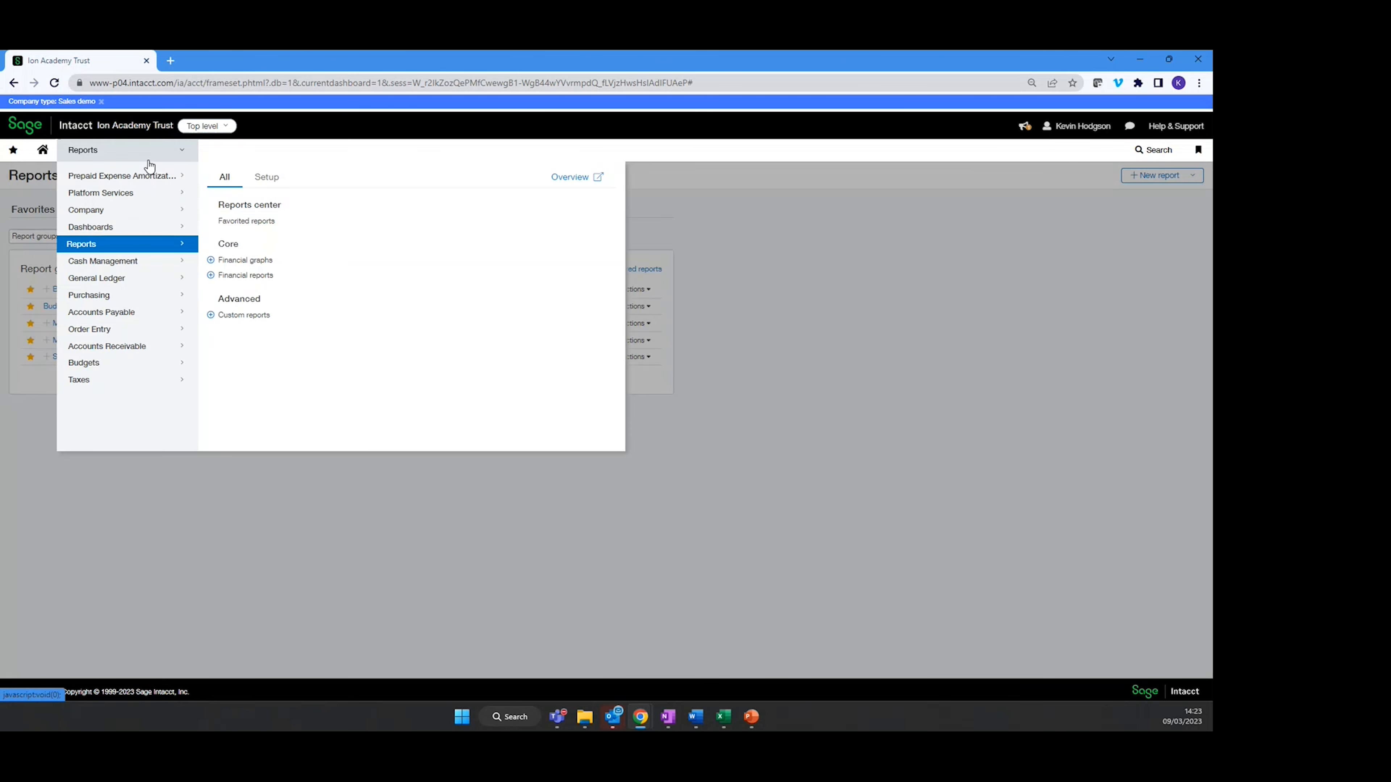
mouse_move(145, 226)
click(265, 372)
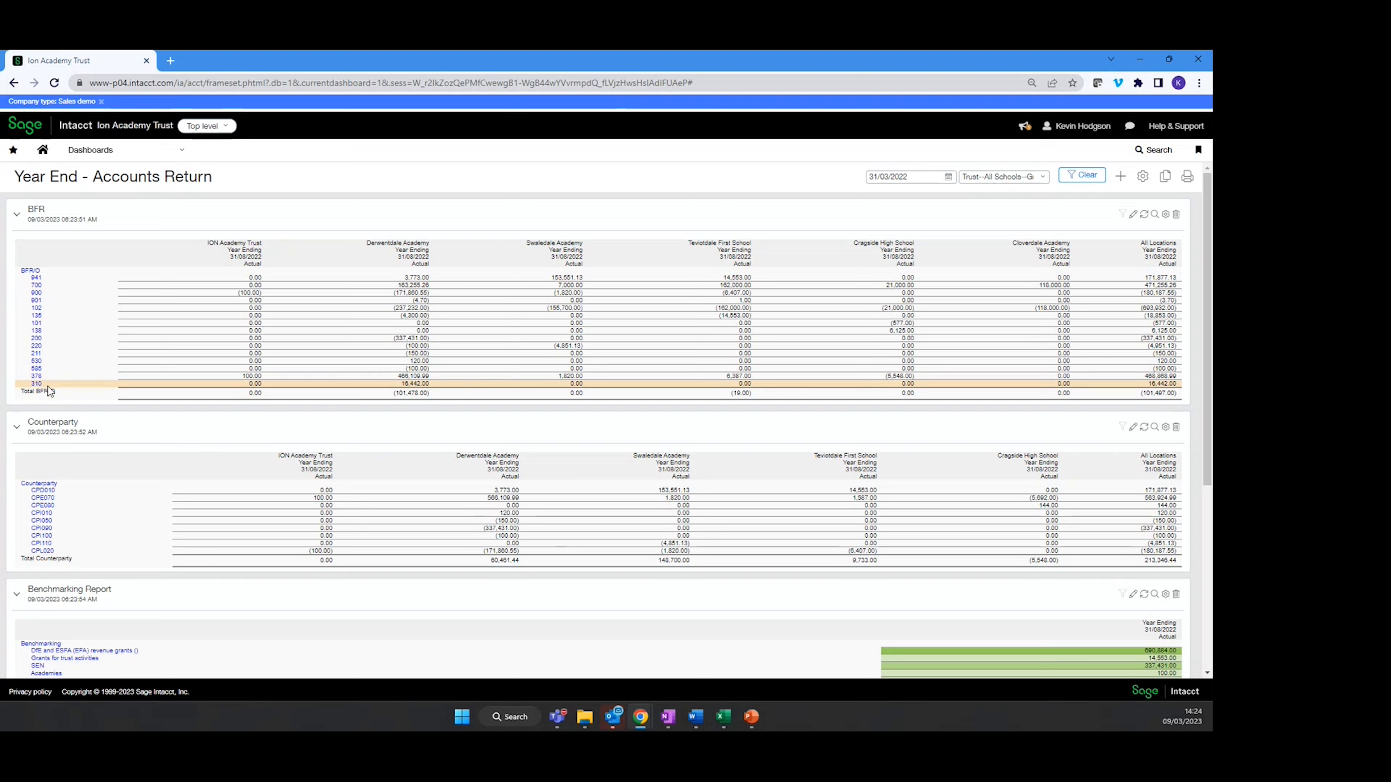
scroll(87, 466, down, 4)
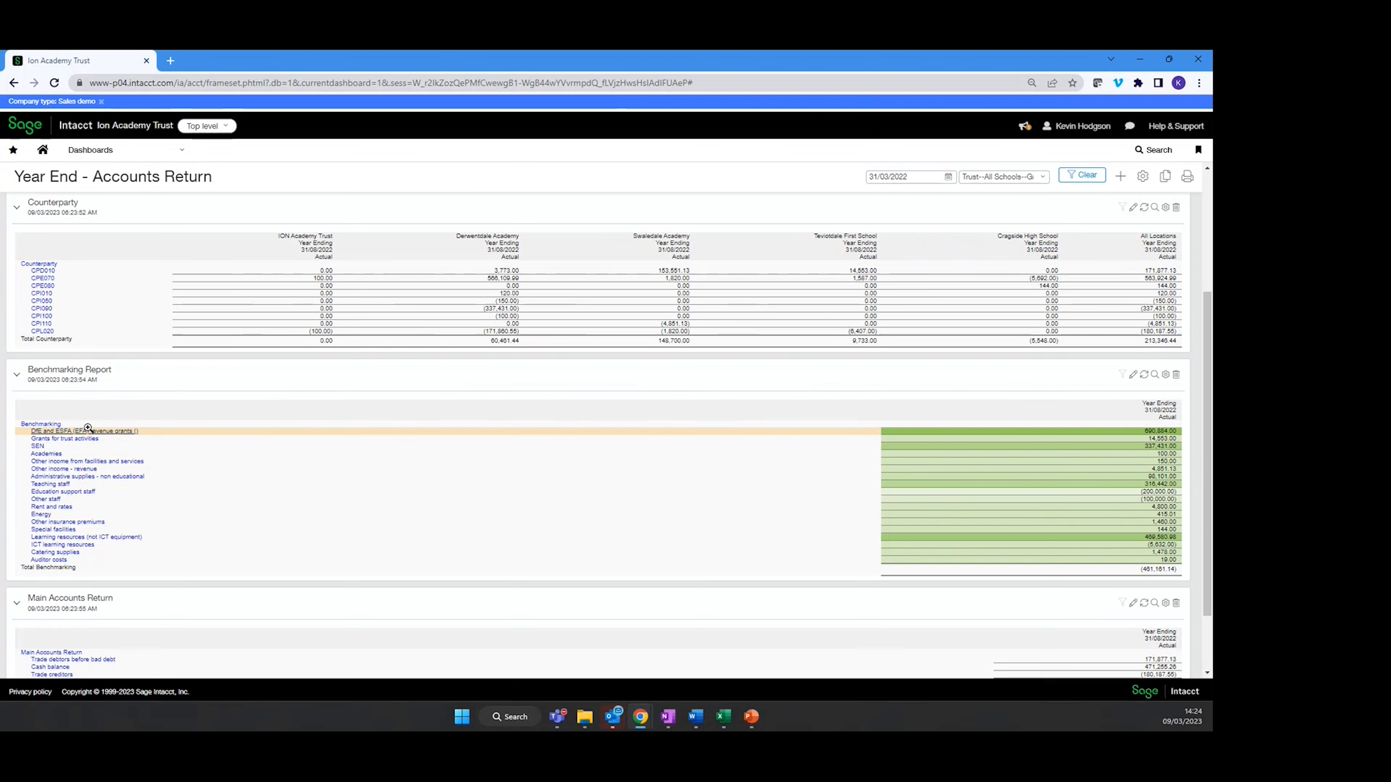
scroll(183, 487, down, 2)
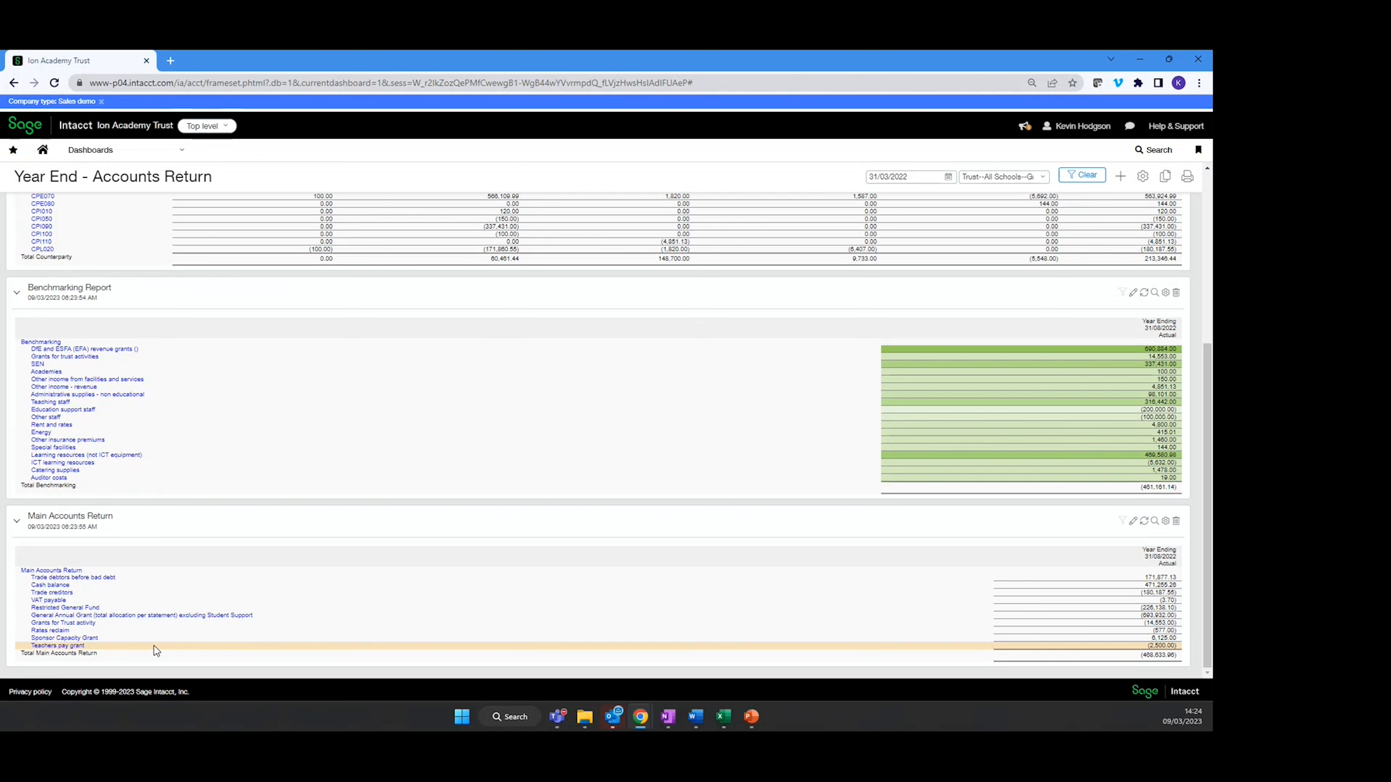
scroll(390, 298, up, 5)
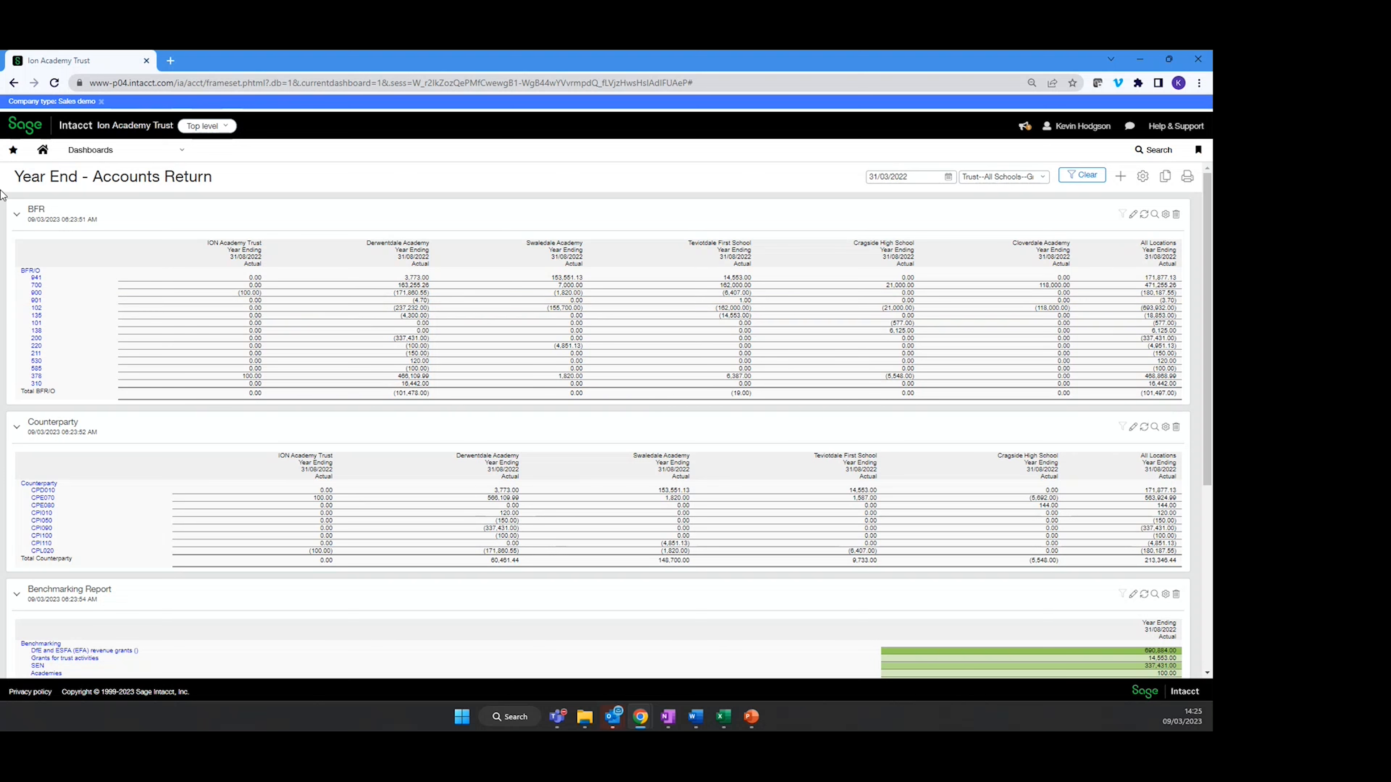
Return to the Reports center and filter all reports to the financial reports
click(181, 150)
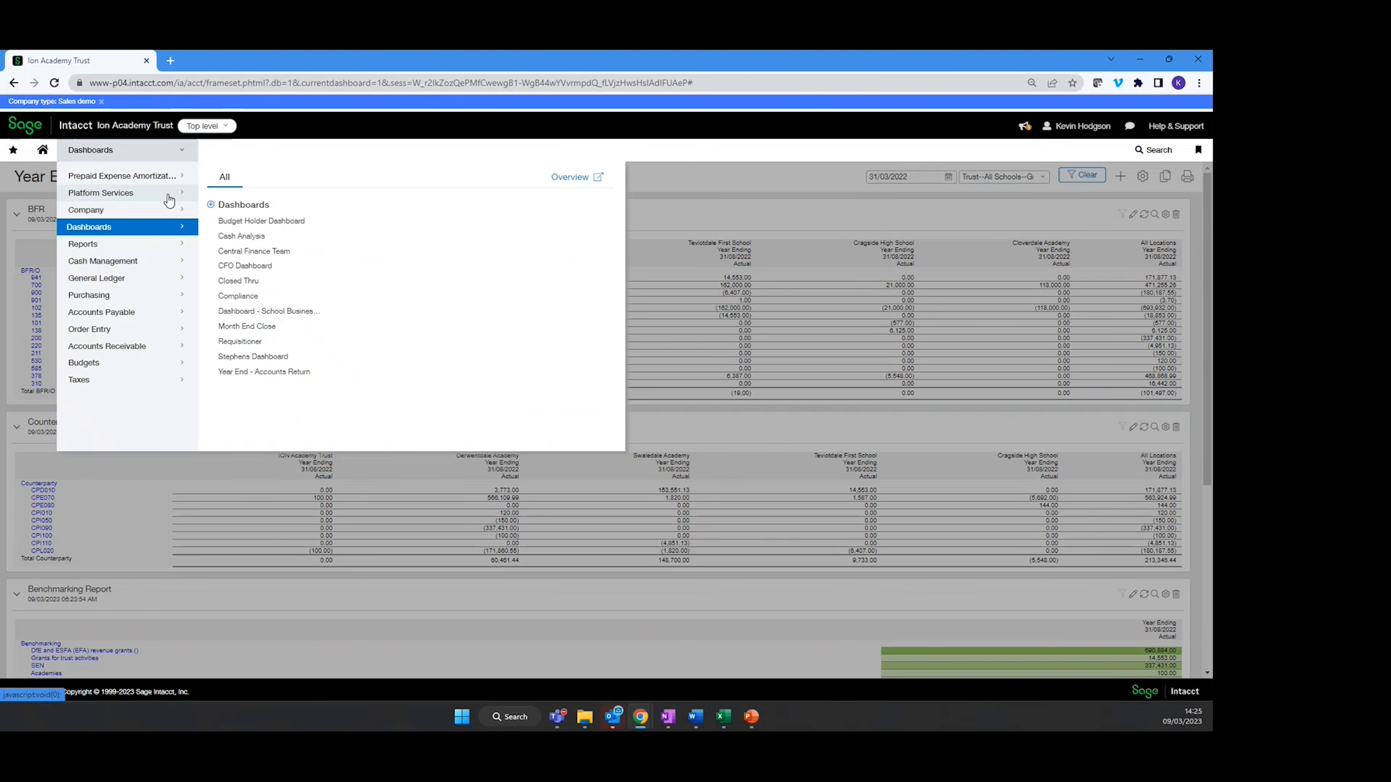
click(164, 244)
click(241, 210)
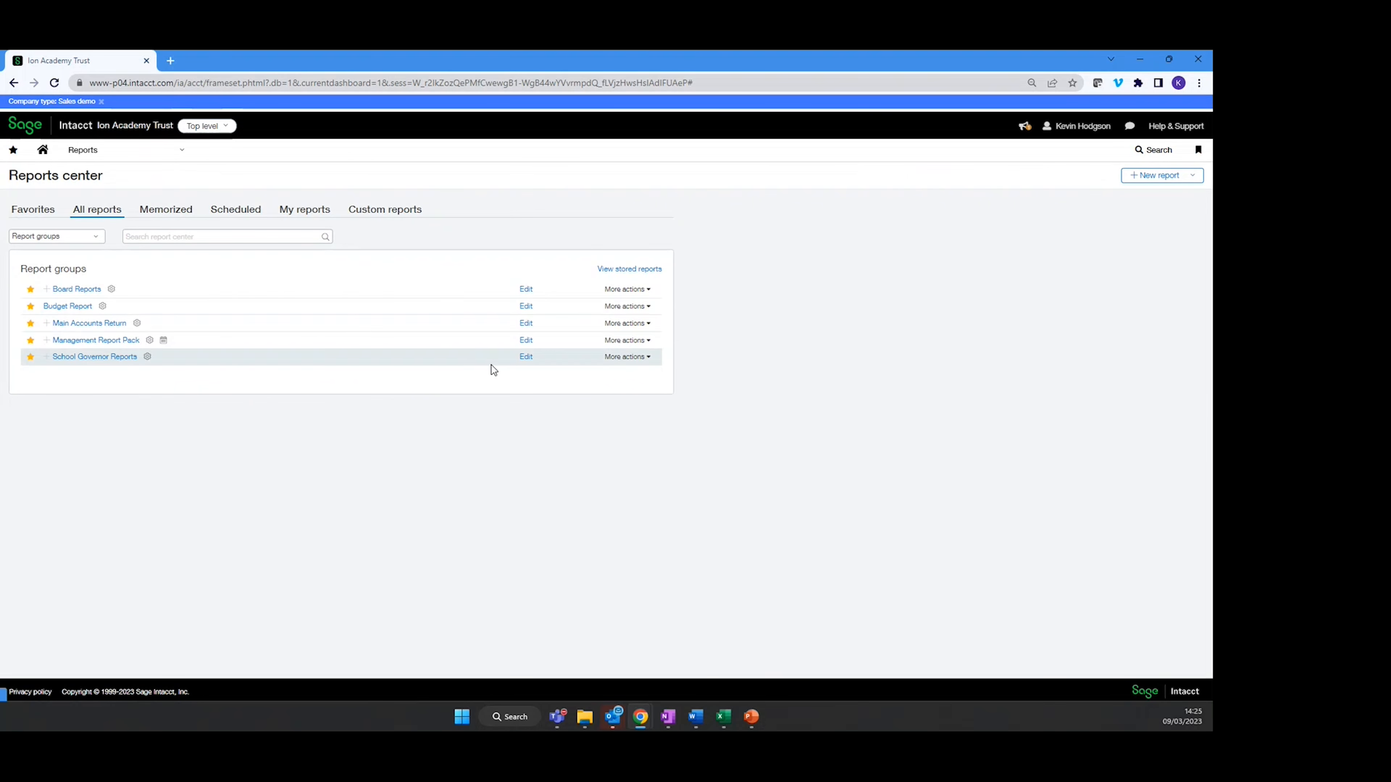
click(94, 237)
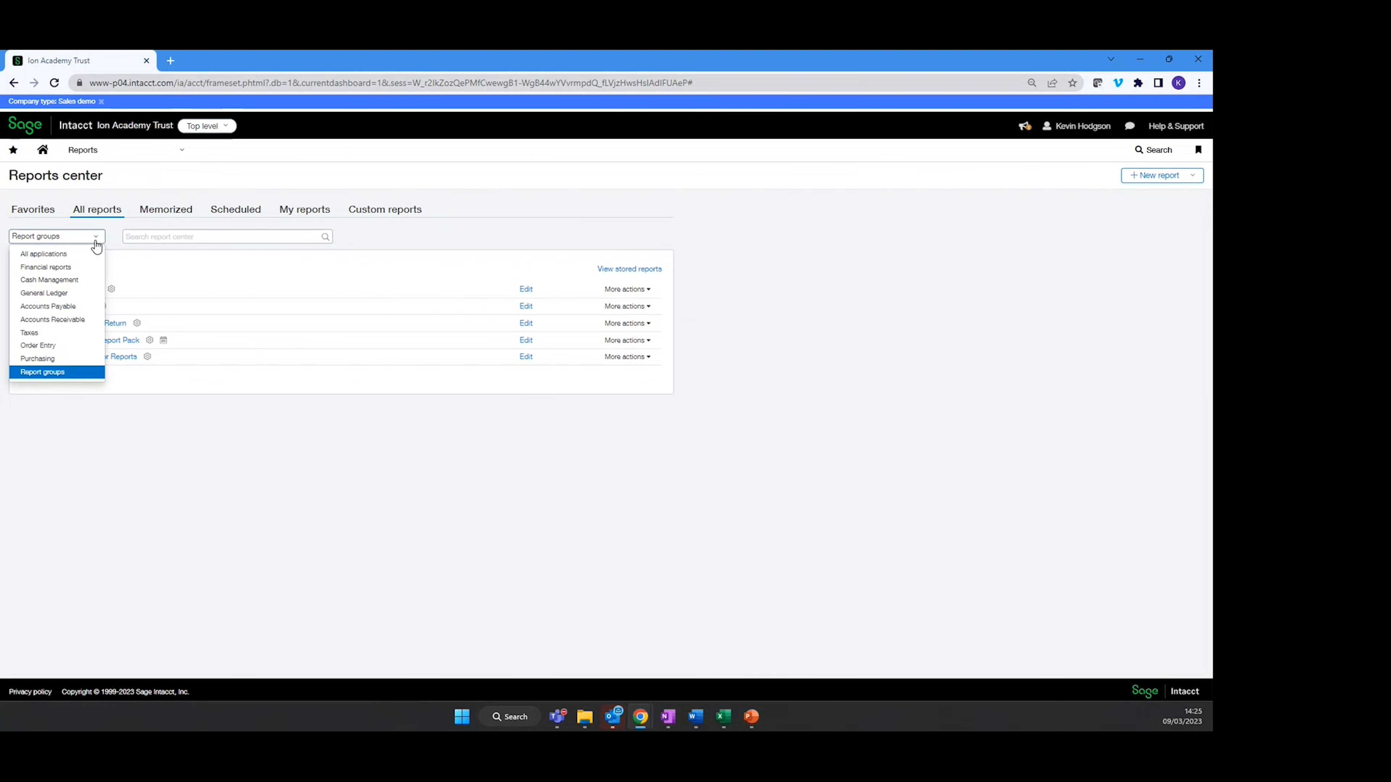
click(66, 268)
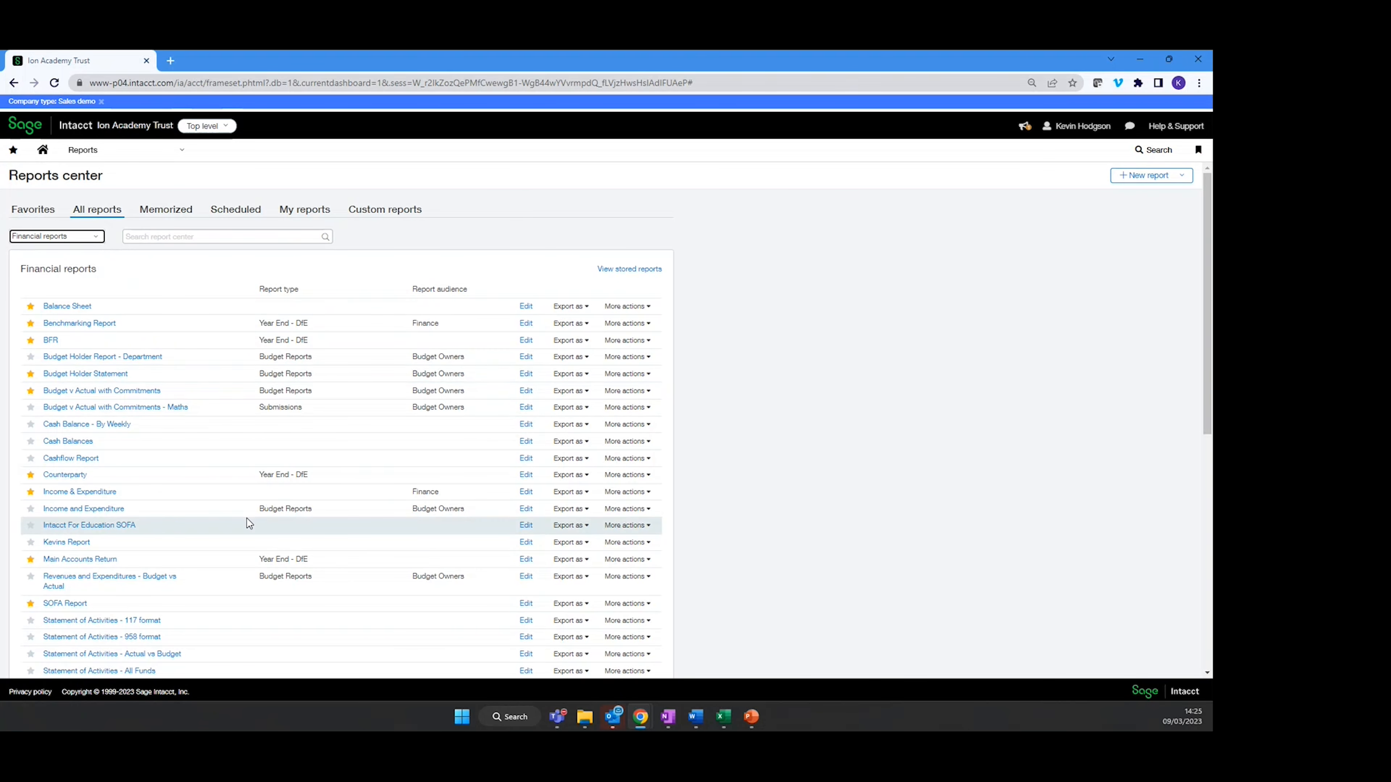
Run the Income & Expenditure report as of 06/02/2023 for all cost centres and locations, view it and close it
click(103, 492)
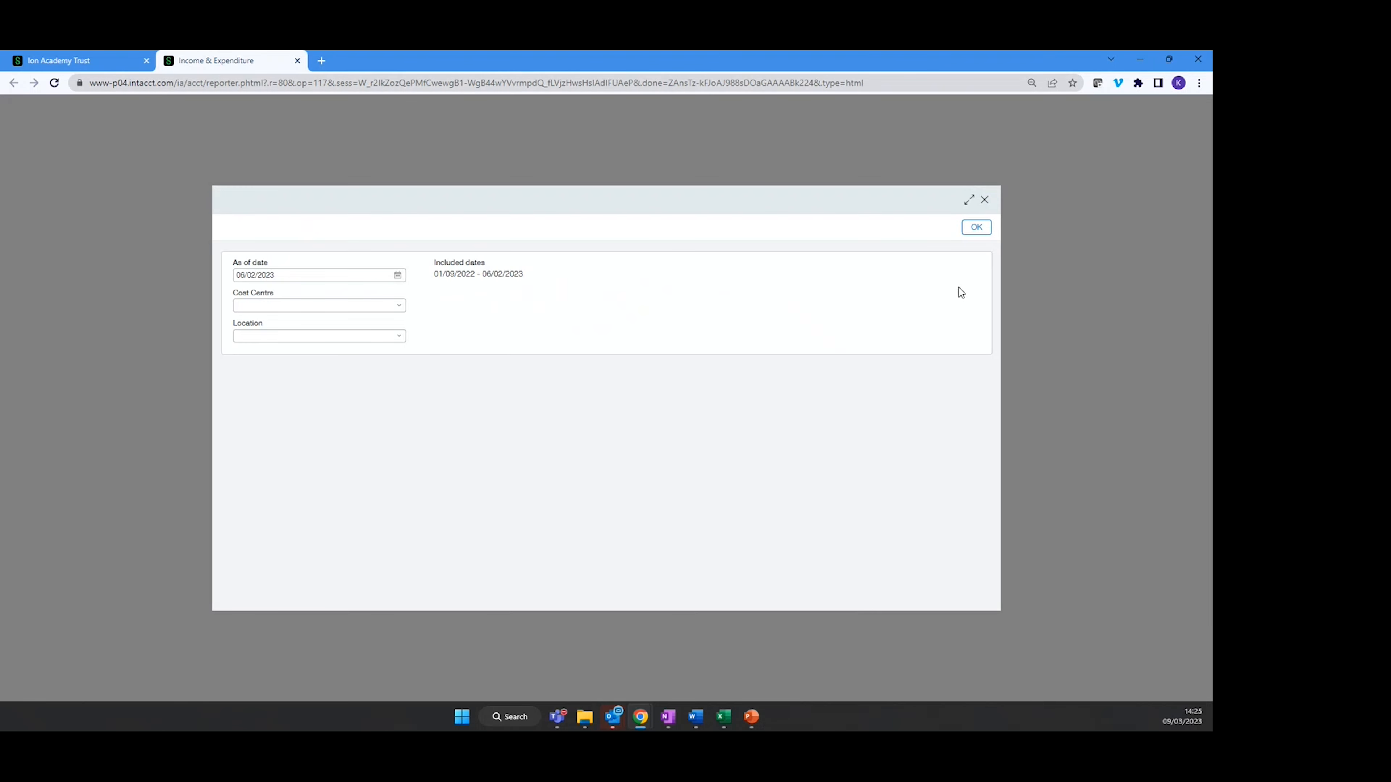
click(976, 227)
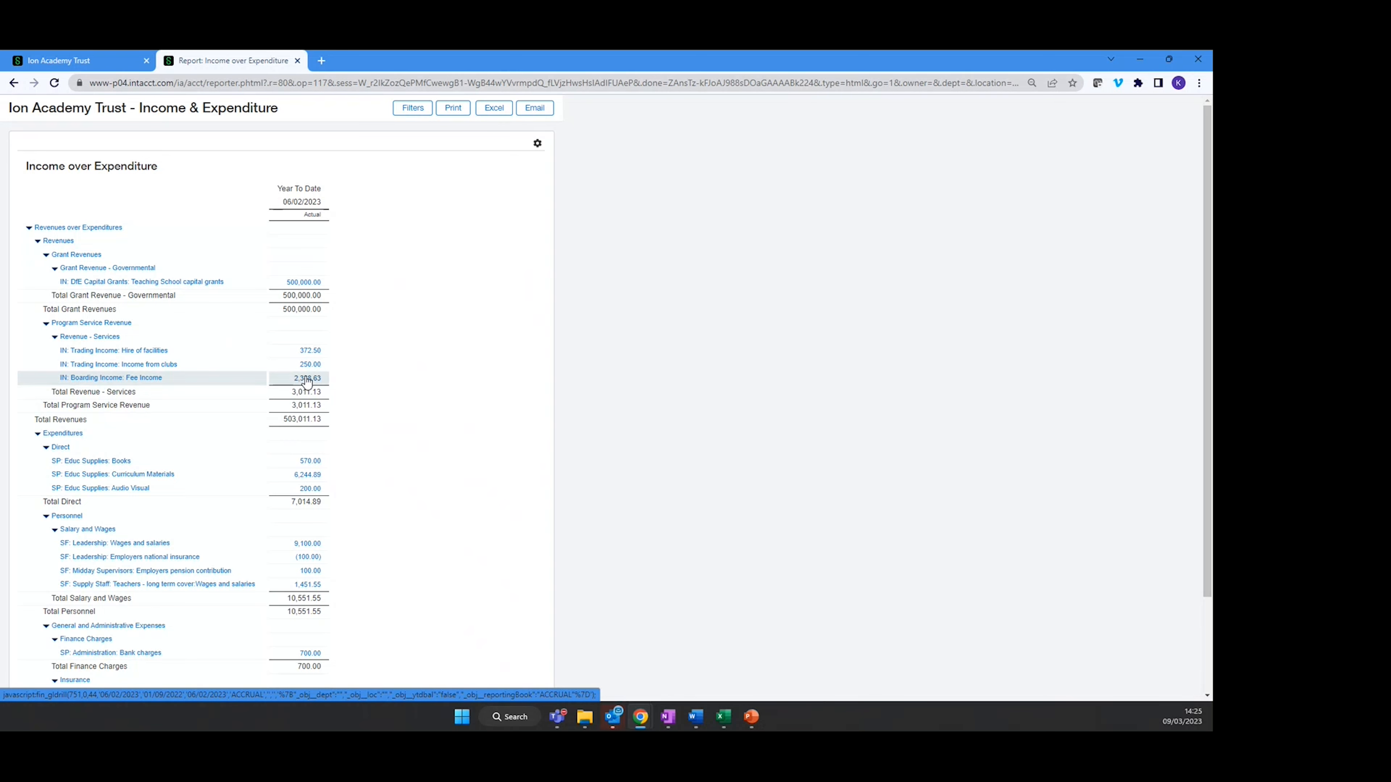
click(297, 60)
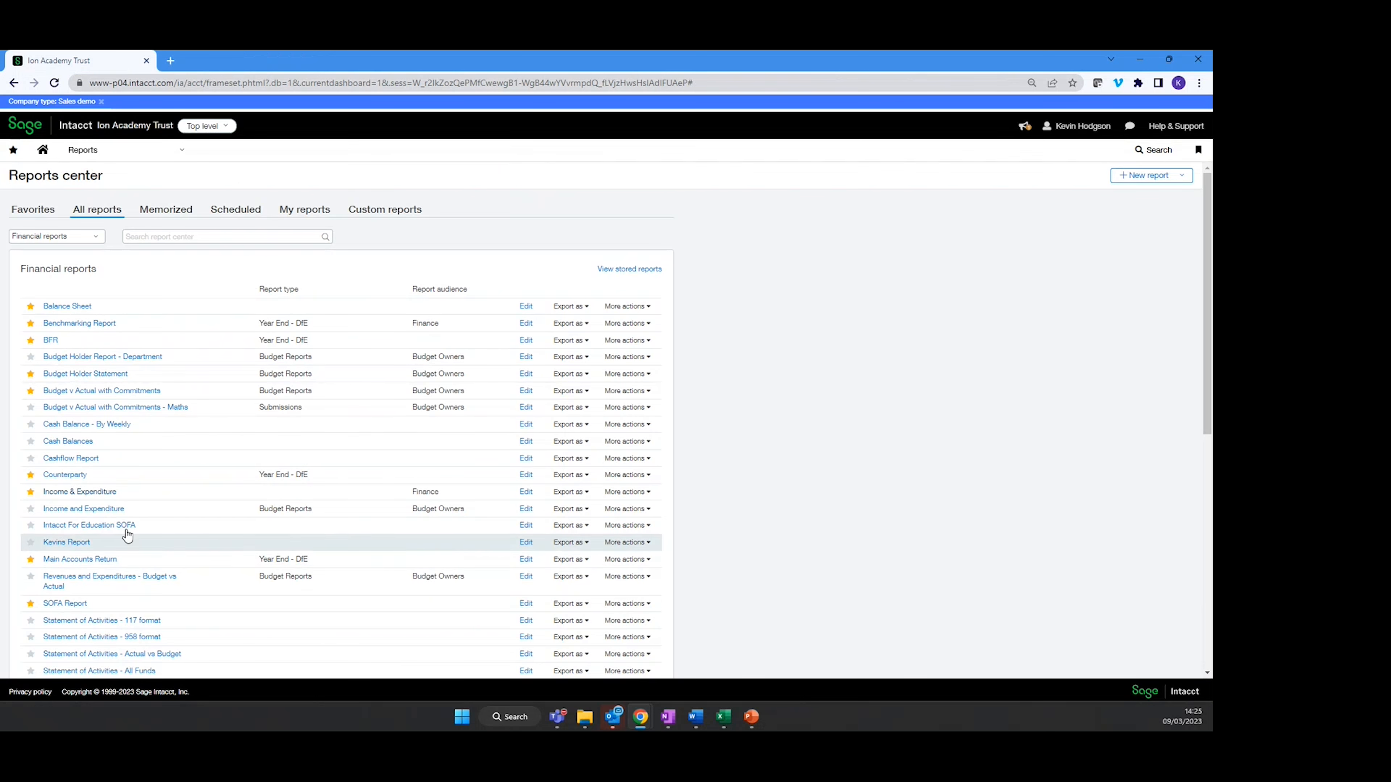
Edit the Income & Expenditure report and expand its Actual column by Cost Centres – One level down, with roll-up
click(527, 492)
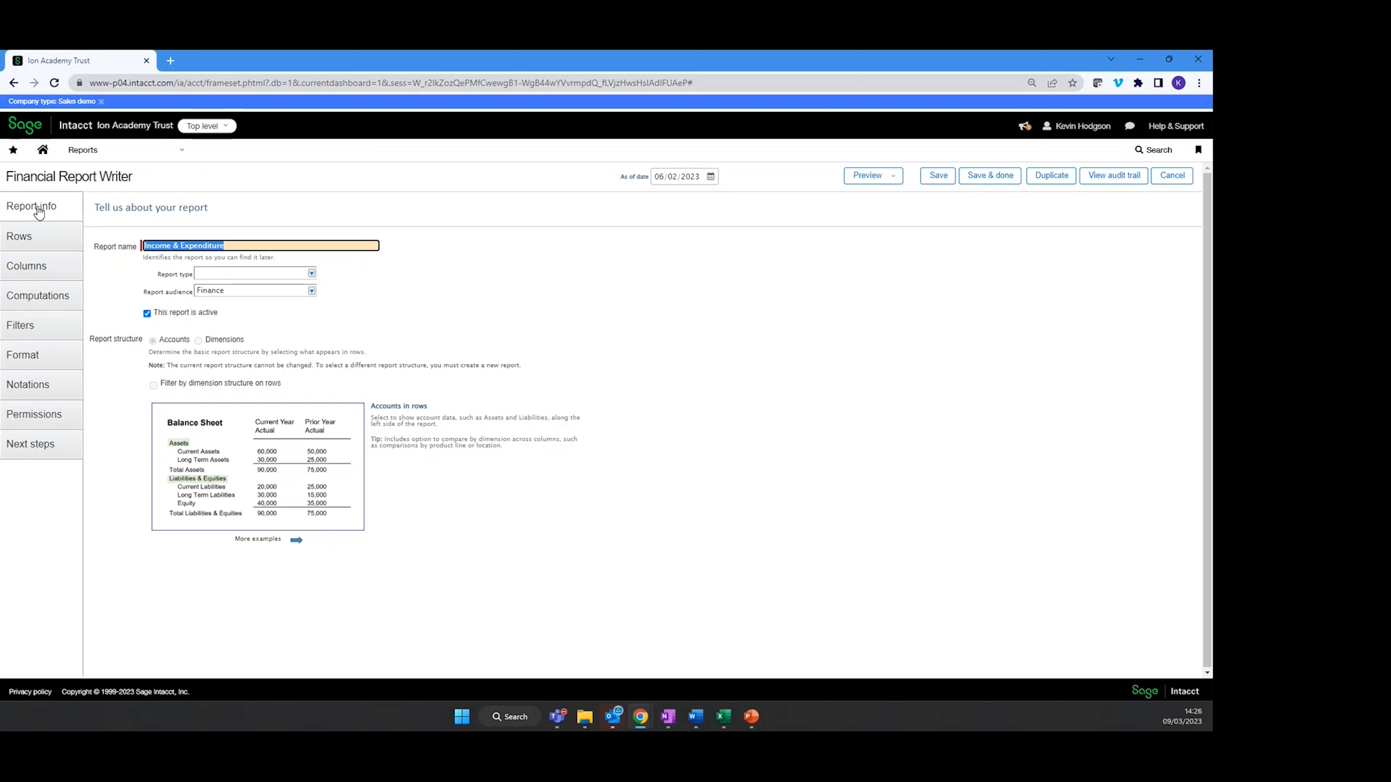
click(50, 240)
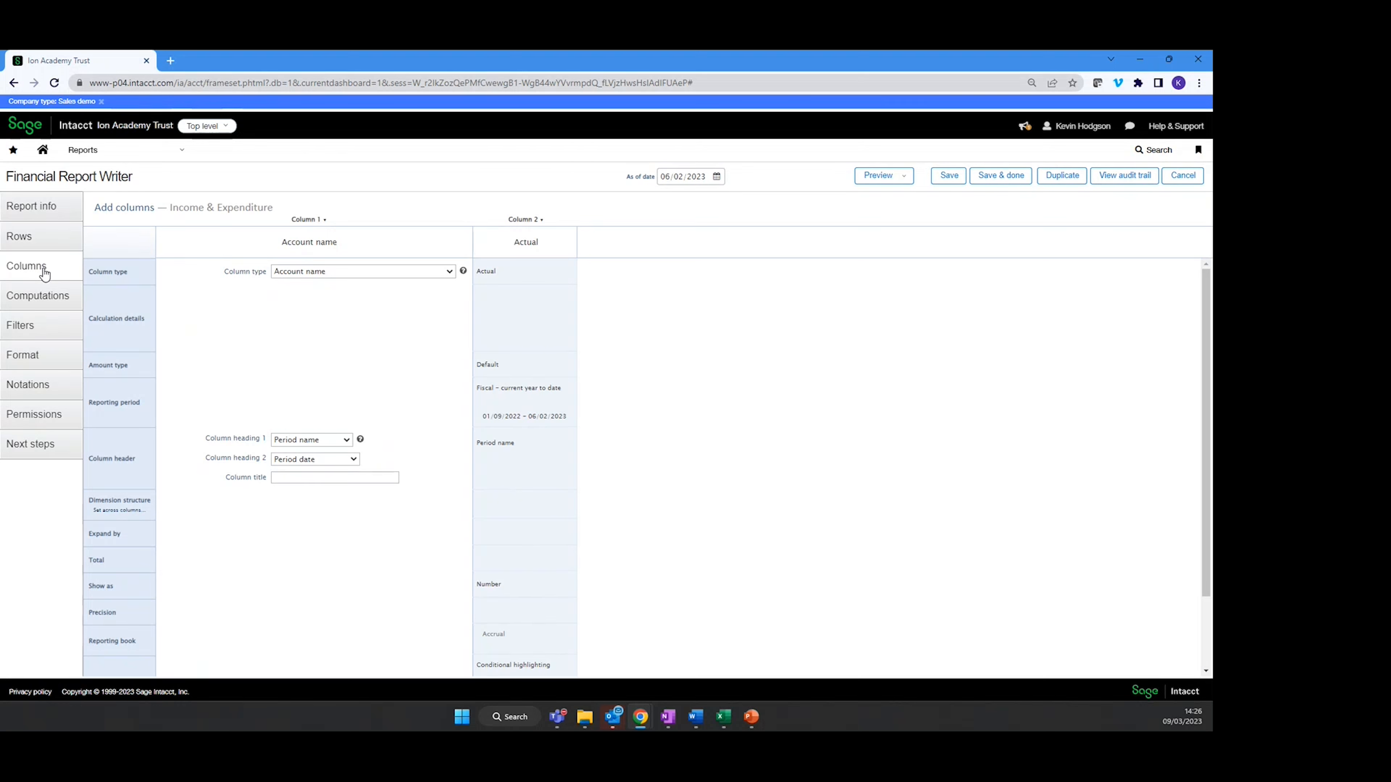
click(525, 436)
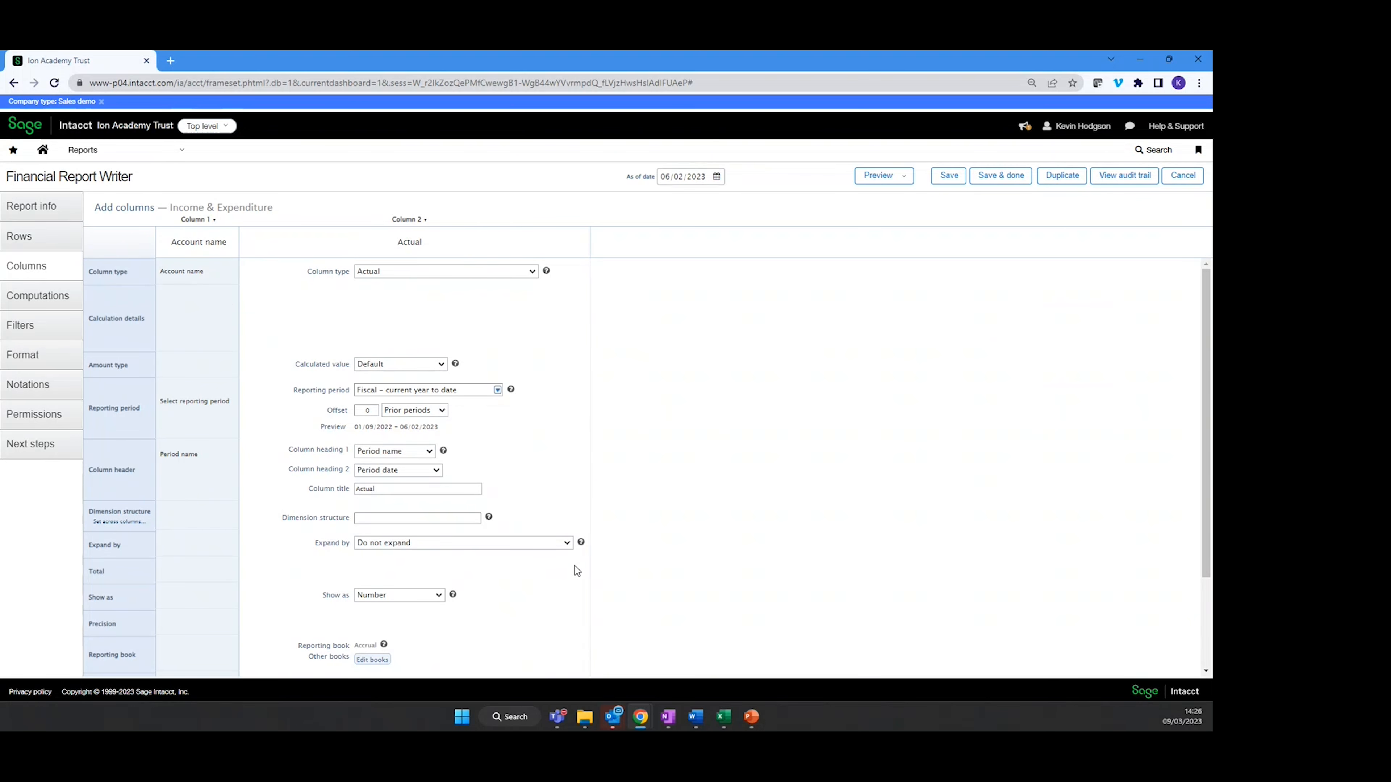
click(558, 545)
click(465, 579)
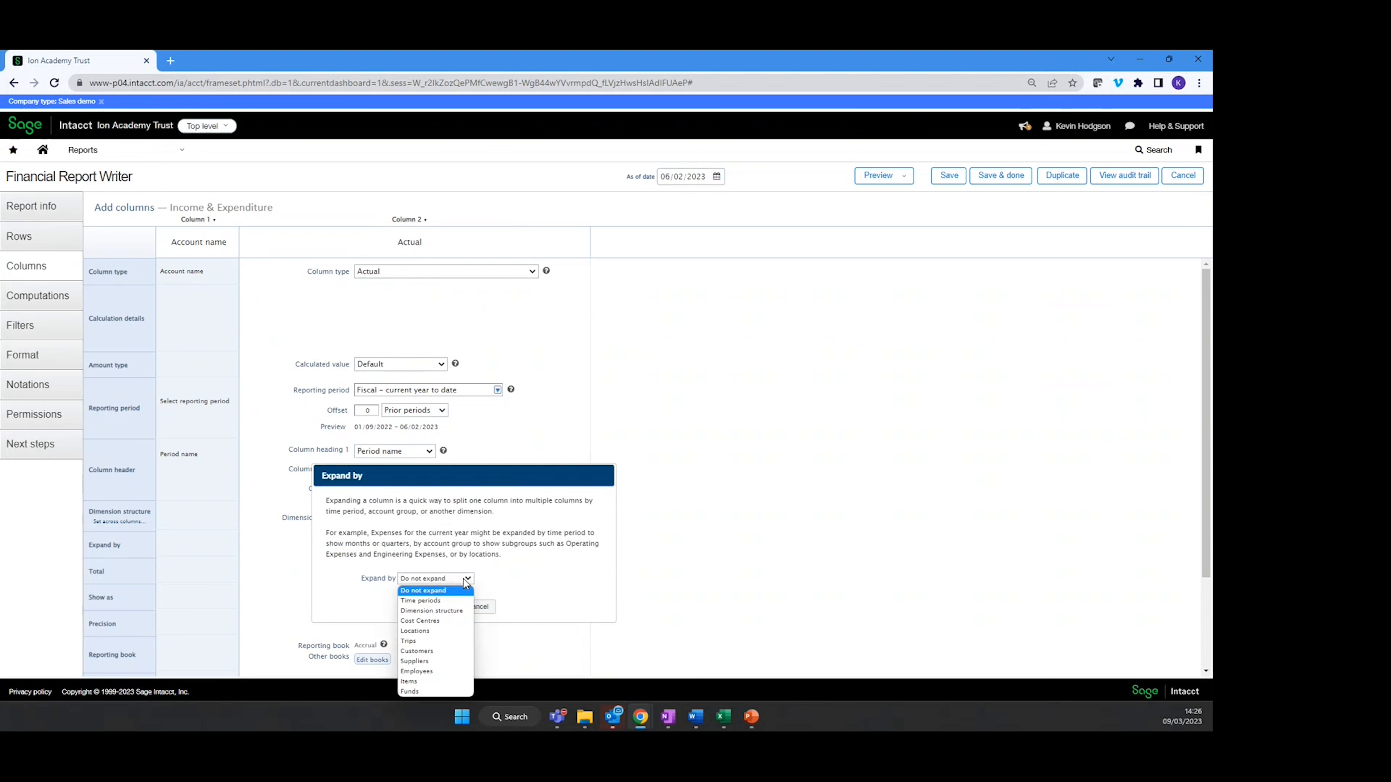
click(438, 619)
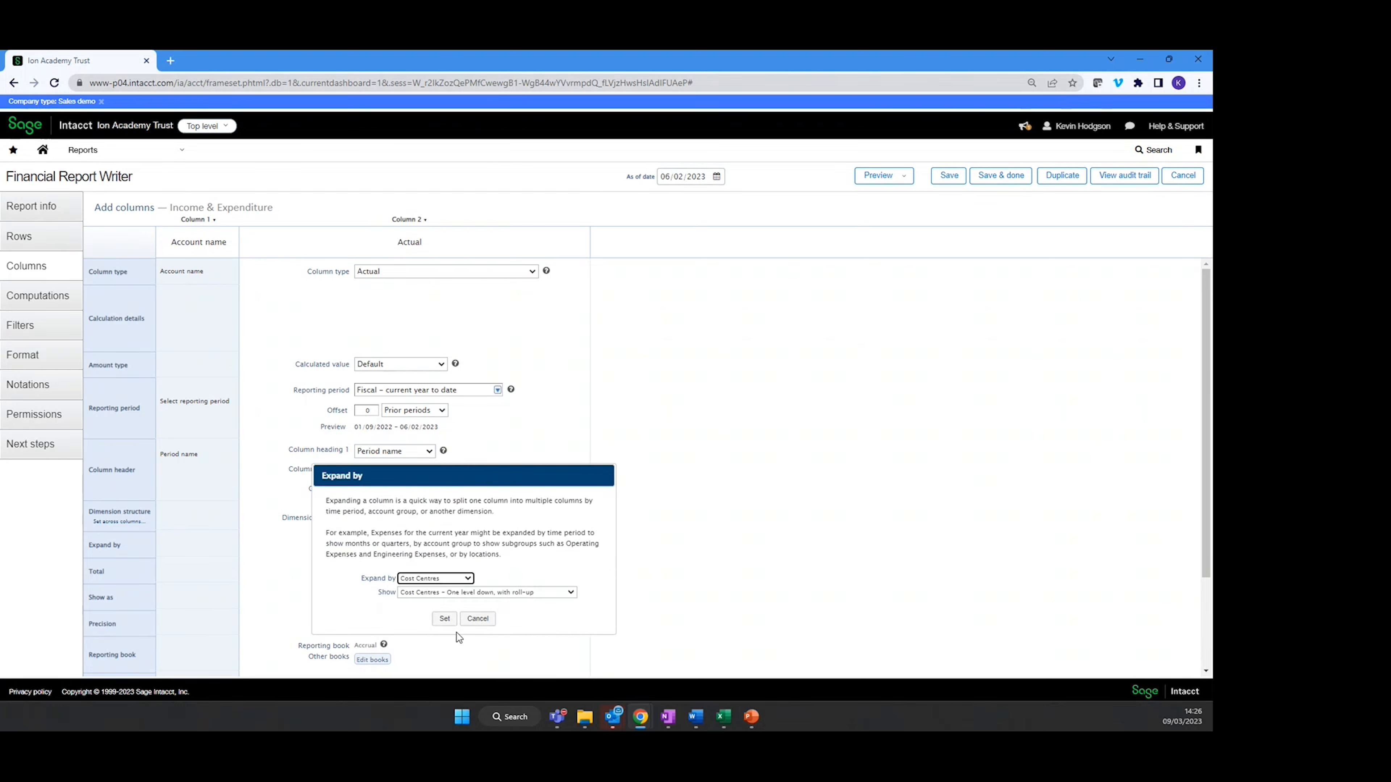
click(453, 622)
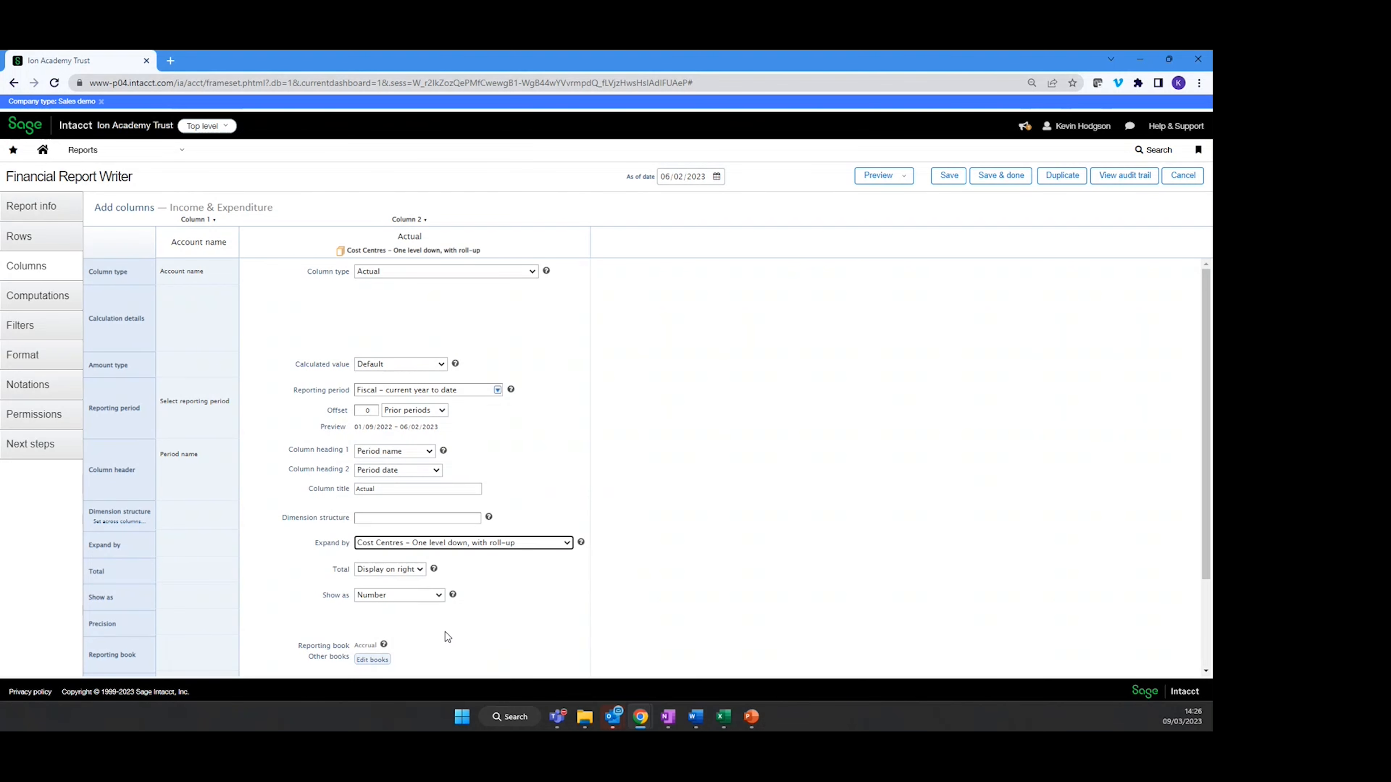
Preview the Income & Expenditure report split by cost centre, review it down to the net totals and close the preview
click(878, 176)
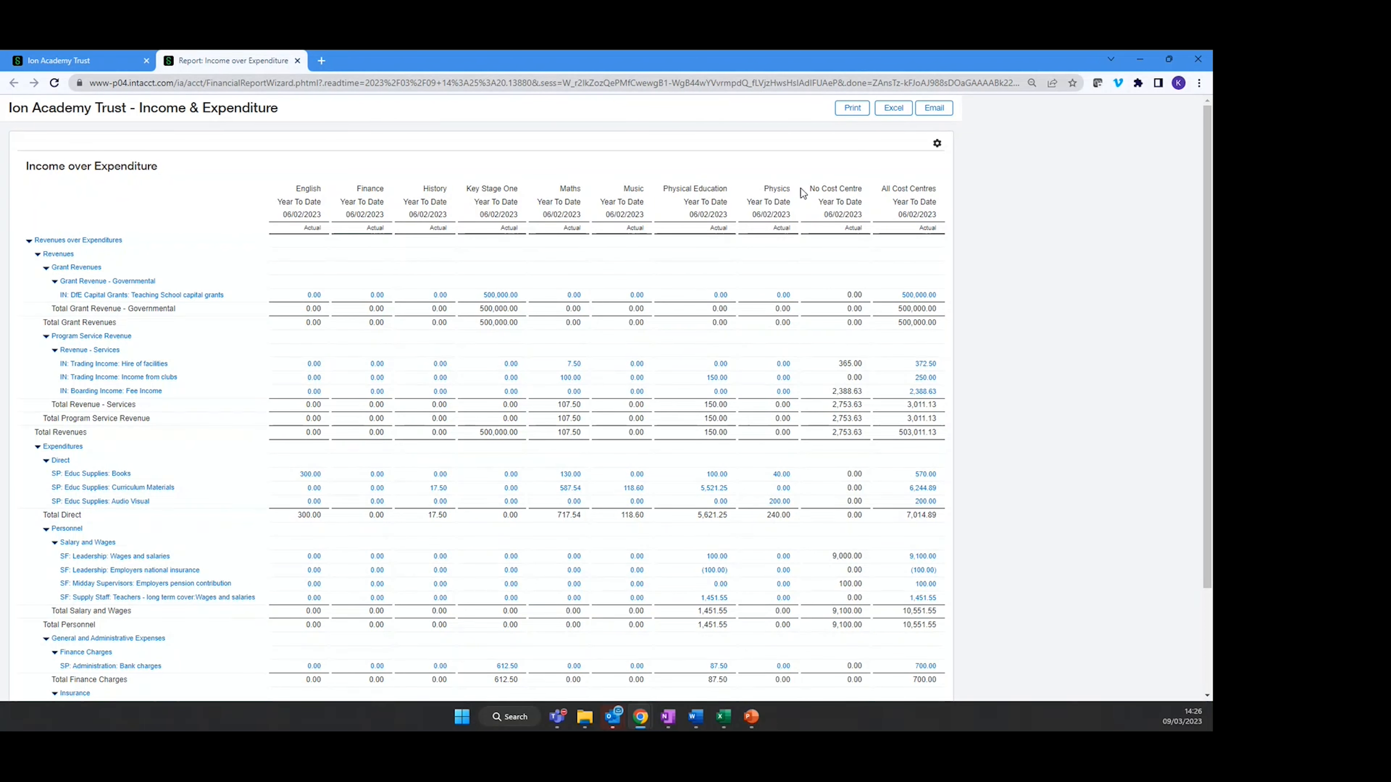
scroll(456, 572, down, 3)
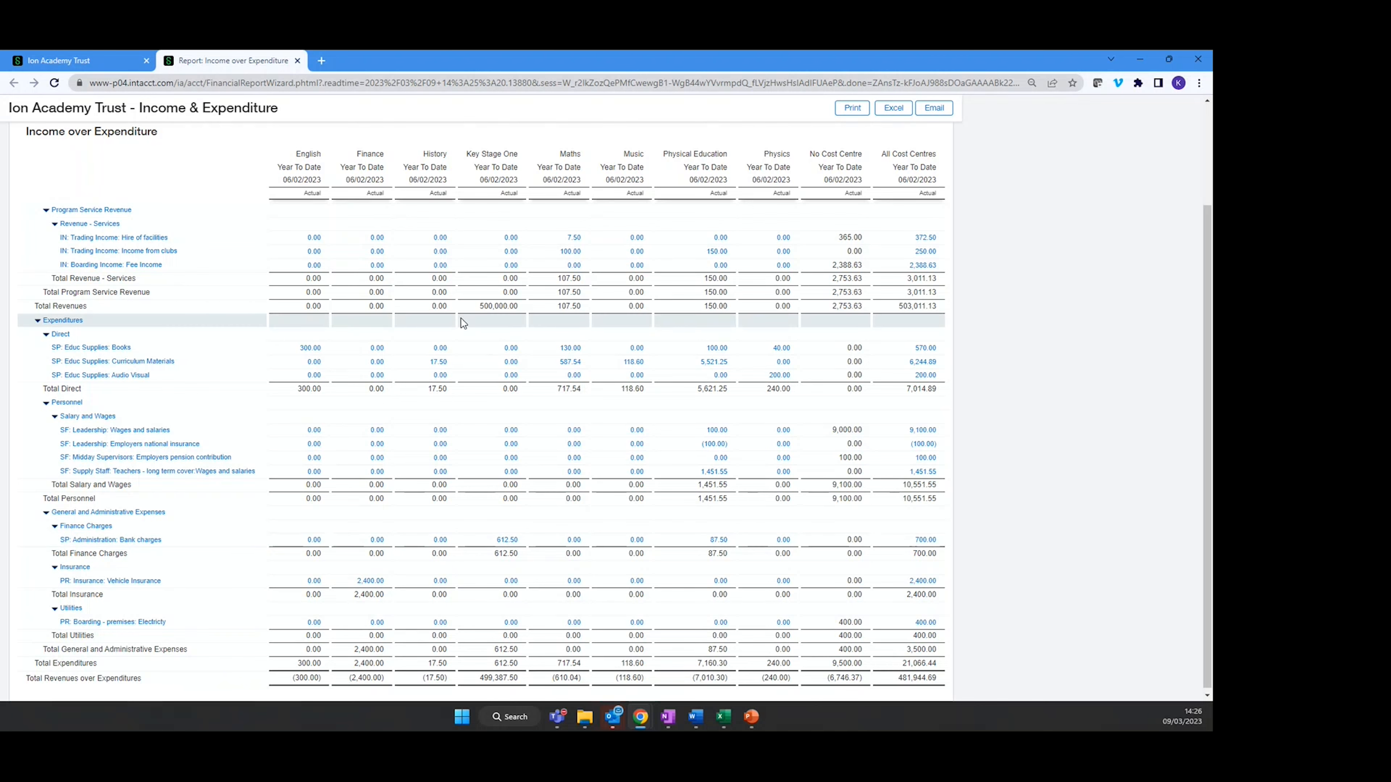
scroll(465, 311, up, 3)
click(299, 61)
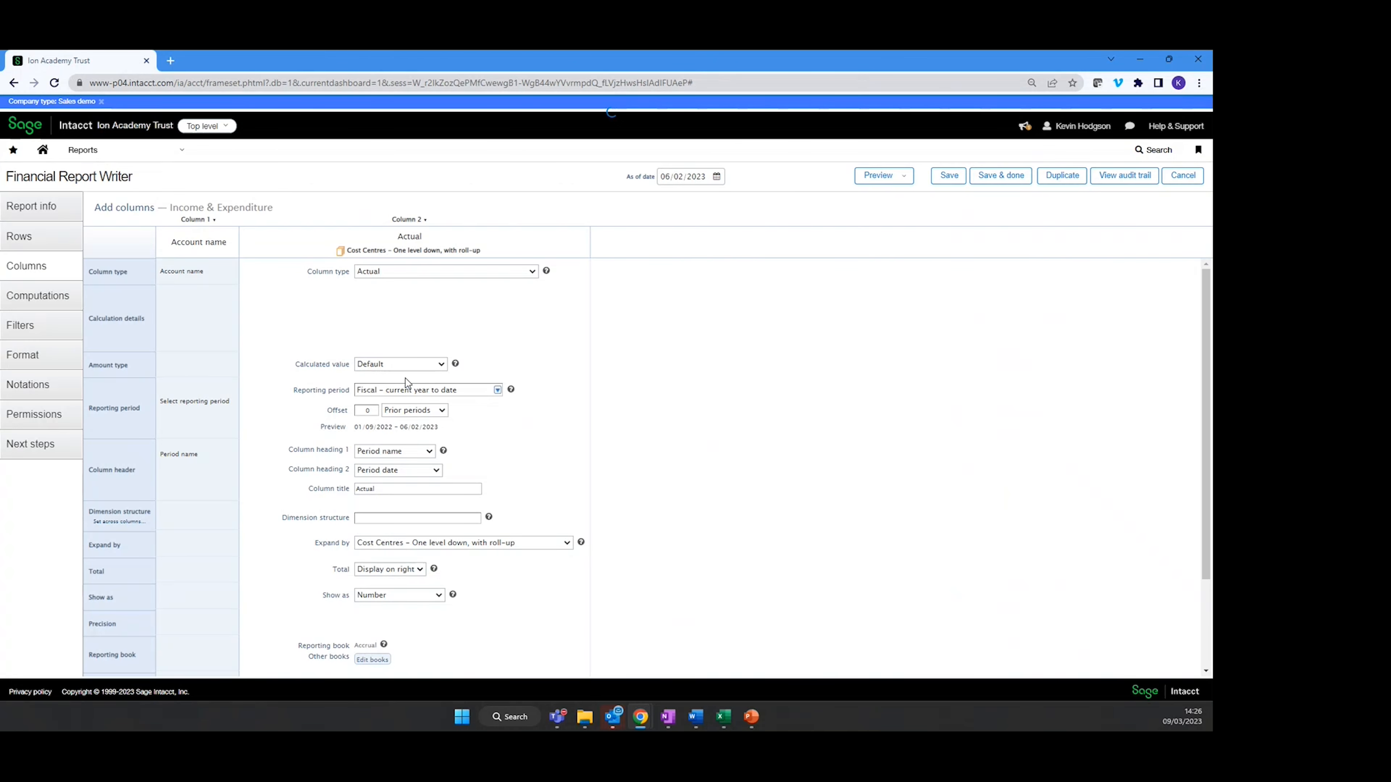
Review the other dimensions available for expanding the Actual column, and leave the report editor without saving
click(504, 548)
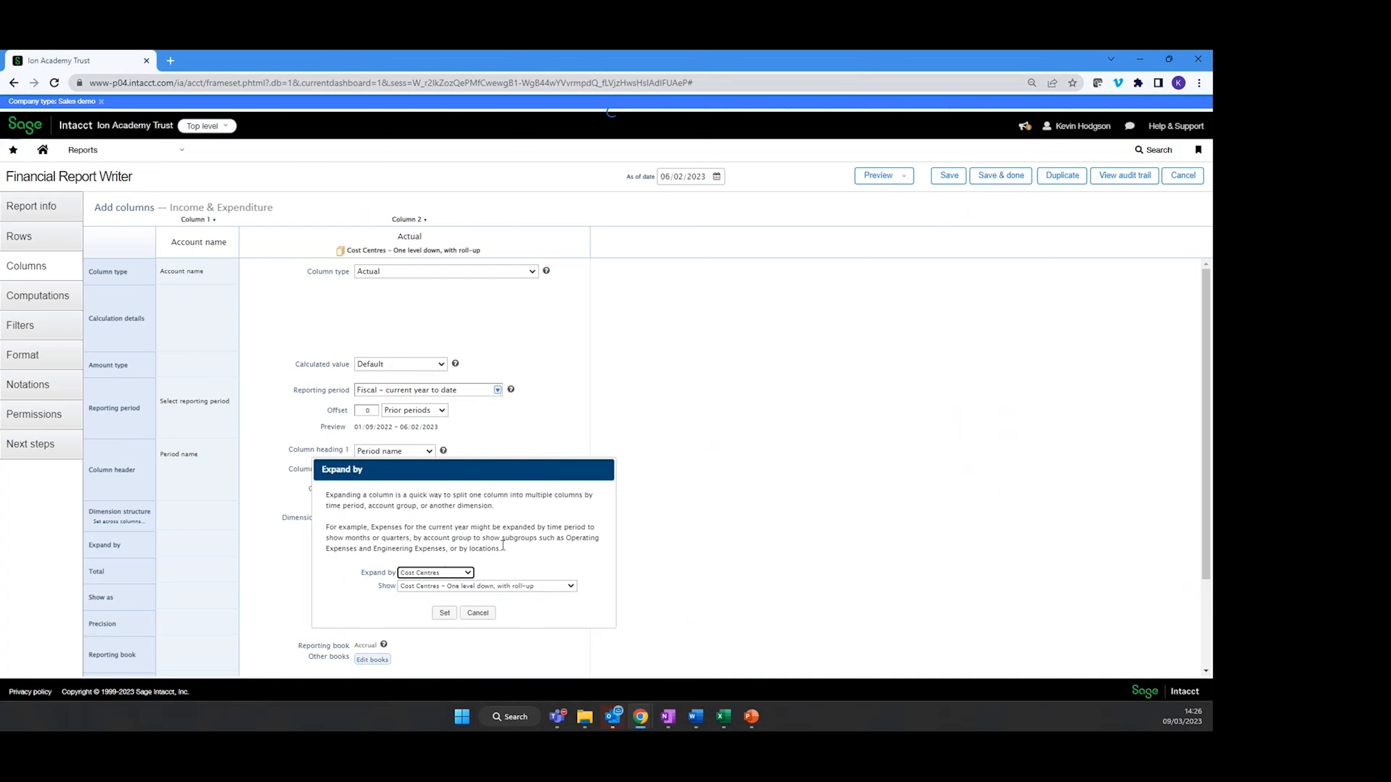
click(465, 573)
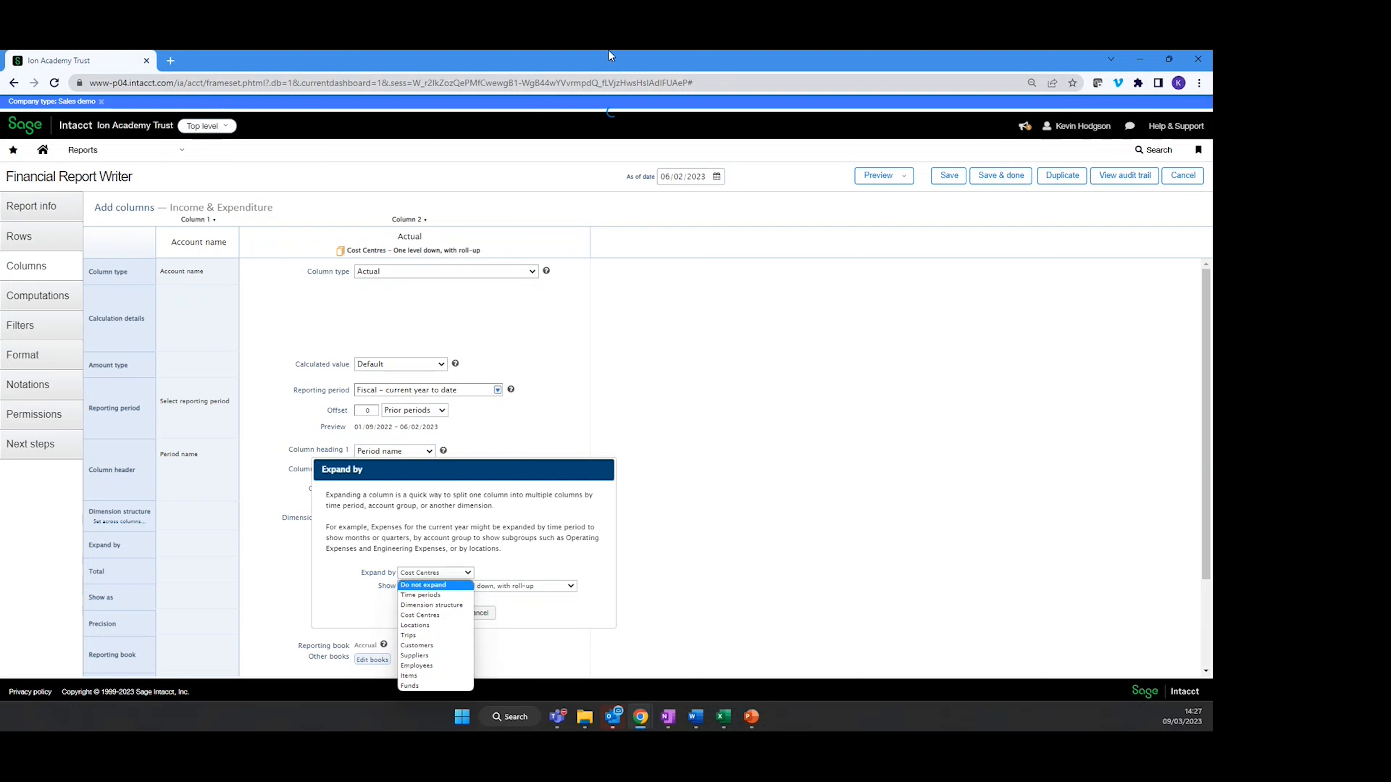
click(1182, 179)
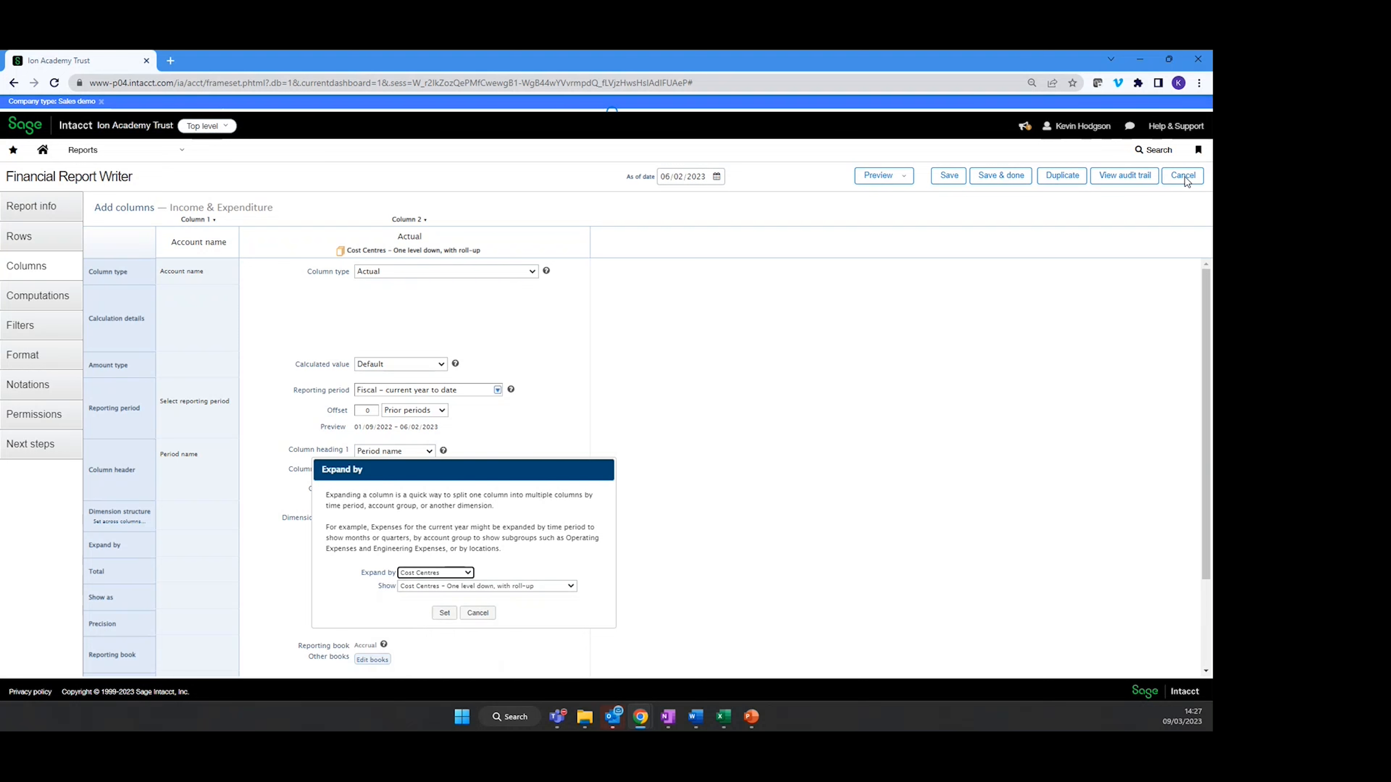
click(477, 612)
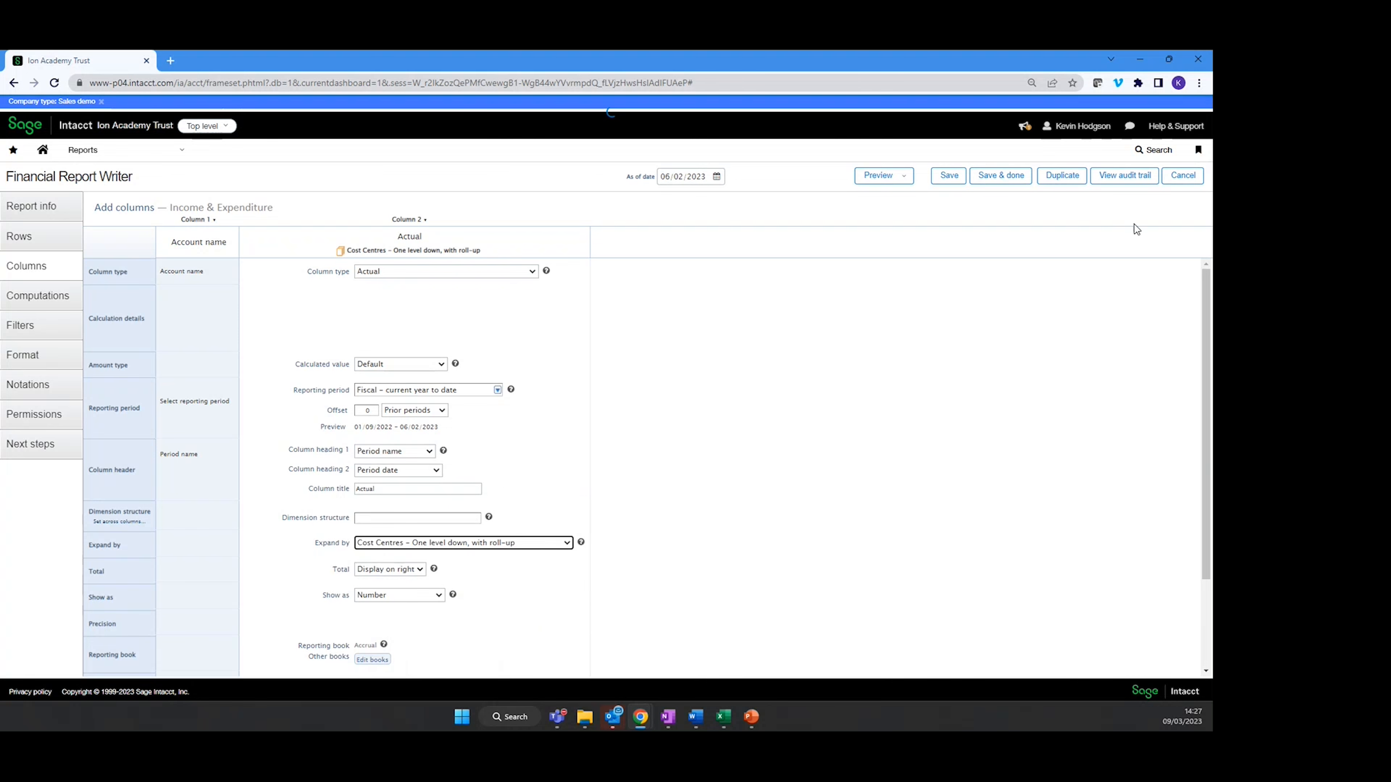
click(1184, 182)
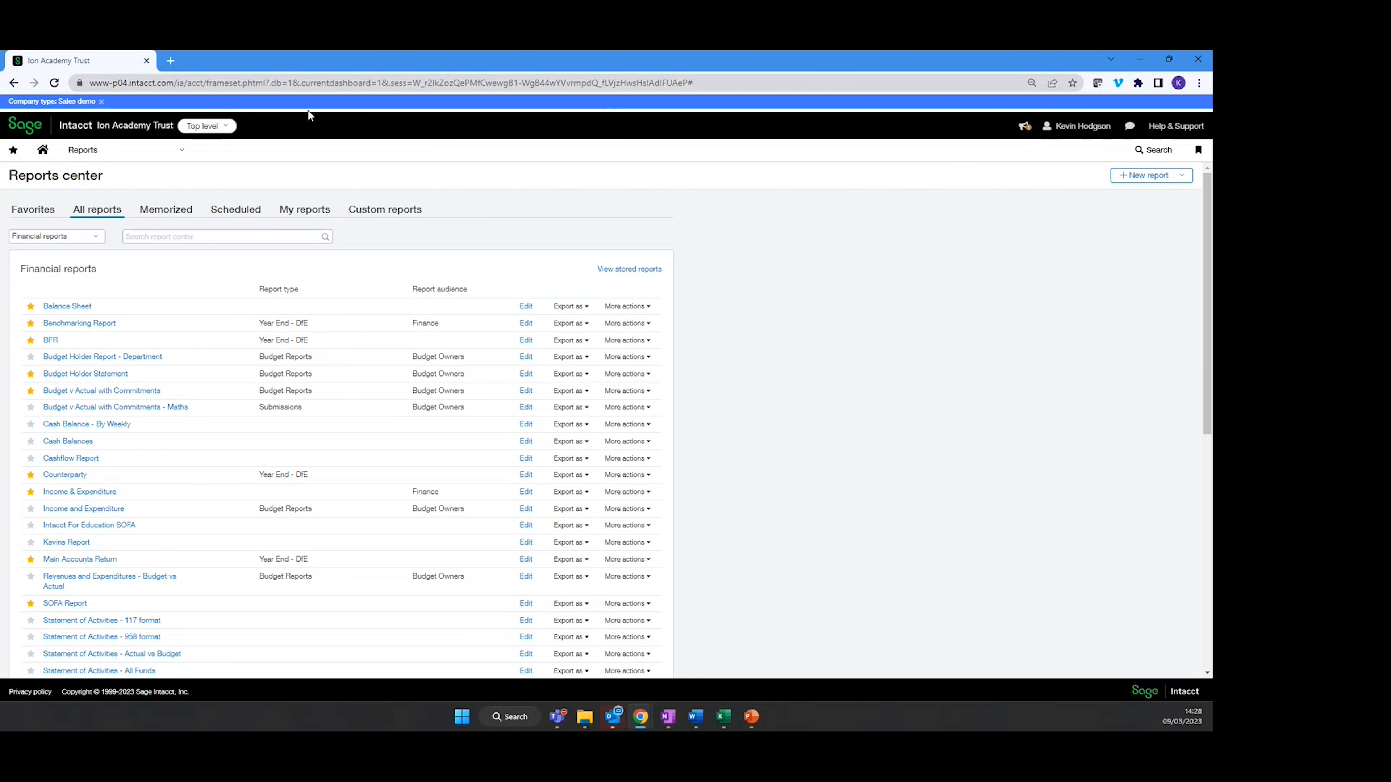
Open the Budget Holder Dashboard and view its spend, budget and purchasing approval sections
click(179, 158)
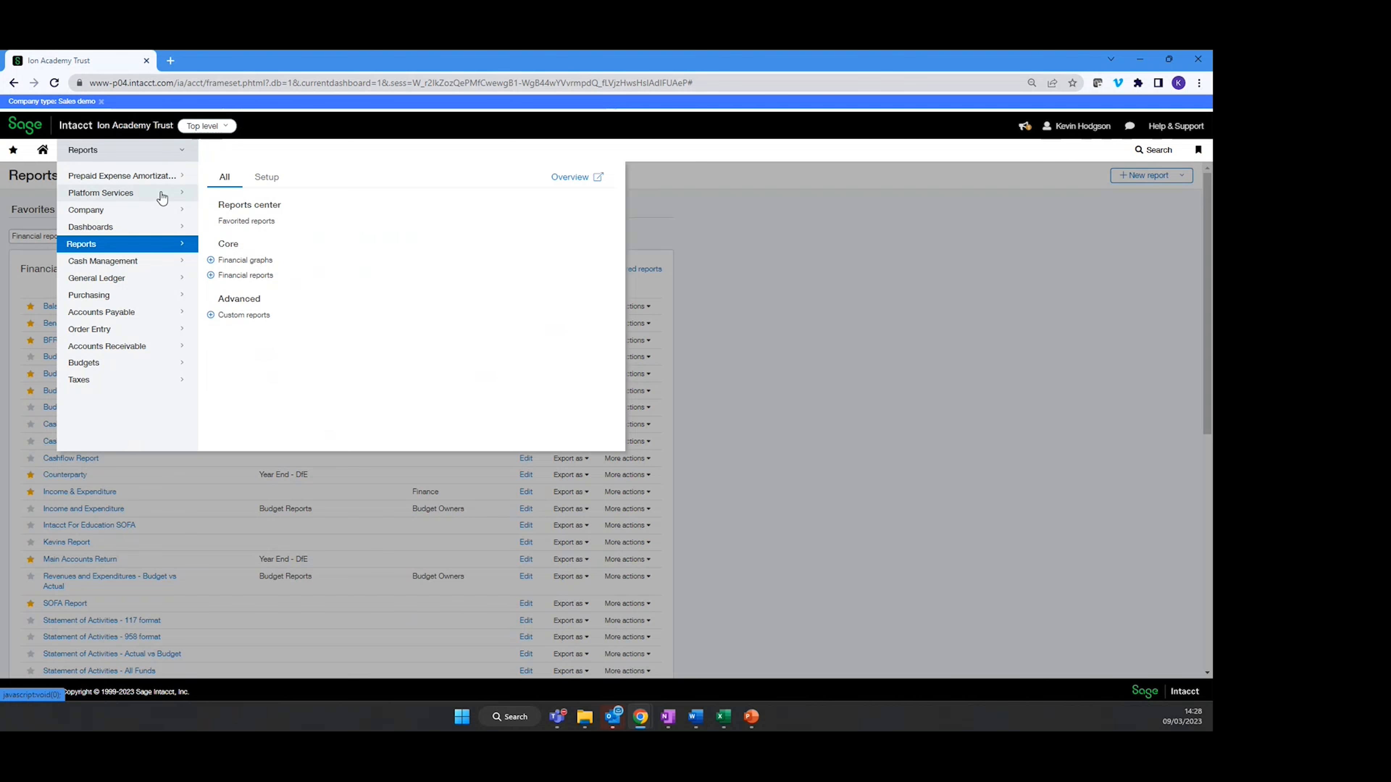
mouse_move(137, 227)
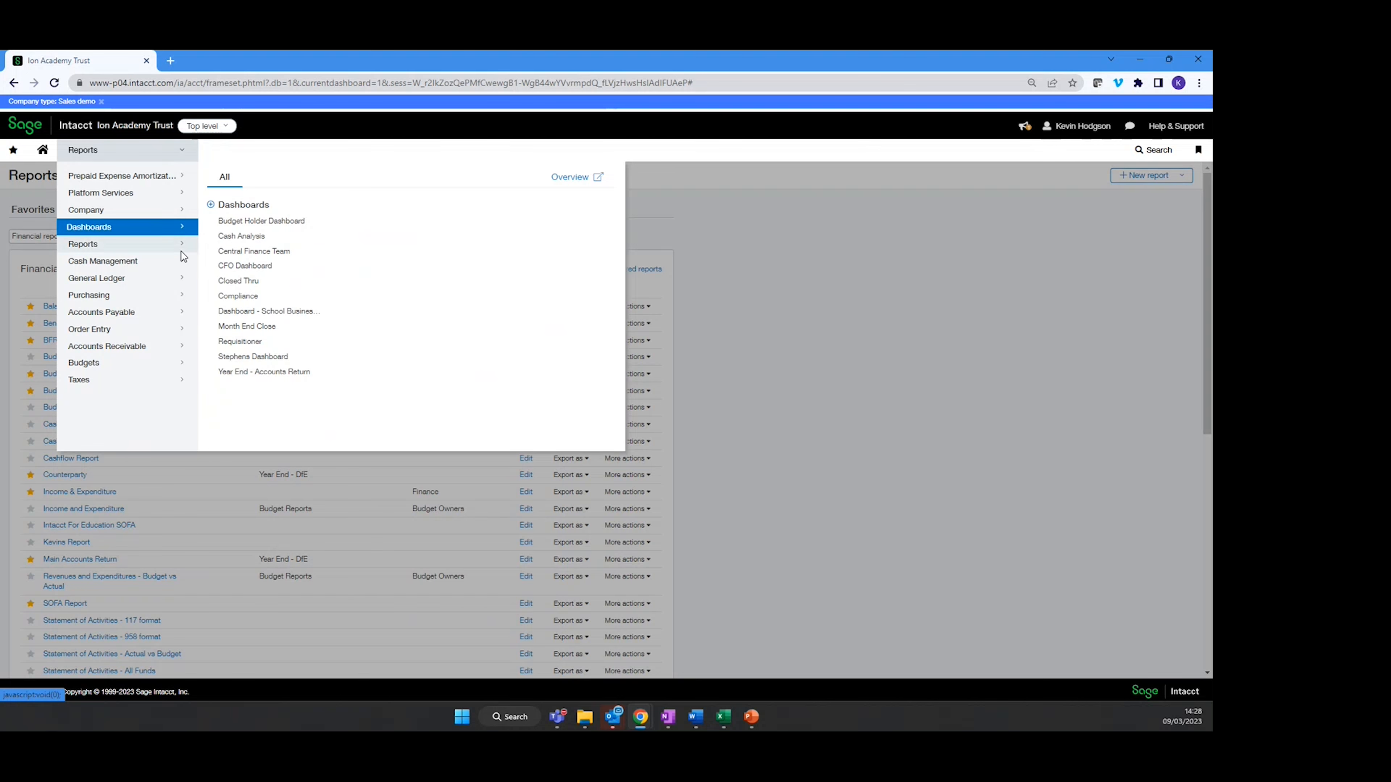
click(252, 221)
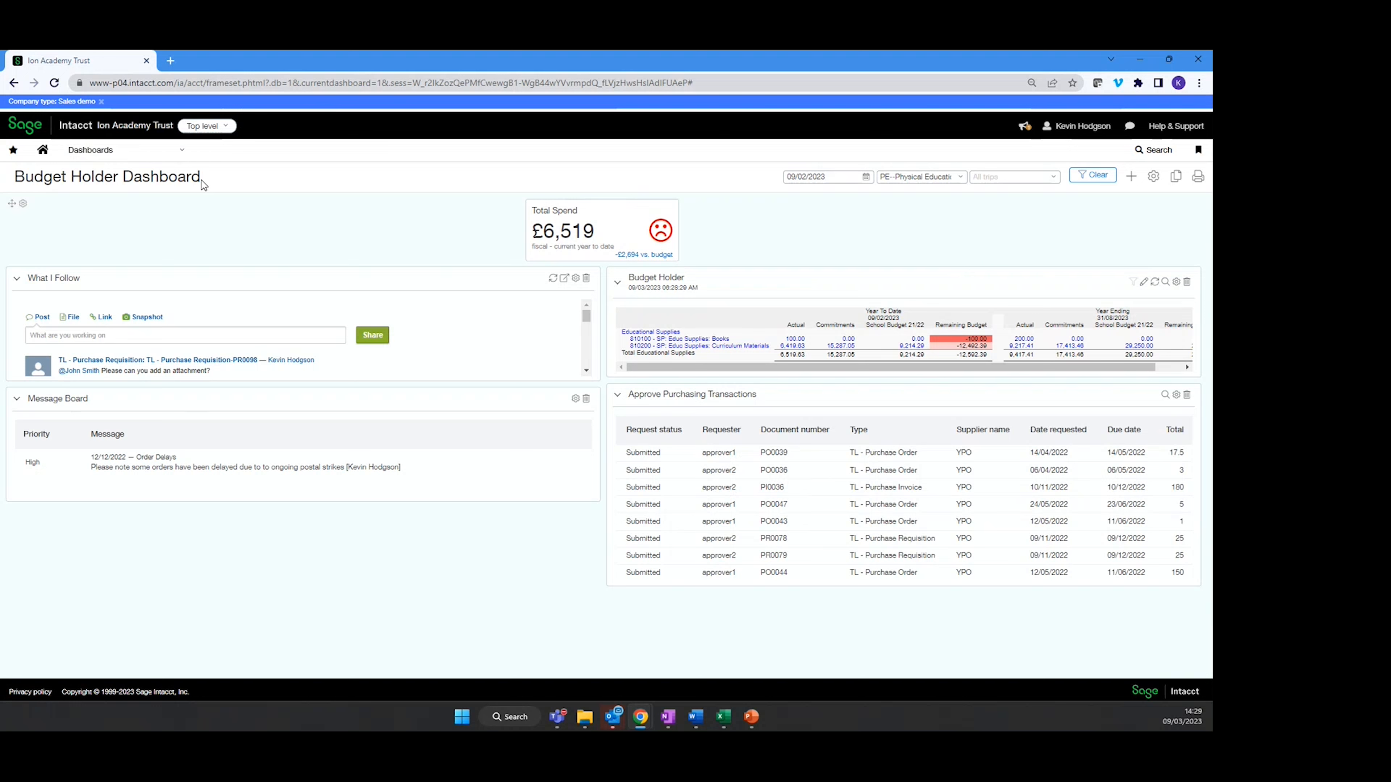
drag(202, 185, 82, 181)
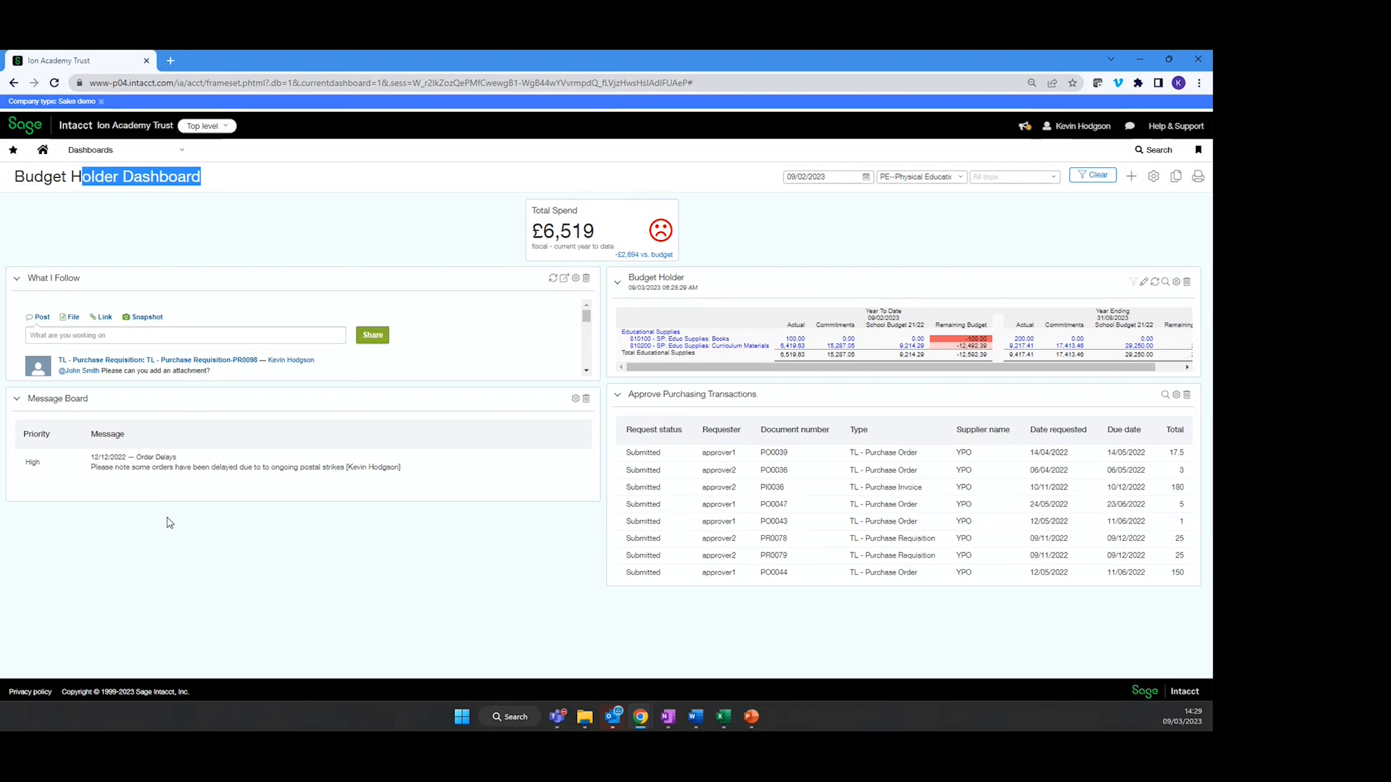
click(378, 535)
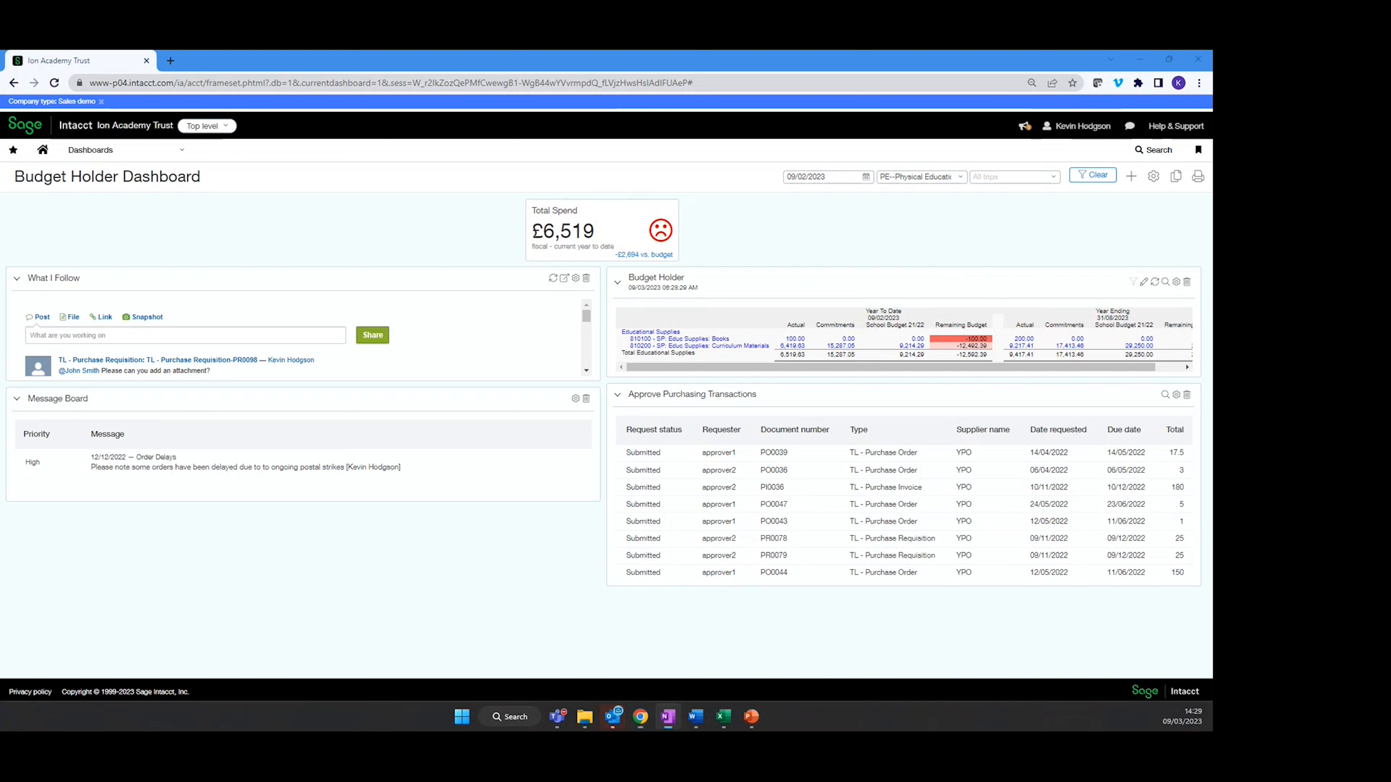
Switch to the requisitioner's incognito browser session and open the full My Purchasing Transactions list from the Requisitioner dashboard
key(alt+Tab)
key(alt+Tab)
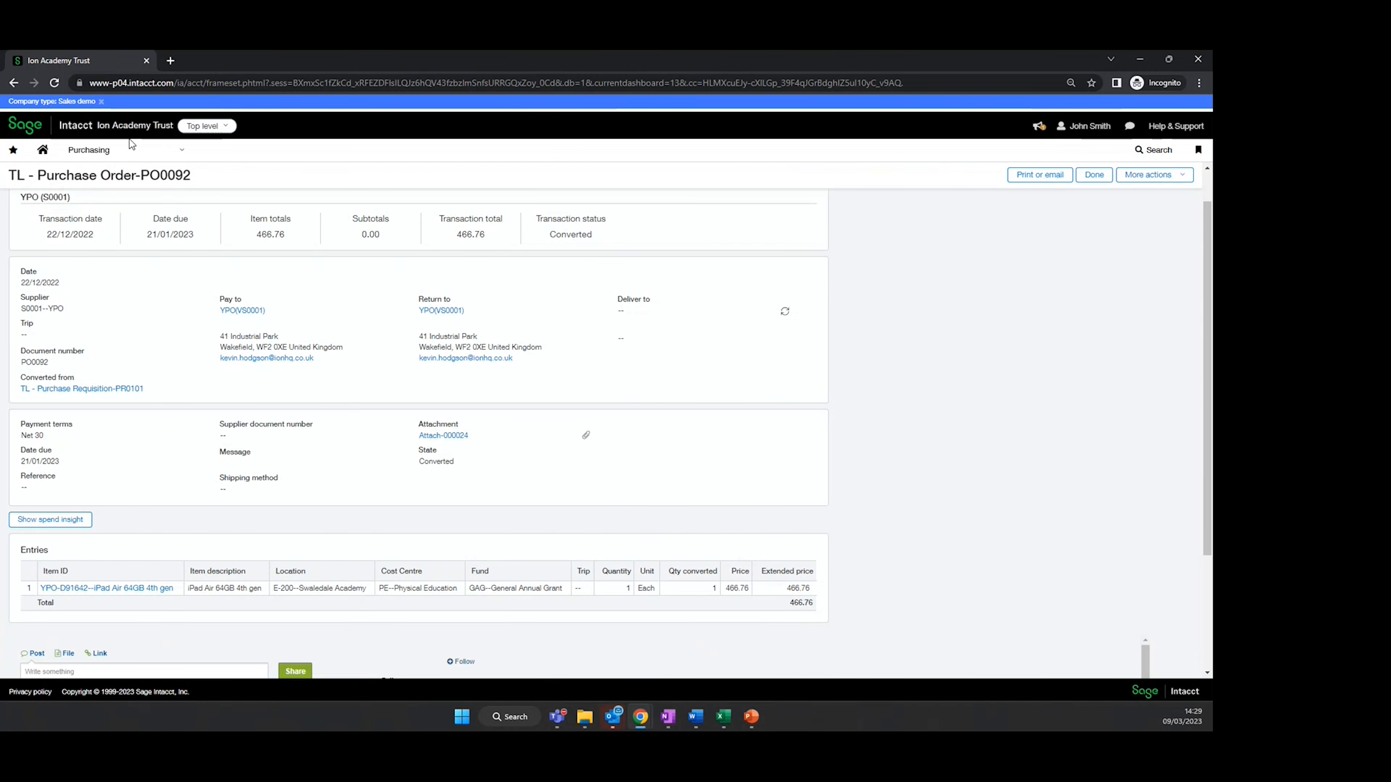
click(134, 151)
mouse_move(180, 209)
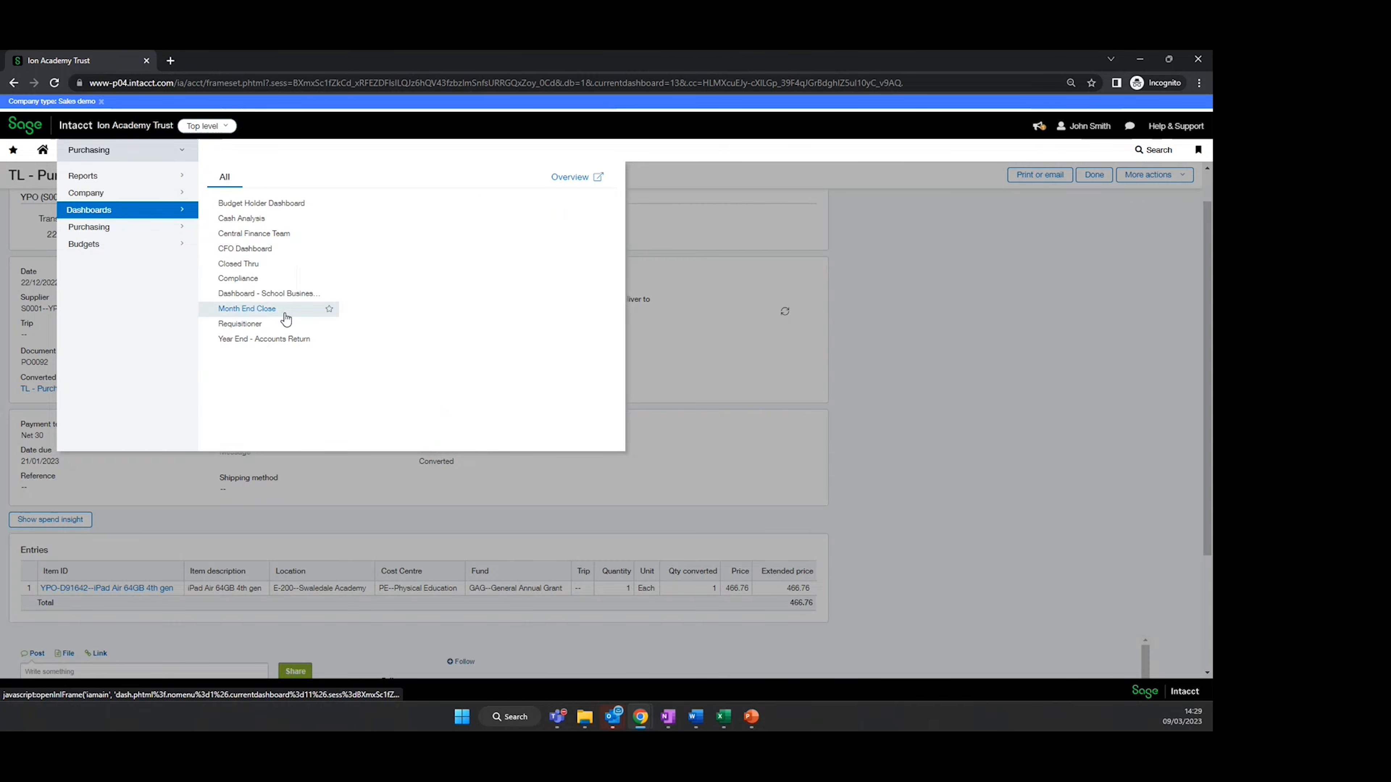
click(241, 325)
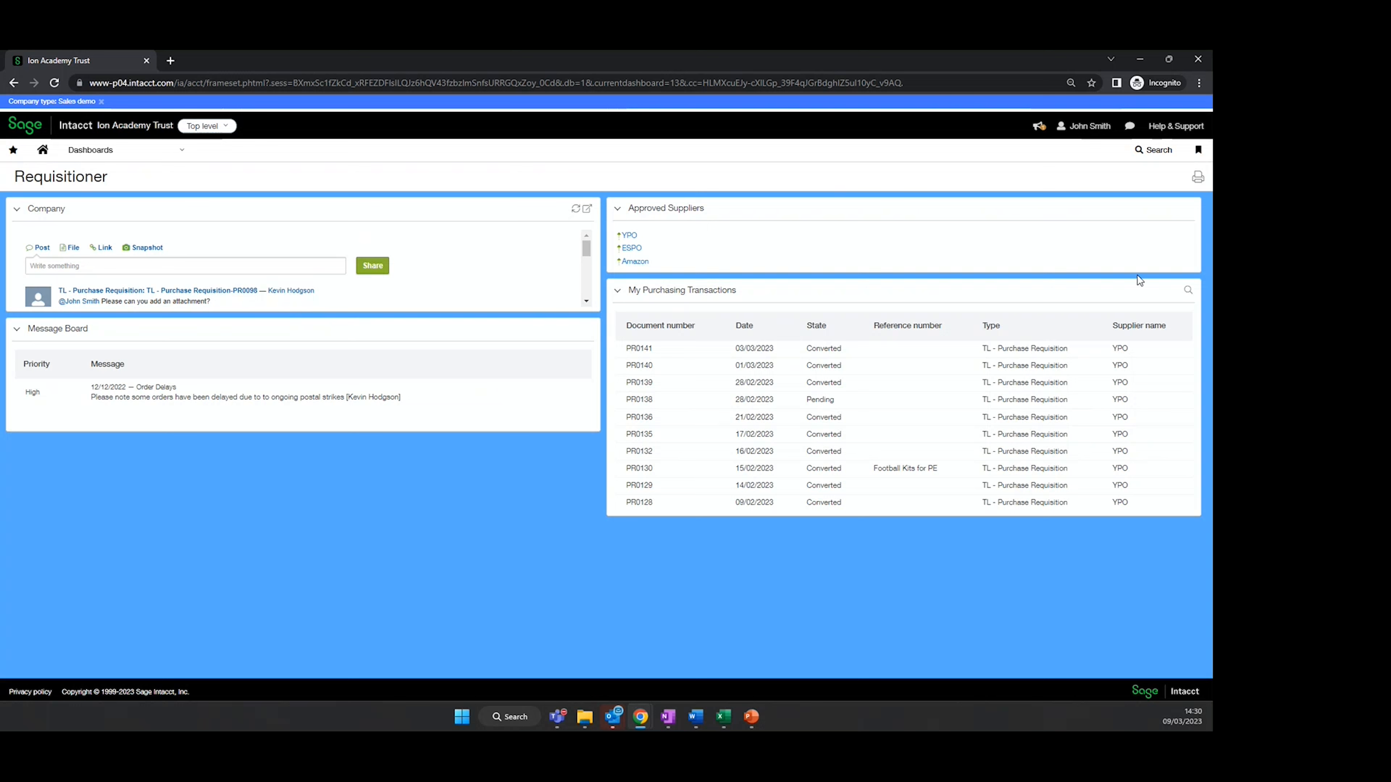
click(1190, 290)
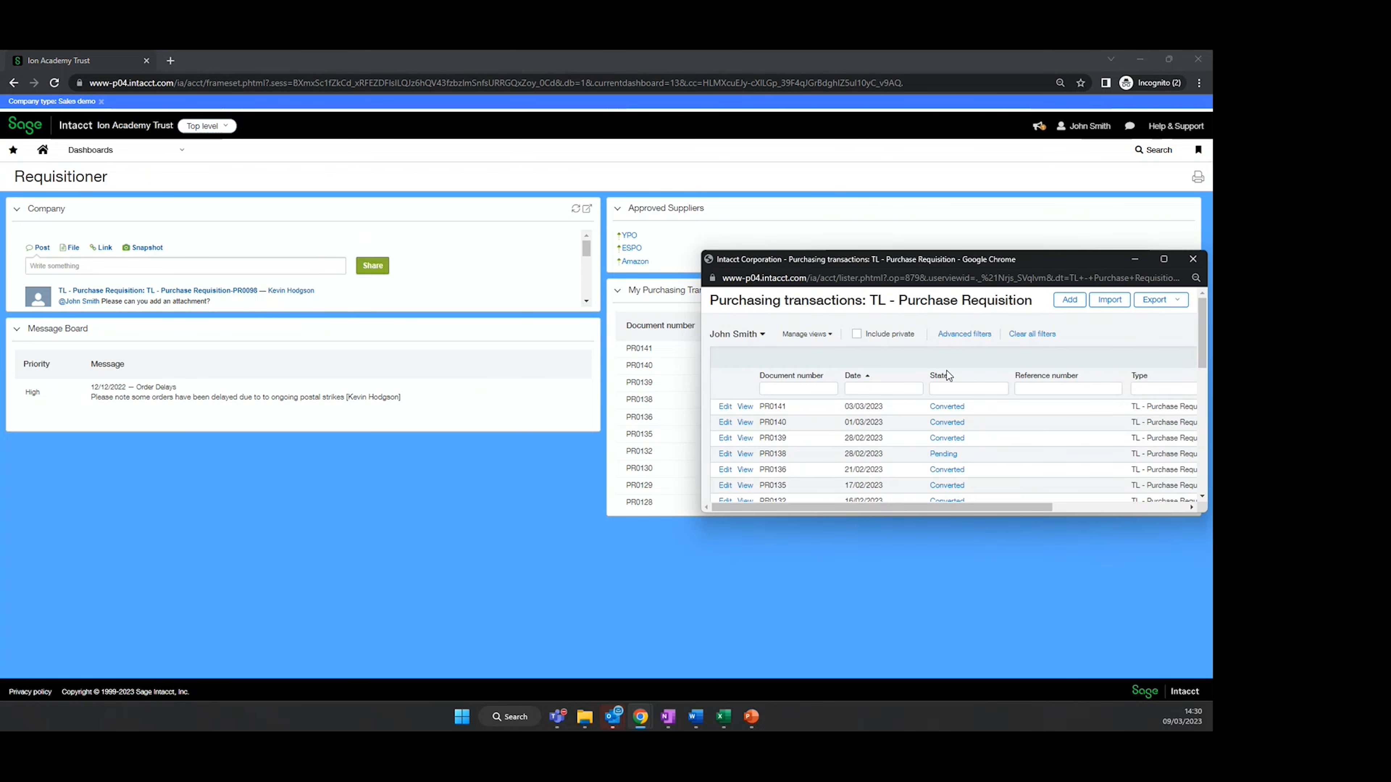
Add a purchase requisition for supplier YPO, attach the purchase attachment document and mark the requisition as File Attached
click(1083, 303)
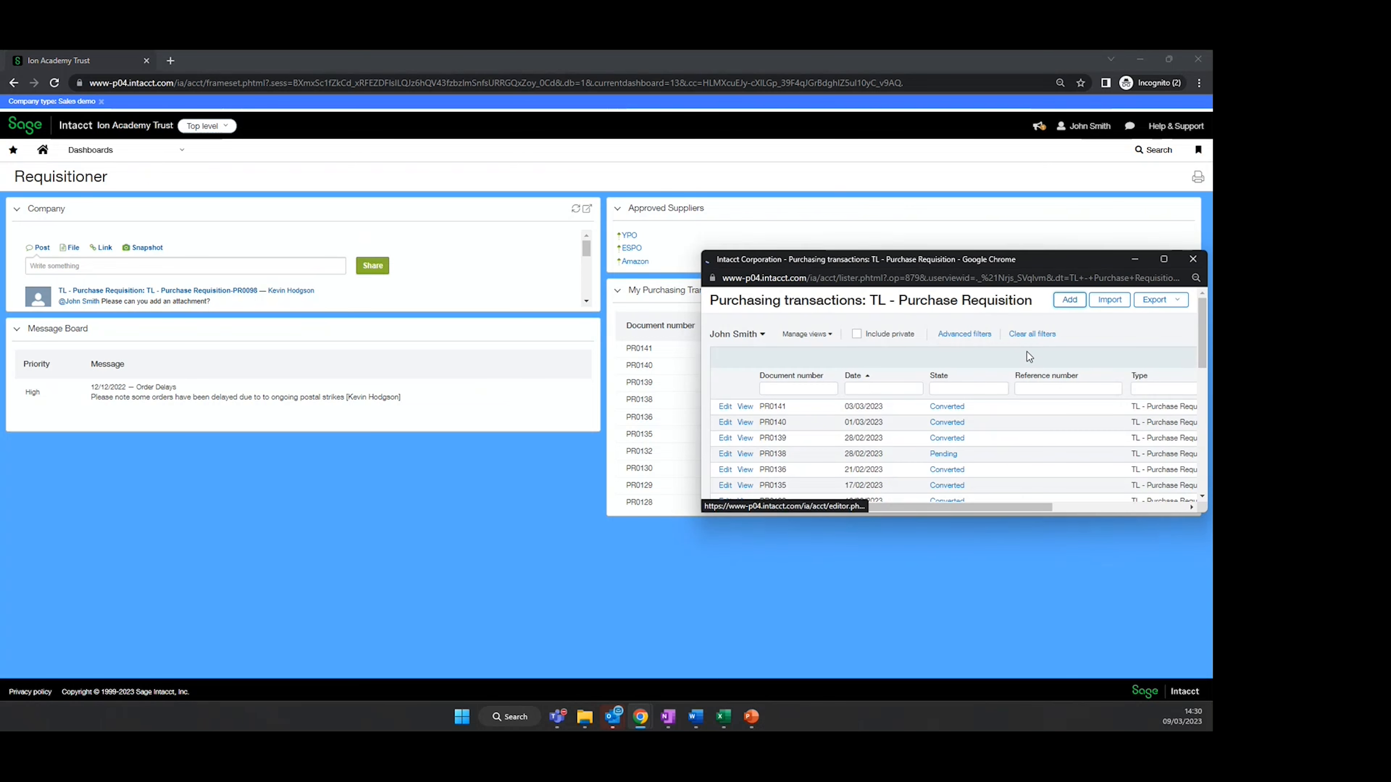
click(1164, 261)
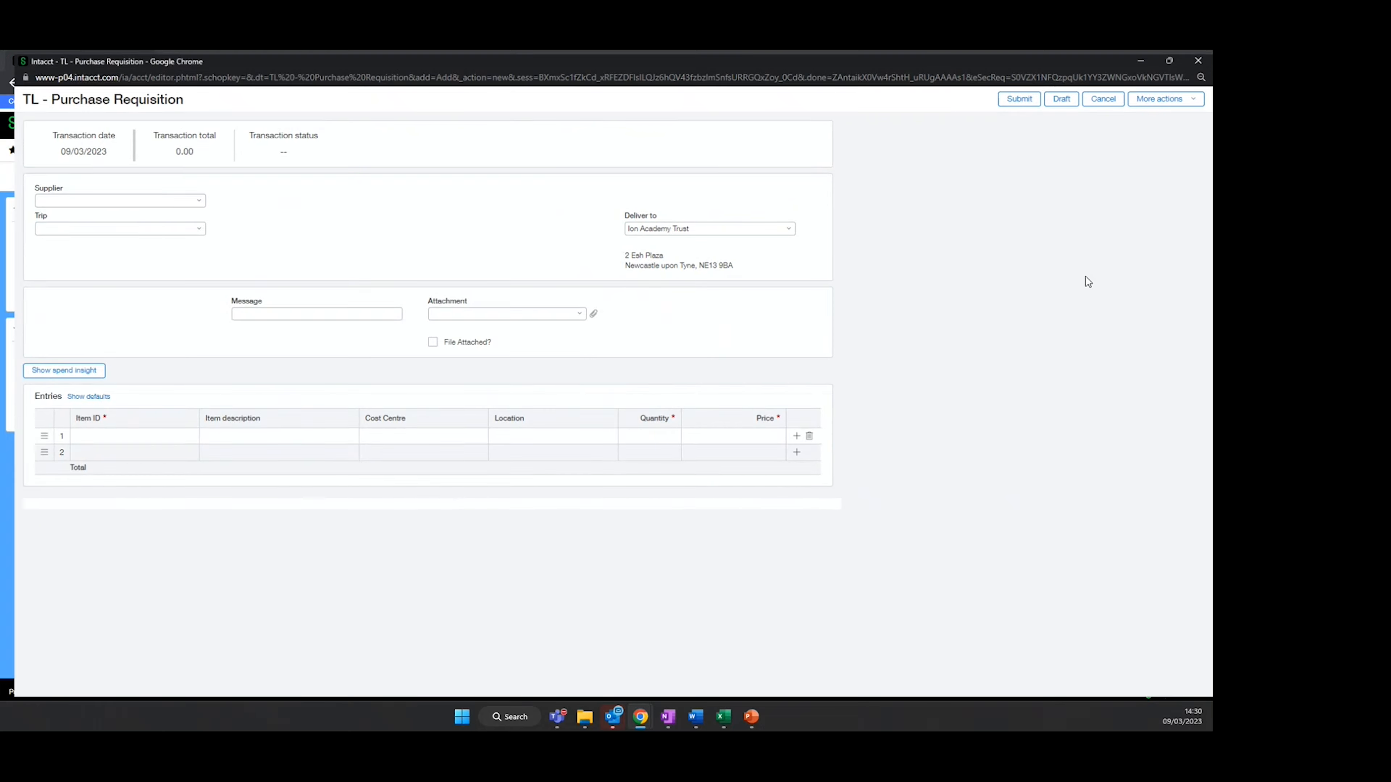
click(187, 200)
click(132, 234)
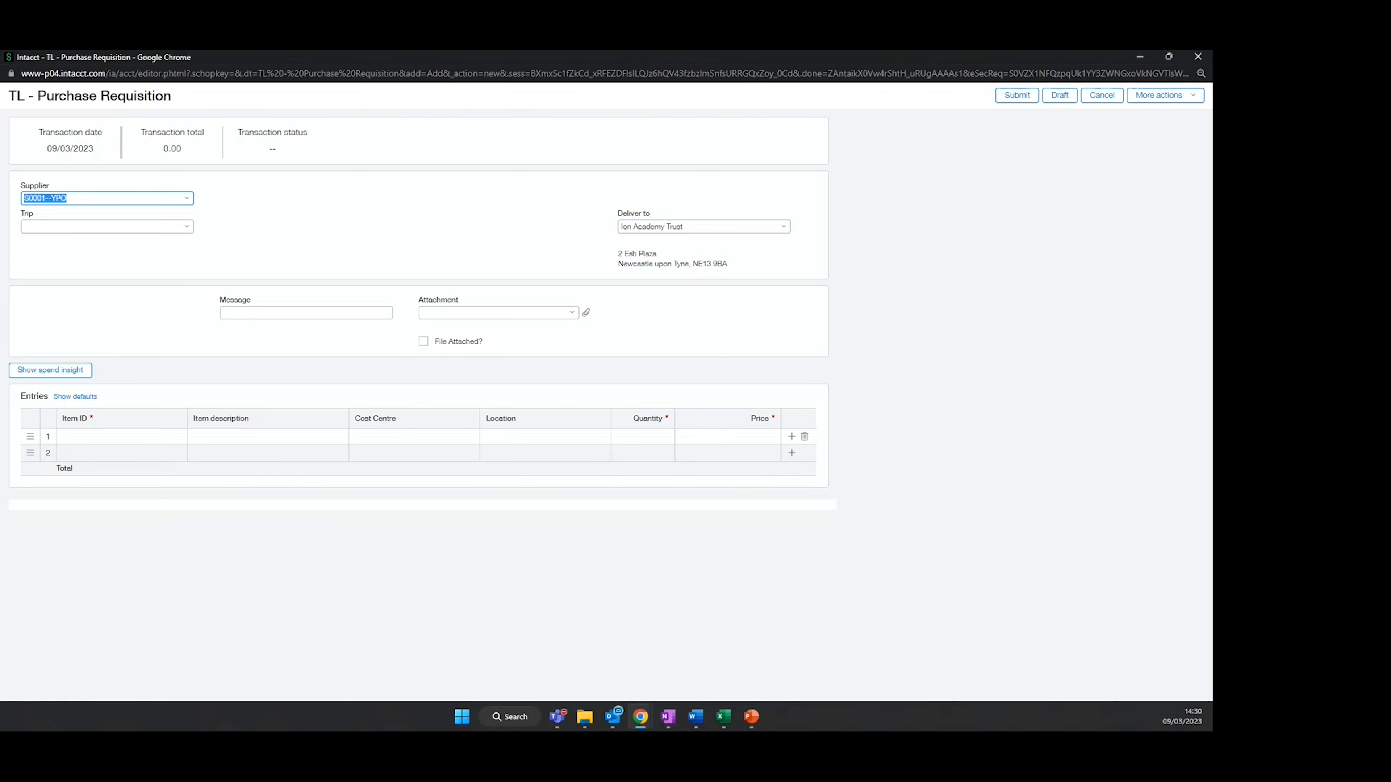
drag(866, 422, 450, 310)
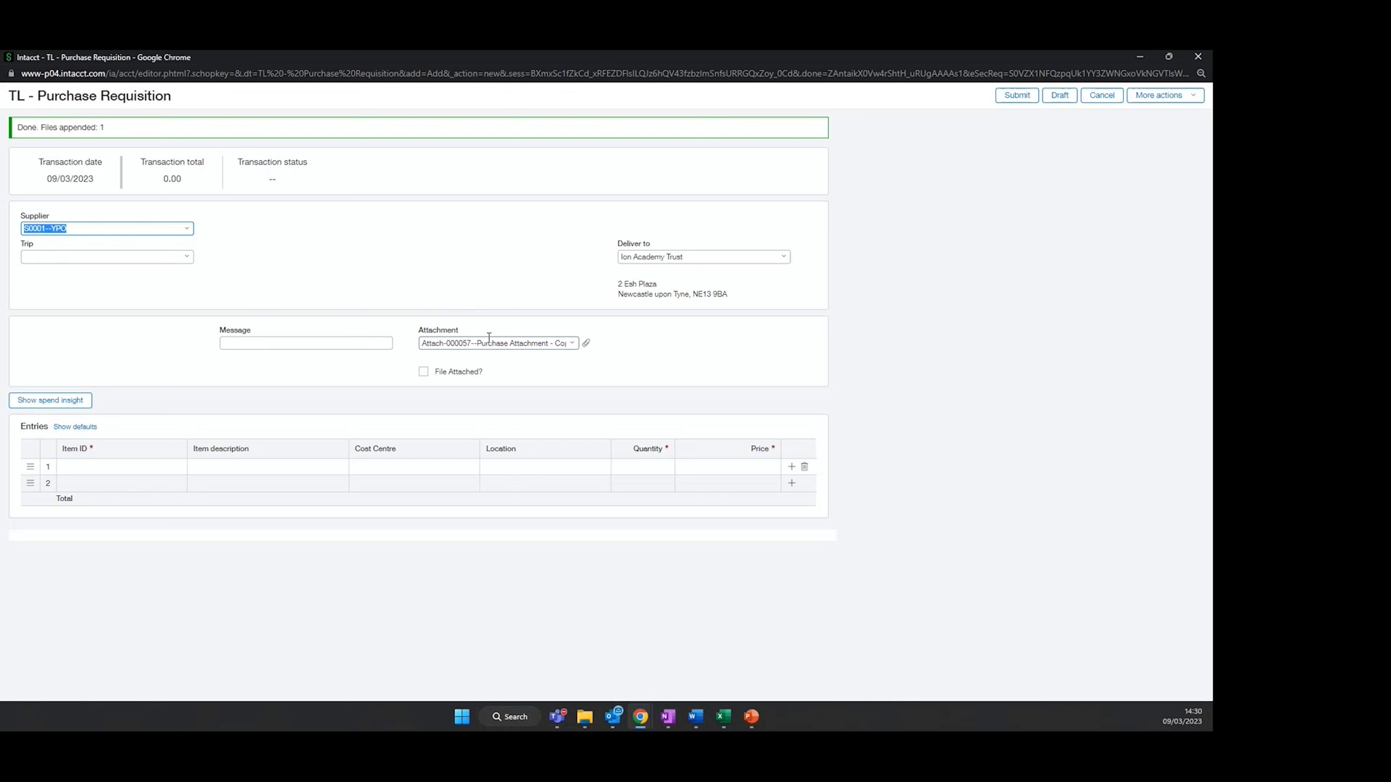
click(424, 373)
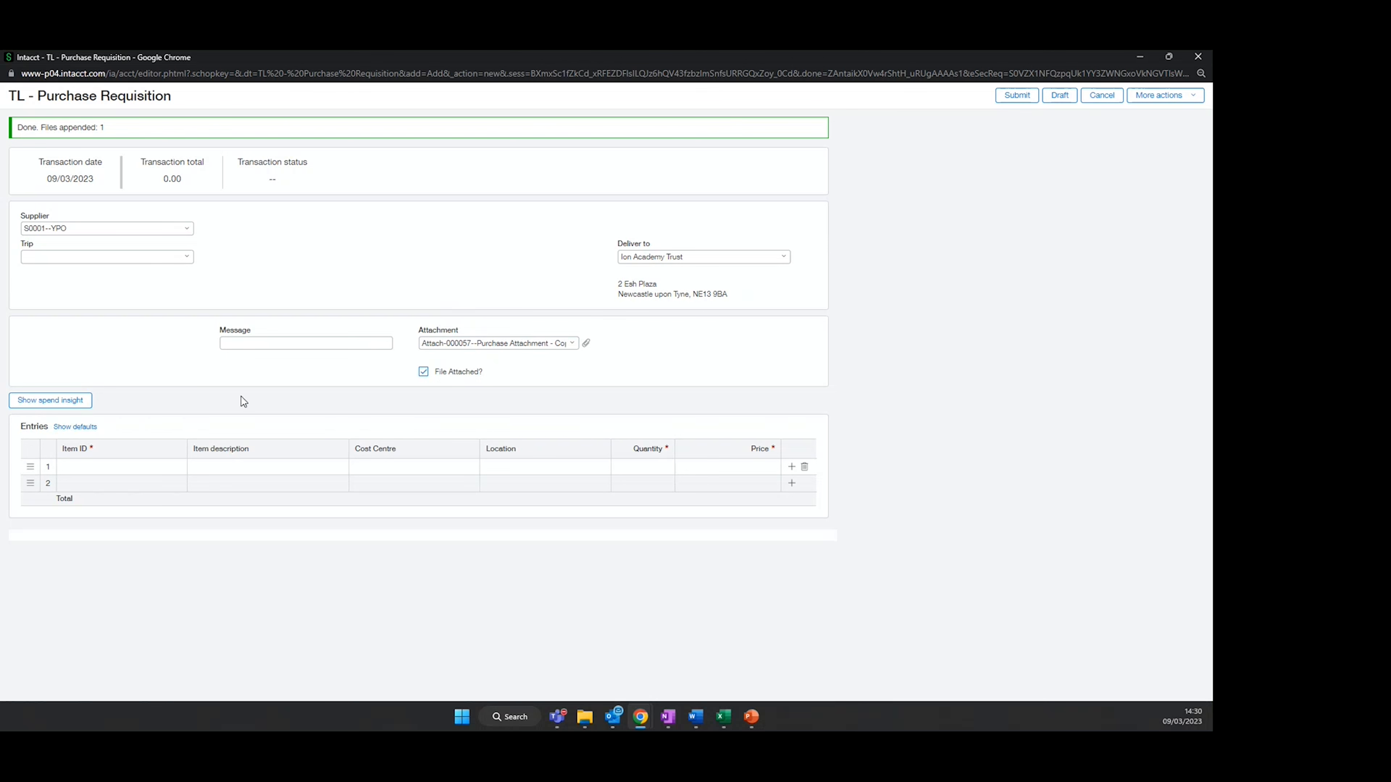
Search the item catalogue for "ipad" and add the iPad Air 256GB 4th gen as the requisition's first entry
click(126, 470)
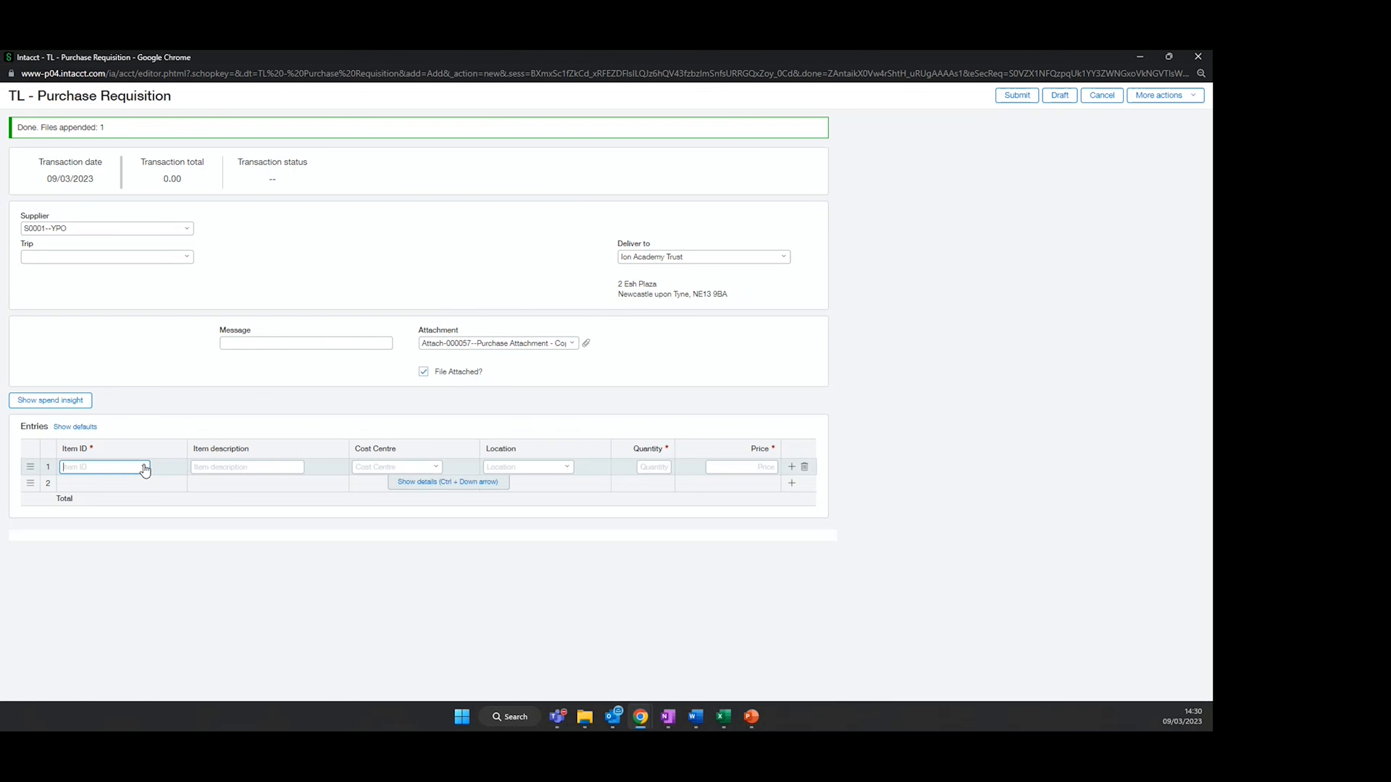
click(145, 469)
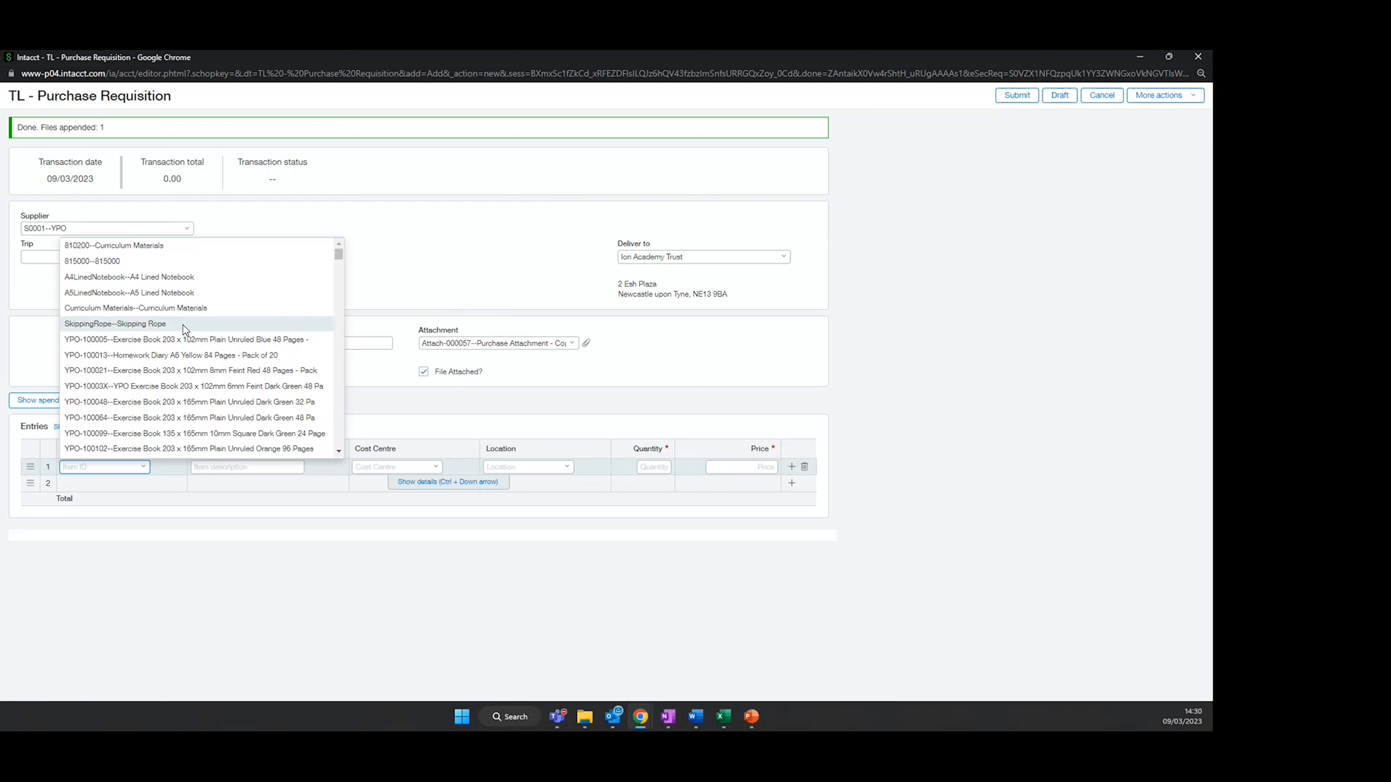
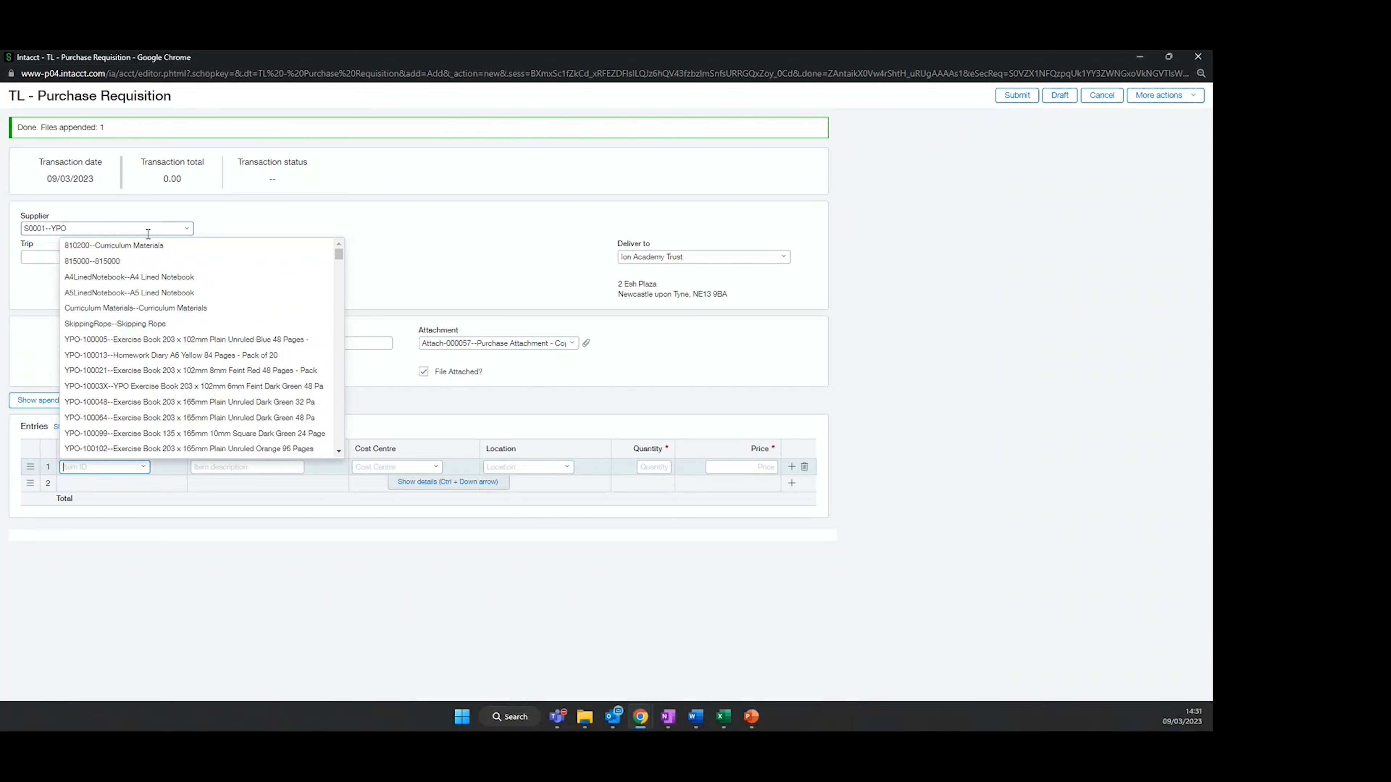
text(ipad)
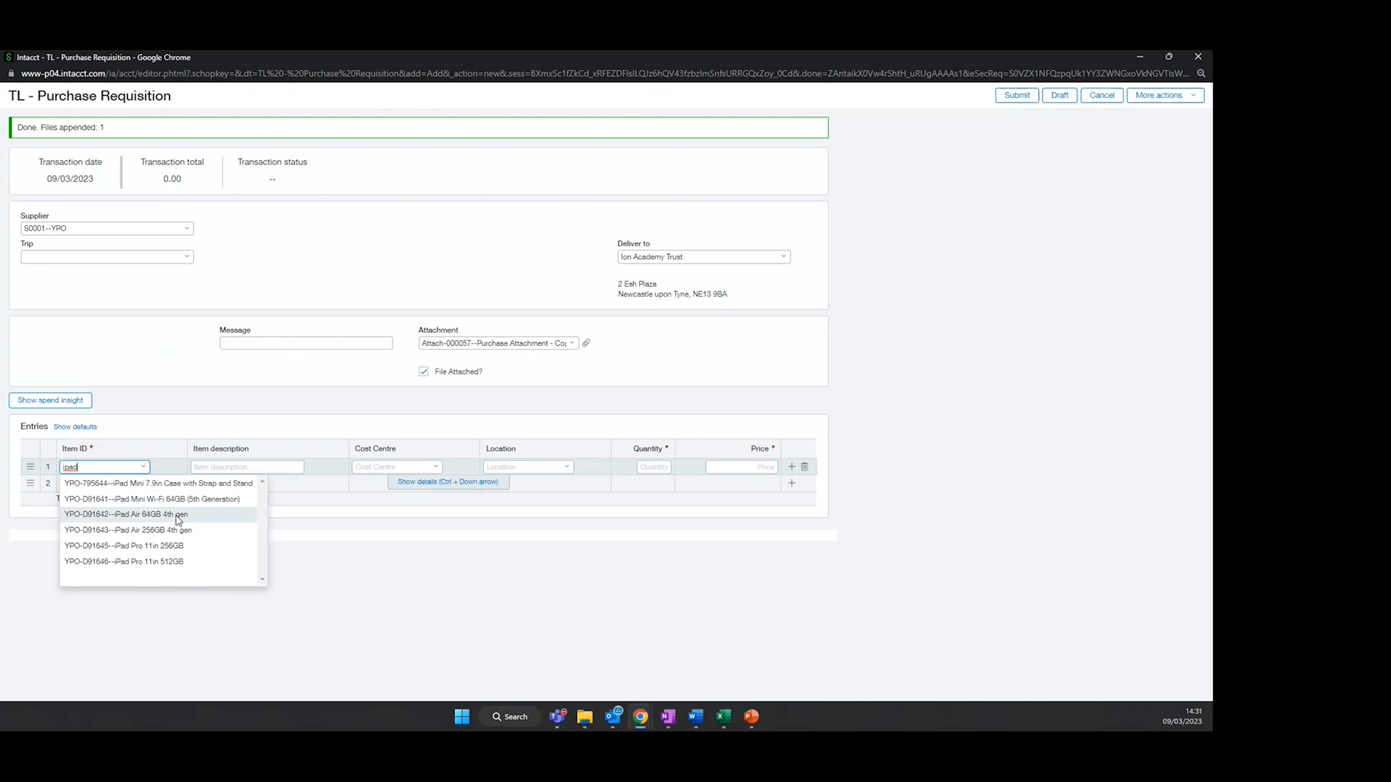
click(182, 530)
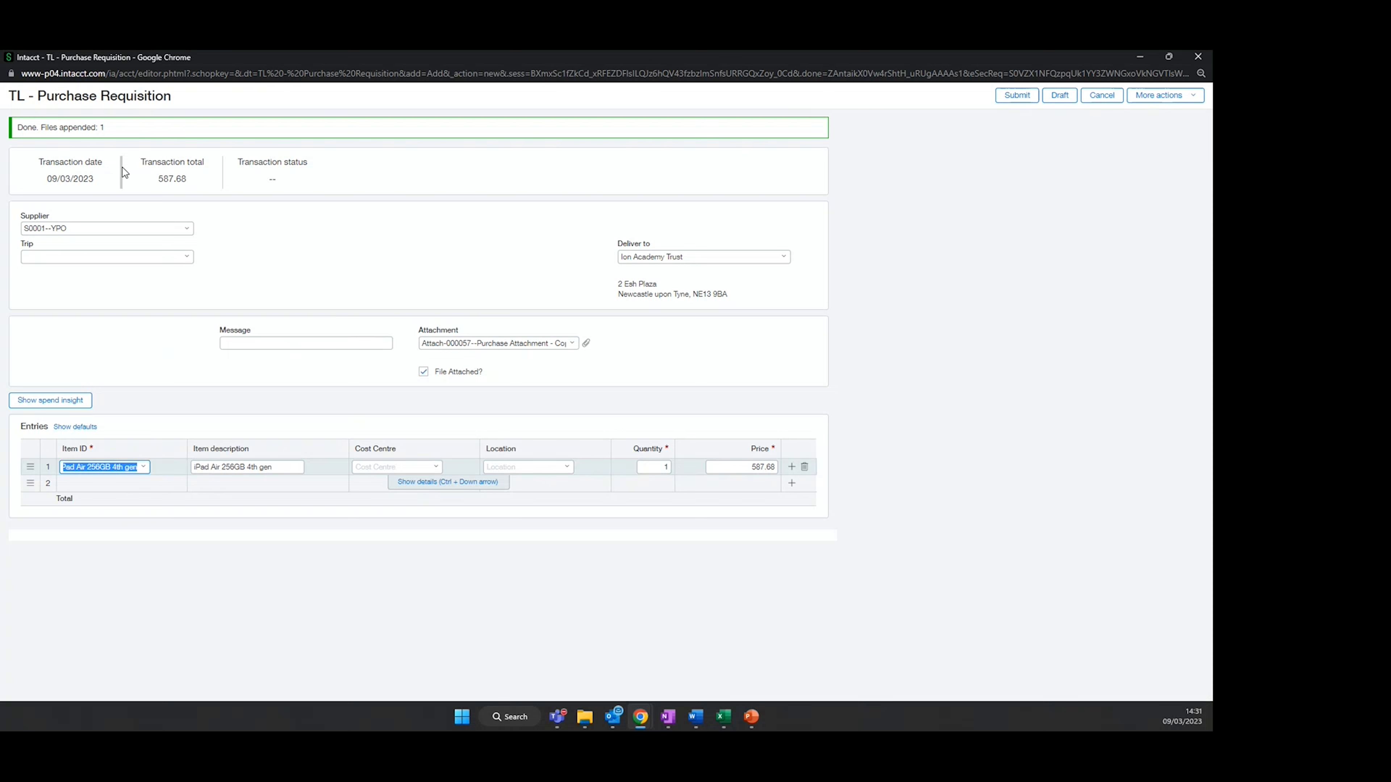
Assign the iPad entry to cost centre PE--Physical Education and location E-200--Swaledale Academy, and submit the requisition
click(435, 468)
click(419, 484)
click(566, 470)
click(546, 511)
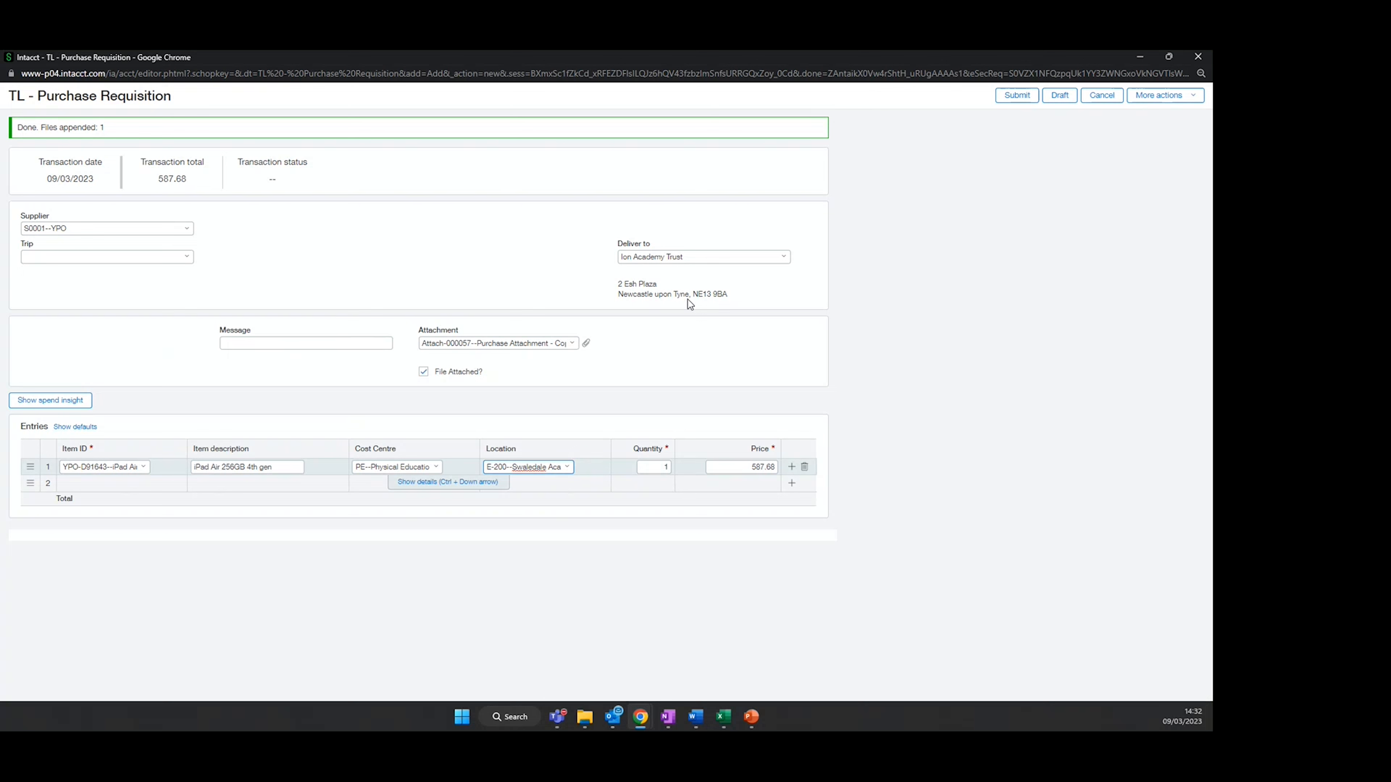
click(1009, 96)
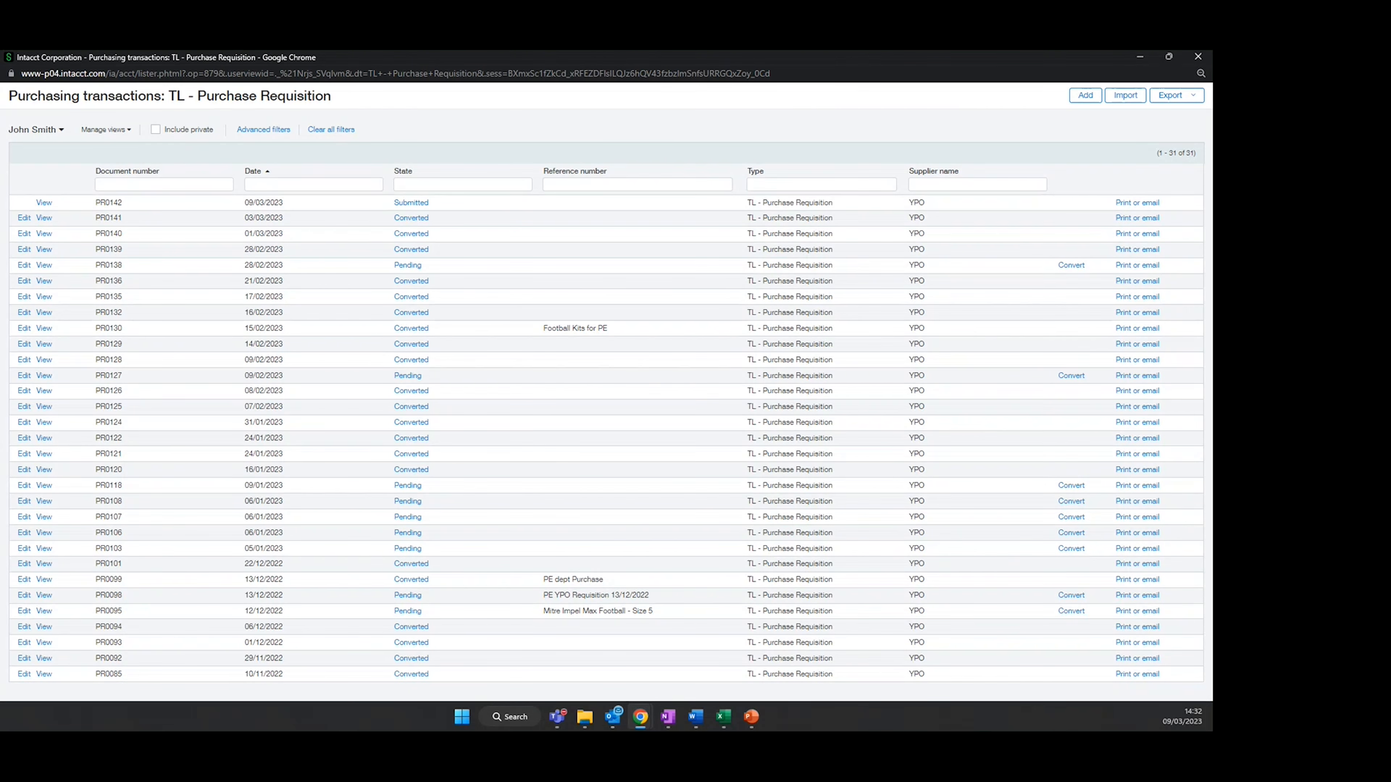
Open the purchasing approval notification email in Outlook, check its requester and transaction details, and close it
key(alt+Tab)
drag(999, 59, 1386, 293)
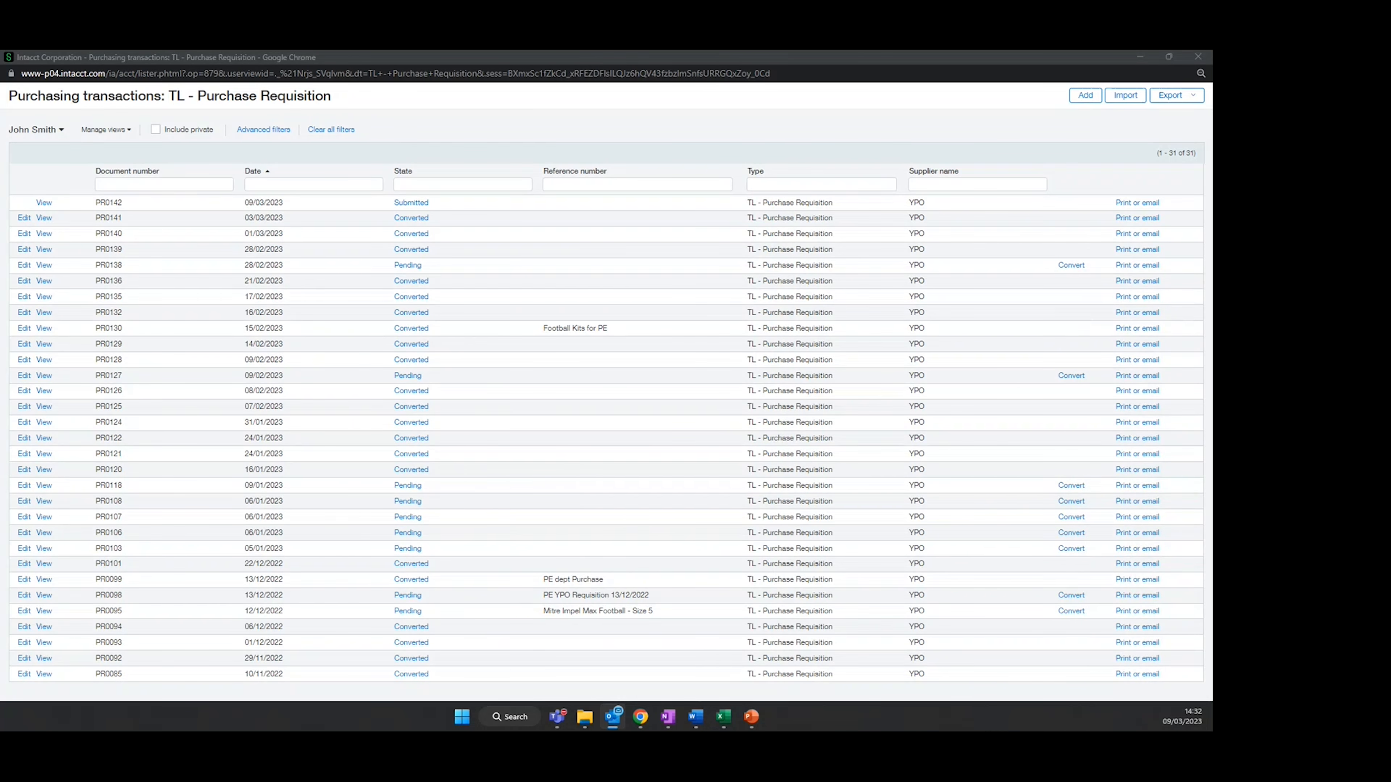
drag(1388, 263, 795, 126)
drag(196, 421, 206, 419)
click(206, 419)
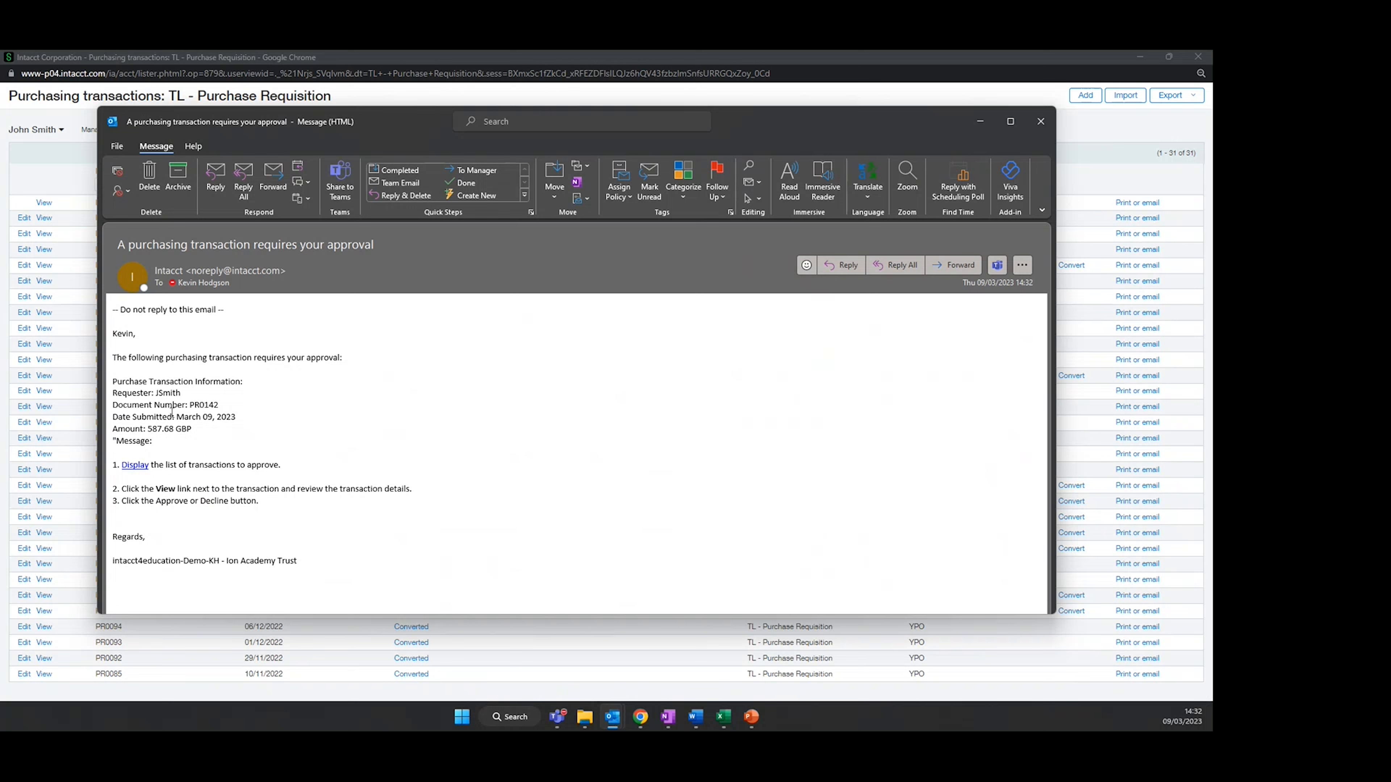
double_click(172, 394)
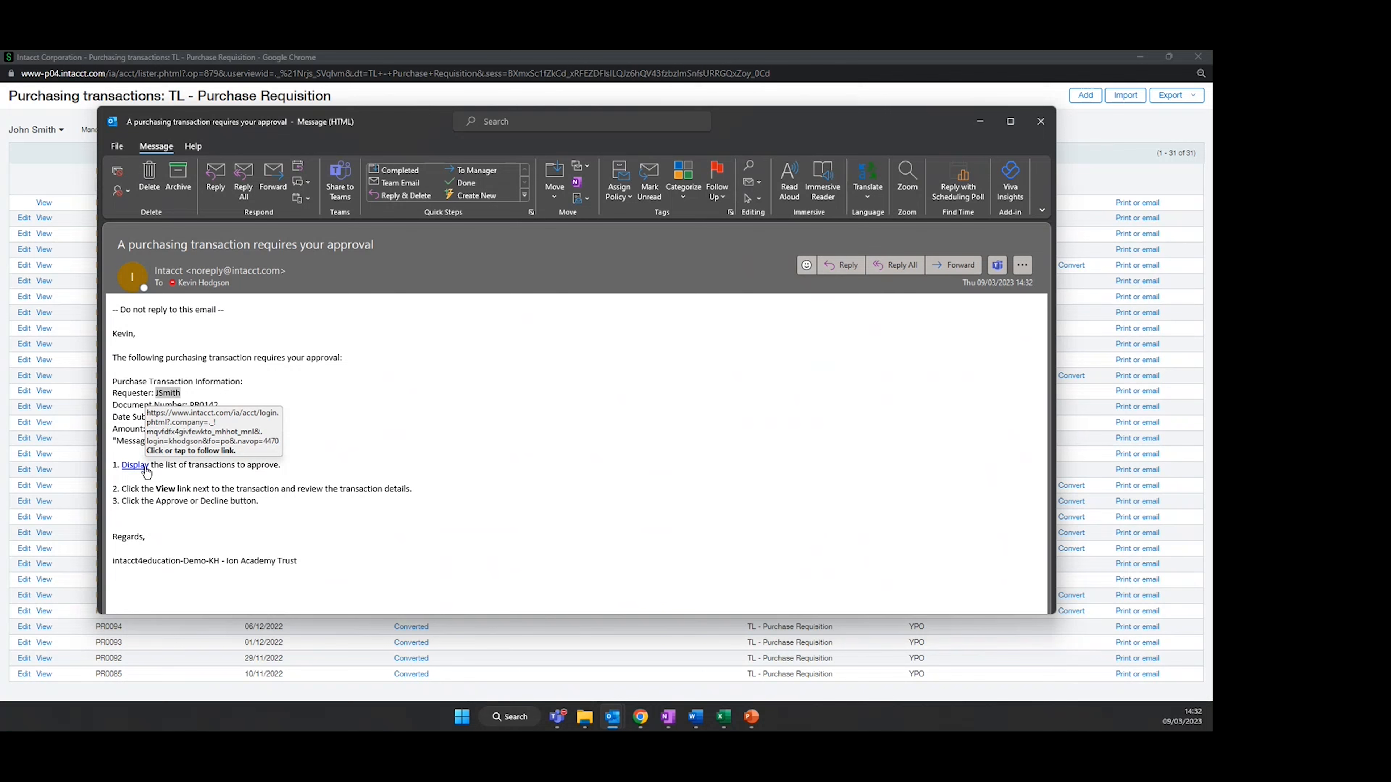
click(1040, 117)
Switch to the budget holder's browser session and open the full Approve transactions list to locate the new requisition
click(1197, 58)
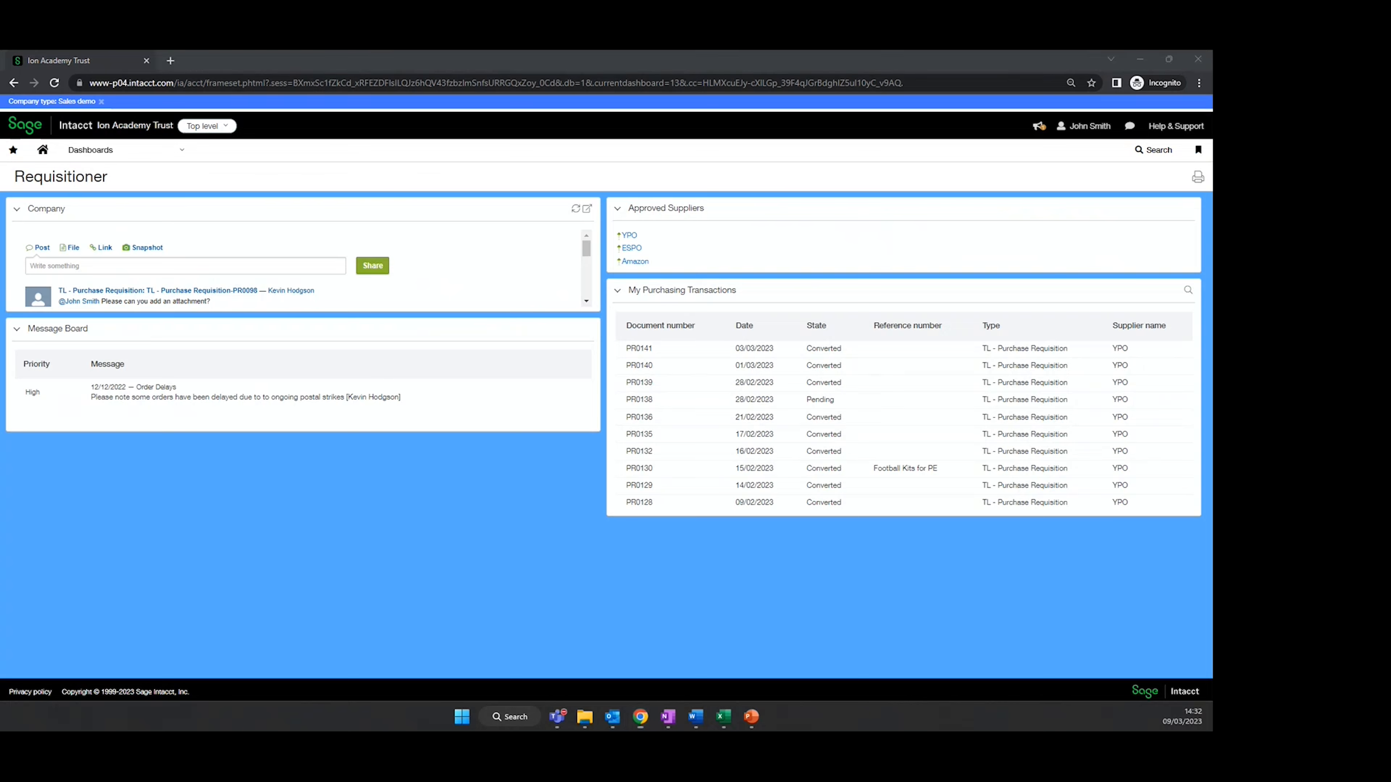
key(alt+Tab)
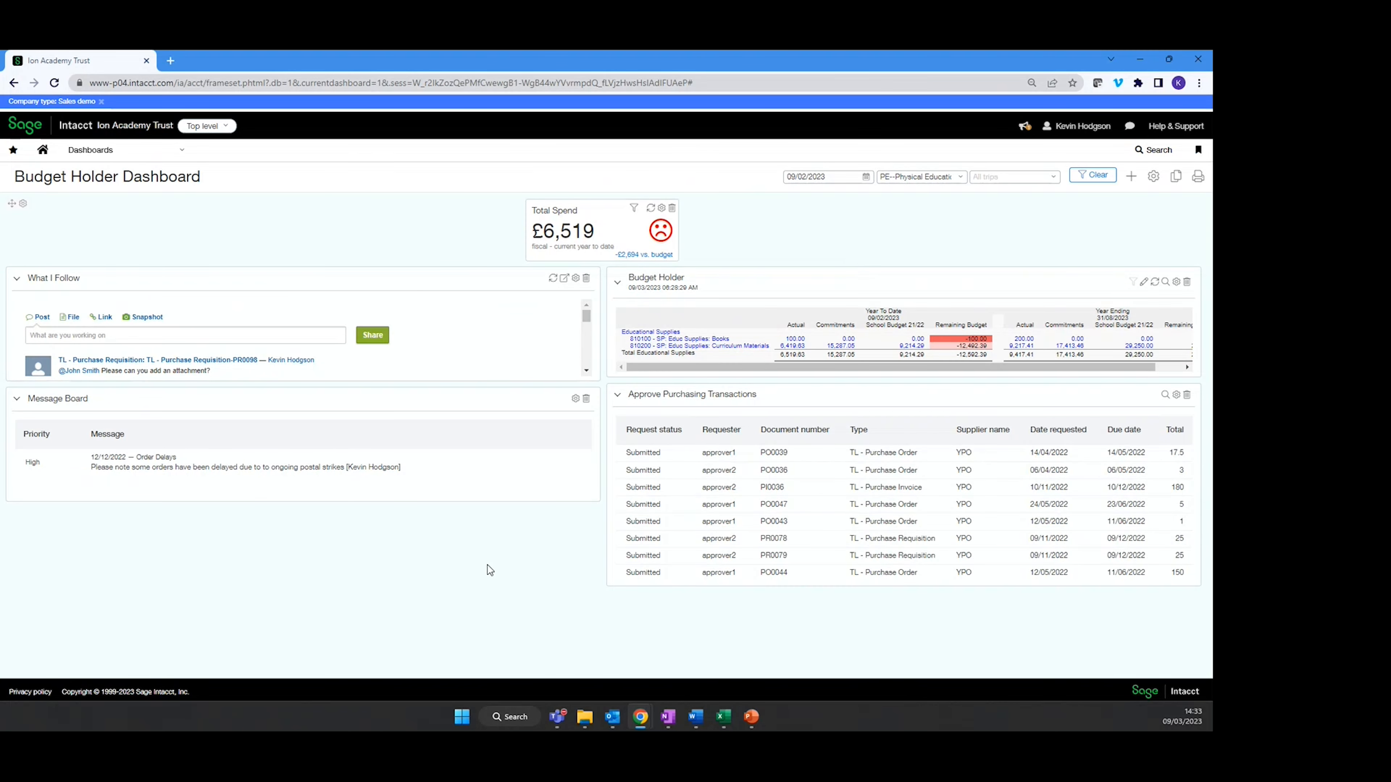
click(1163, 395)
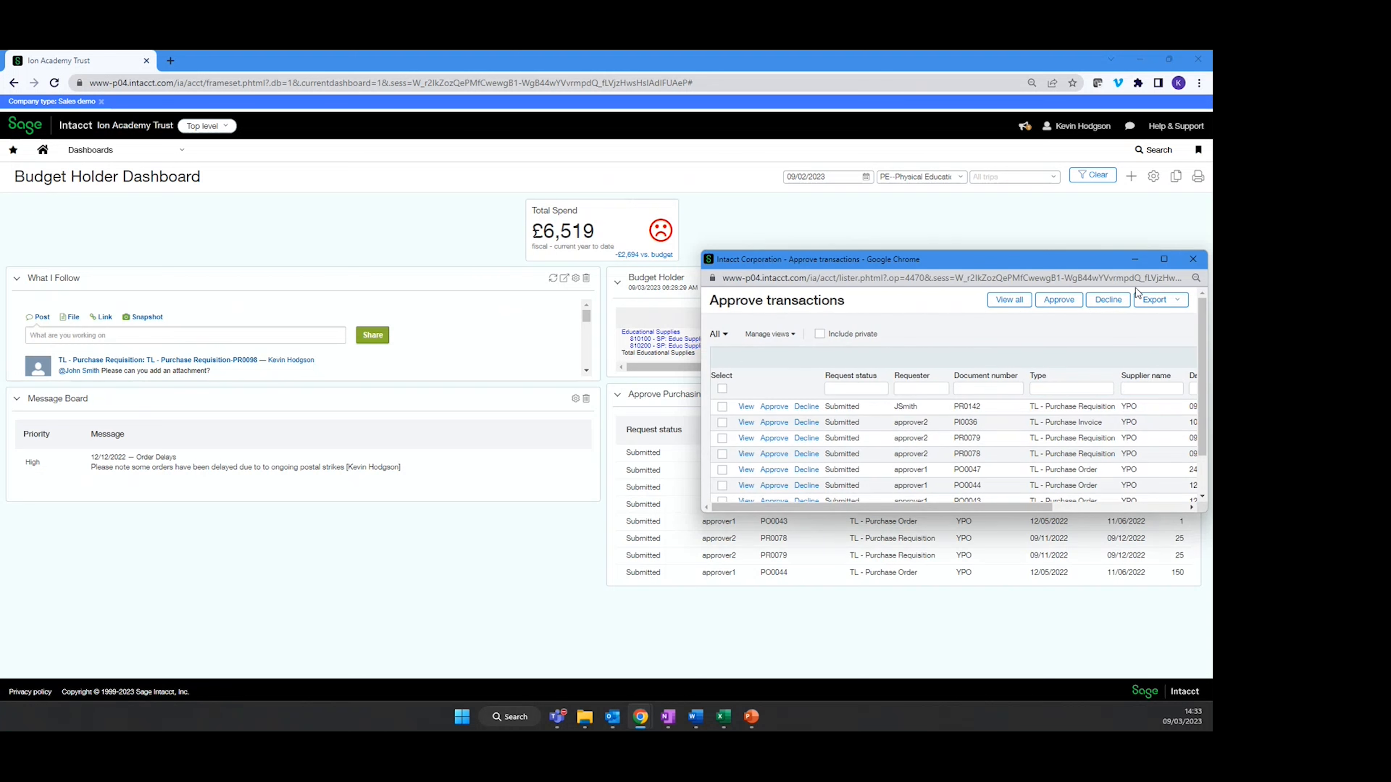
click(1163, 259)
drag(332, 206, 303, 203)
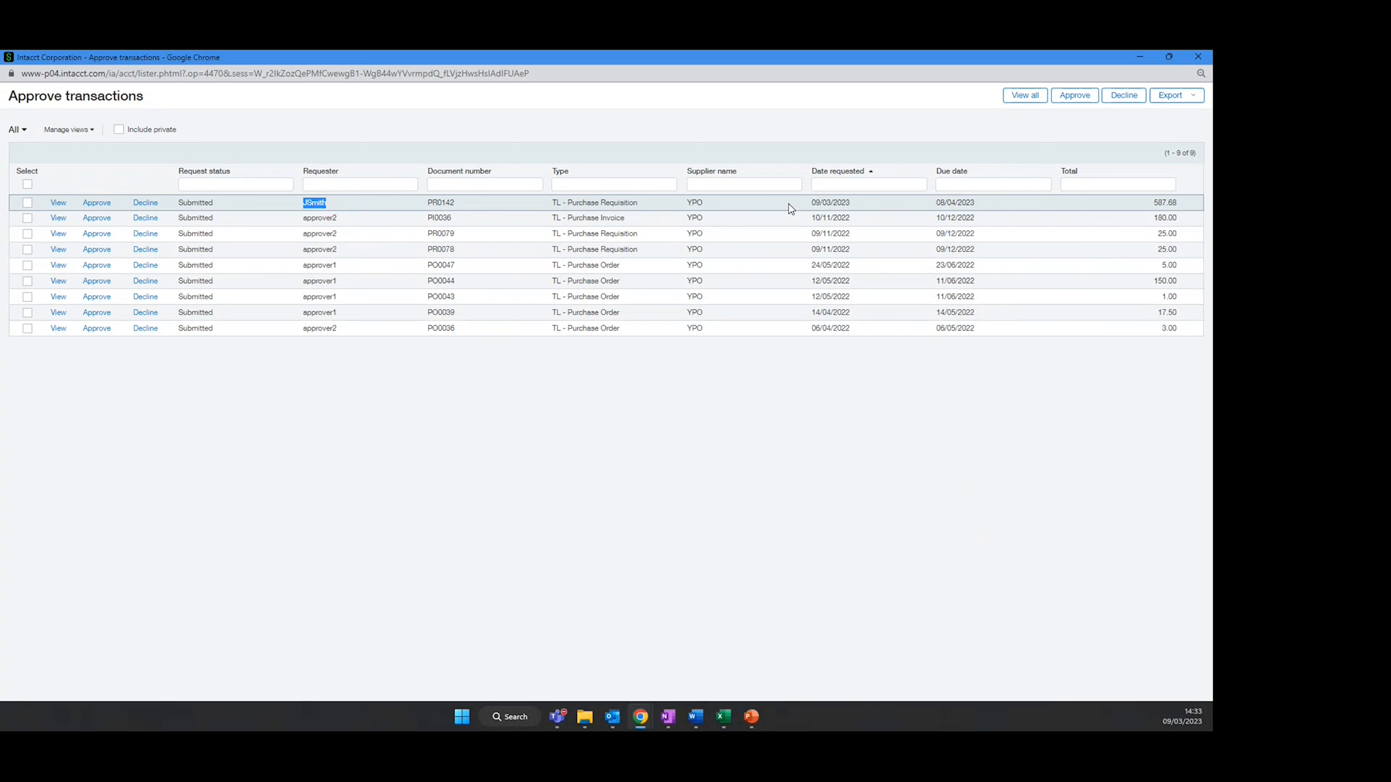
View the newly submitted YPO requisition and examine its spend insight by cost centre, location, GL account and funds available
click(58, 203)
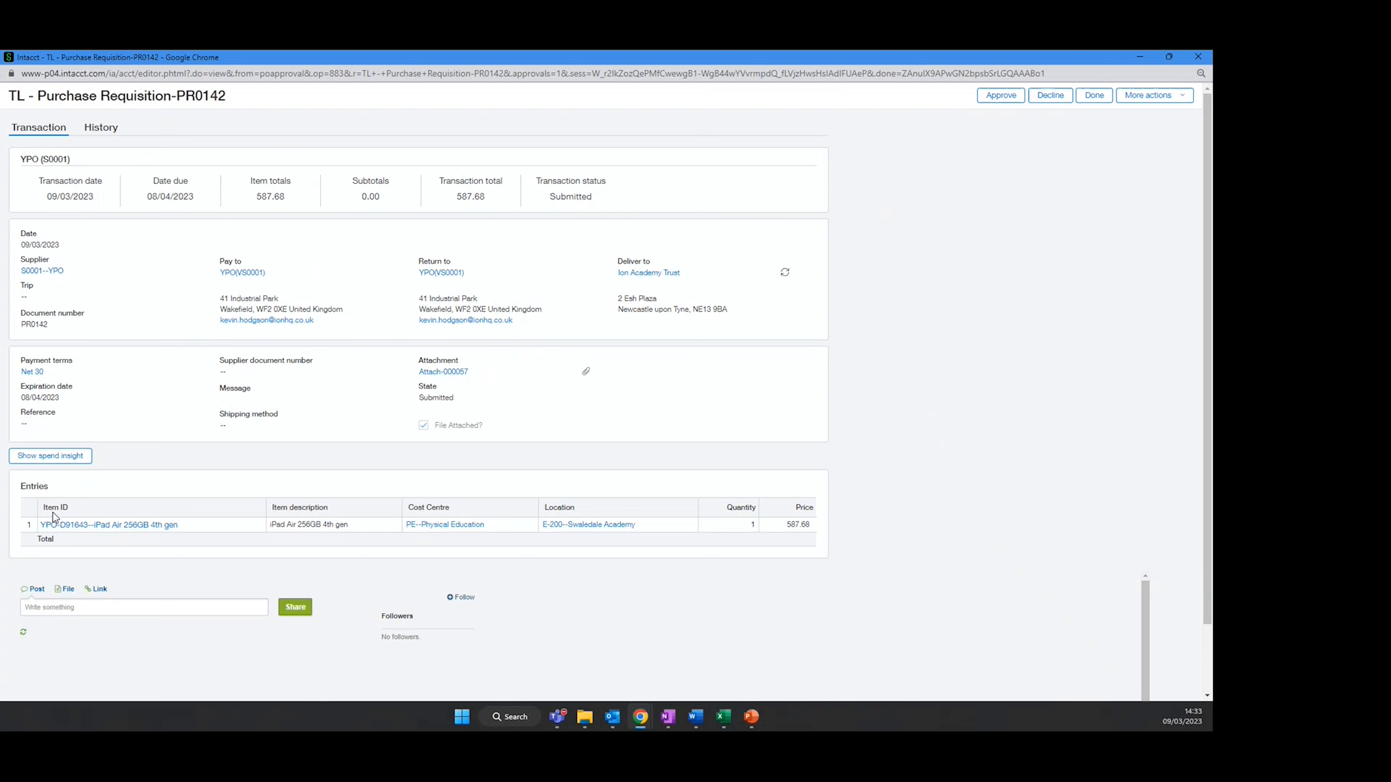
click(56, 455)
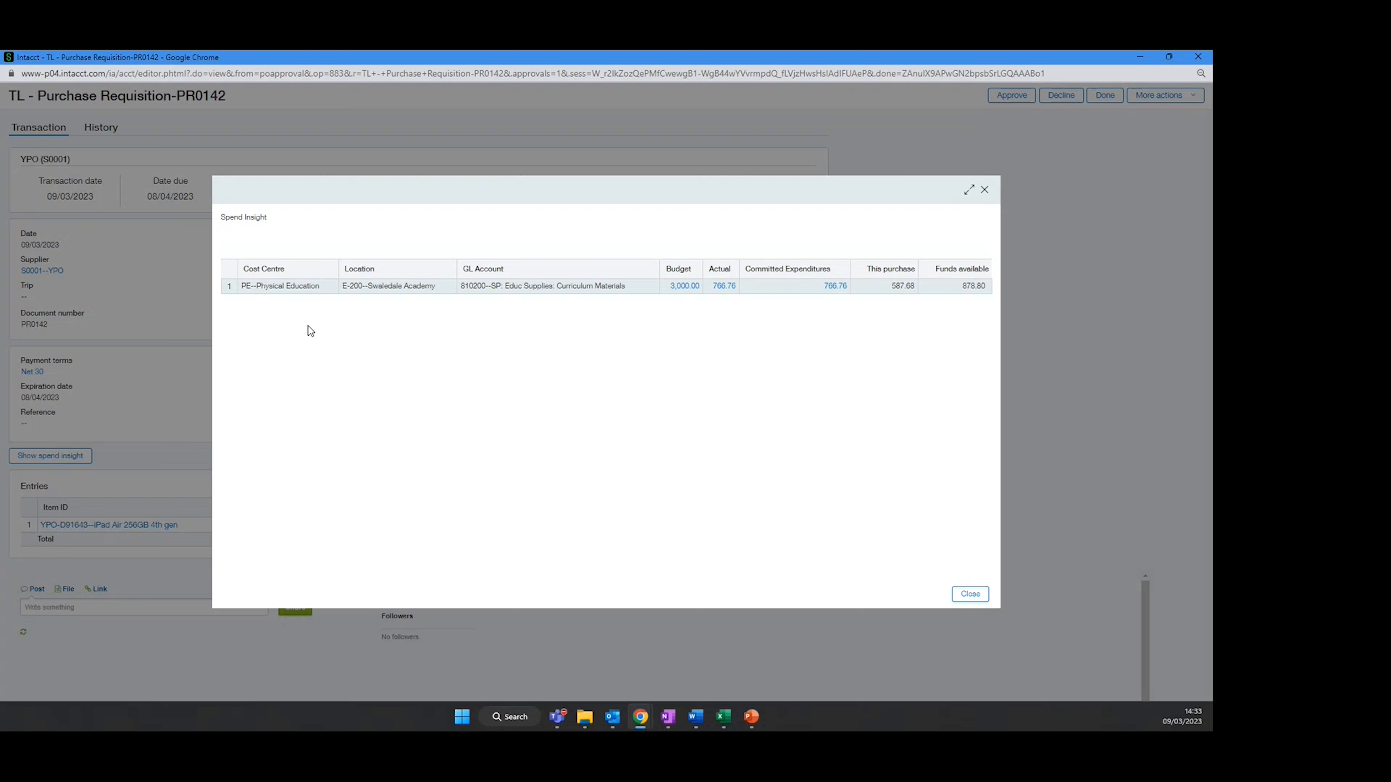
drag(619, 286, 501, 271)
click(555, 292)
drag(625, 286, 549, 282)
click(470, 283)
drag(961, 285, 986, 287)
click(639, 515)
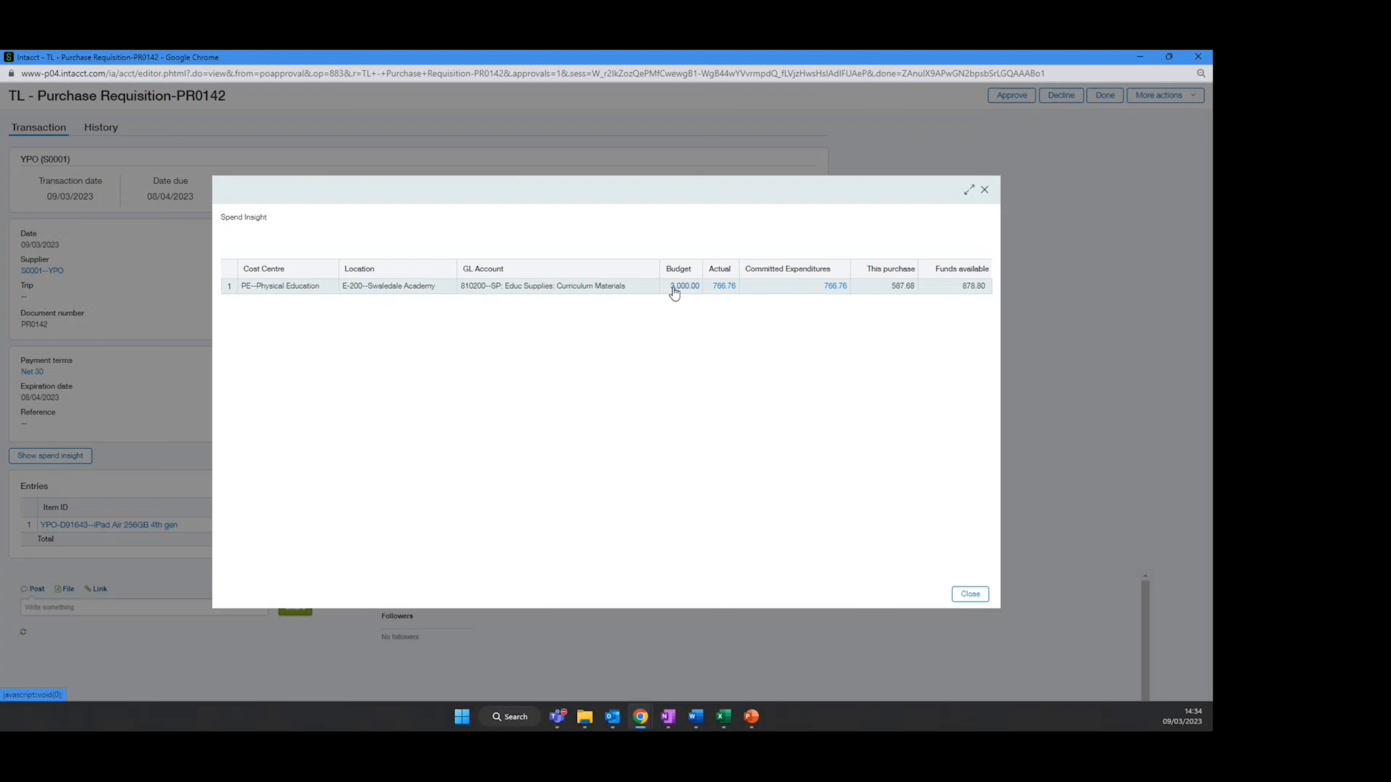
Drill into the Actual figure's General Ledger report, then close the report, the spend insight and the requisition
click(724, 290)
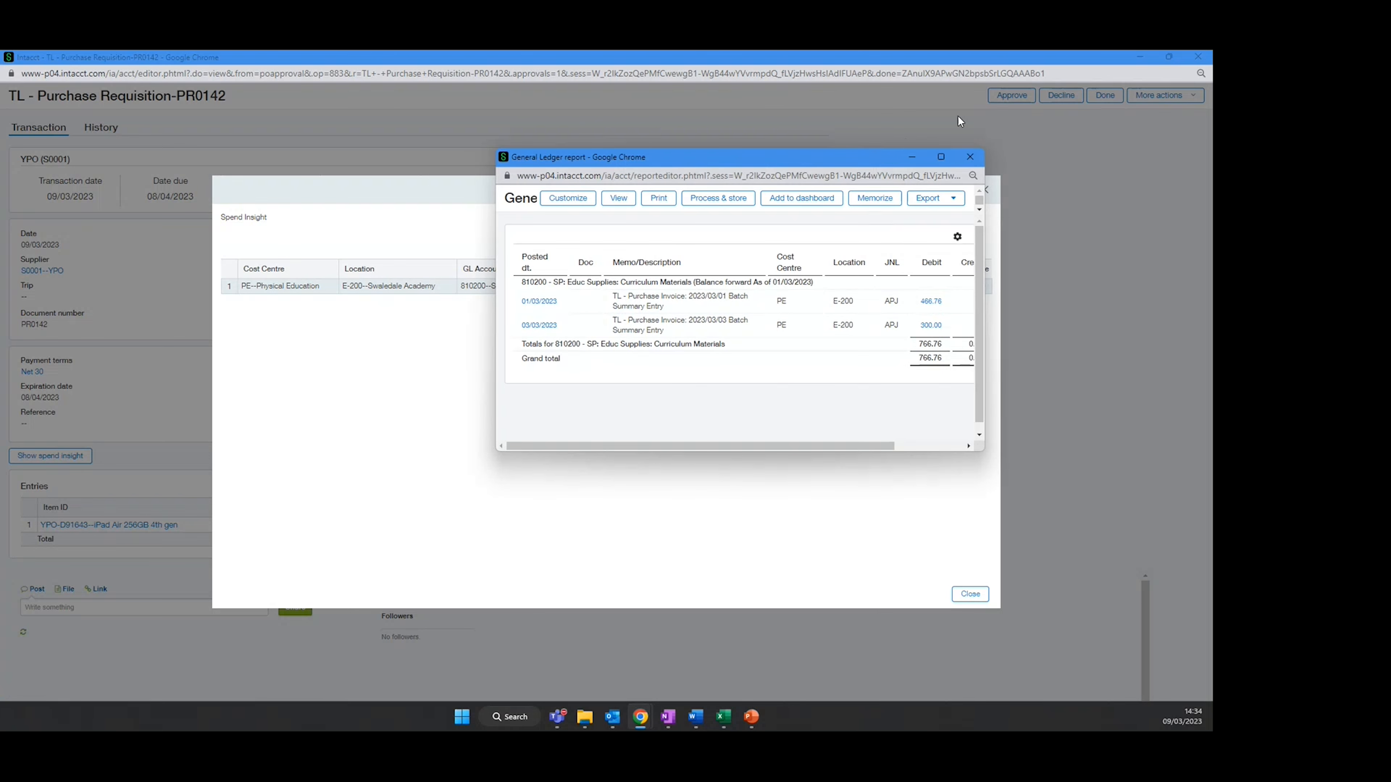
click(972, 158)
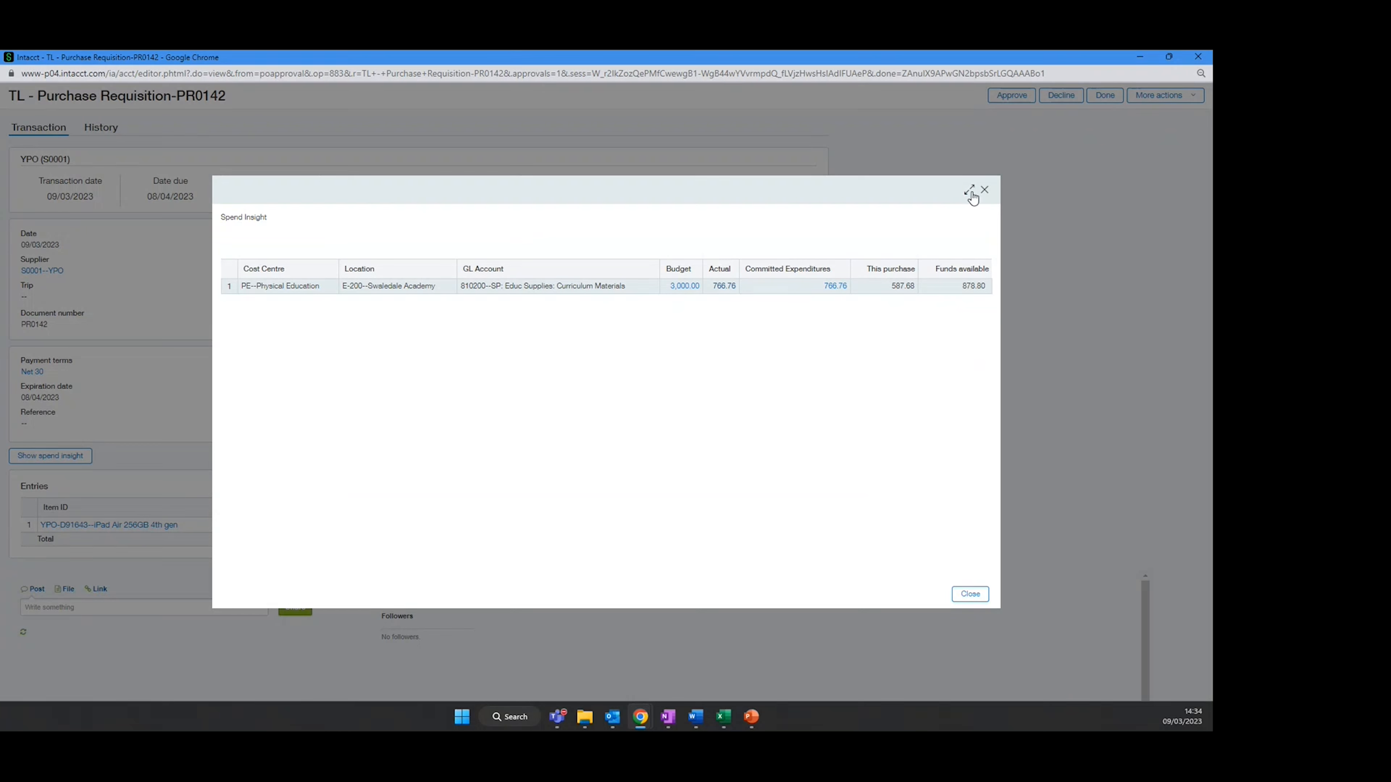
click(983, 190)
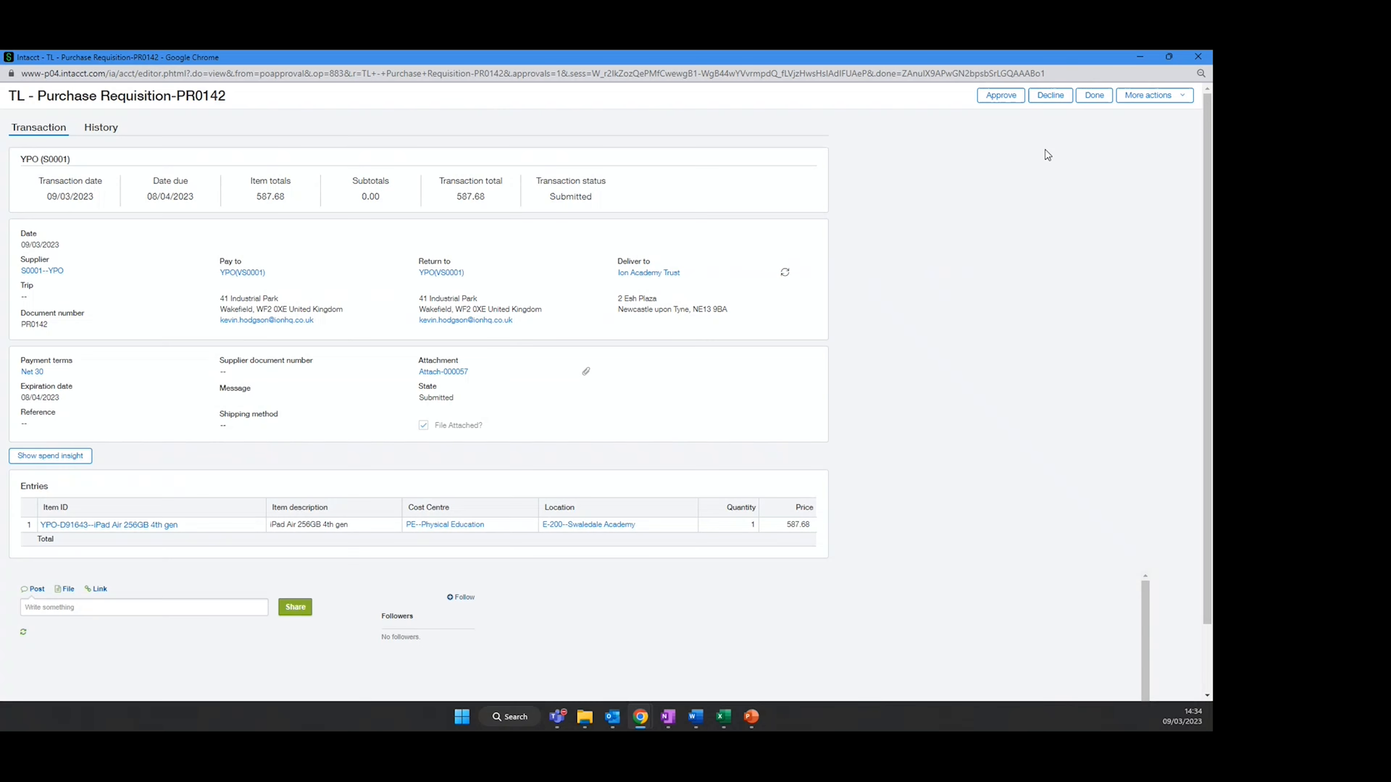
click(1196, 58)
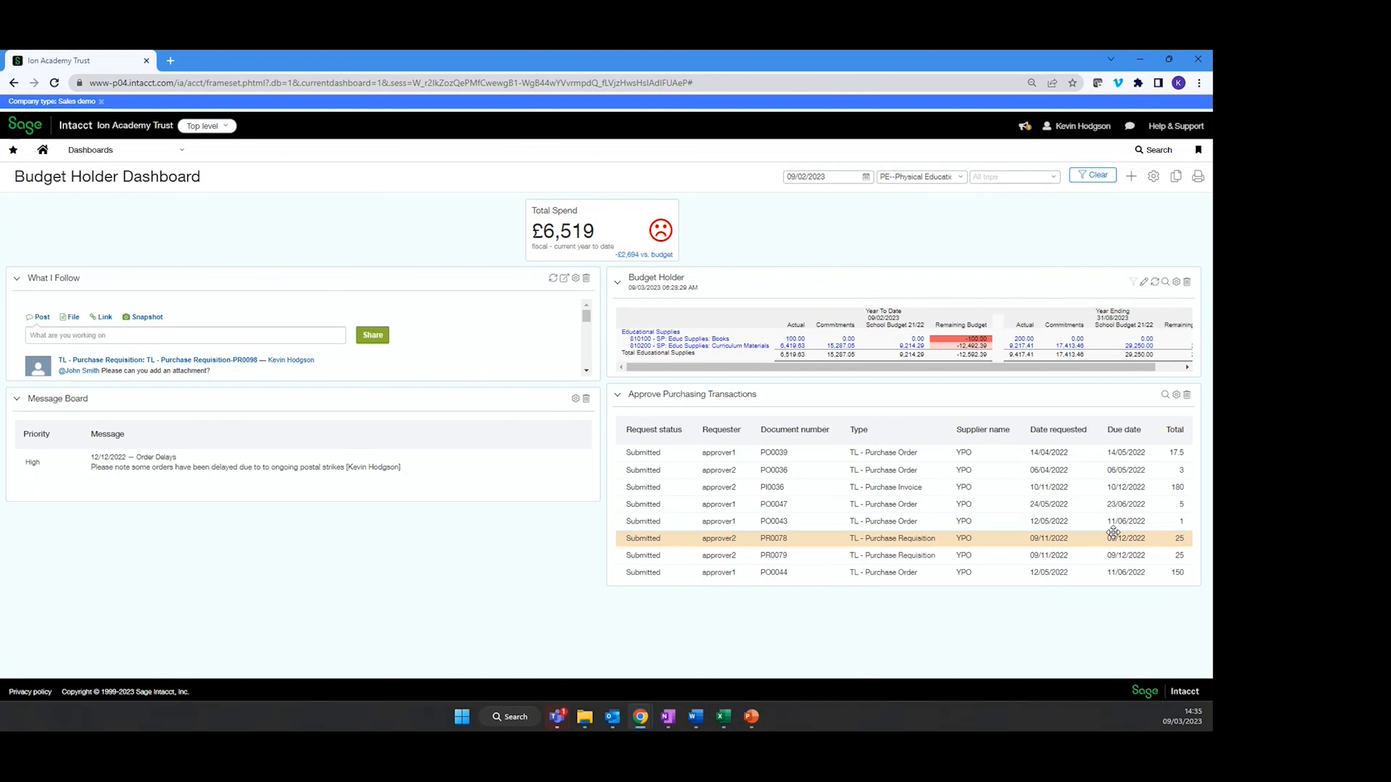
Approve the newly submitted YPO requisition from the Approve transactions list without a comment, and close the list
click(1166, 400)
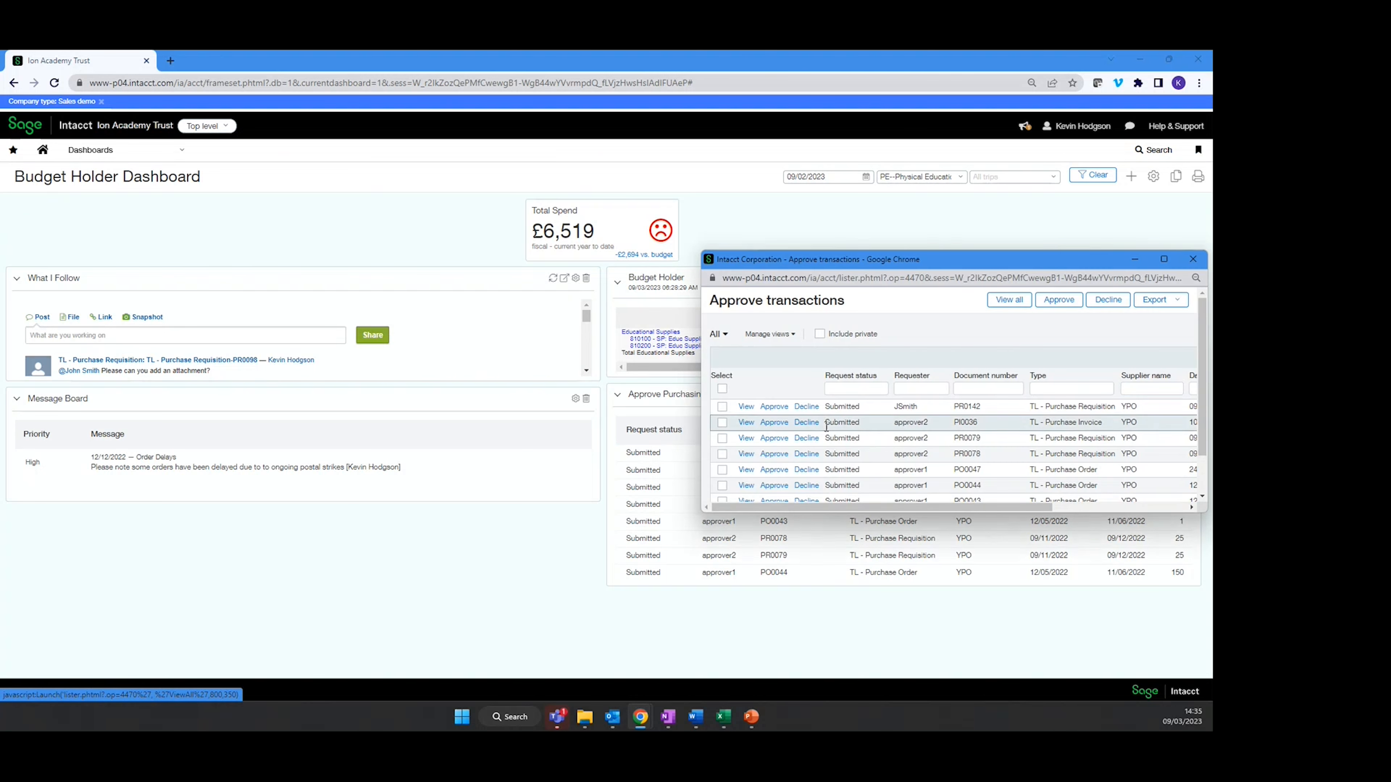
click(779, 414)
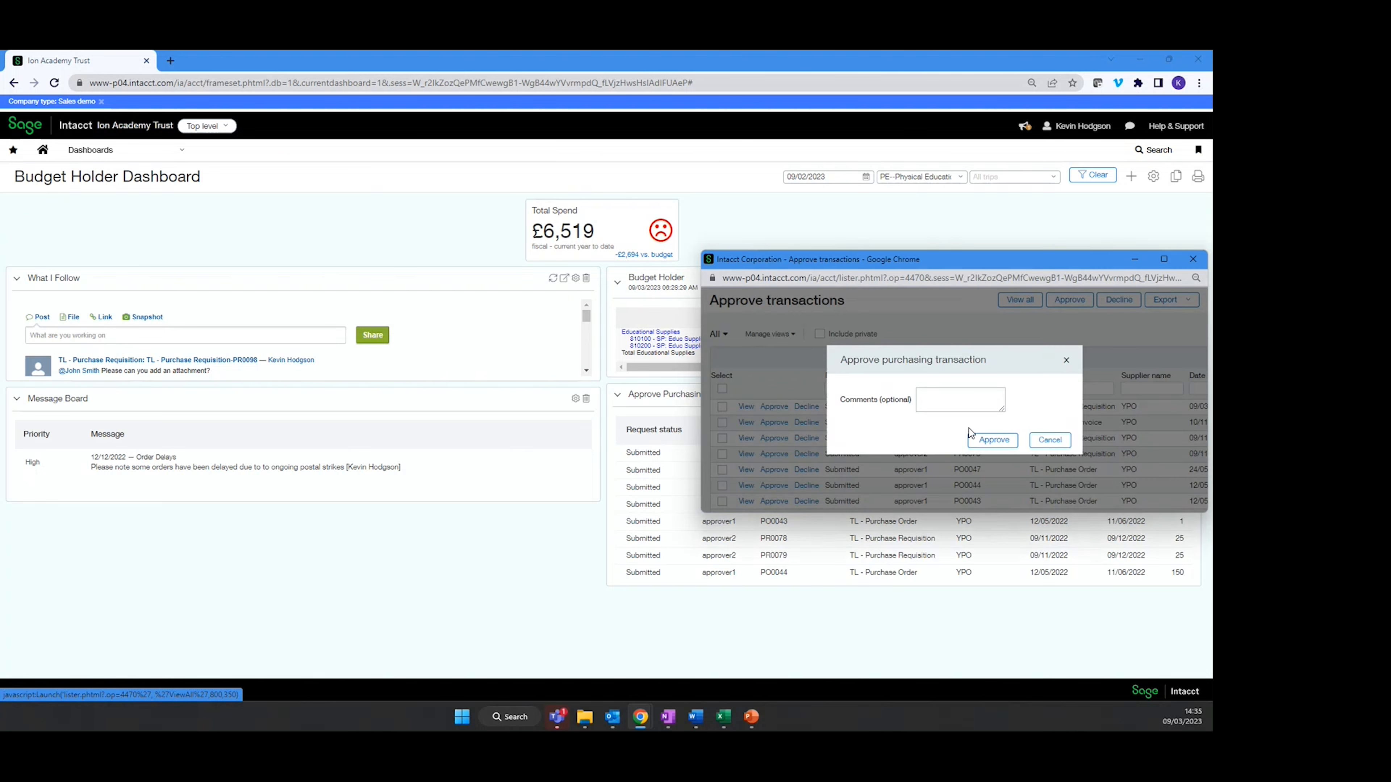
click(970, 439)
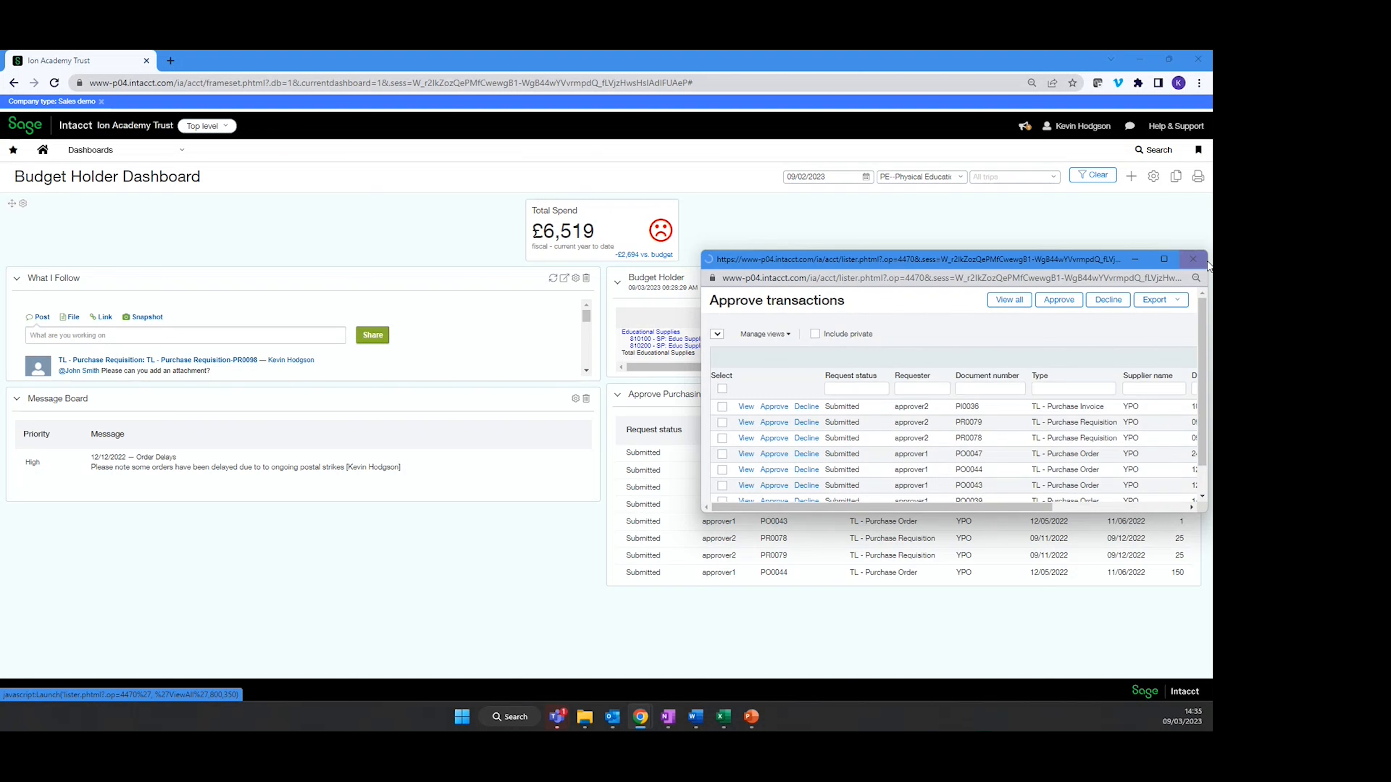
click(1193, 259)
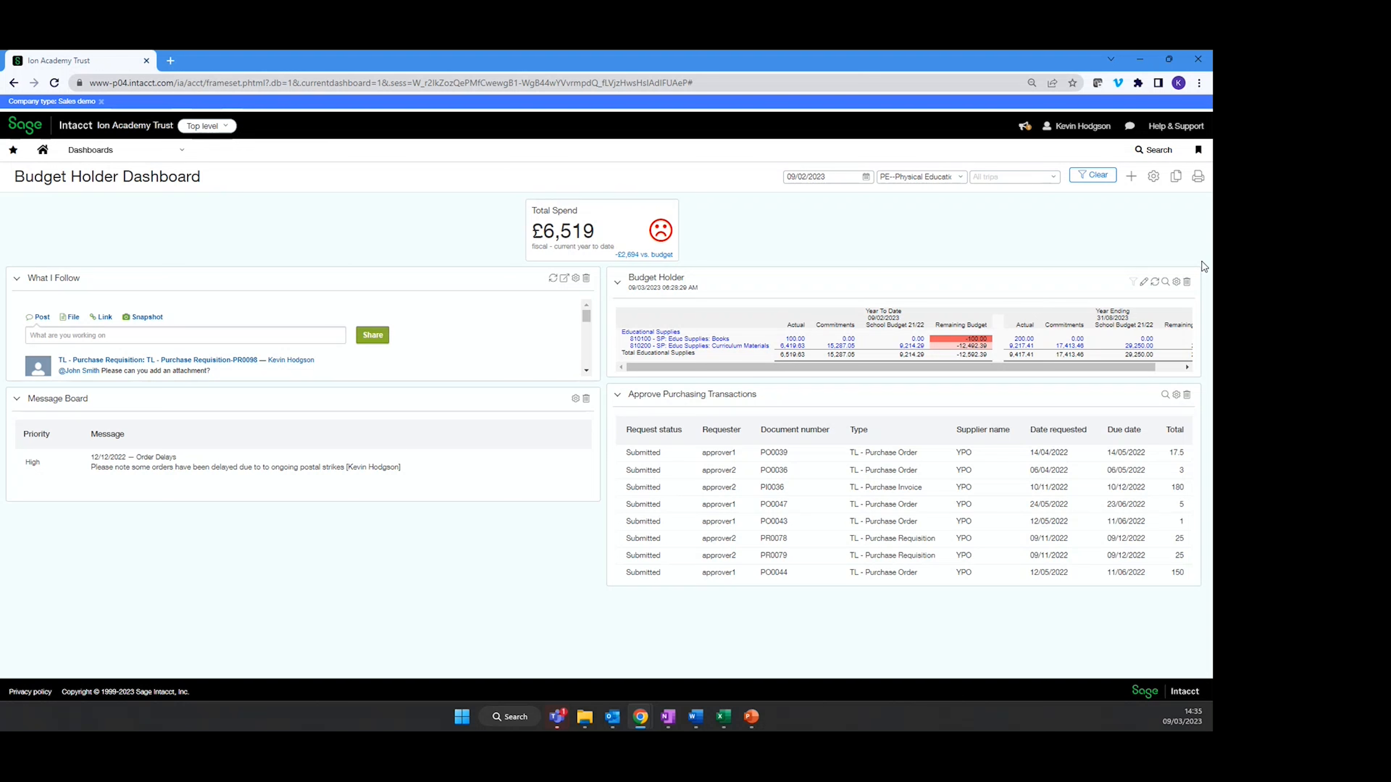
Open the approved TL - Purchase Requisition list and convert the YPO requisition dated 09/03/2023 to a TL - Purchase Order
click(113, 150)
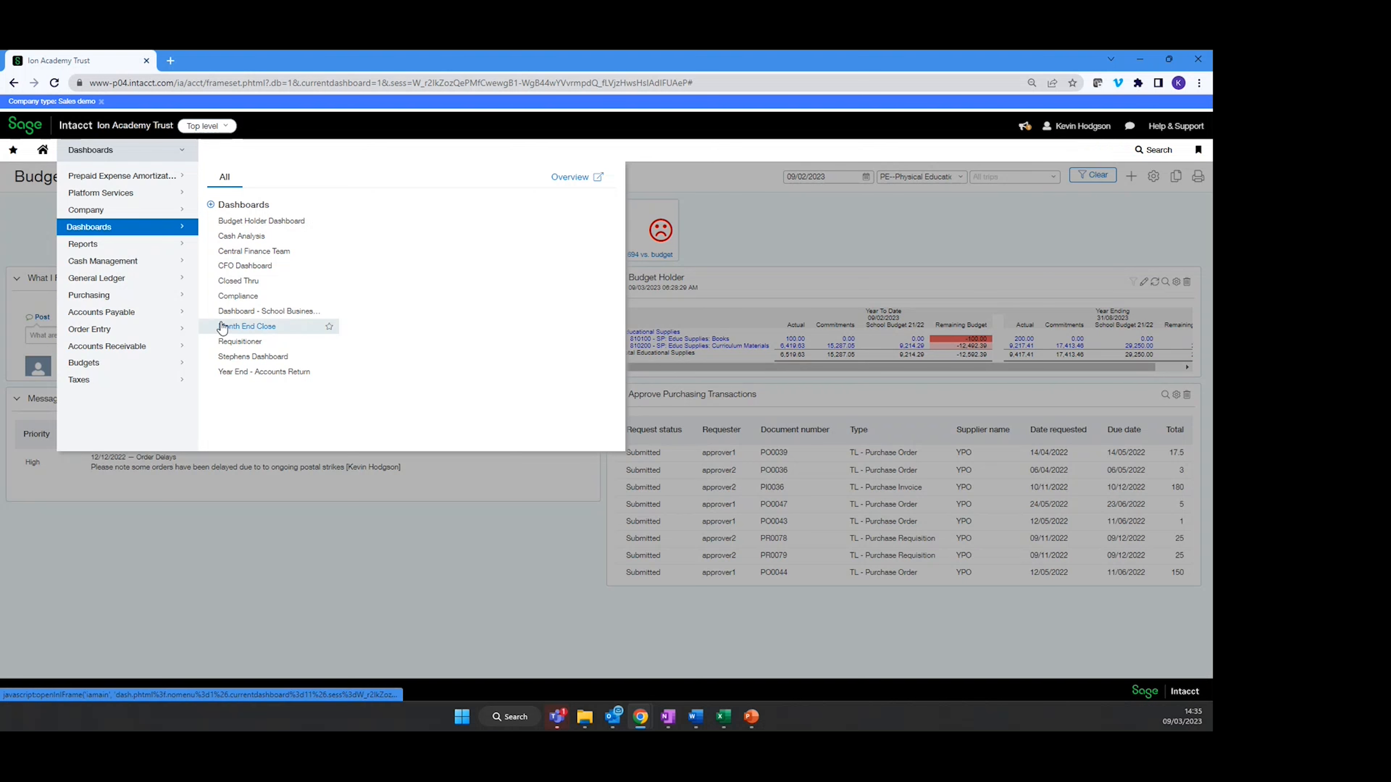
mouse_move(172, 297)
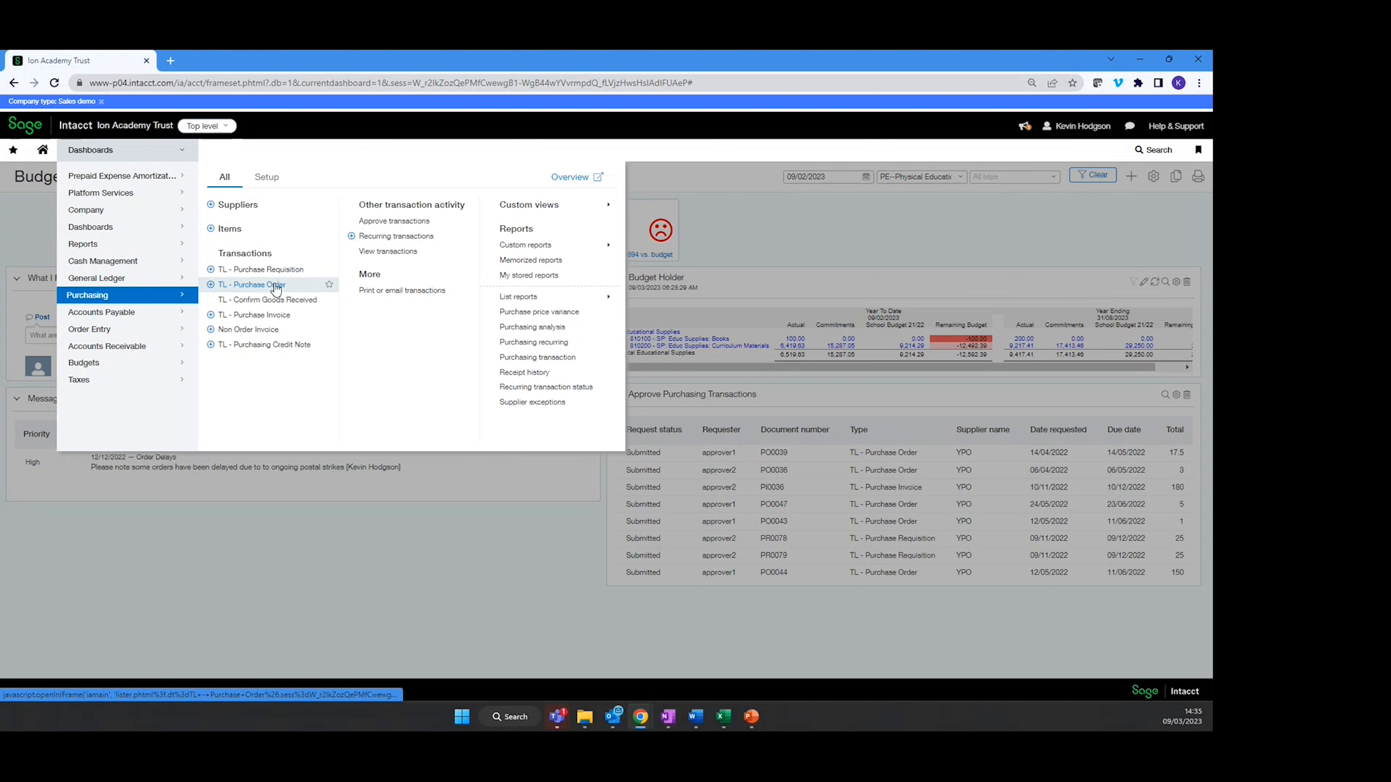
click(274, 270)
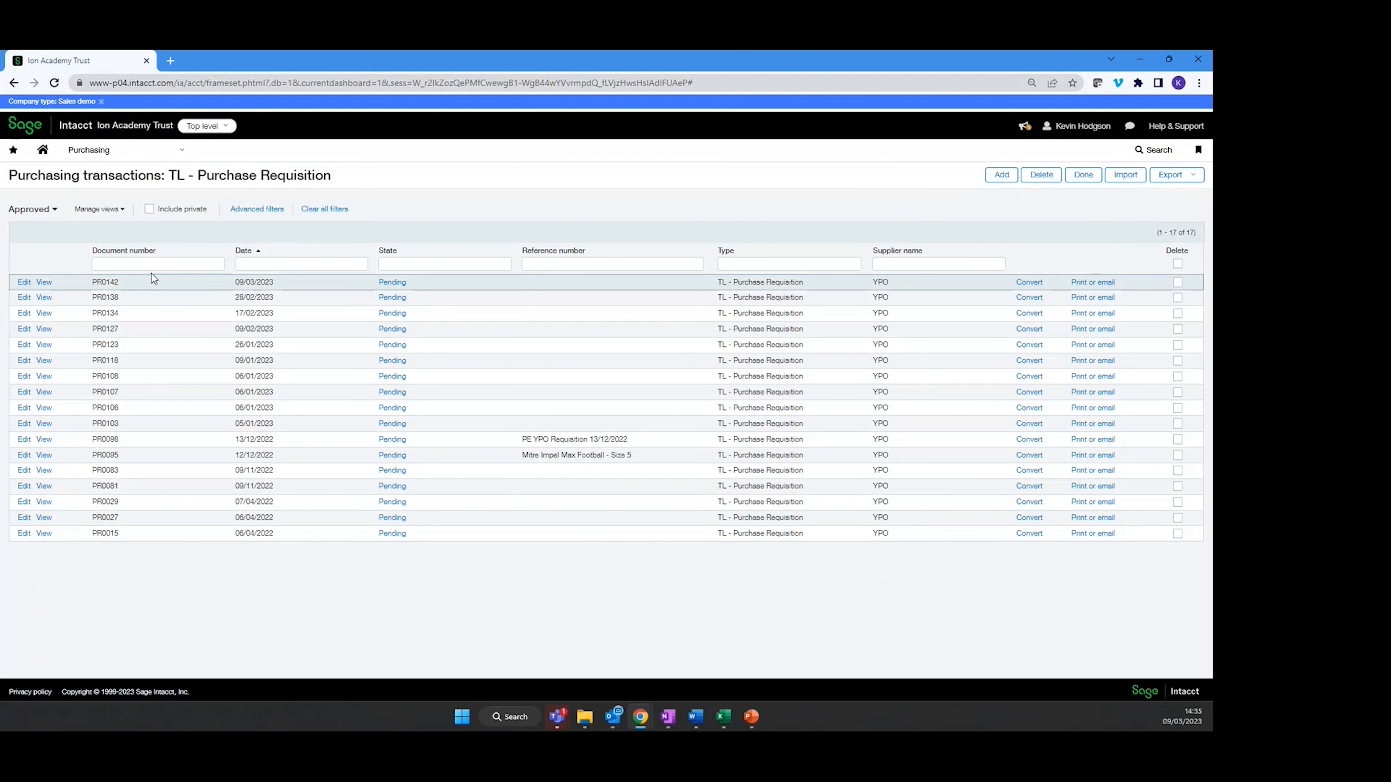
drag(283, 282, 232, 284)
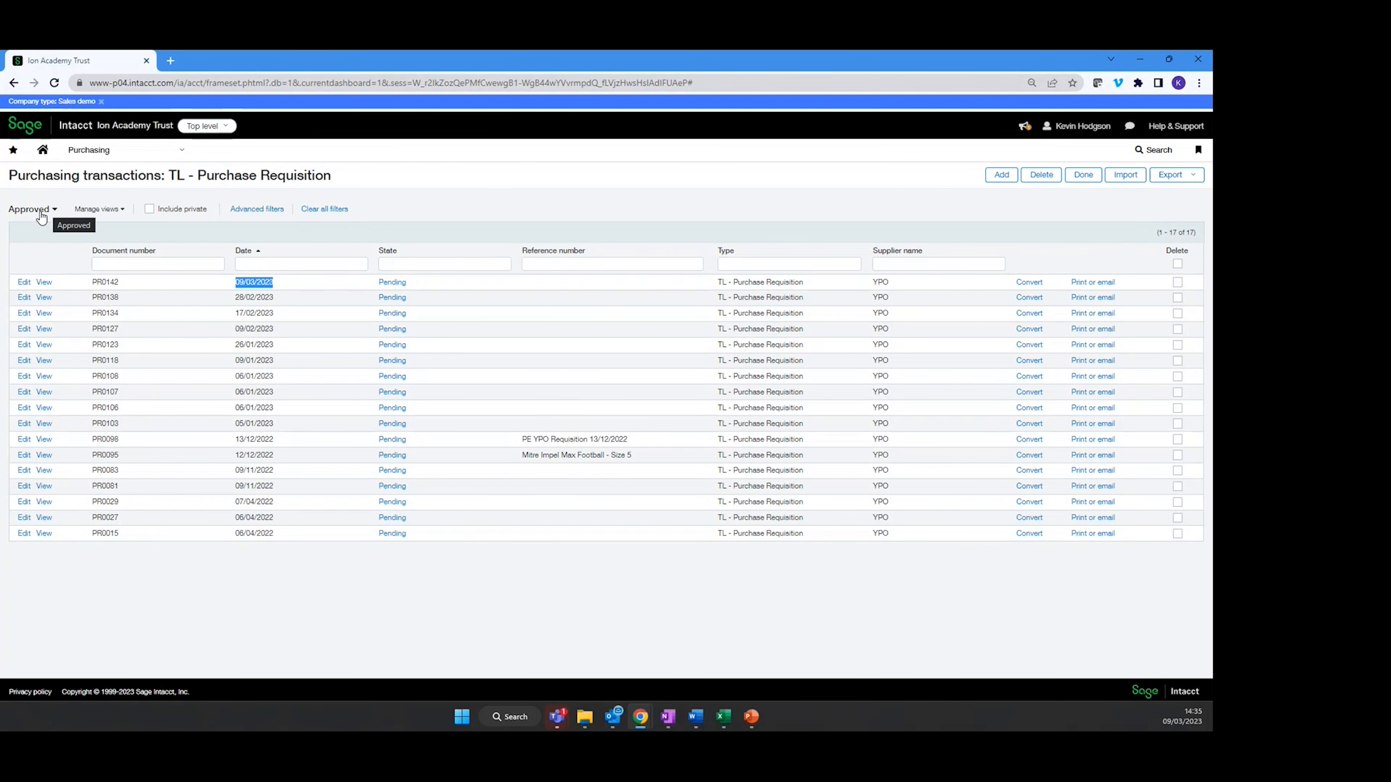
mouse_move(1024, 288)
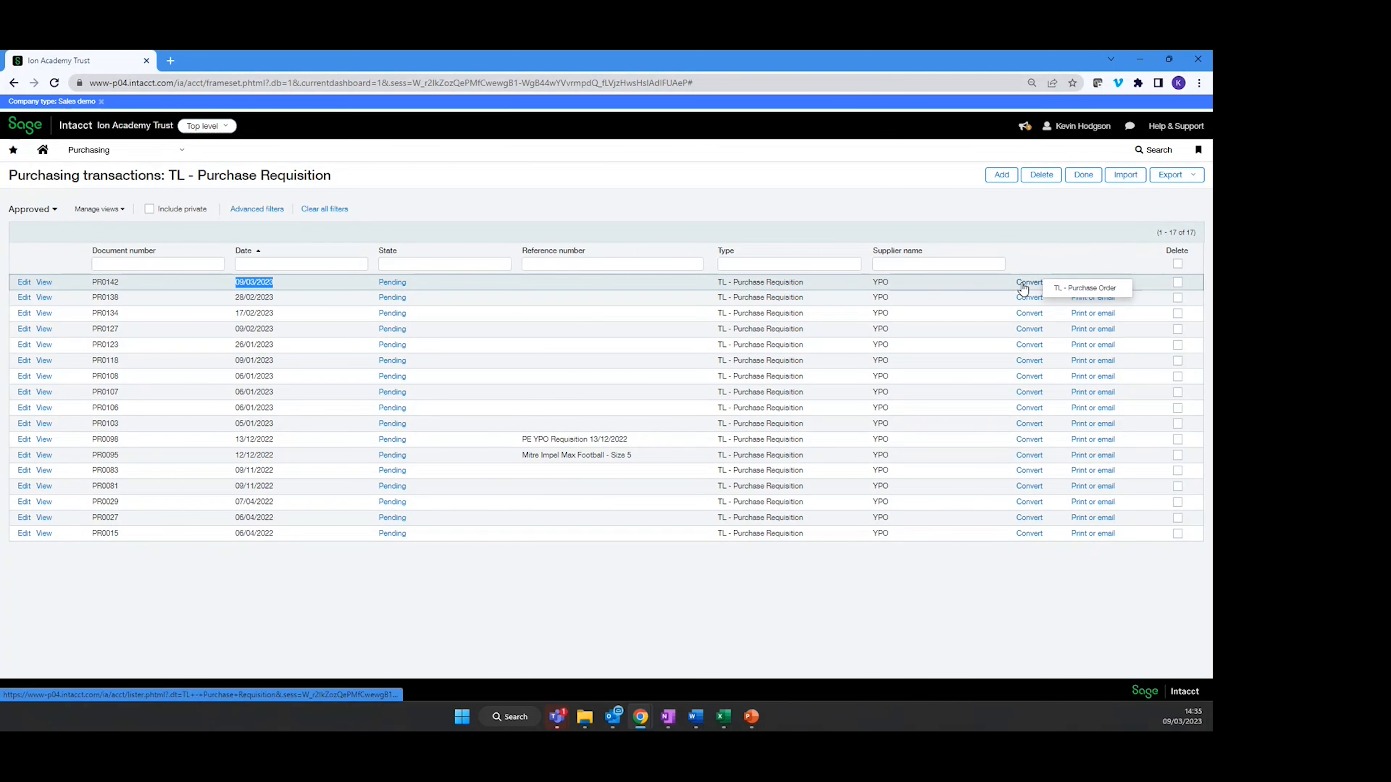
click(1082, 290)
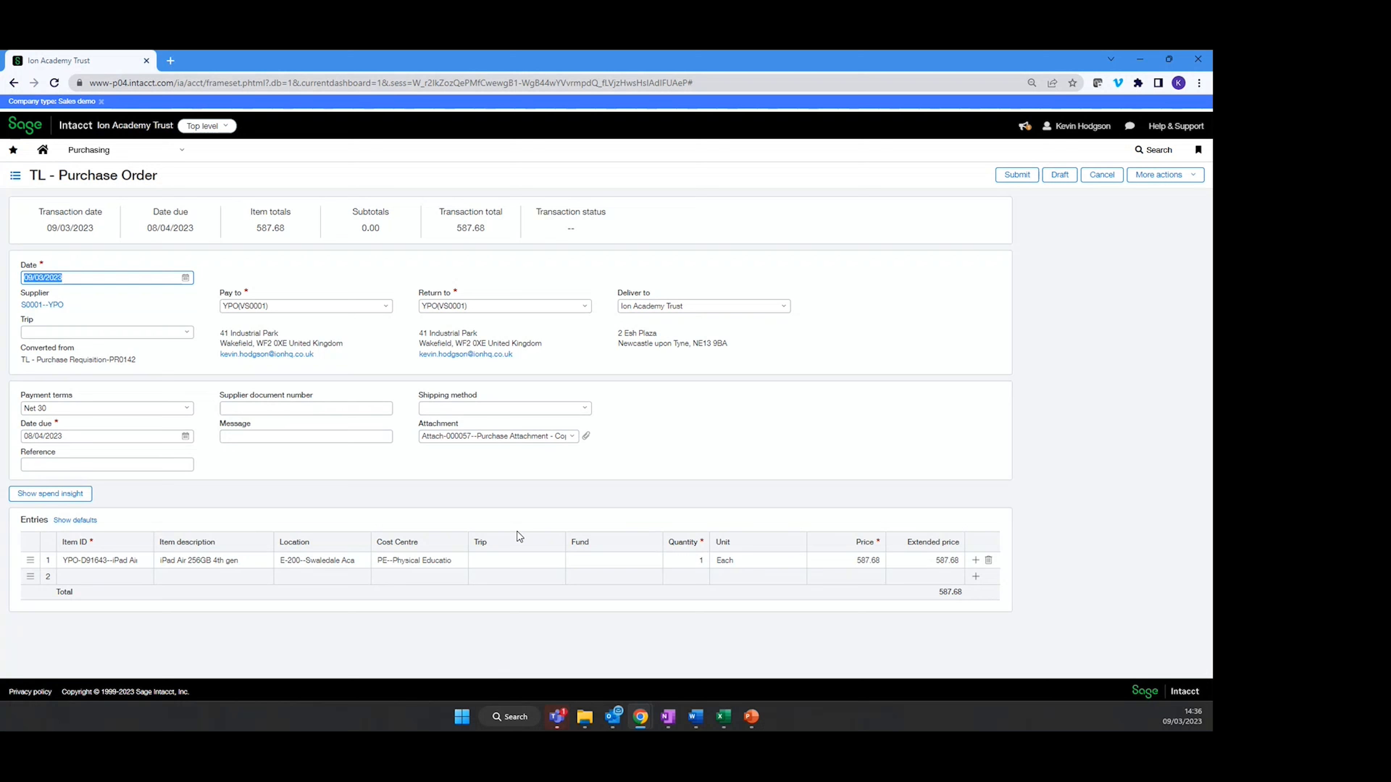
Check the Trip options on the iPad Air line, try GAG--General Annual Grant as its fund, and clear the fund again
click(517, 560)
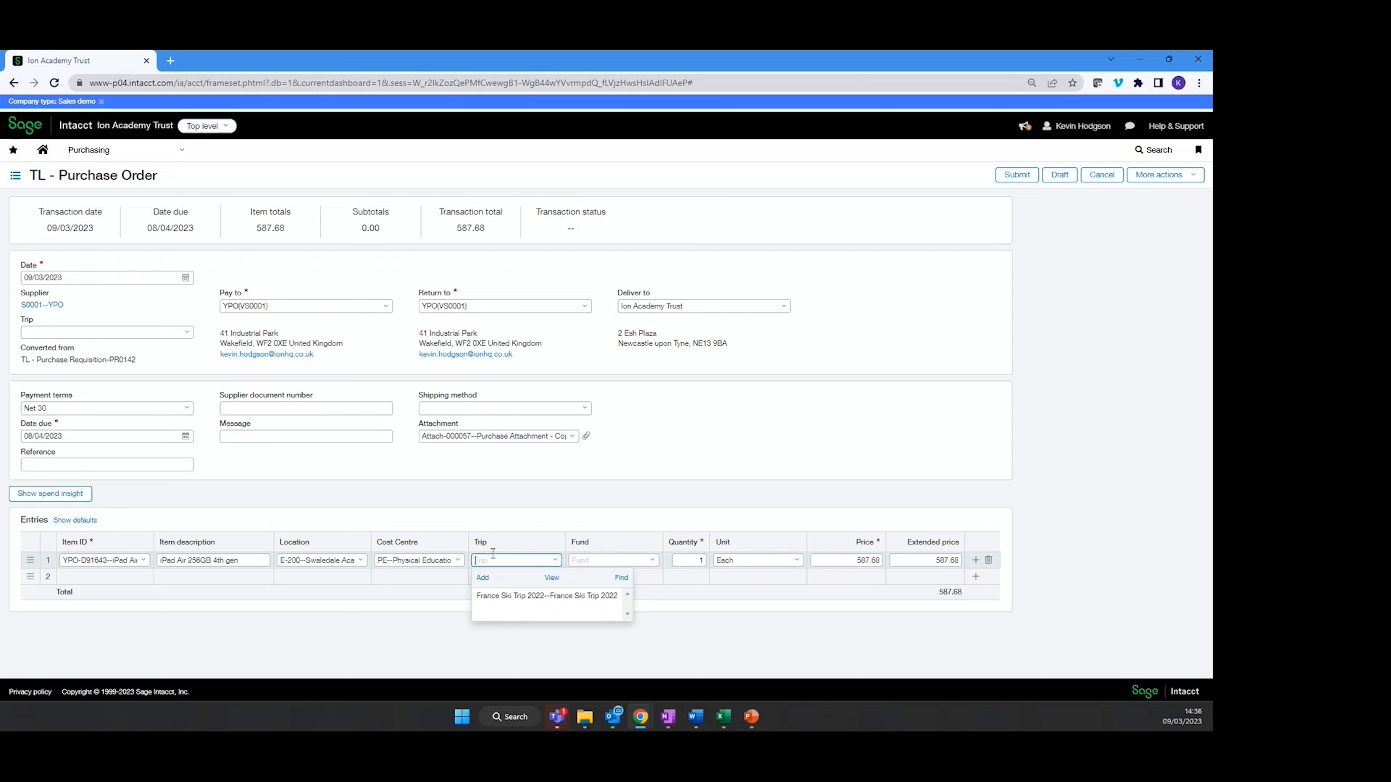
click(567, 515)
click(592, 559)
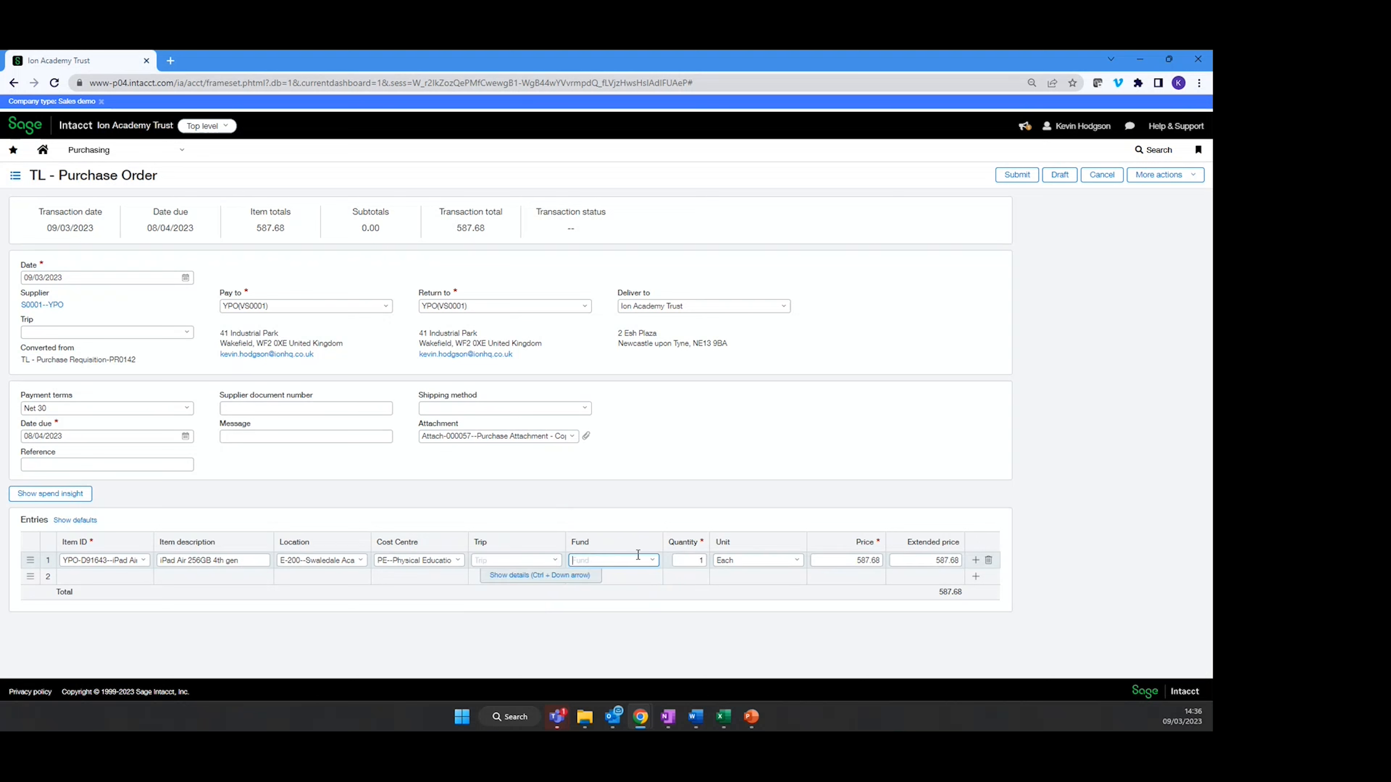
click(650, 560)
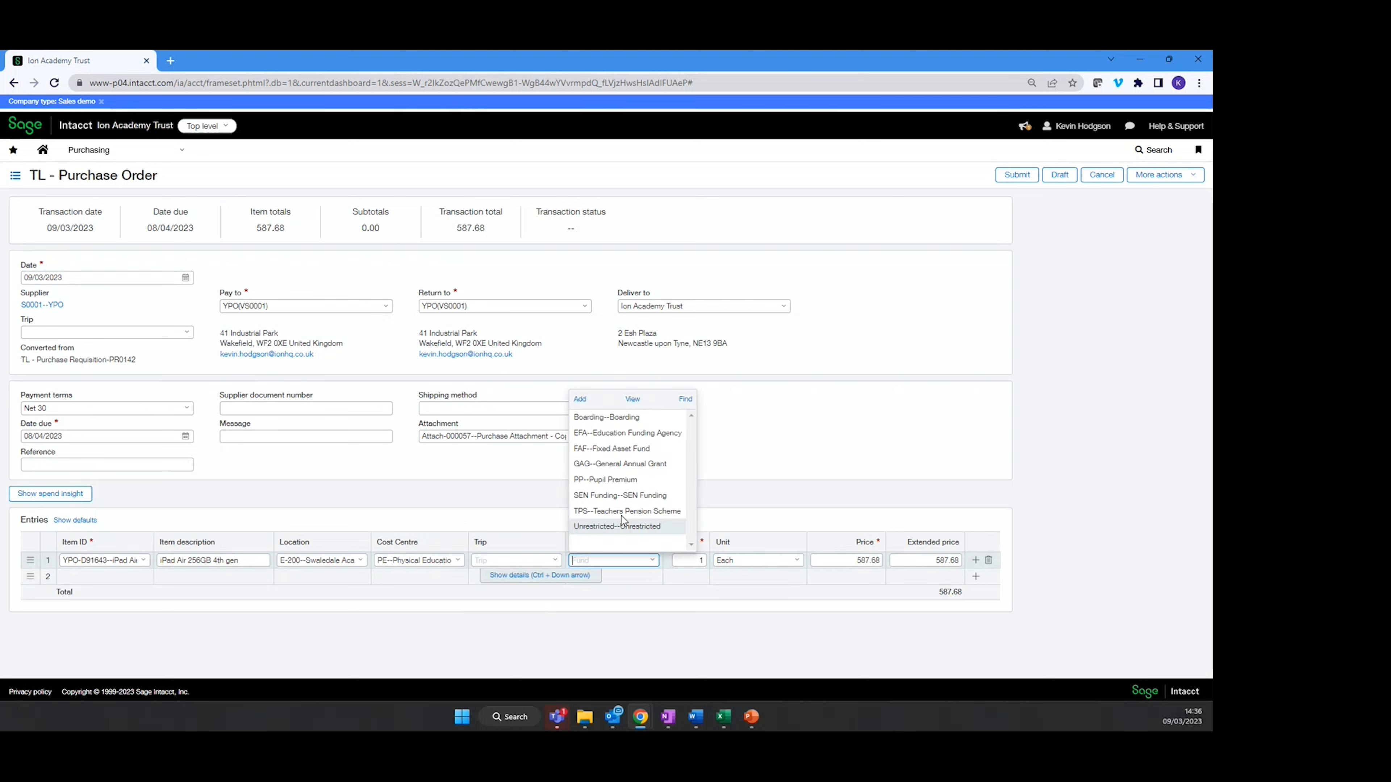
click(635, 464)
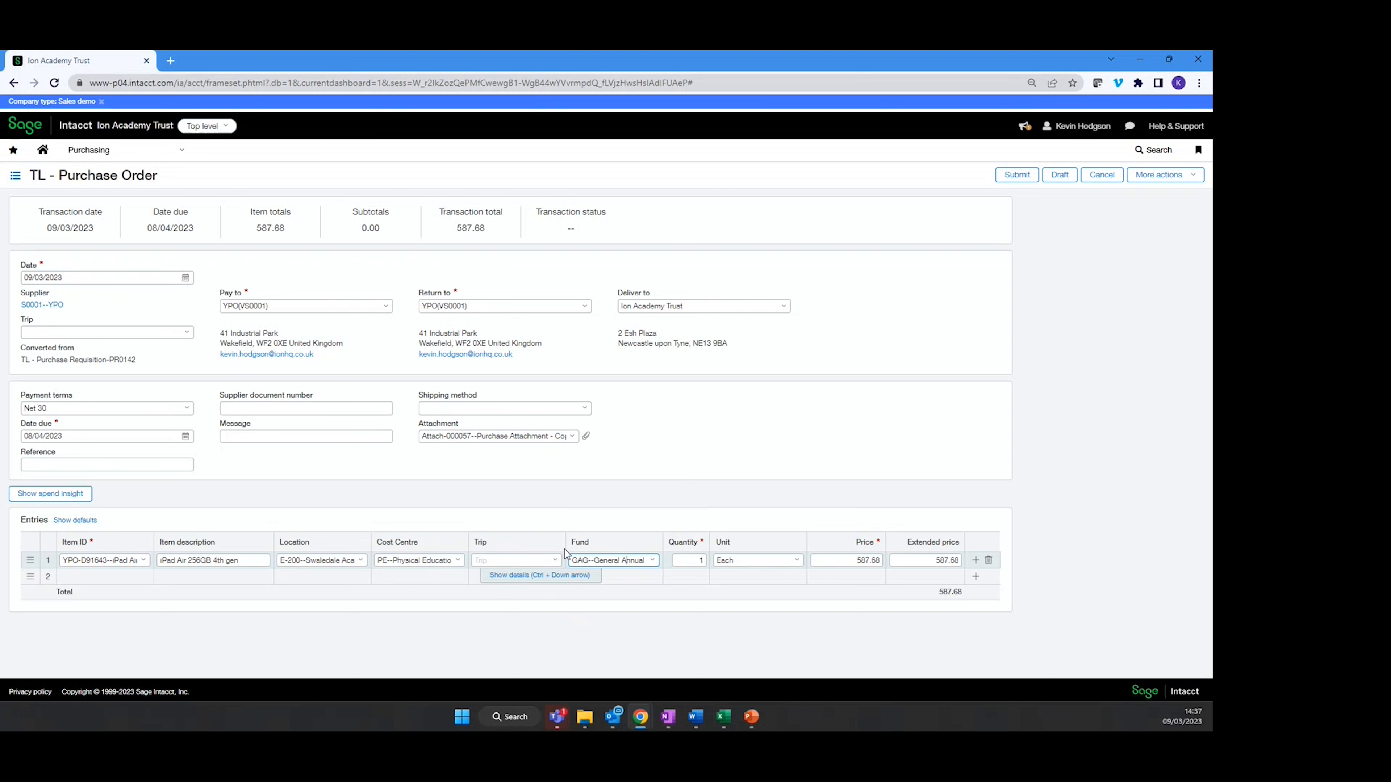
mouse_move(571, 559)
mouse_down()
mouse_move(635, 555)
mouse_move(547, 555)
mouse_up()
text(G)
key(BackSpace)
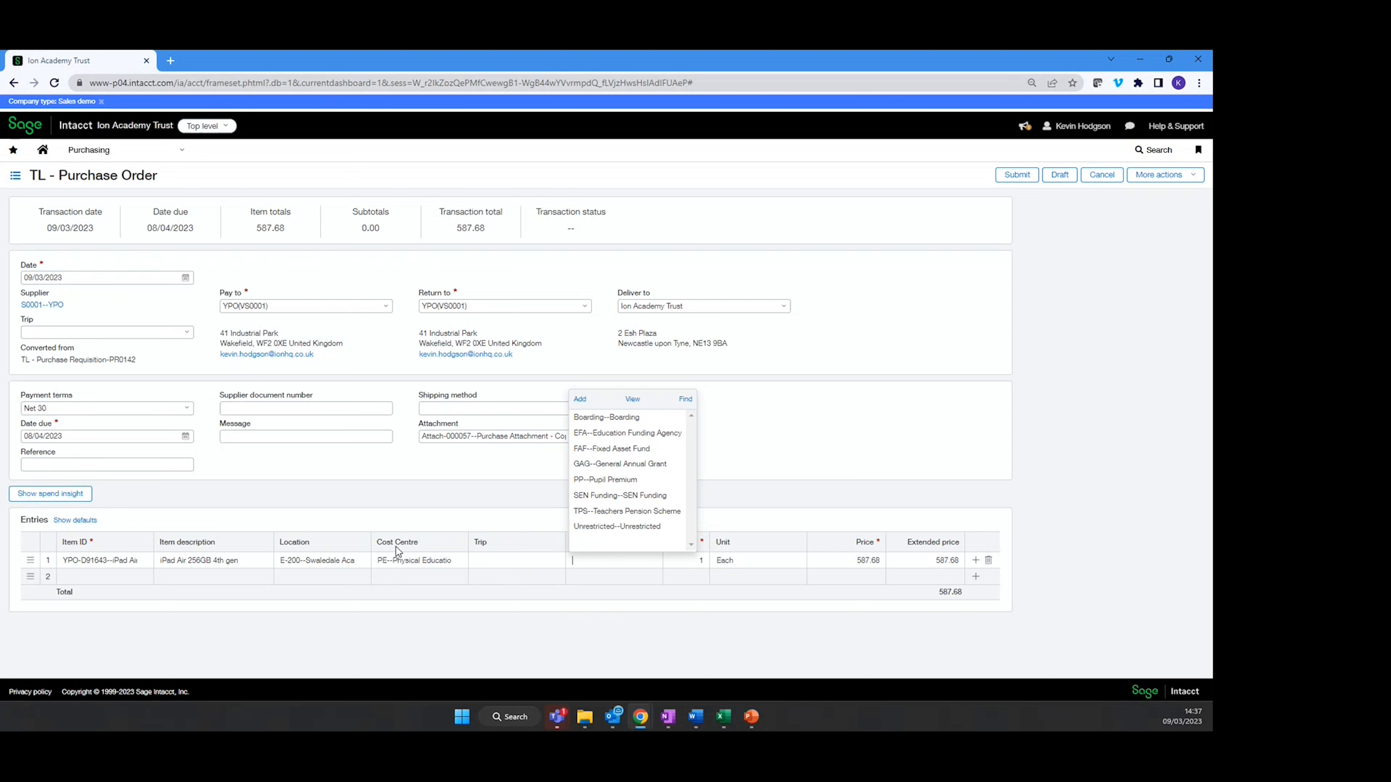
click(594, 624)
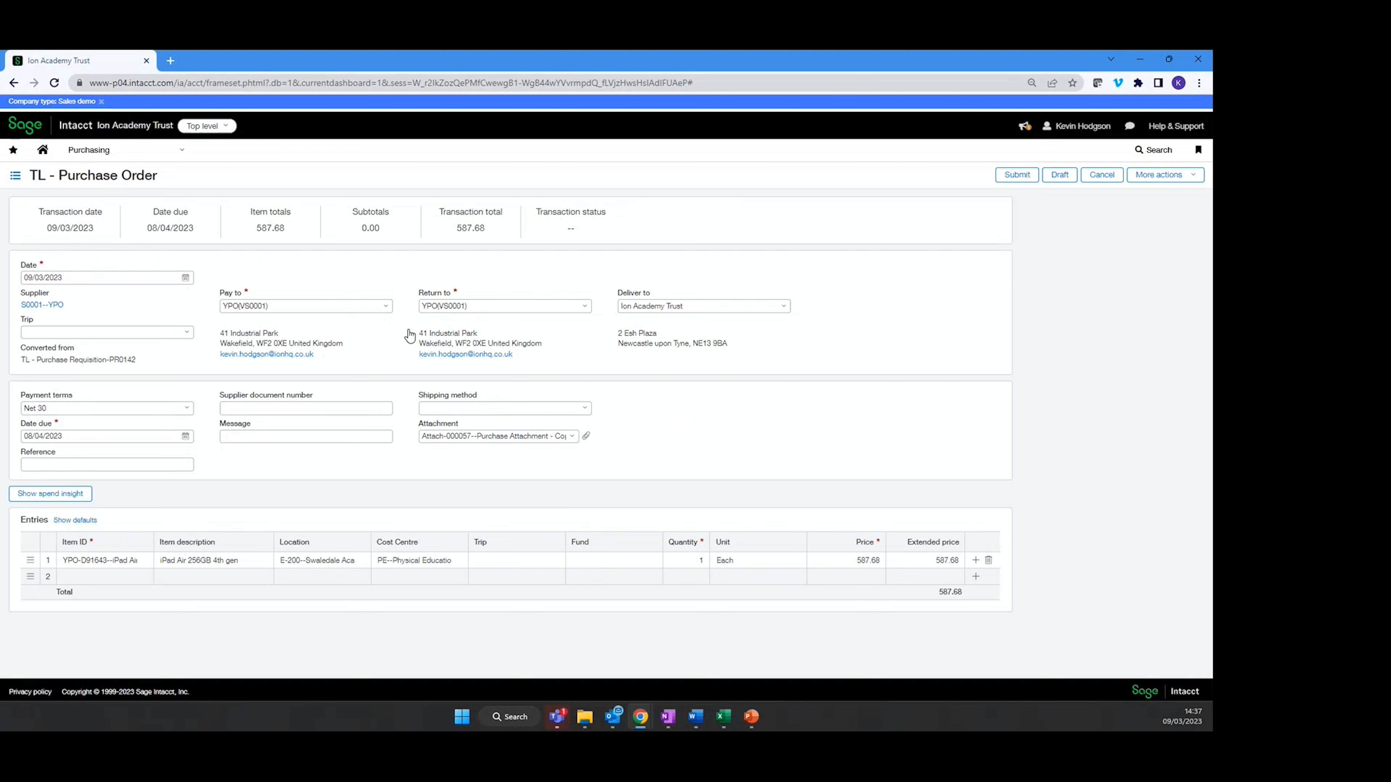
Review the purchase order's spend insight, close it, and submit the order
click(54, 498)
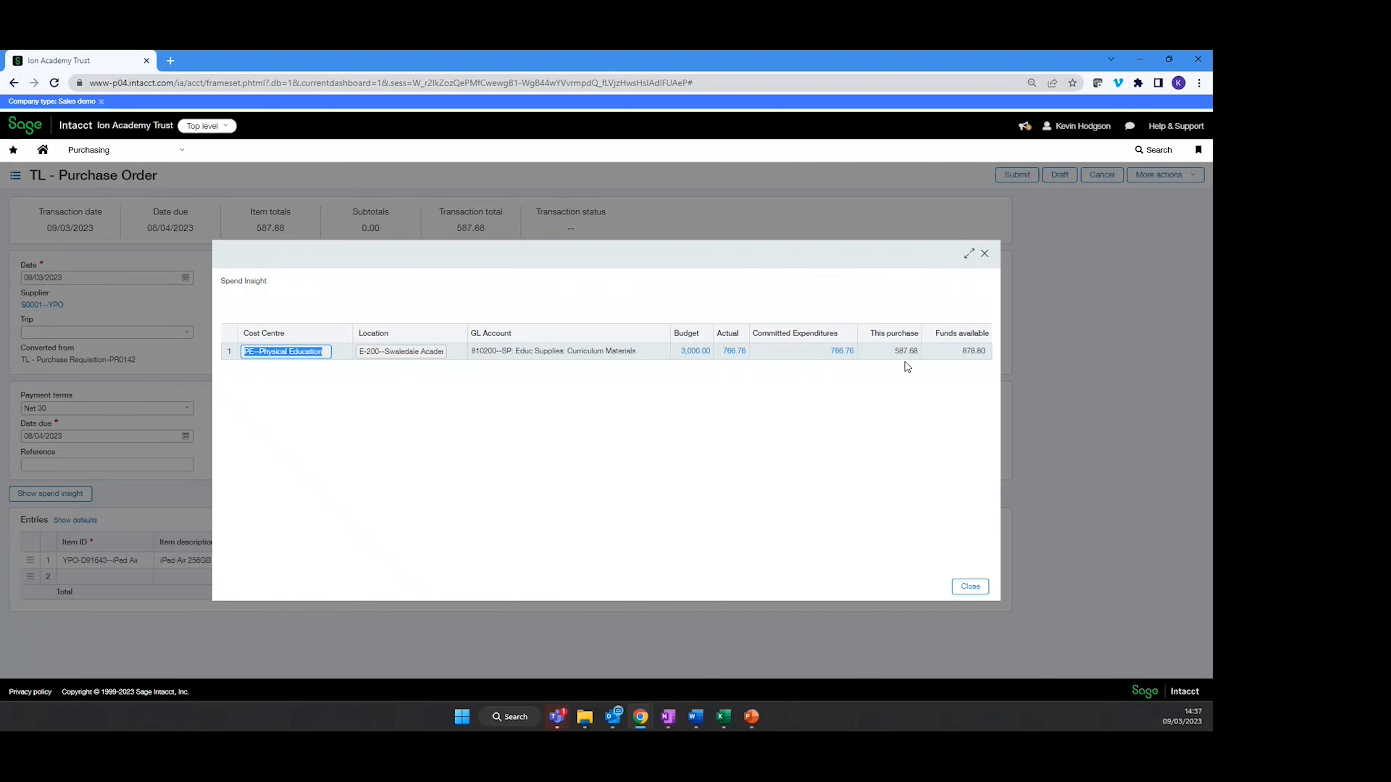
click(972, 587)
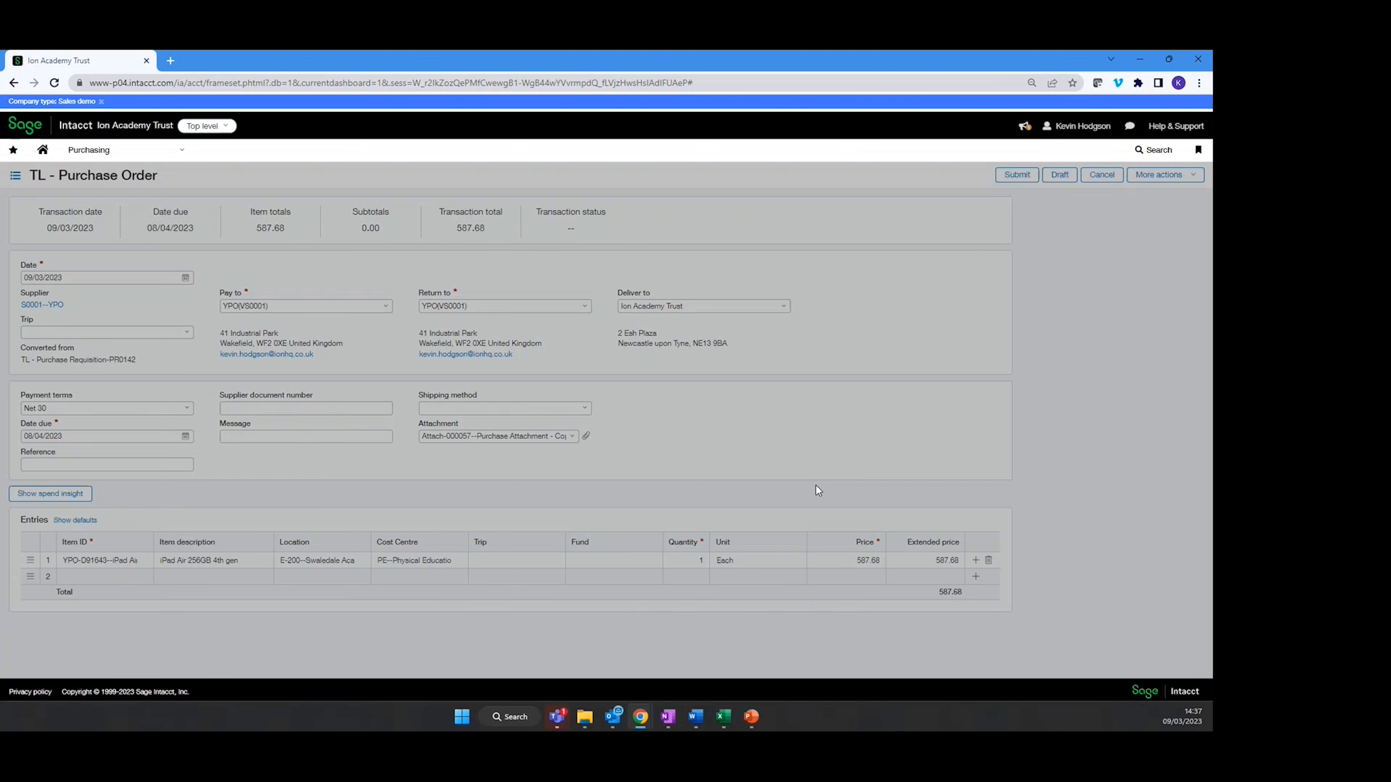
click(1019, 175)
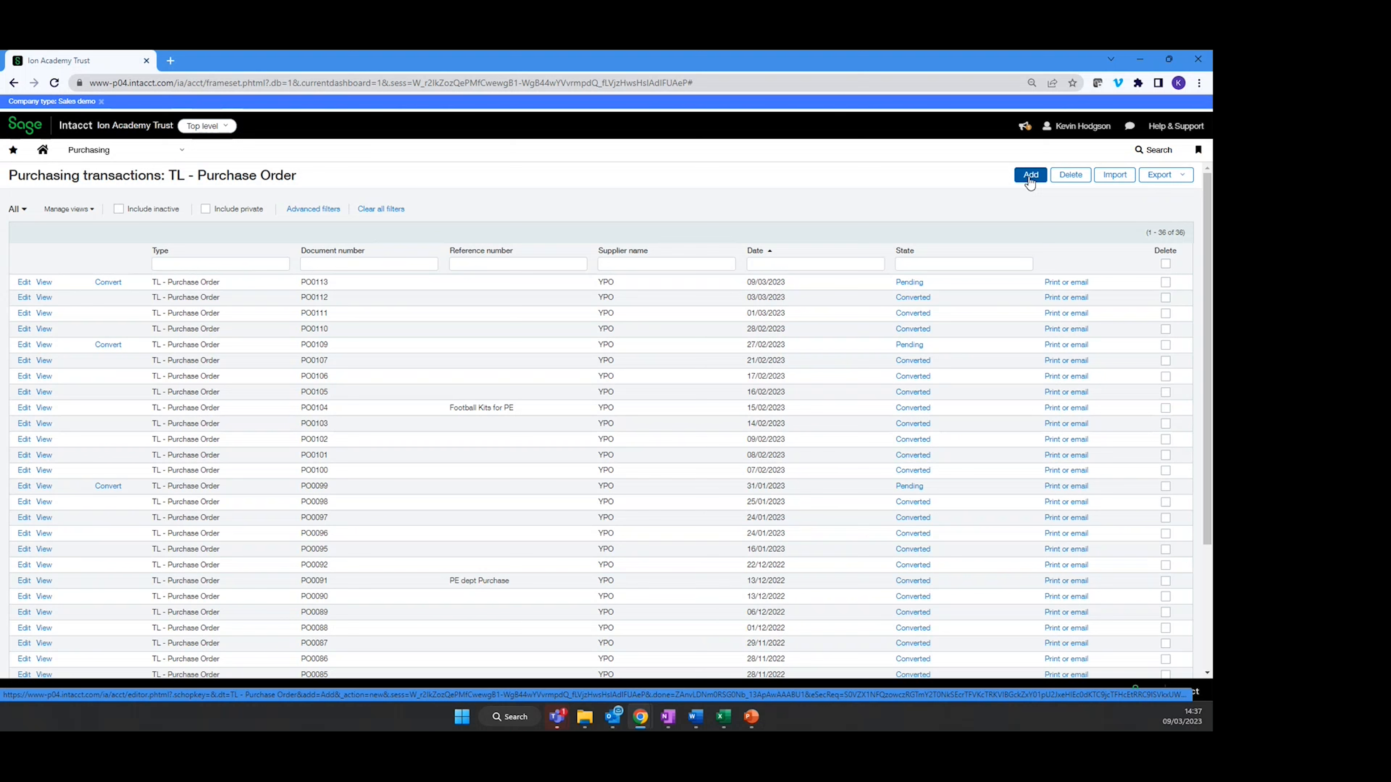
Convert the pending YPO purchase order dated 09/03/2023 to TL - Confirm Goods Received and post it with the full quantity of 1
drag(931, 285, 895, 285)
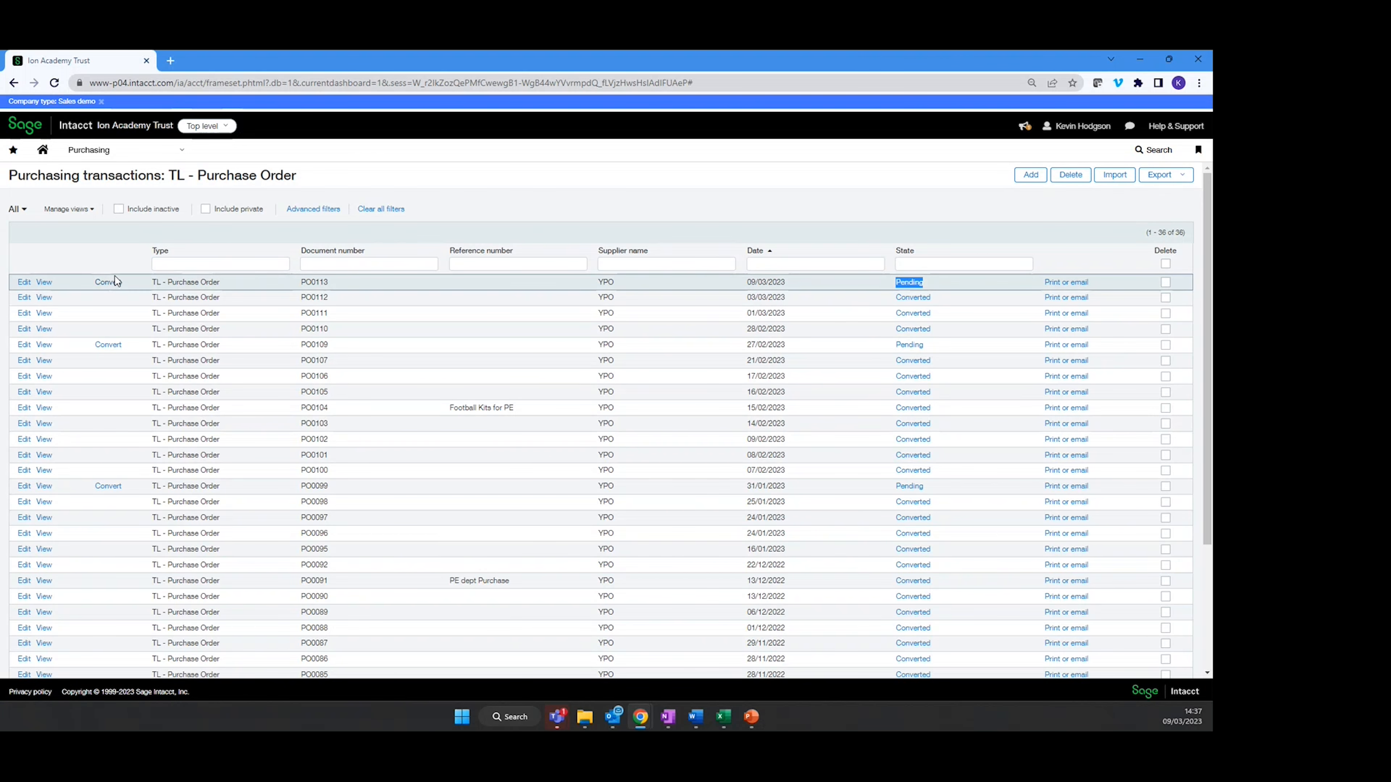
mouse_move(114, 288)
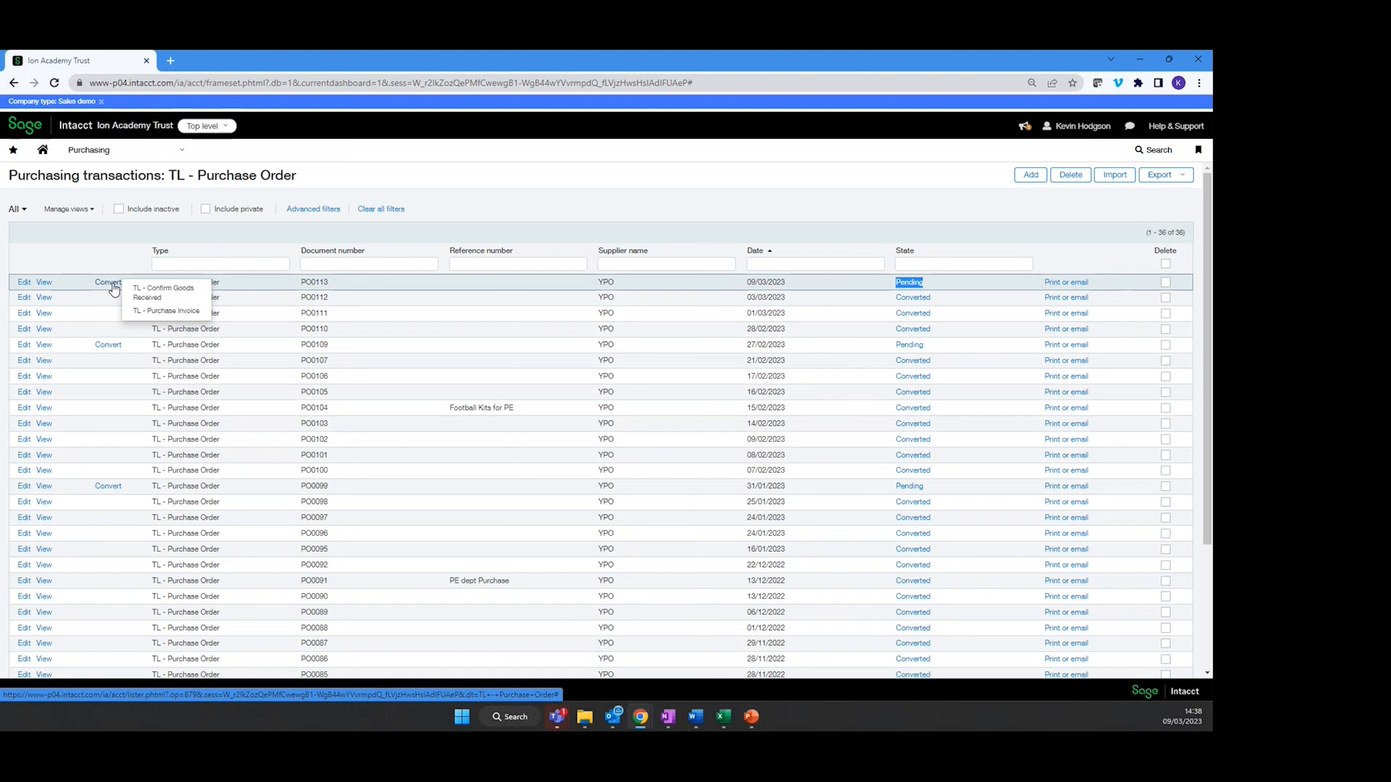
click(129, 299)
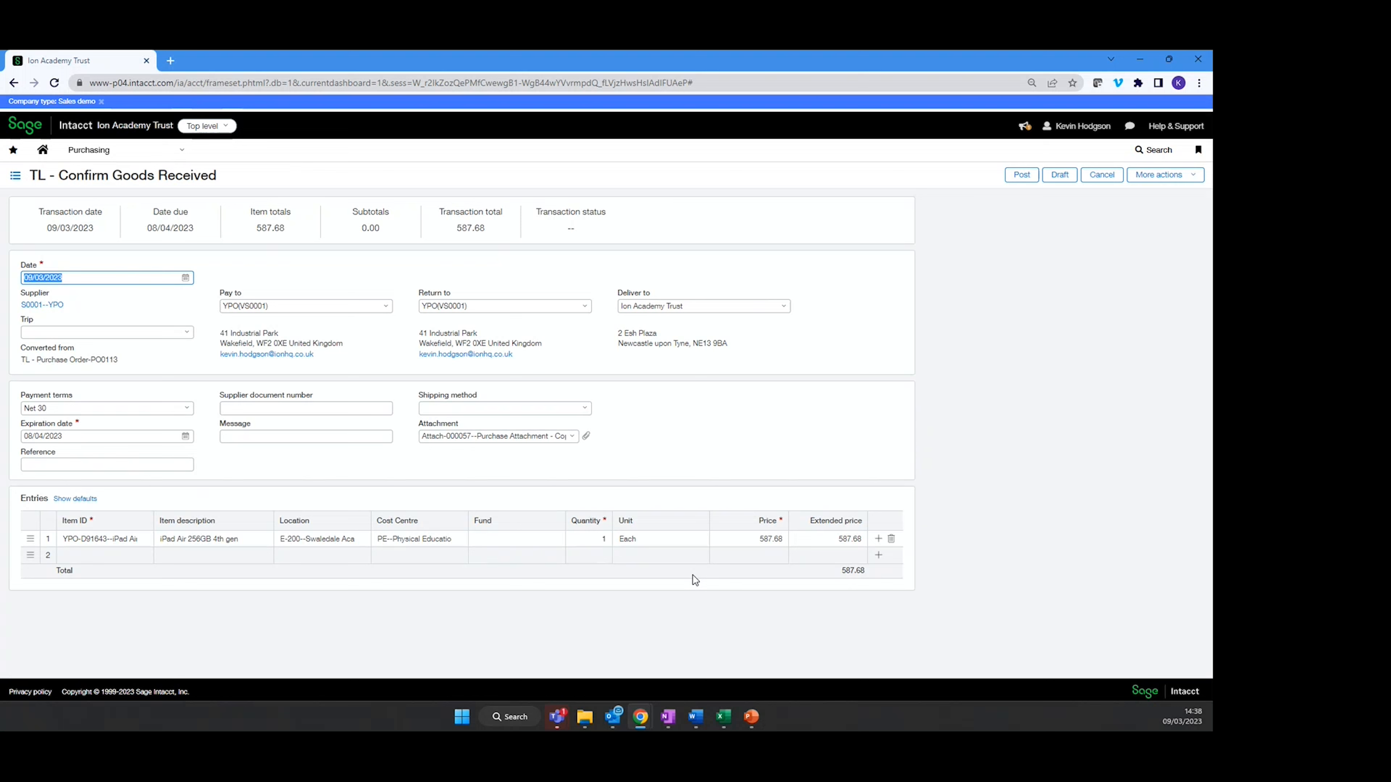
click(592, 540)
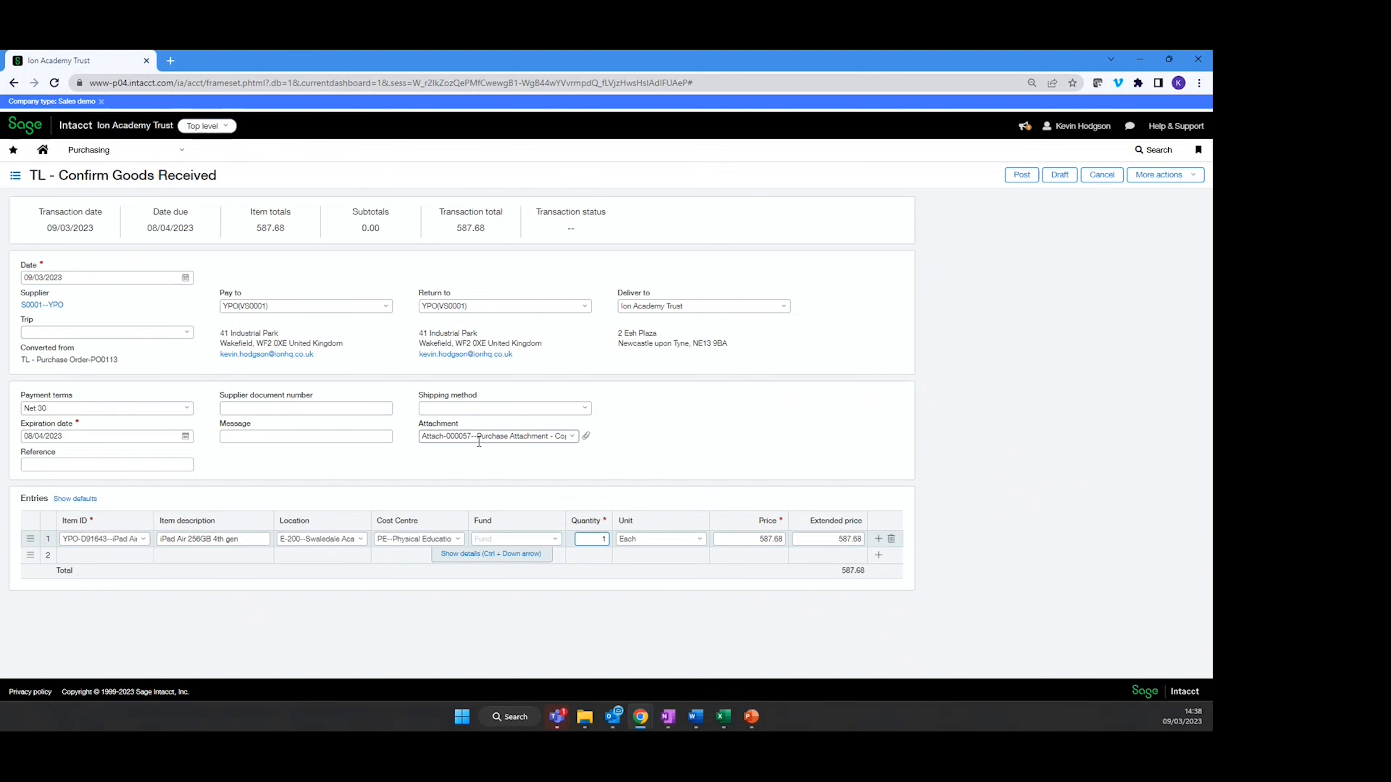
click(1017, 174)
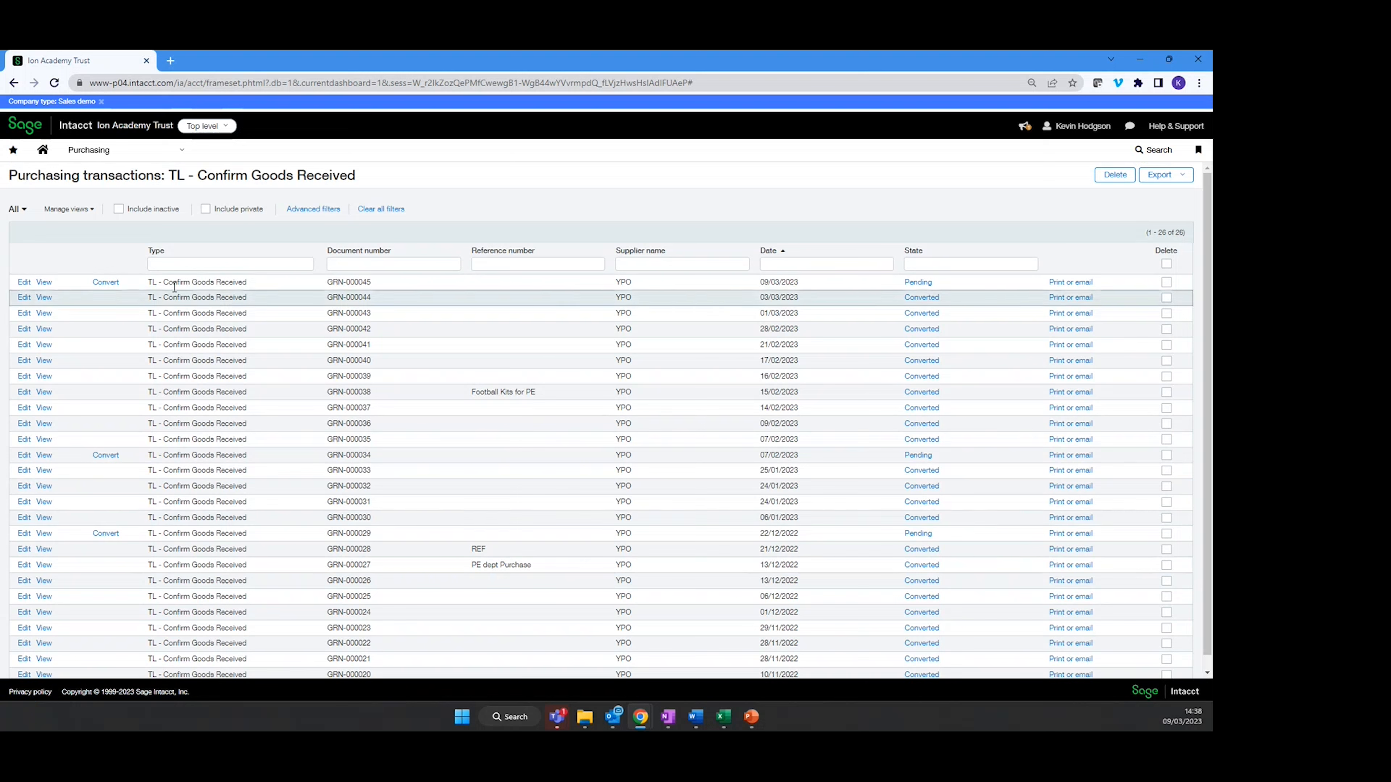
Convert the goods received note dated 09/03/2023 to a TL - Purchase Invoice and set its tax solution to United Kingdom - VAT
mouse_move(107, 281)
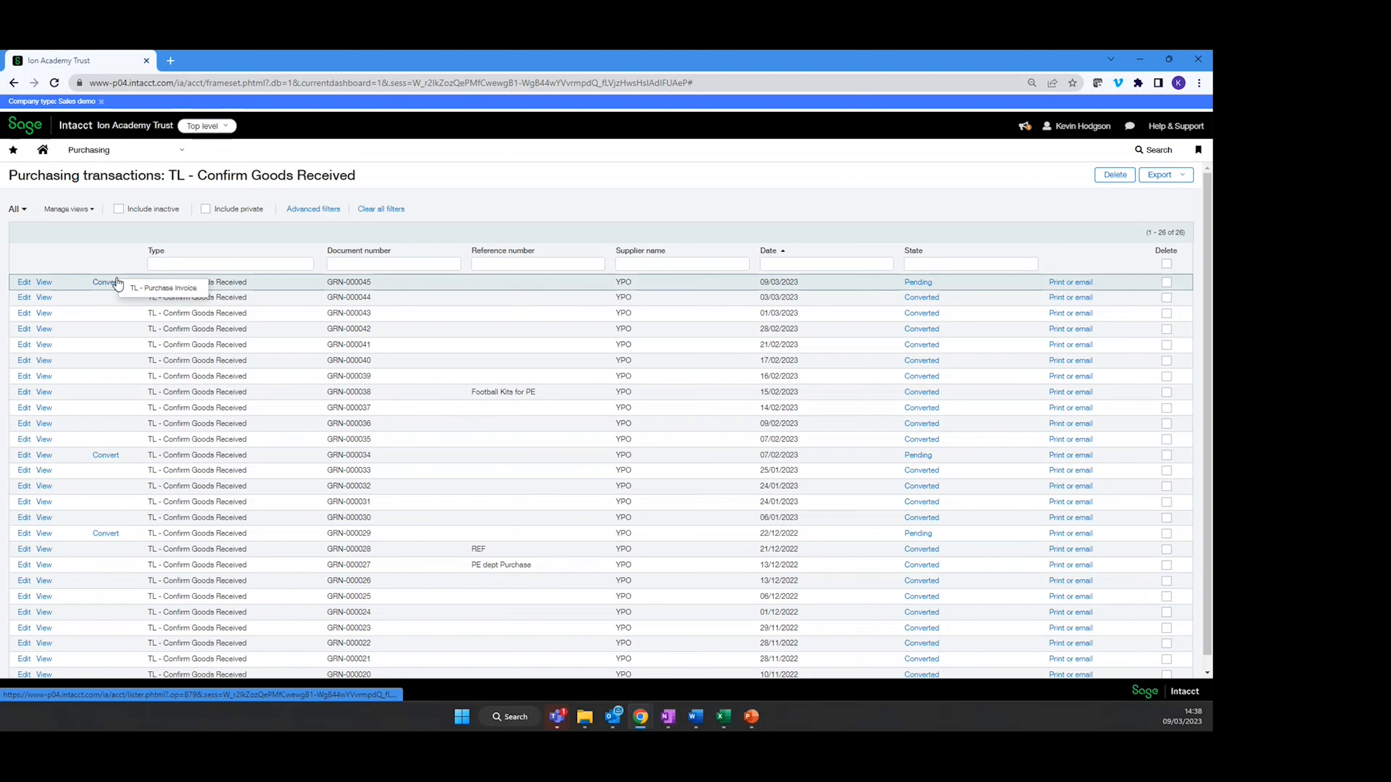
click(176, 288)
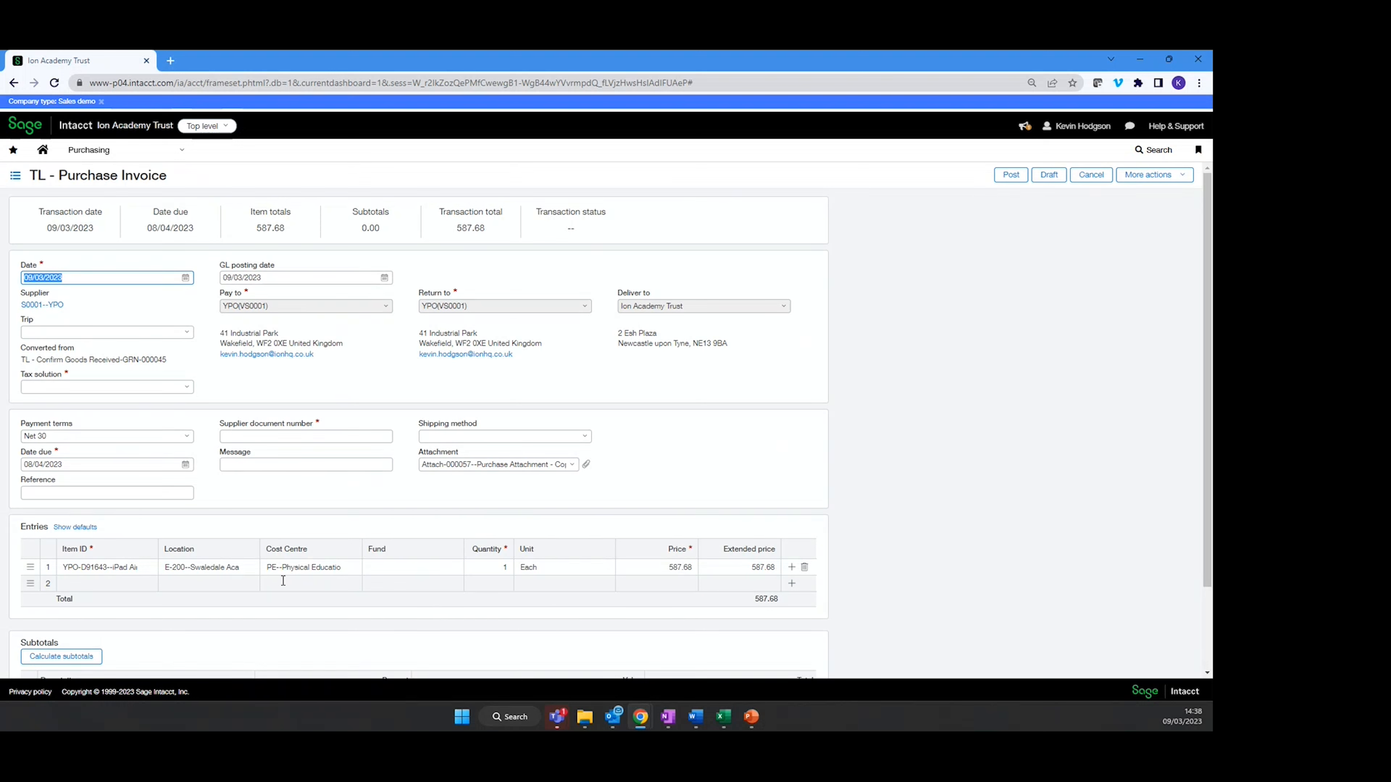
click(248, 432)
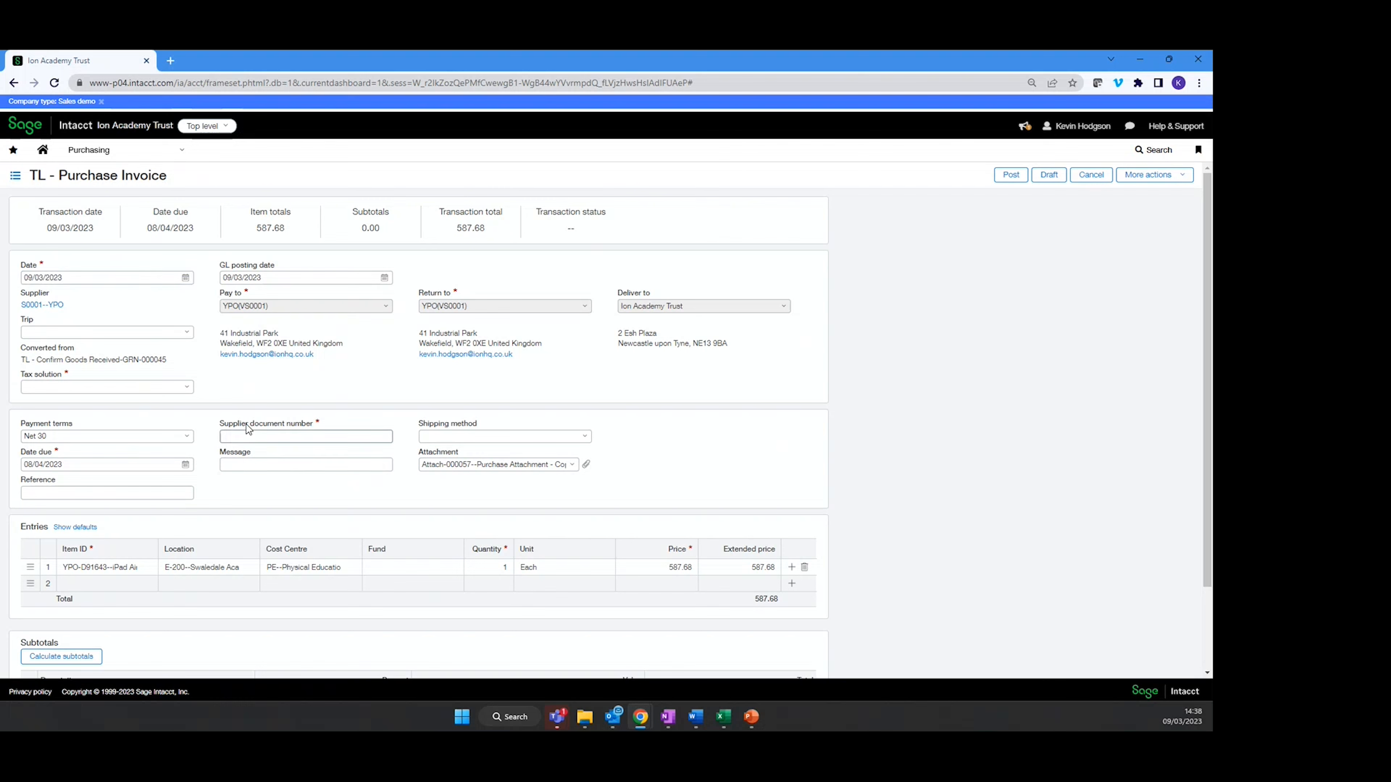
click(186, 386)
click(151, 438)
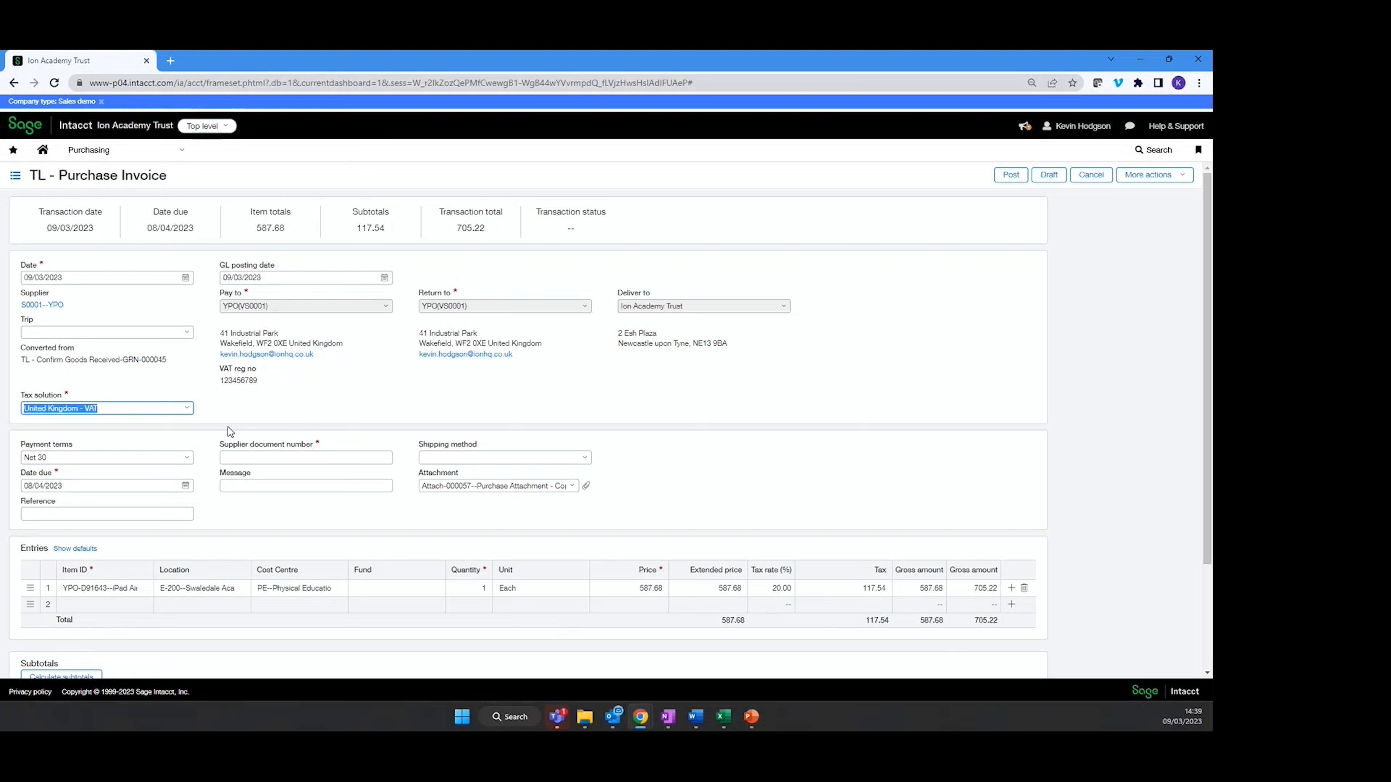
Enter 875242736 as the supplier document number and post the purchase invoice
click(246, 457)
text(875242736)
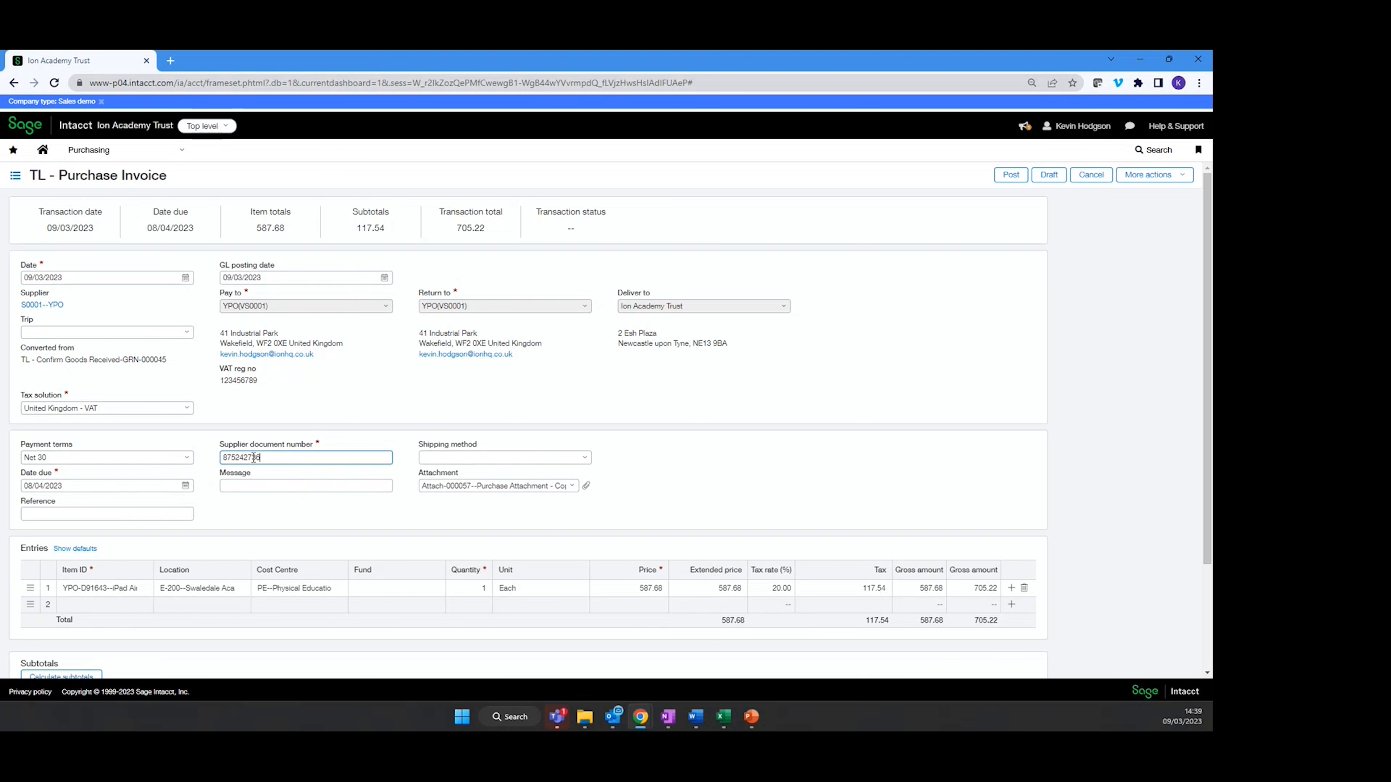
click(812, 419)
click(1011, 174)
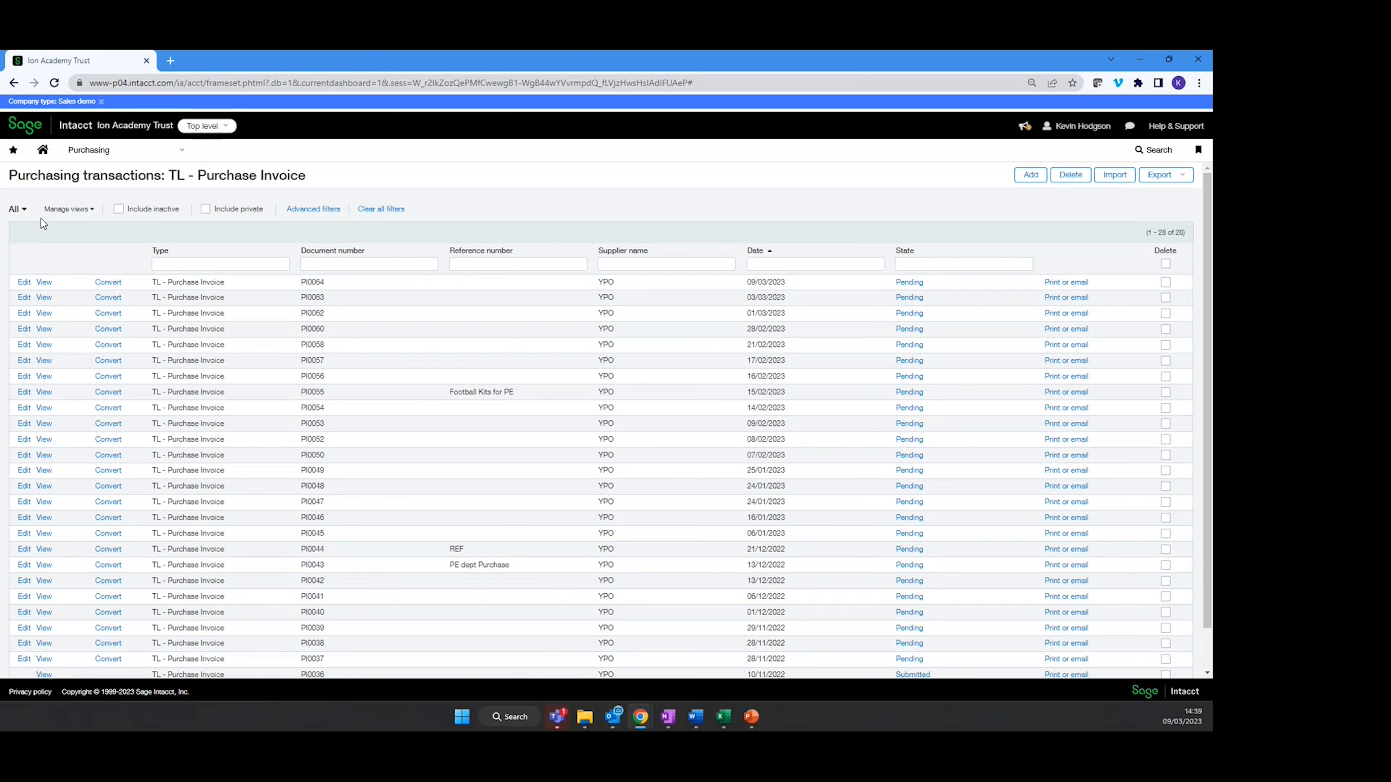
Open Pay AP purchase invoices in Accounts Payable to show the invoices due for payment
click(126, 150)
key(alt+Tab)
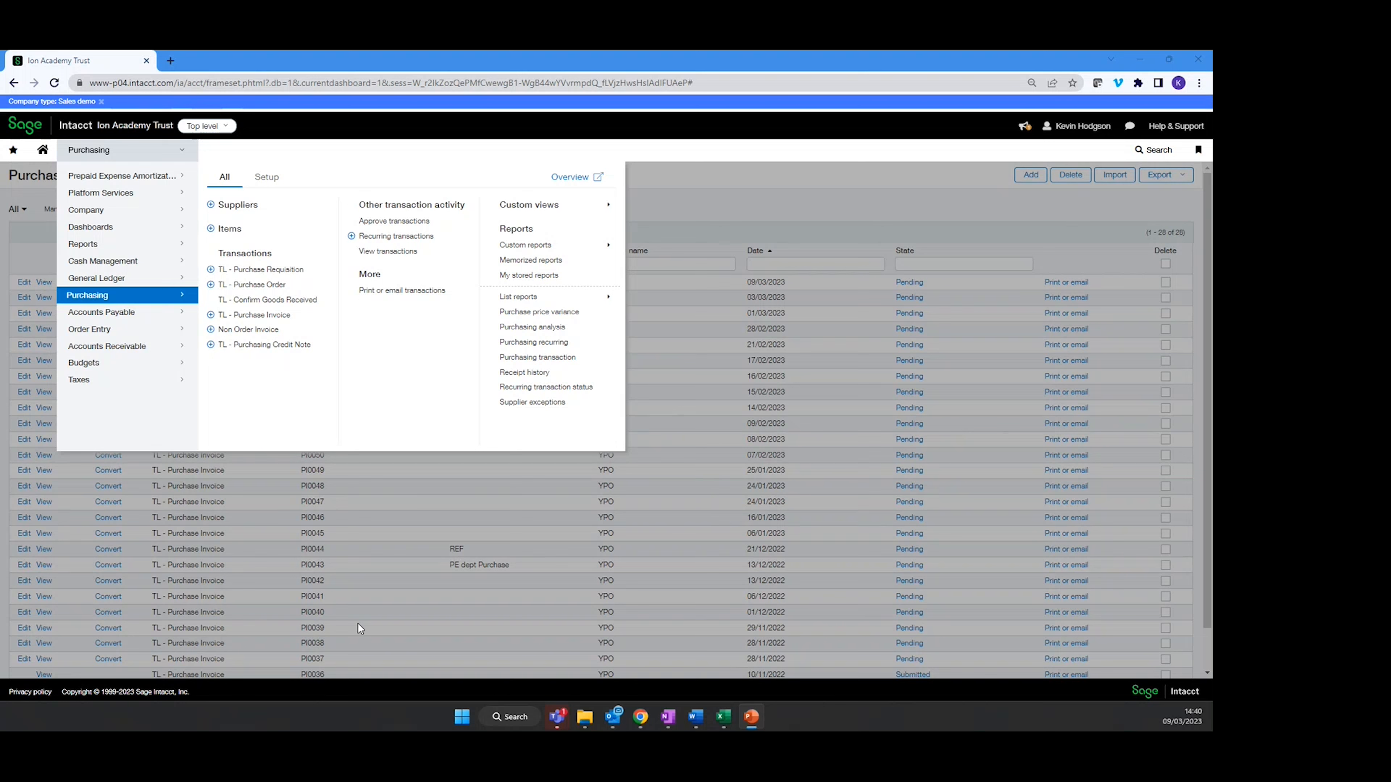
click(160, 314)
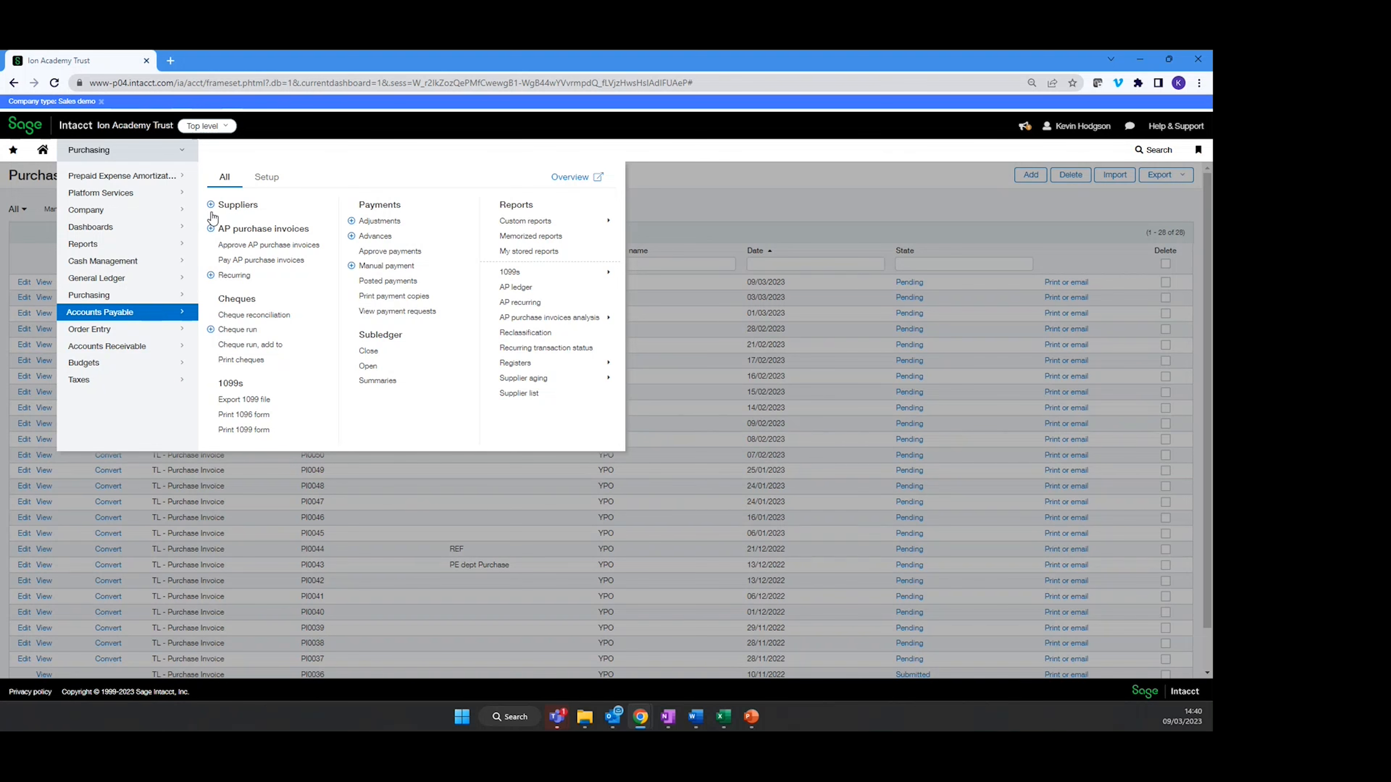
click(263, 260)
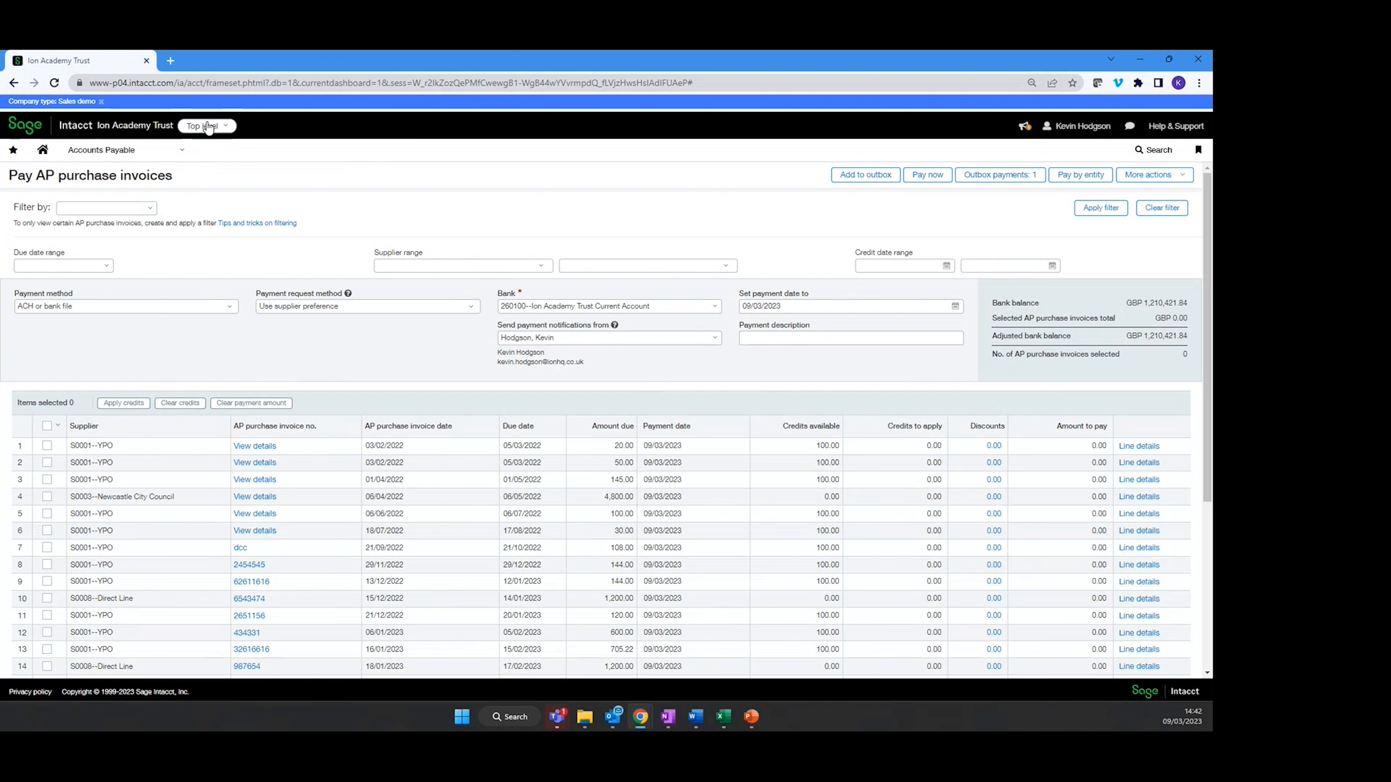
Open the bookmarked intacct4education-Demo company in a new browser tab and view its SIFE Component Library - YTD dashboard
click(170, 61)
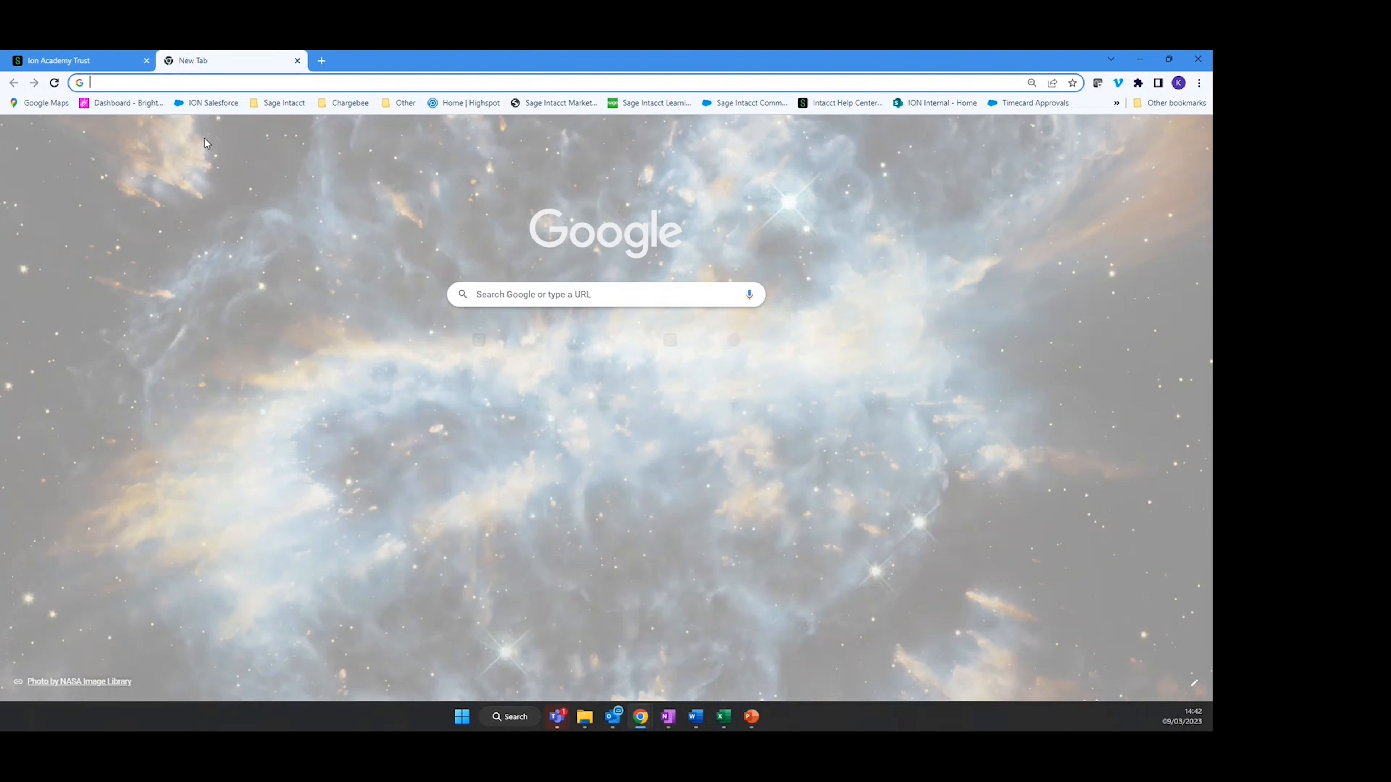
click(281, 102)
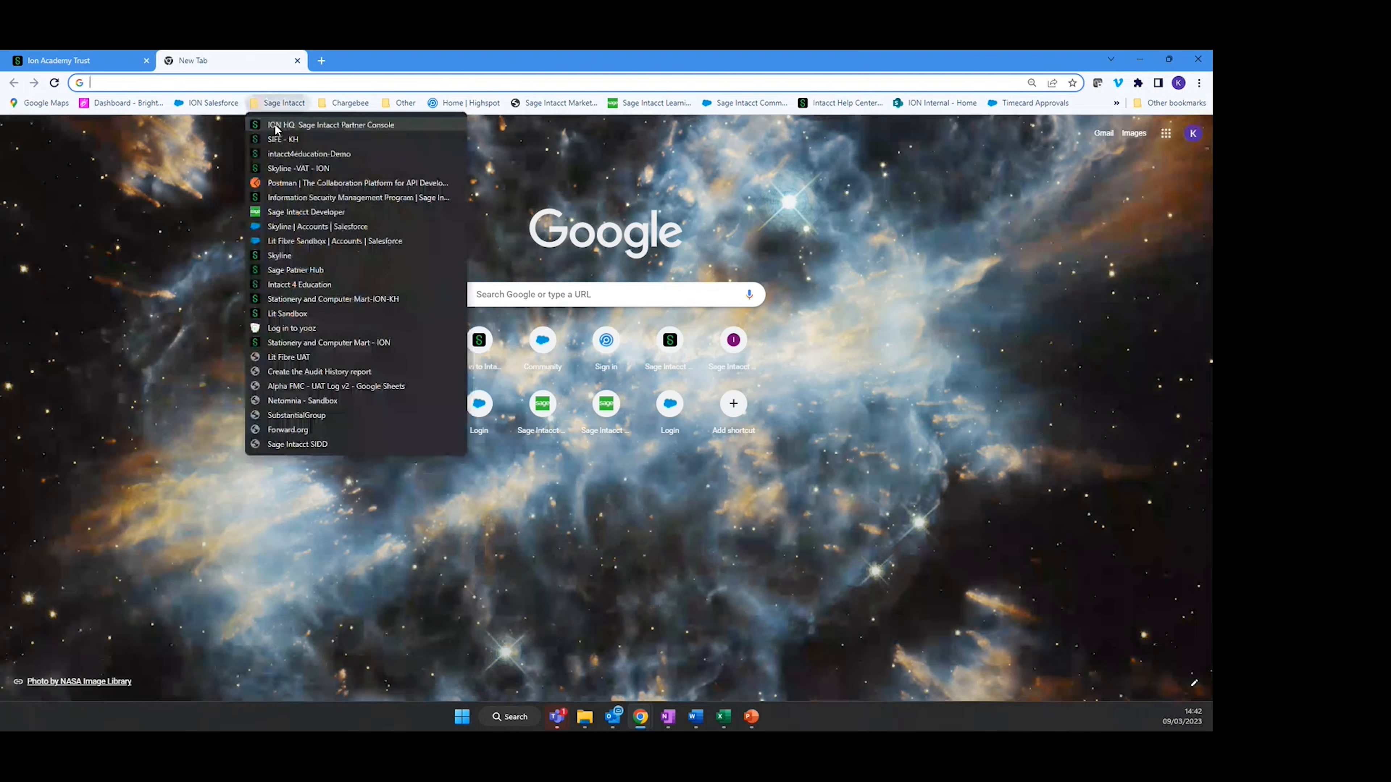
click(318, 154)
click(596, 406)
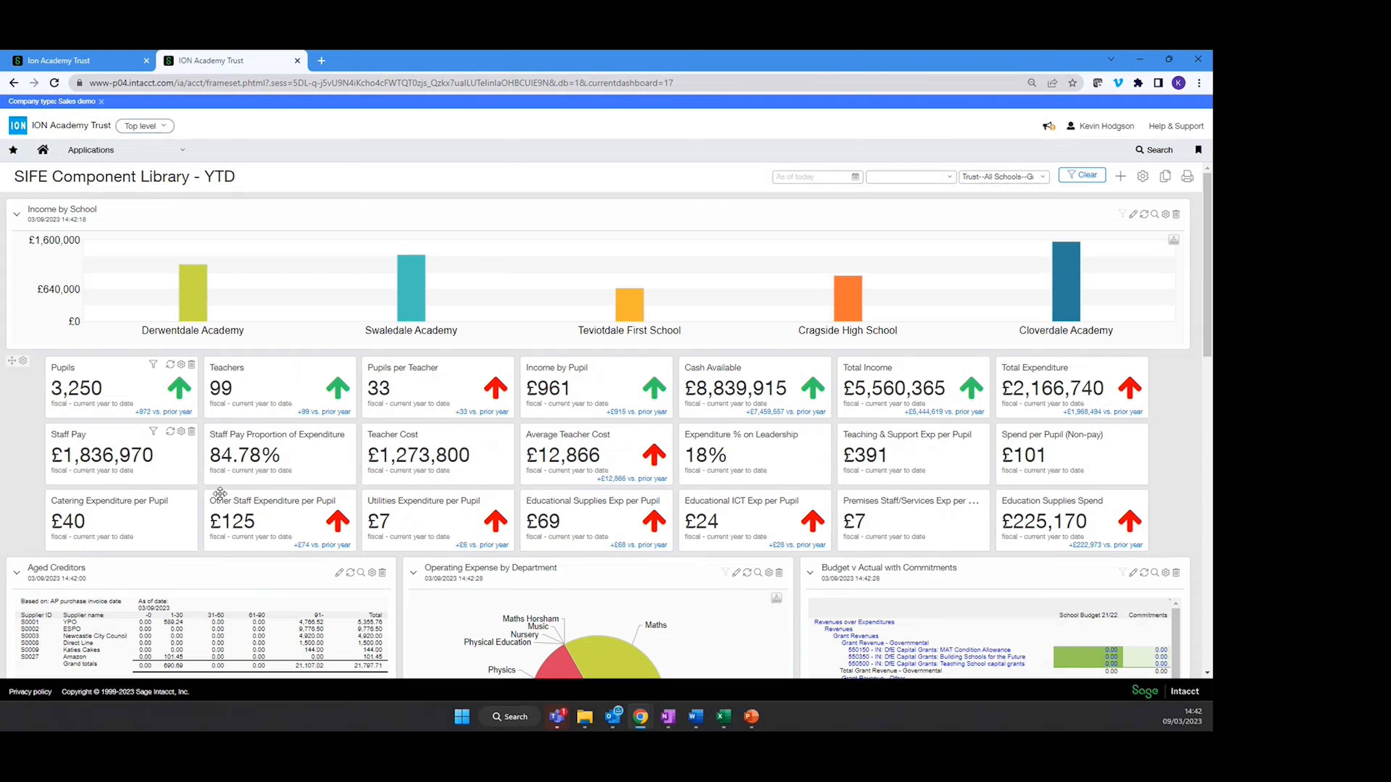
mouse_move(583, 461)
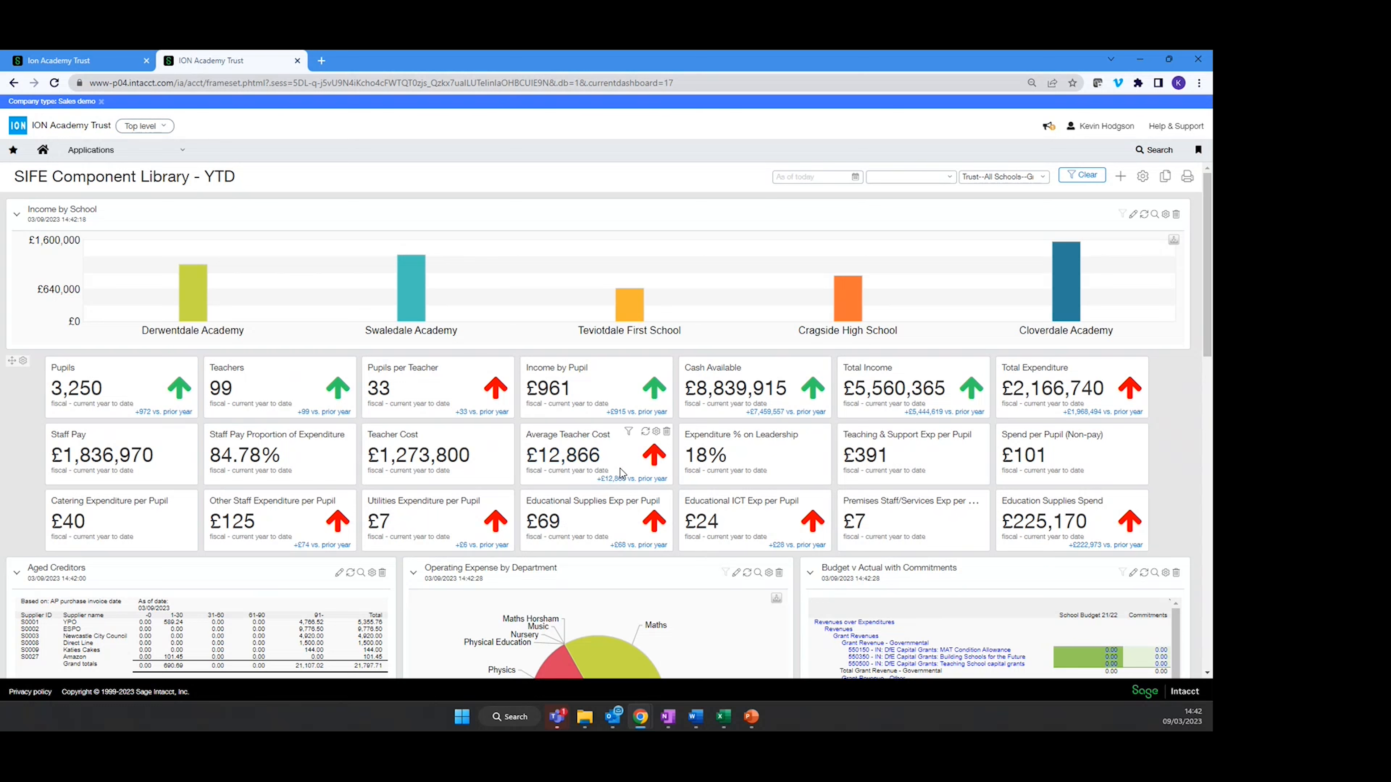
mouse_move(72, 527)
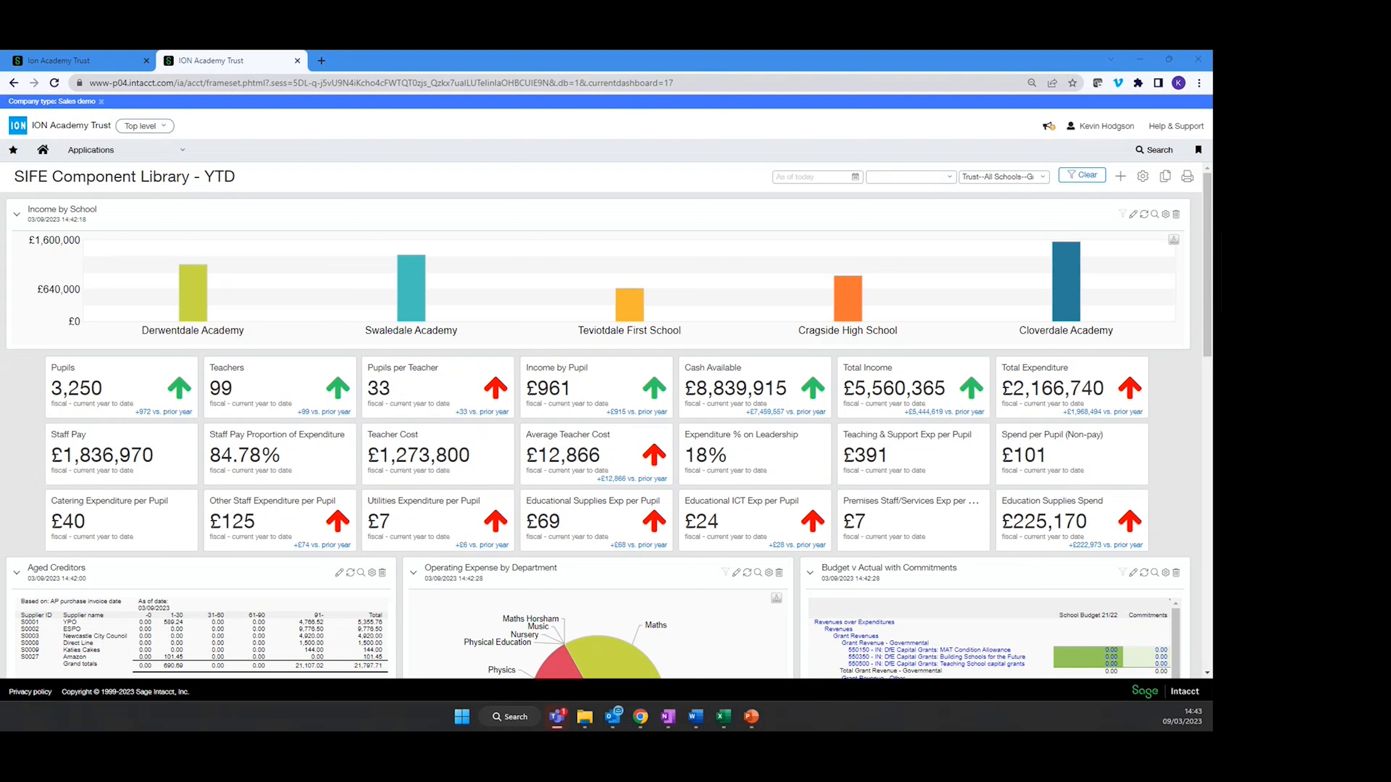
Close the second company's browser tab and open Import data in the Company setup, leaving the Pay AP purchase invoices page unsaved
click(91, 150)
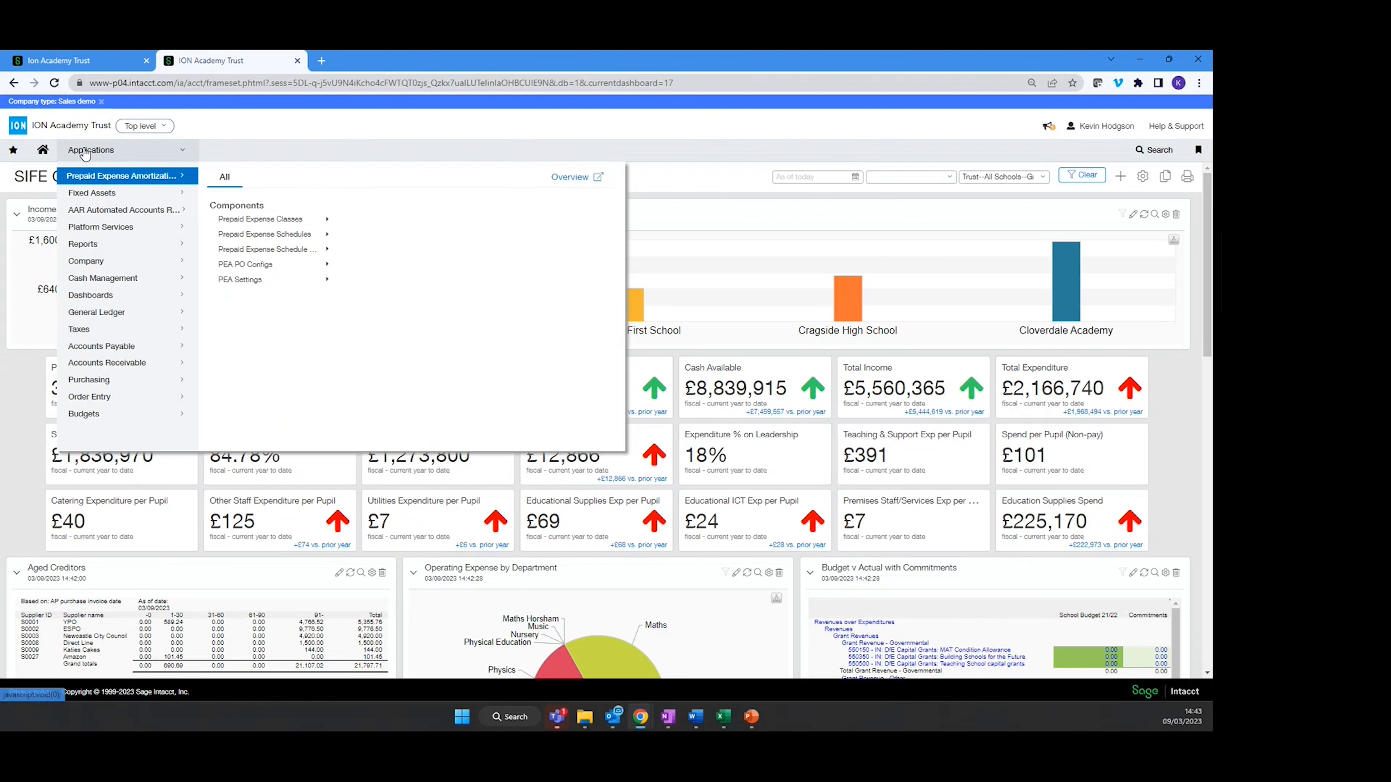
click(294, 60)
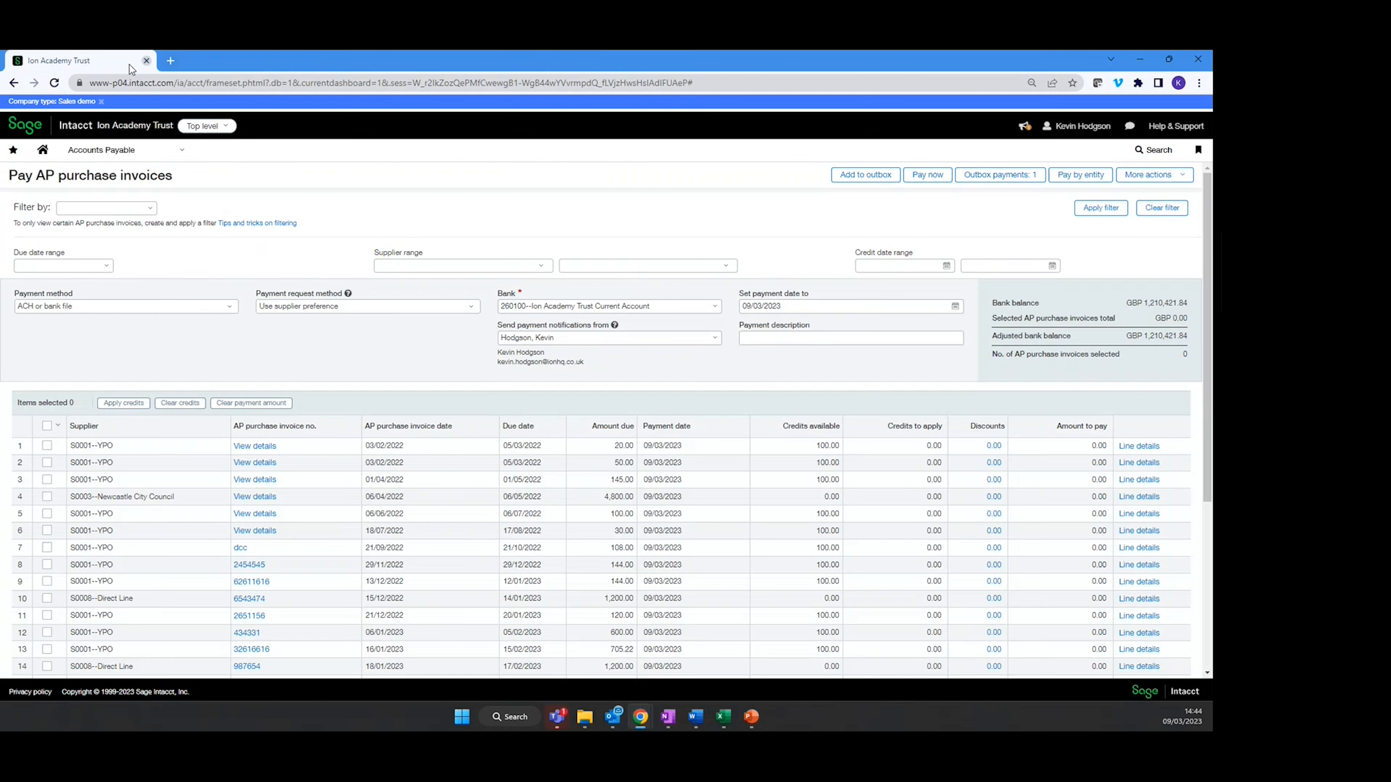
click(100, 149)
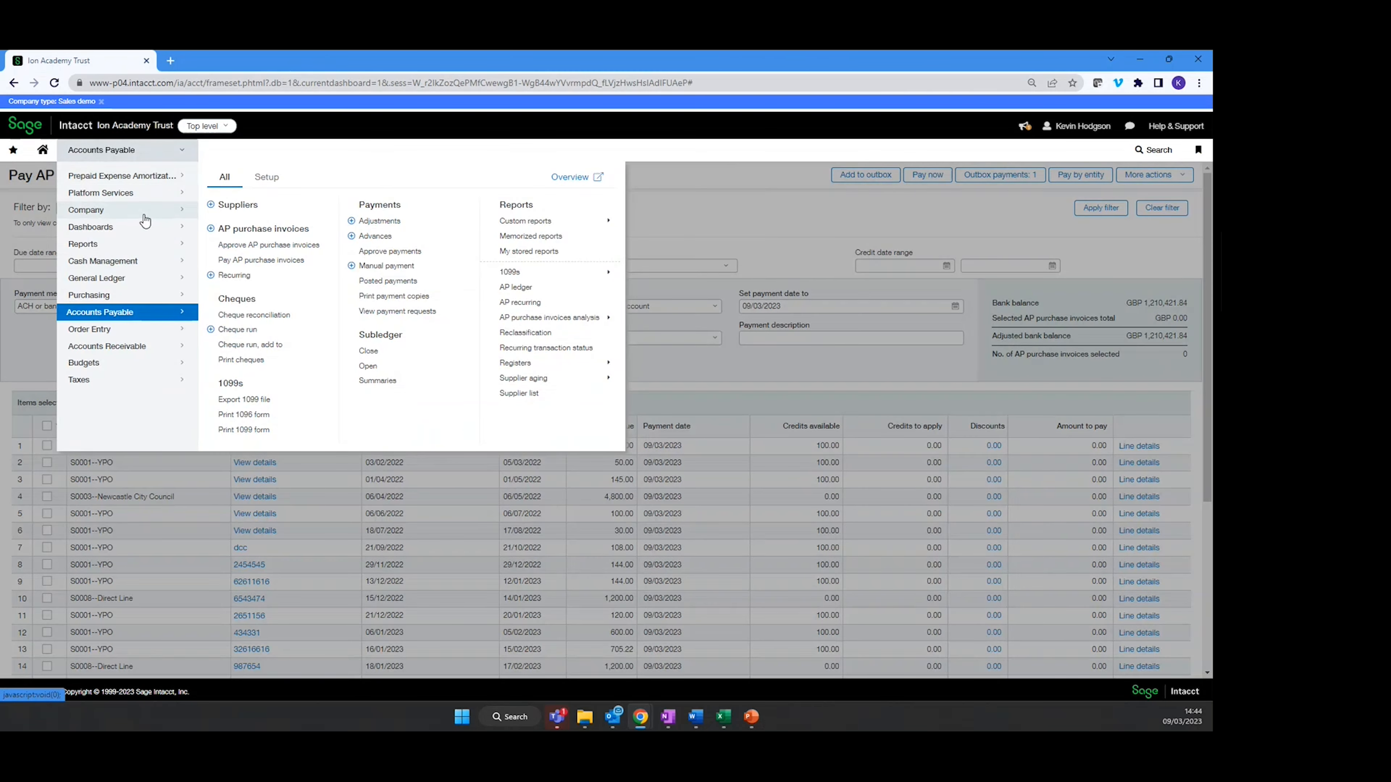
click(144, 218)
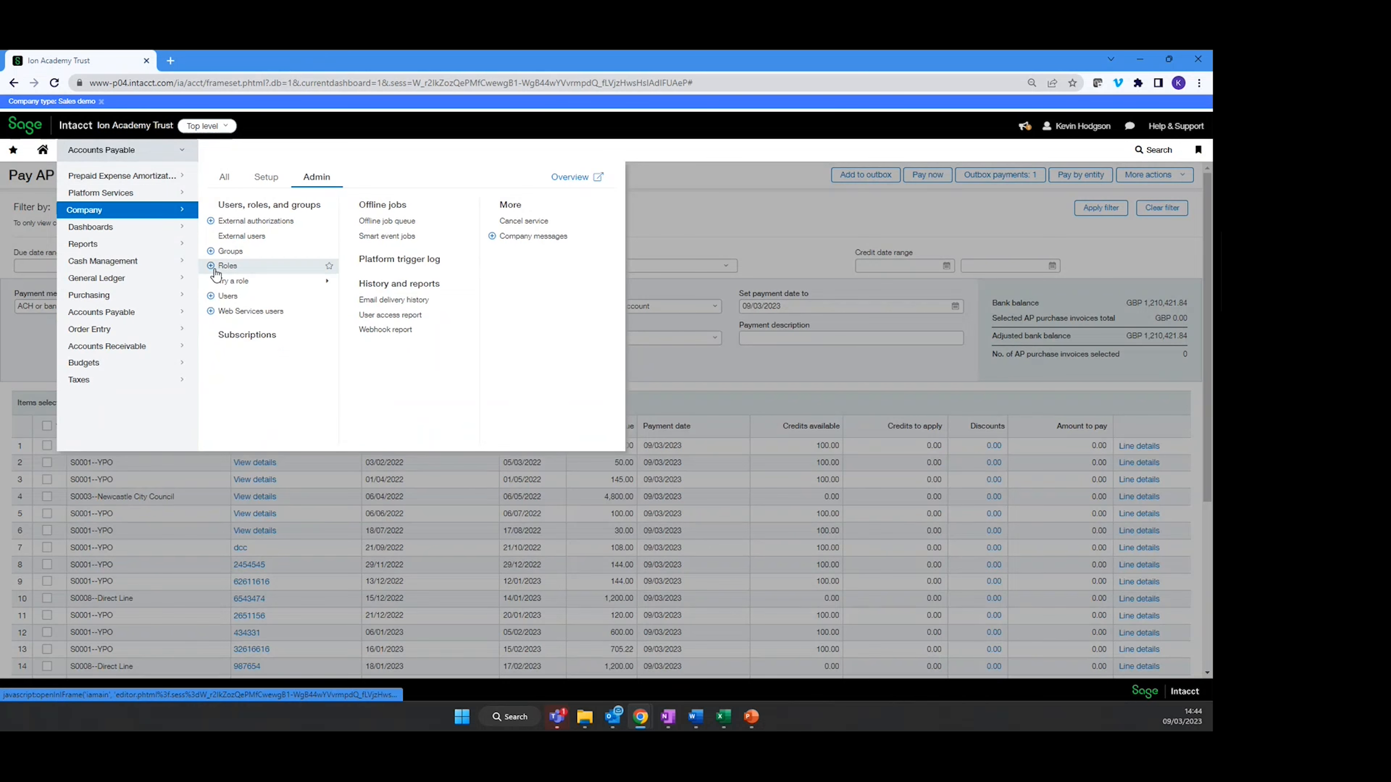
click(266, 176)
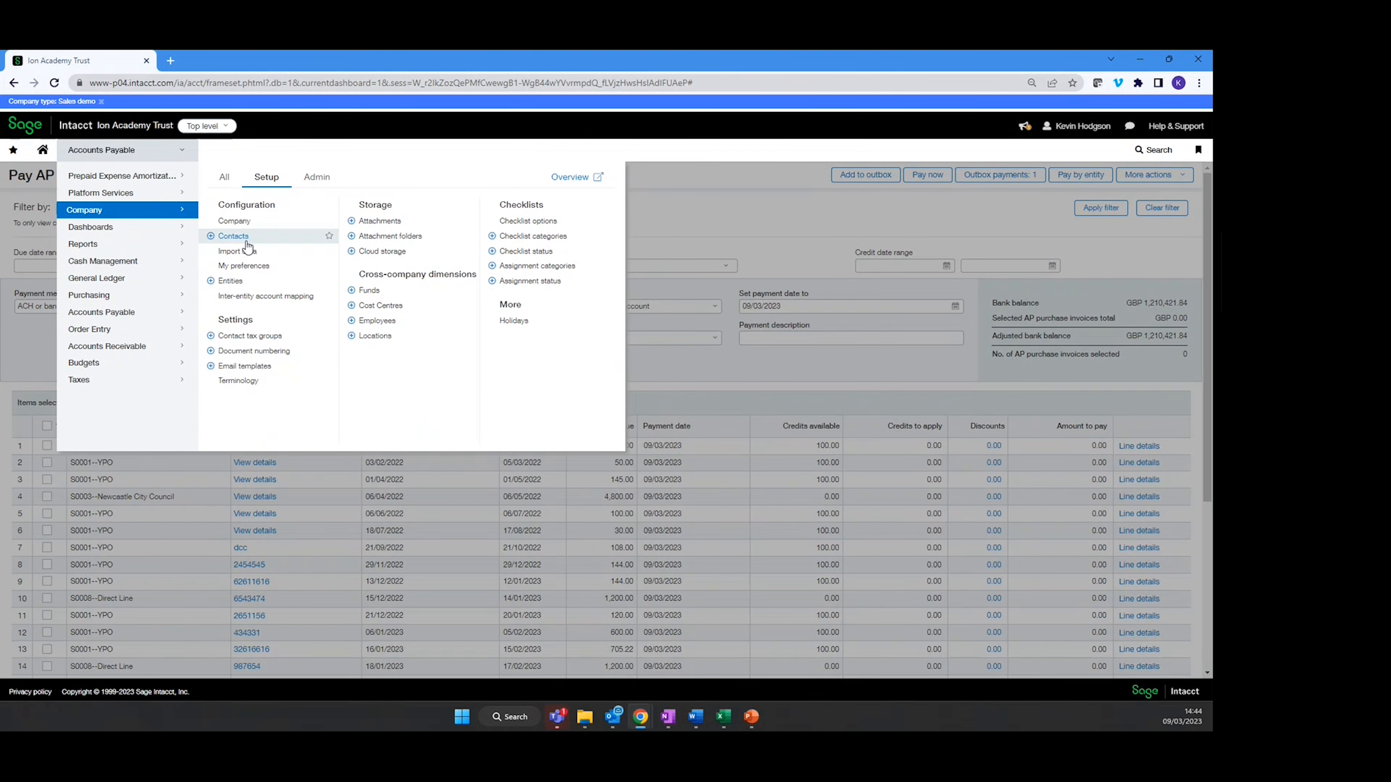
click(239, 252)
click(664, 154)
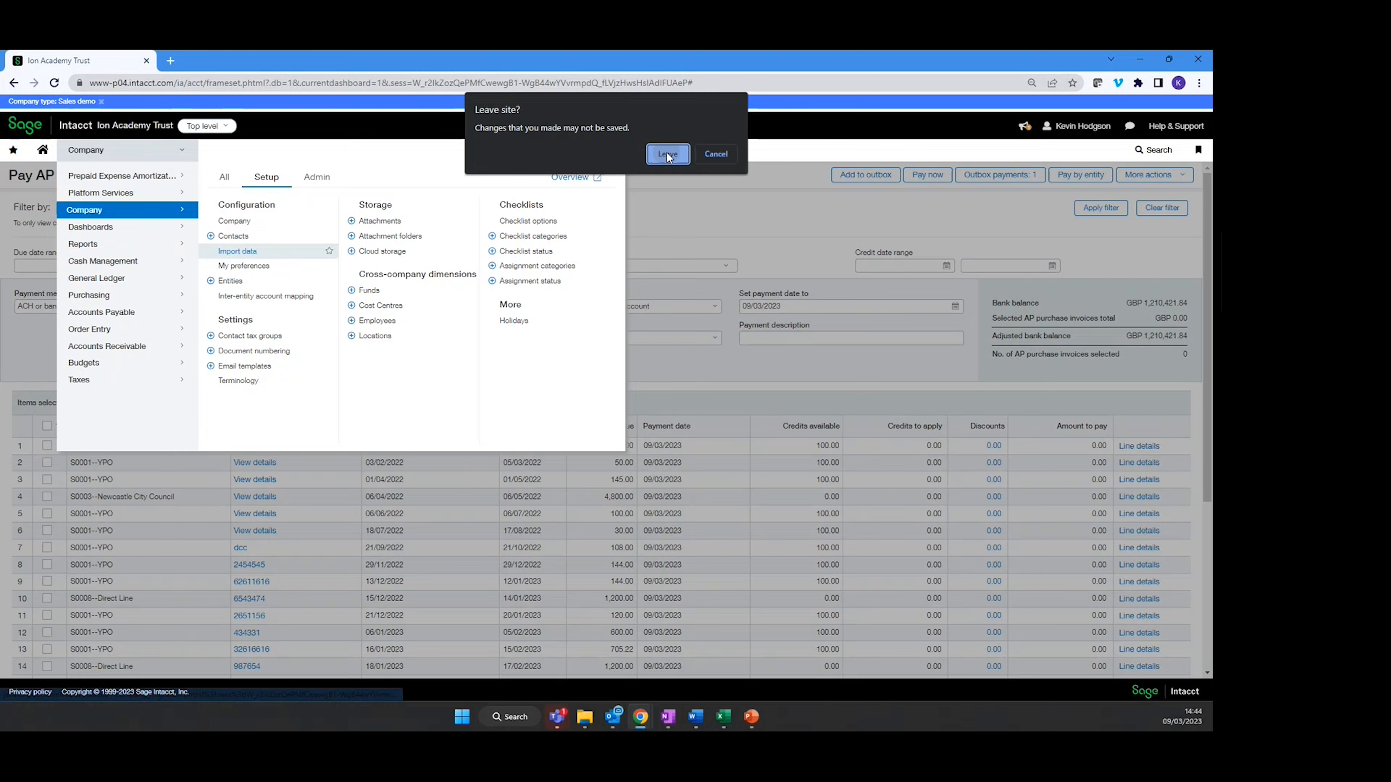
Locate Budgets in the Company setup checklist and open its import template in Excel
scroll(366, 457, down, 15)
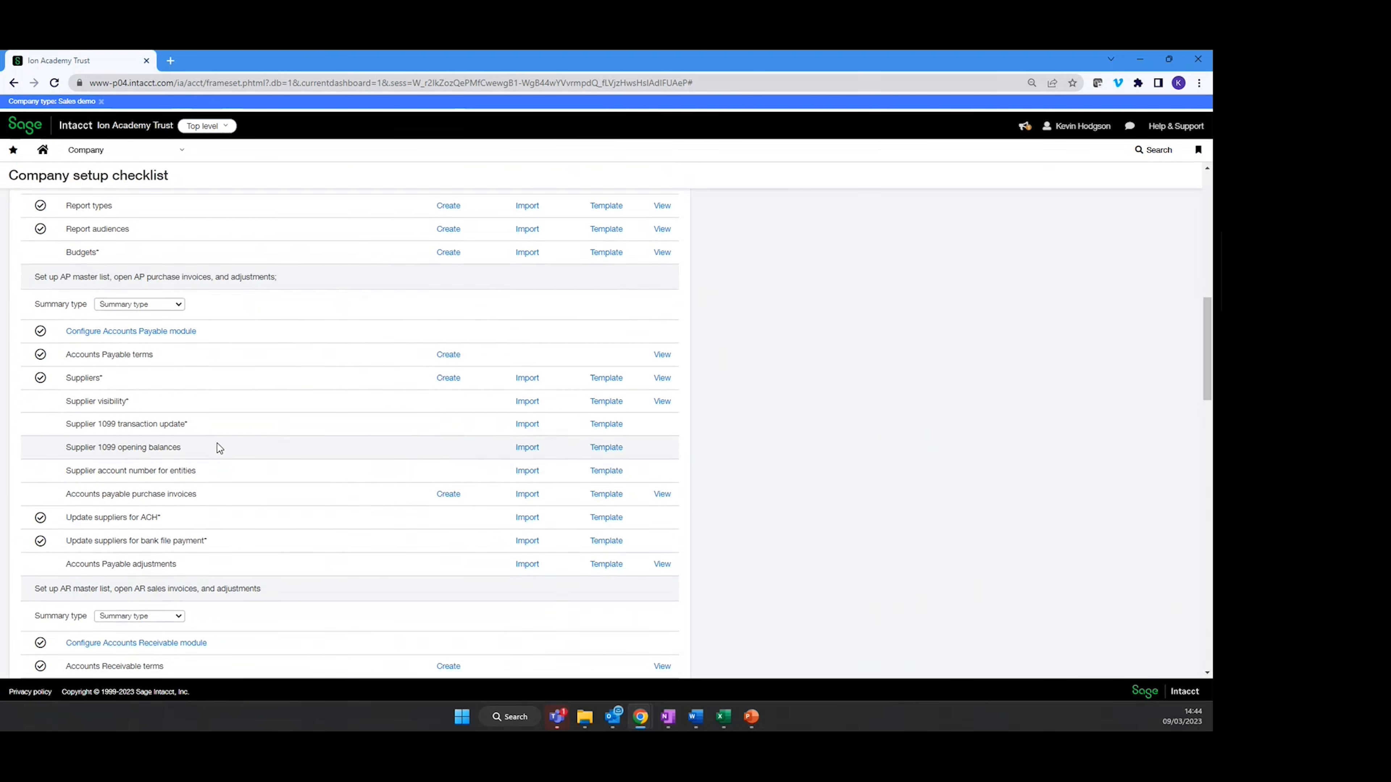
scroll(366, 456, down, 3)
scroll(366, 457, up, 5)
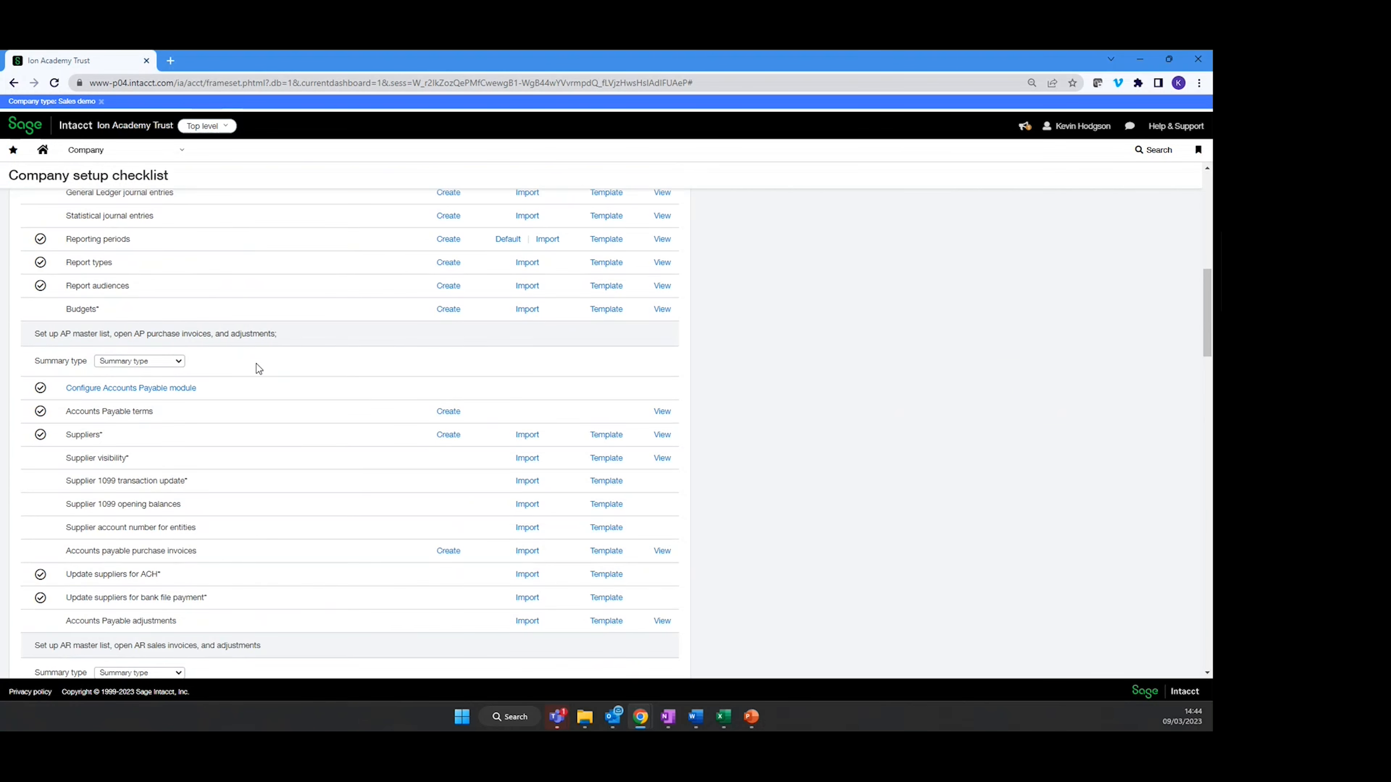
drag(99, 310, 59, 316)
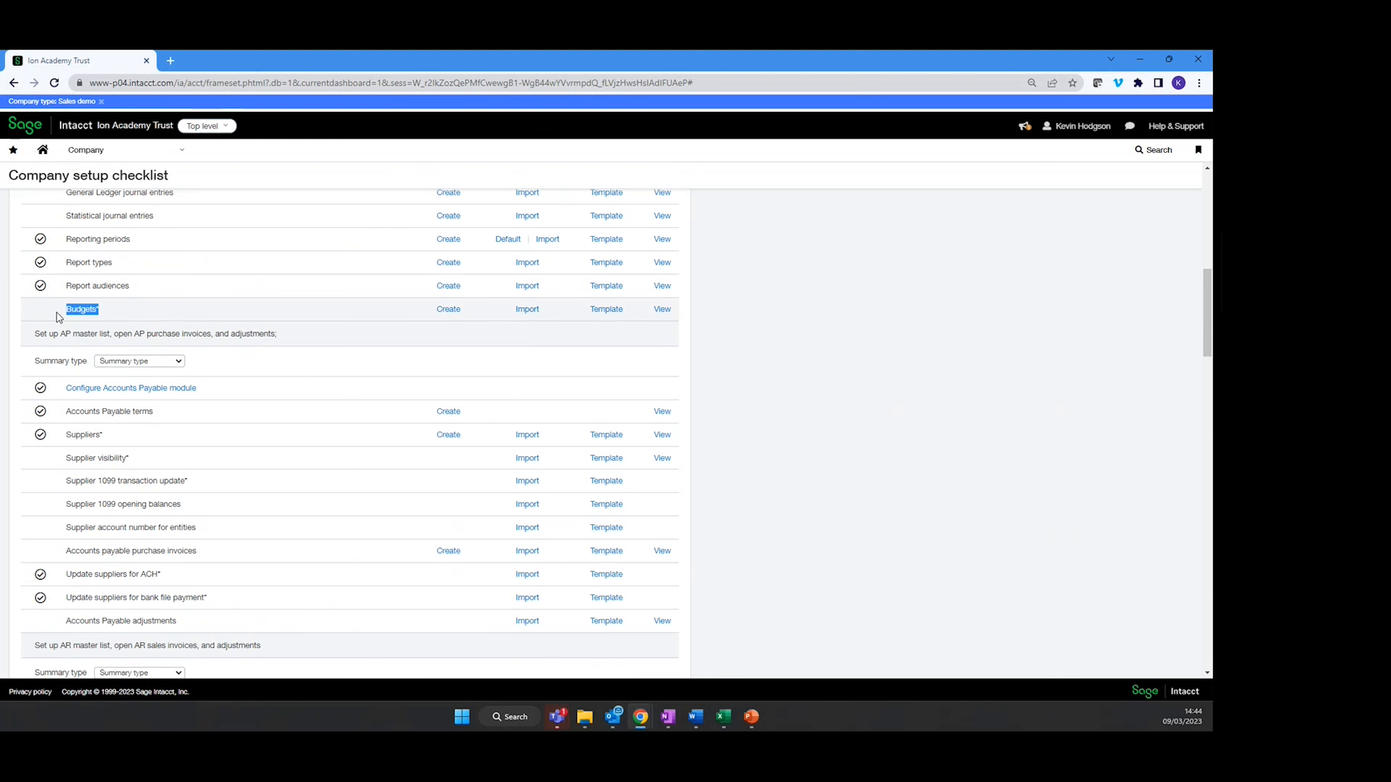
click(605, 310)
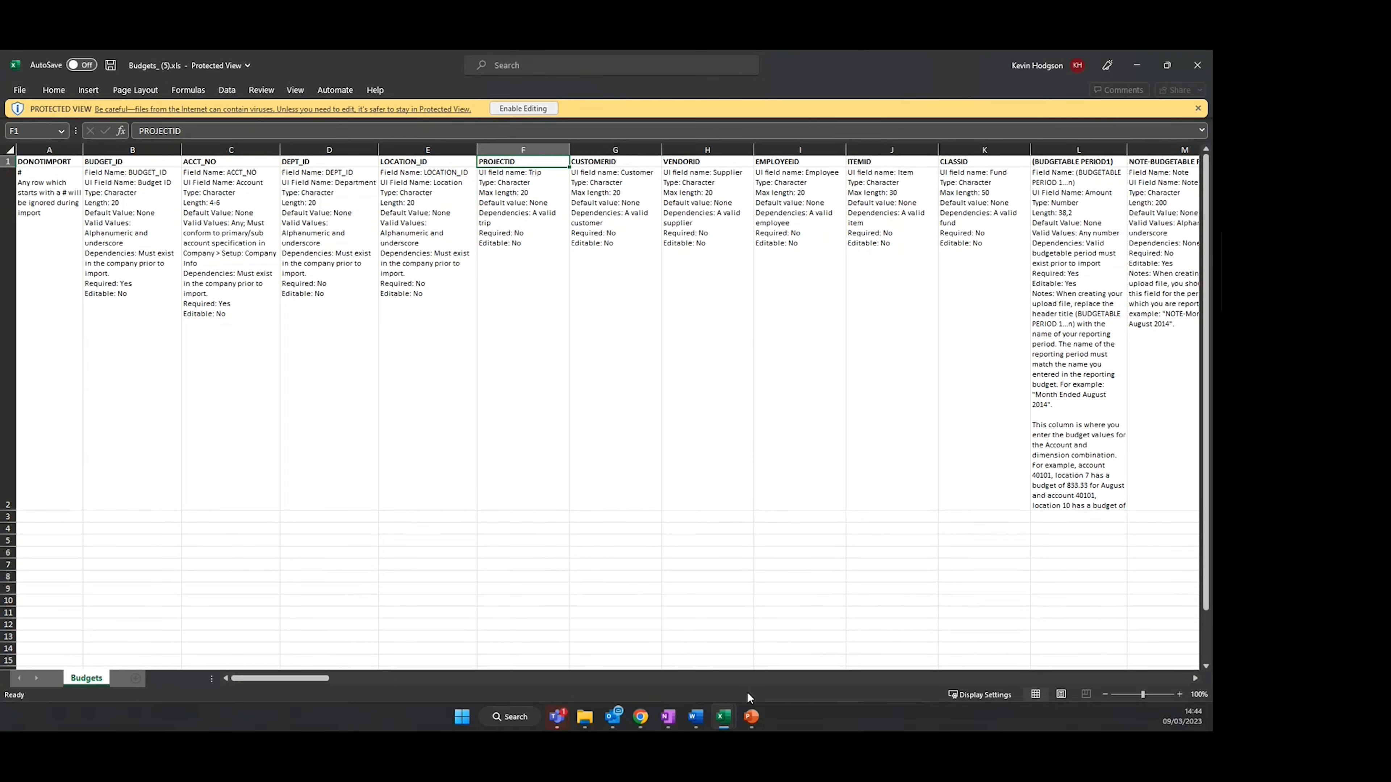
Enable editing for the protected Budgets template workbook and keep that workbook in front
right_click(730, 719)
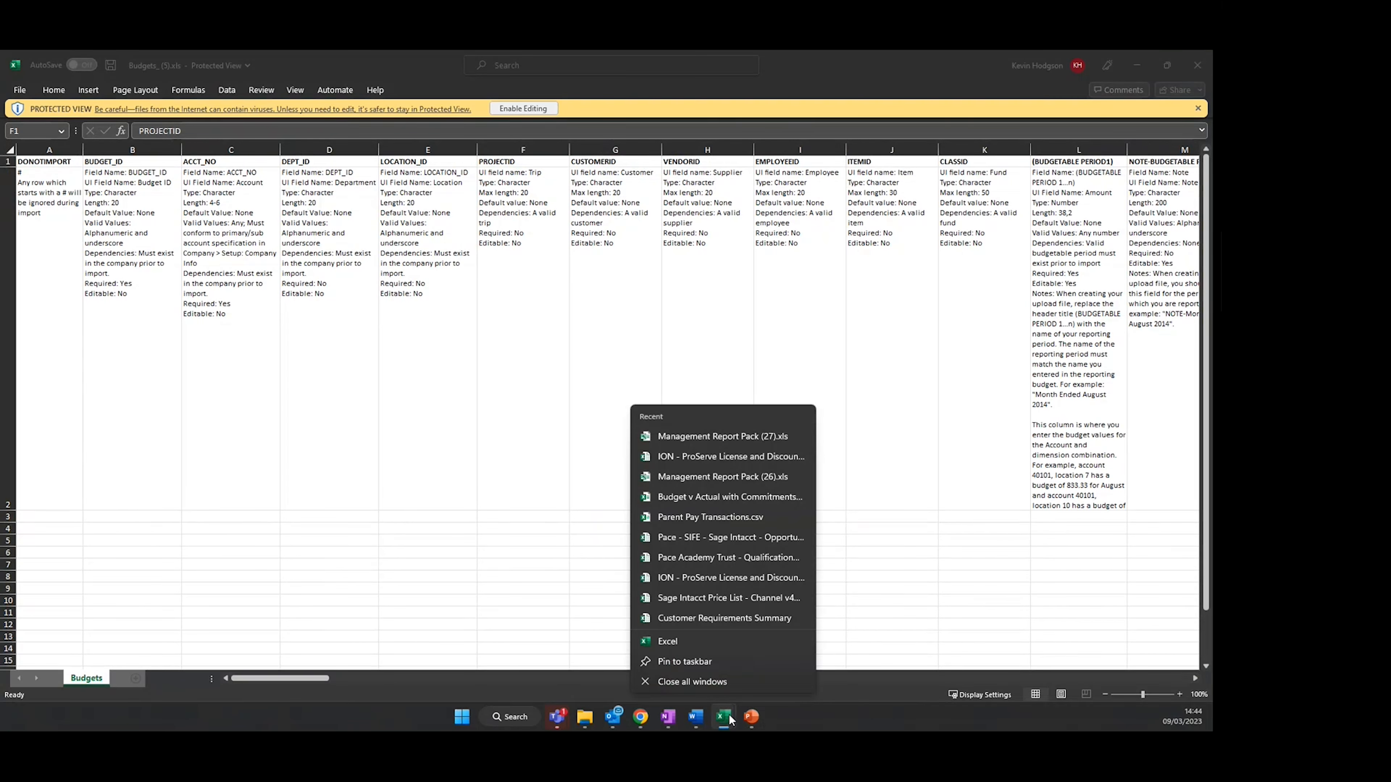
click(841, 709)
click(535, 115)
click(535, 114)
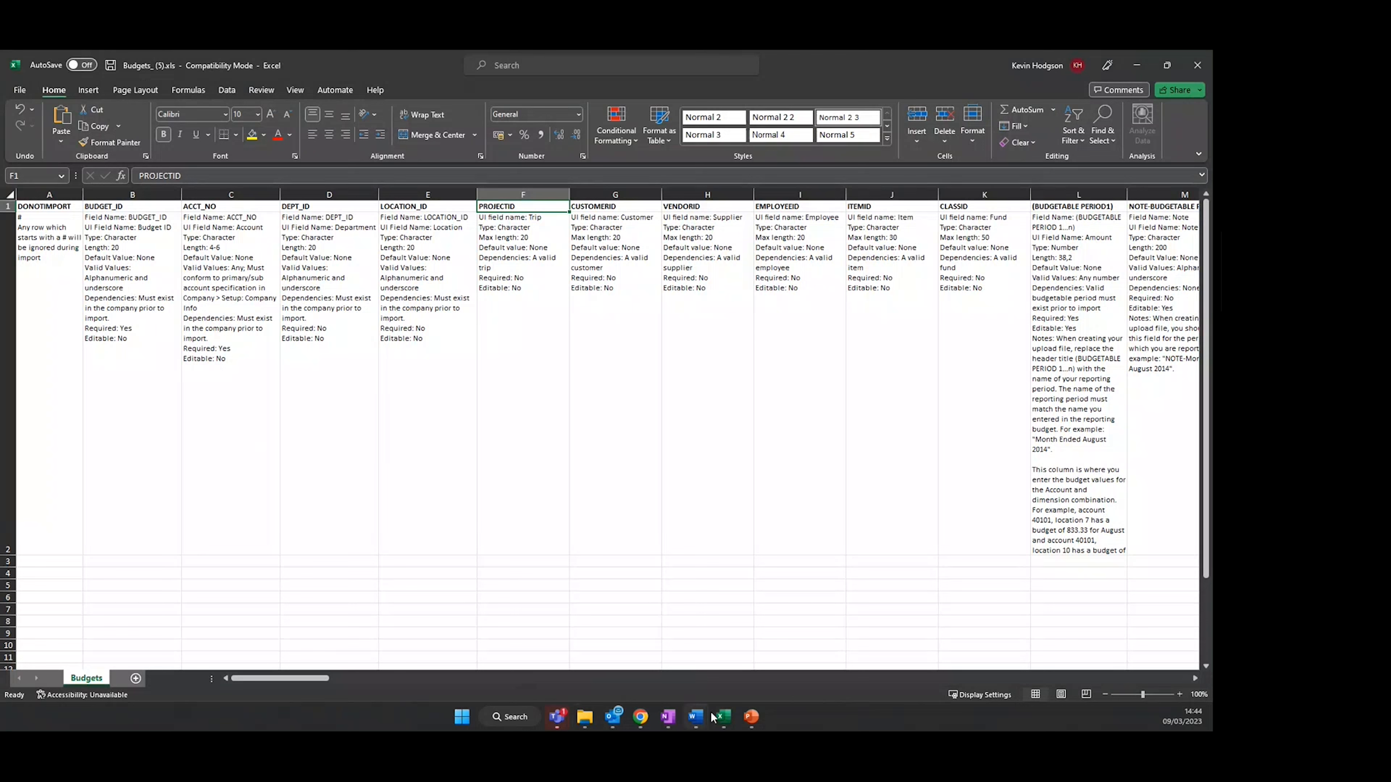
click(723, 718)
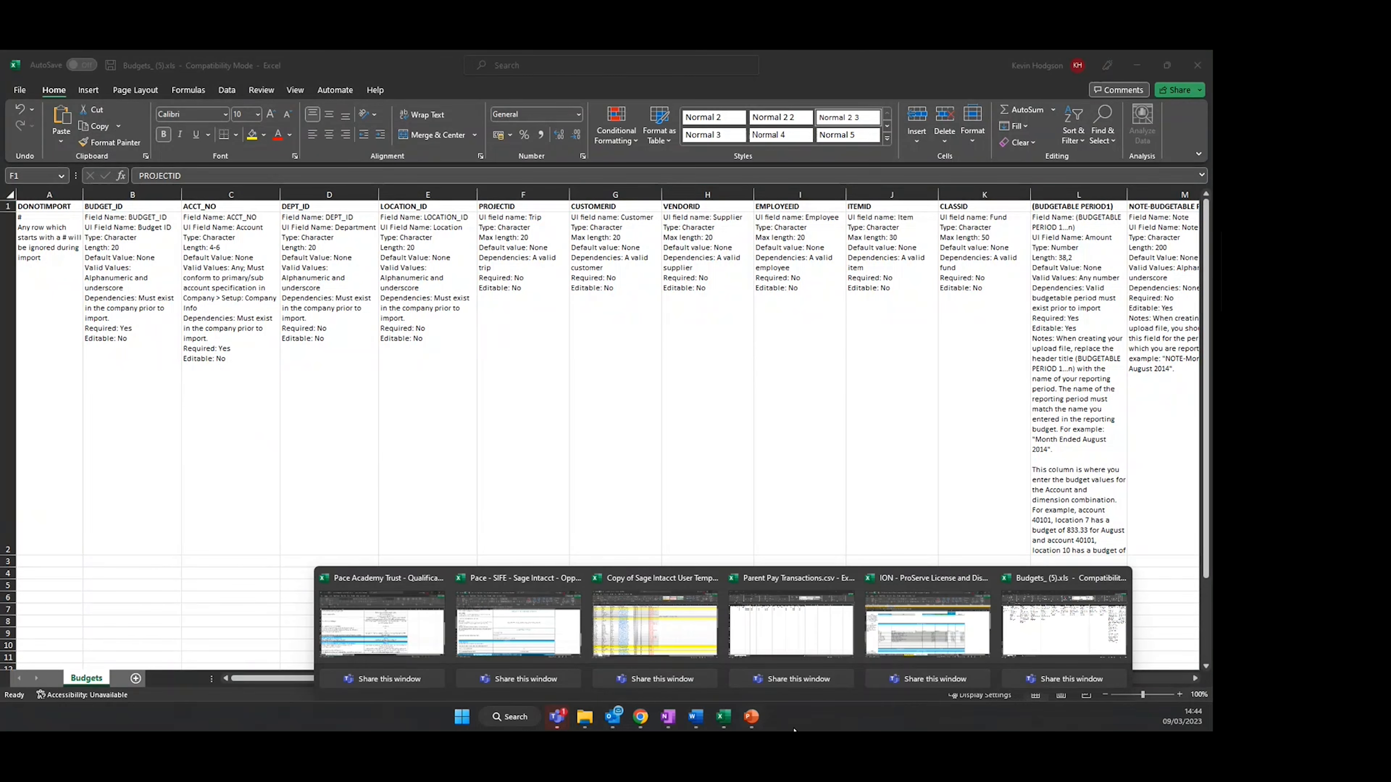
click(811, 381)
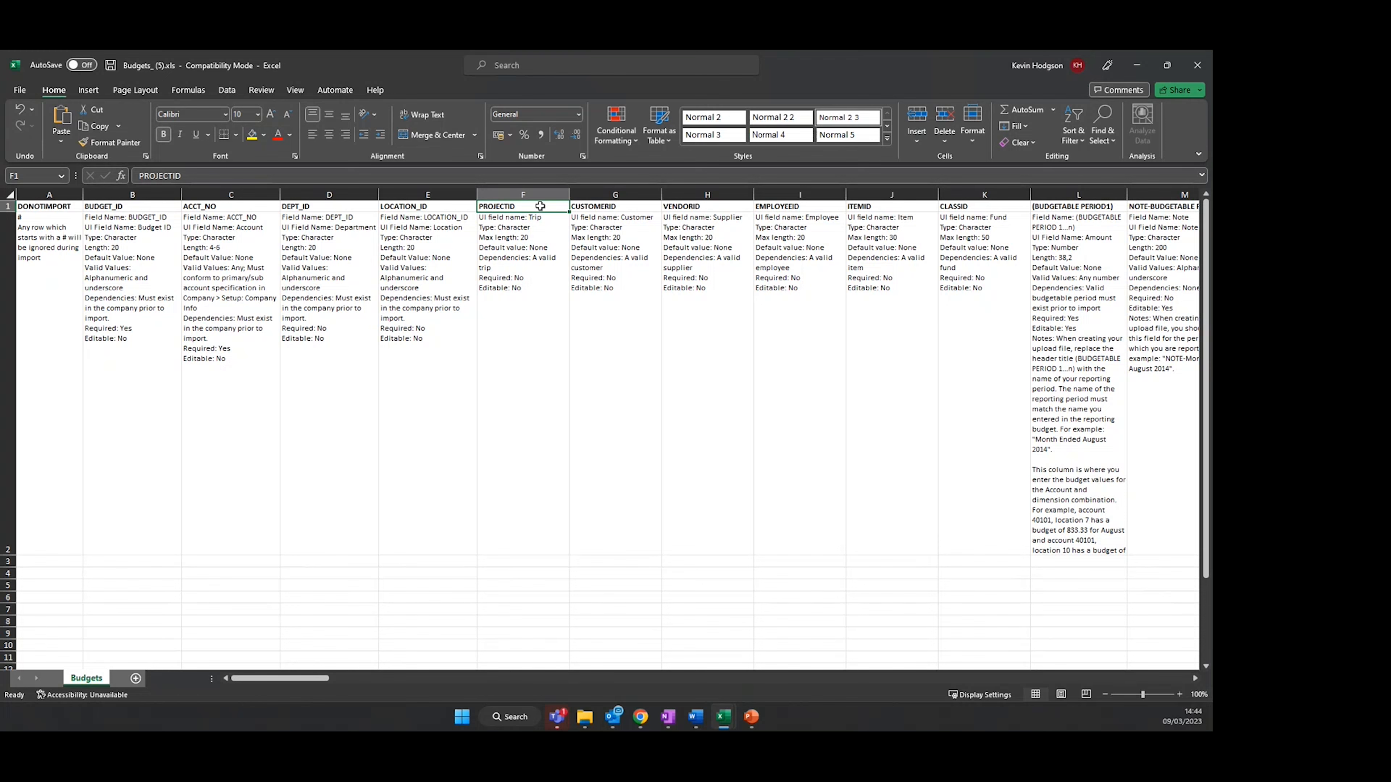
Delete the dimension columns from PROJECTID through CLASSID in the Budgets template
click(551, 192)
drag(551, 192, 954, 195)
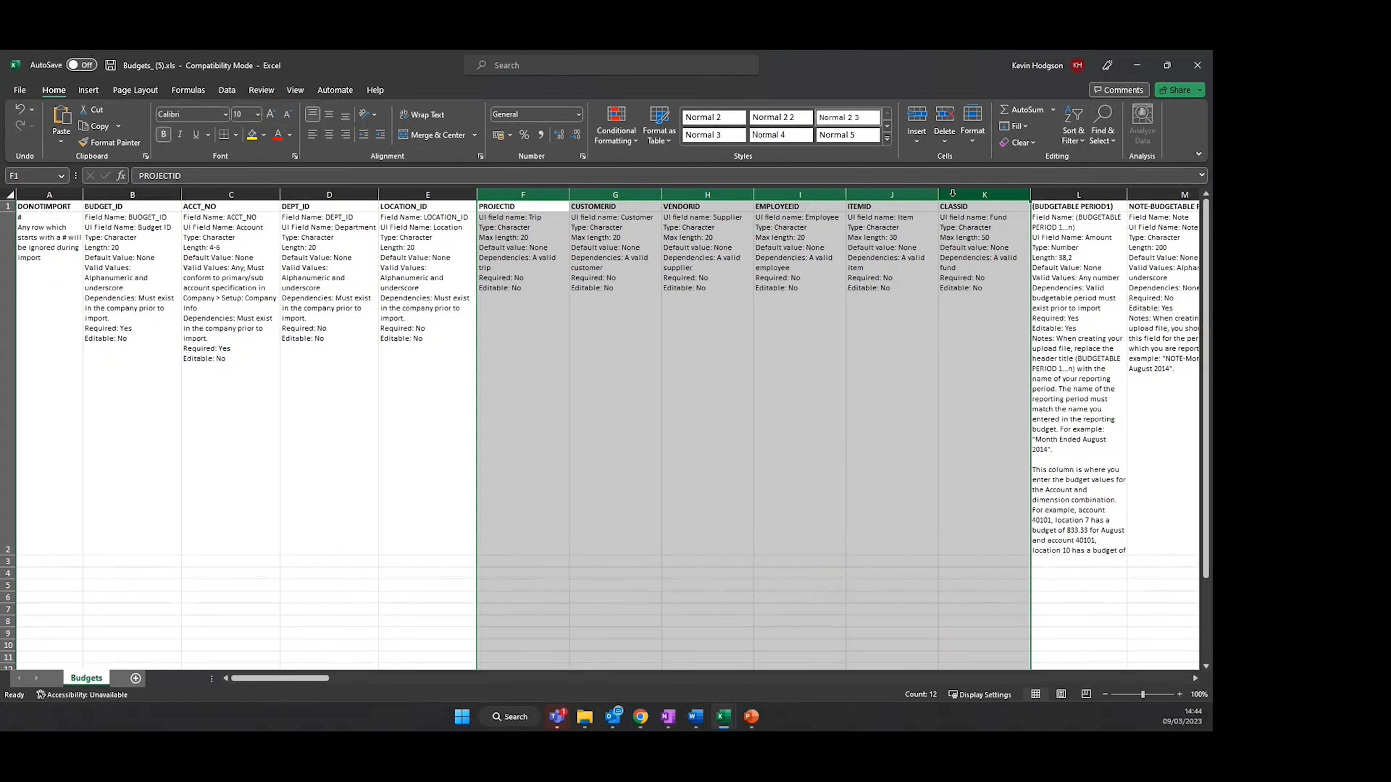
right_click(954, 196)
click(995, 341)
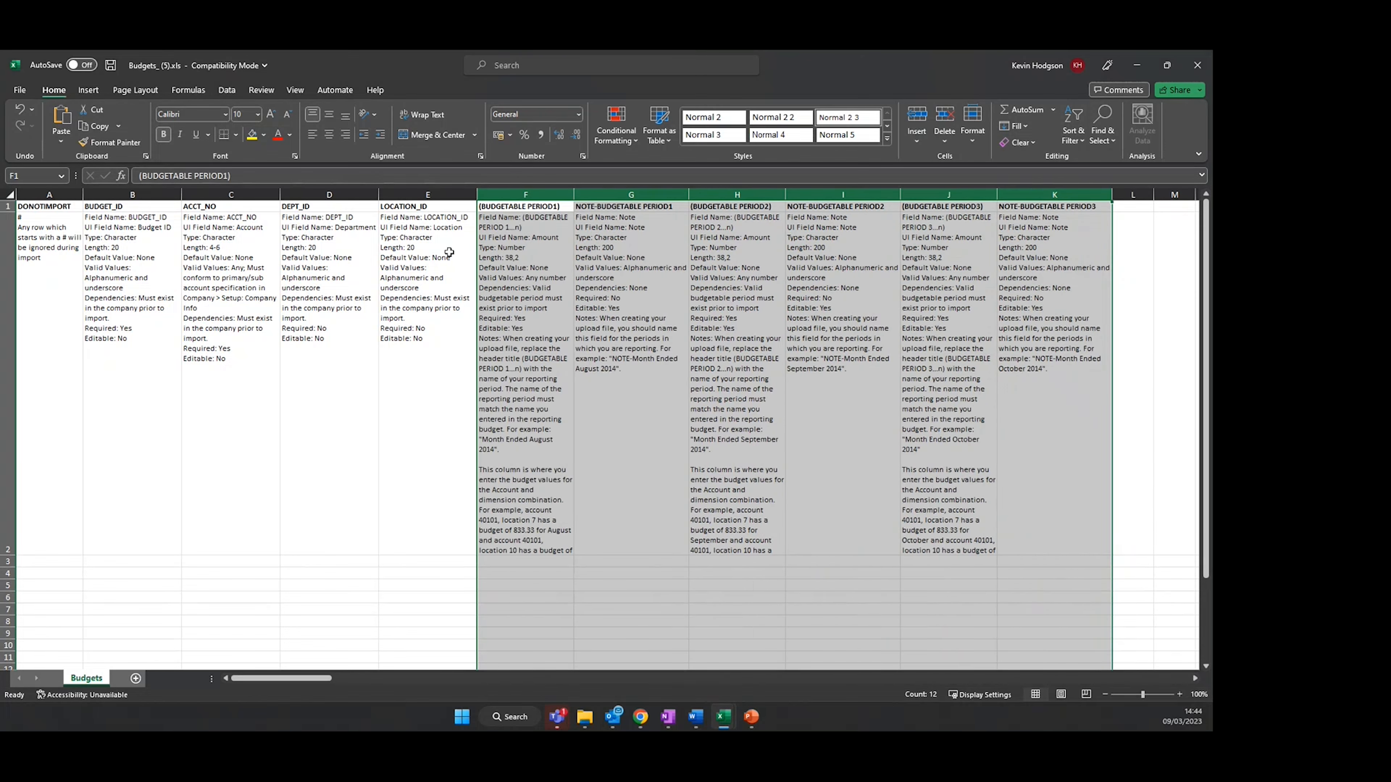
Review the template's budget ID, account, department, location and budgetable period columns with their notes
click(629, 416)
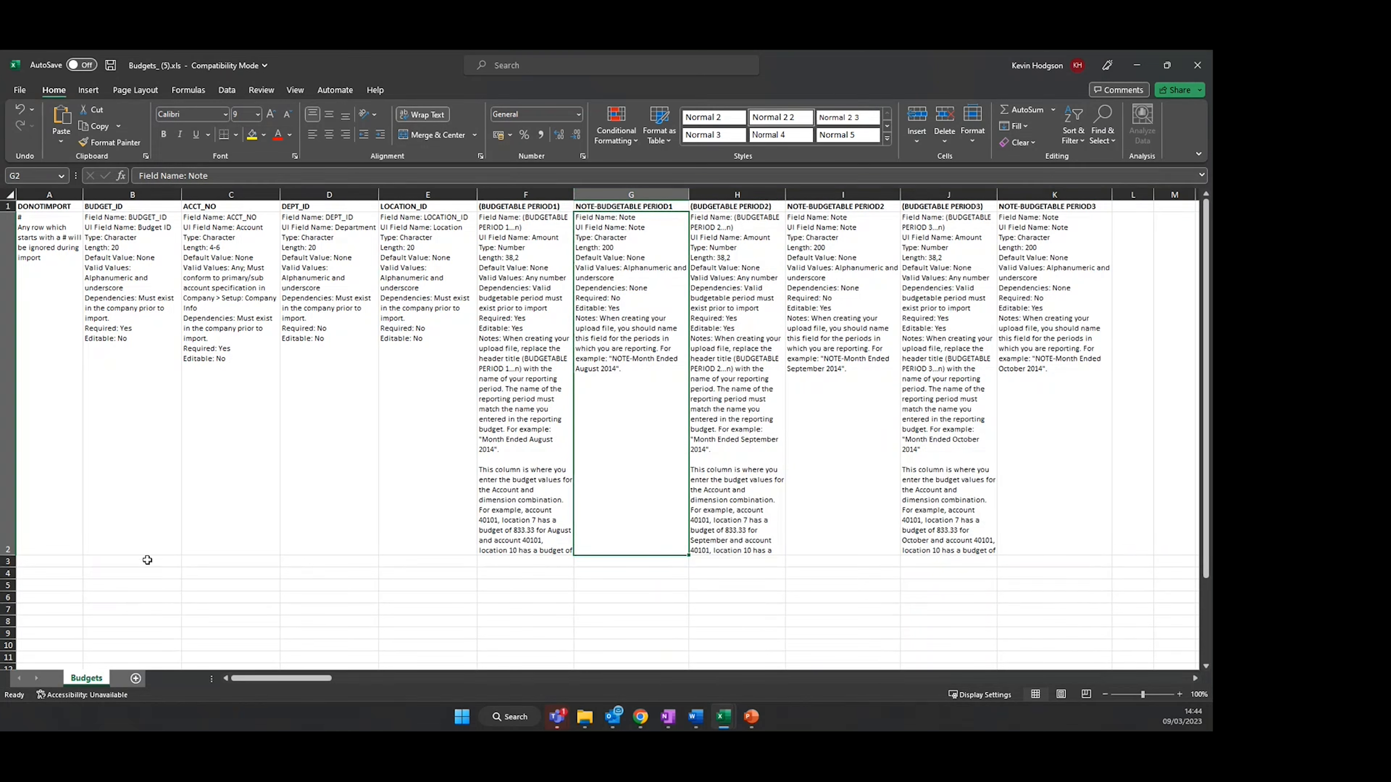
click(141, 275)
click(224, 388)
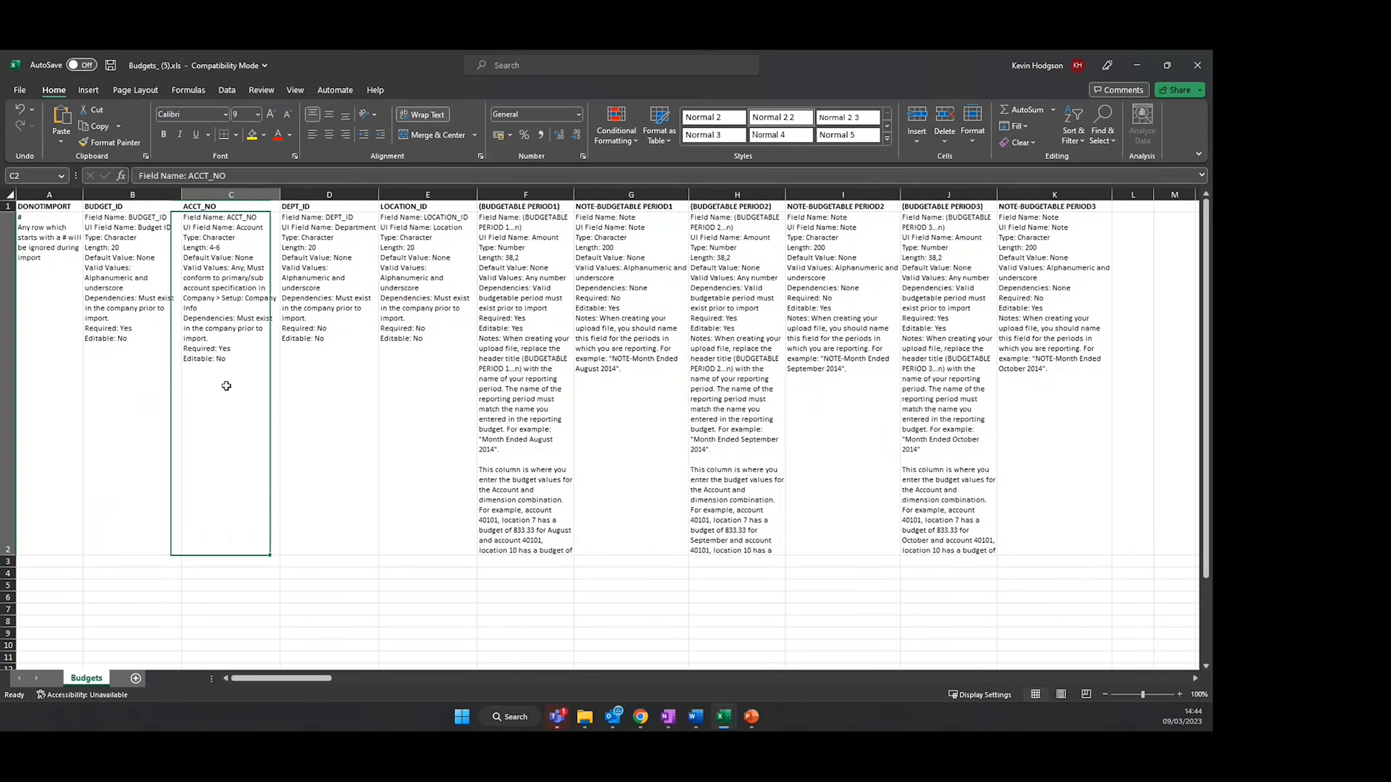
click(360, 355)
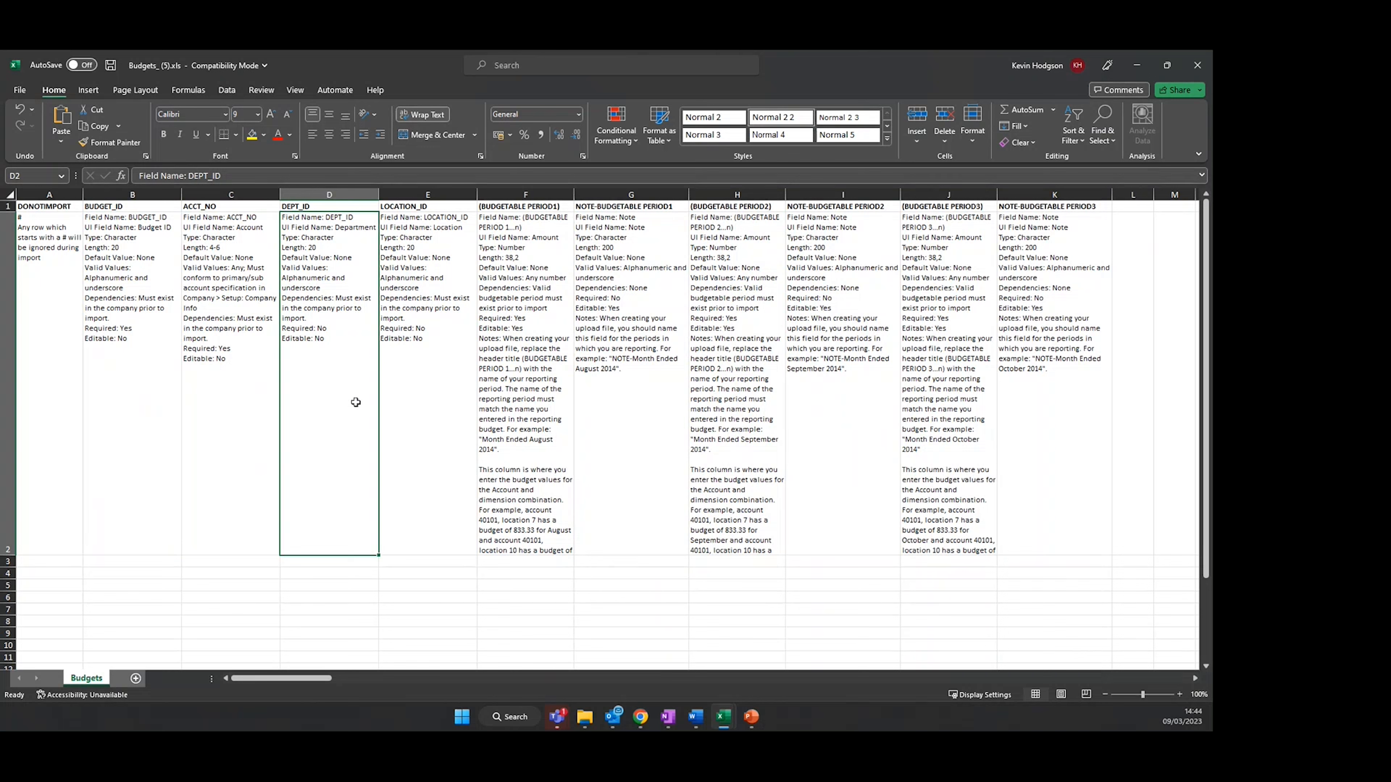
mouse_move(444, 561)
mouse_down()
mouse_move(438, 613)
mouse_move(437, 562)
mouse_up()
click(525, 206)
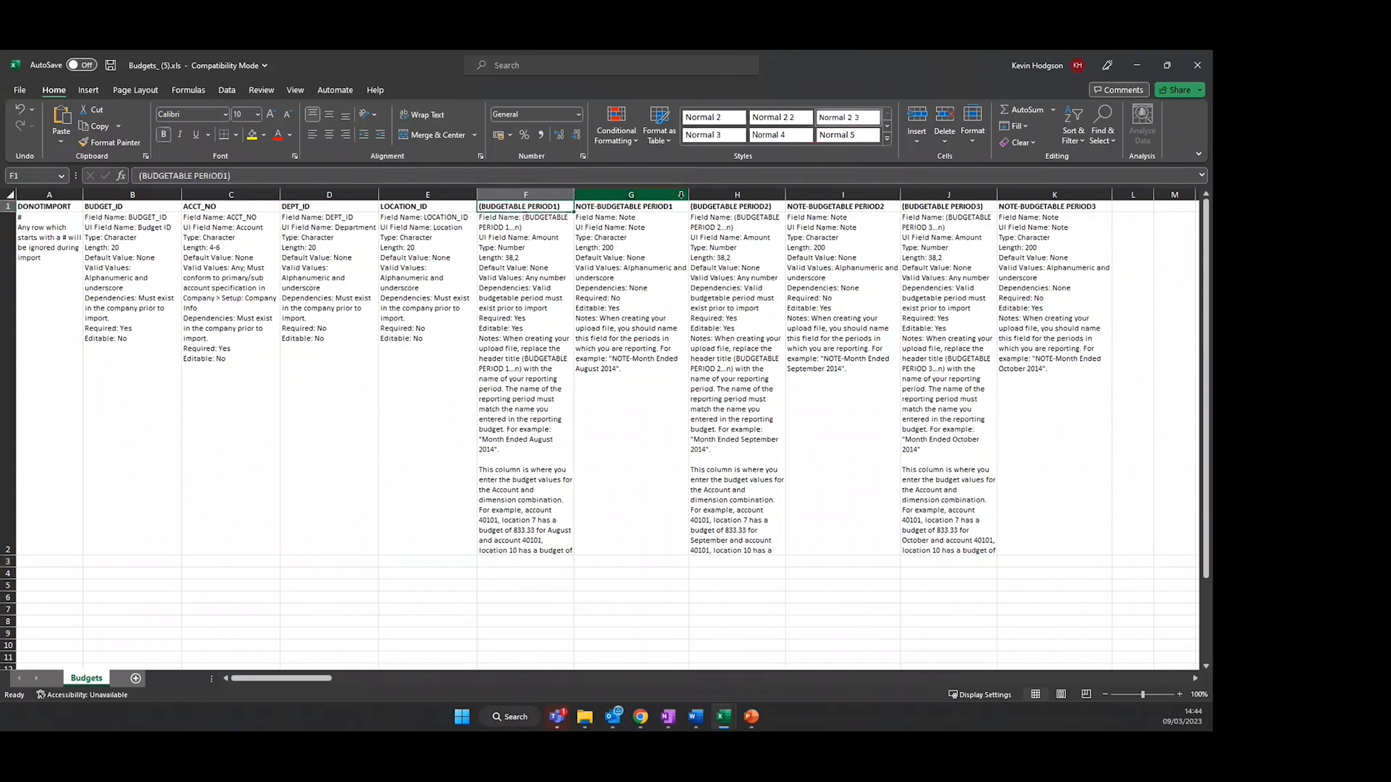
click(714, 206)
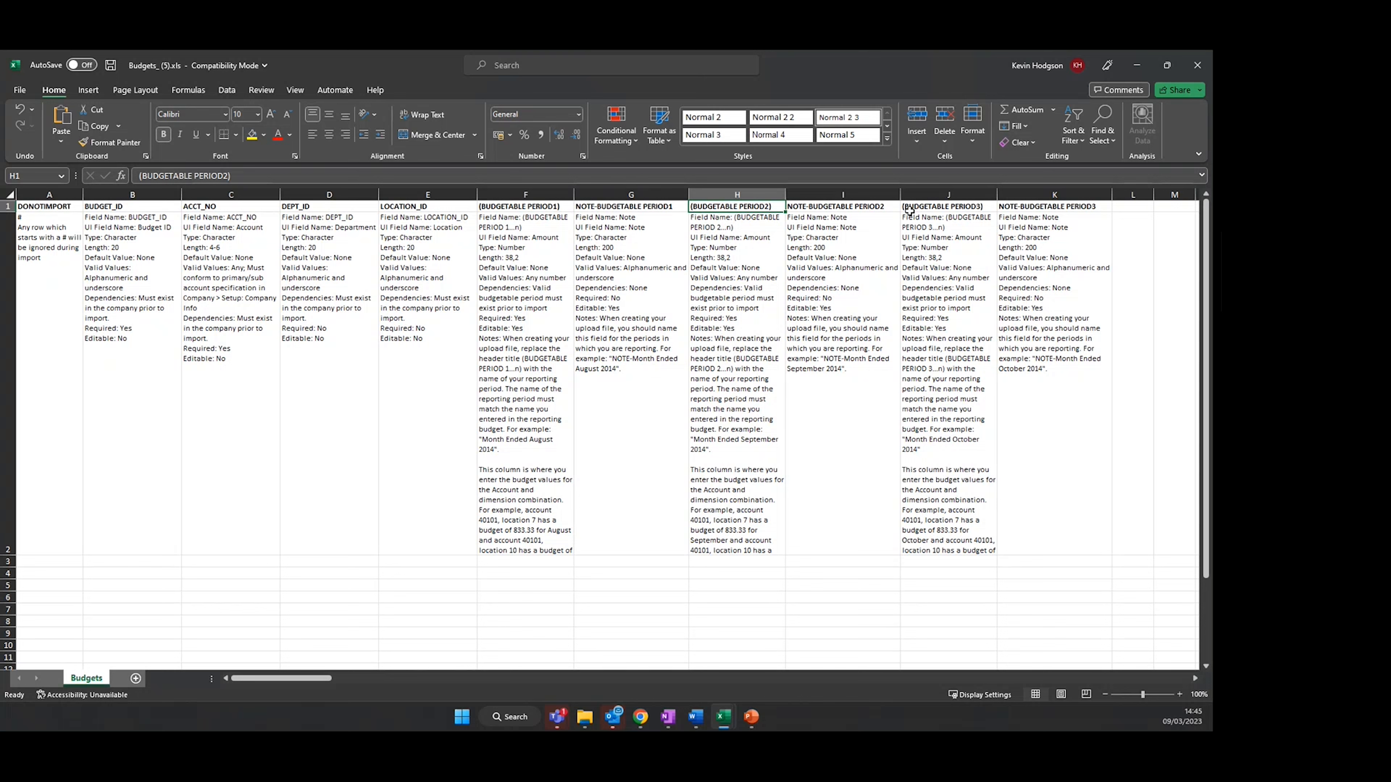
Switch back to Sage Intacct in Chrome and open the budgets list in the Budgets application
mouse_move(640, 717)
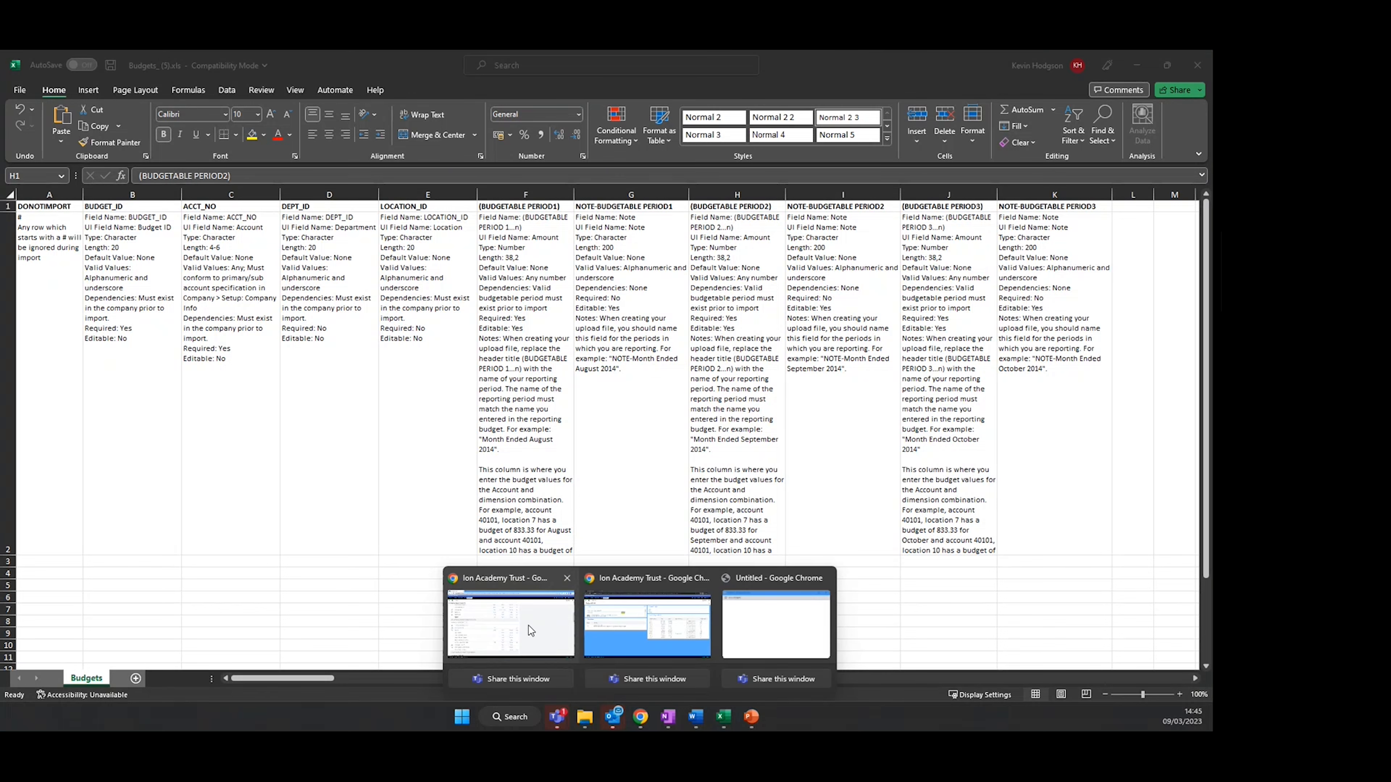
click(509, 592)
click(116, 154)
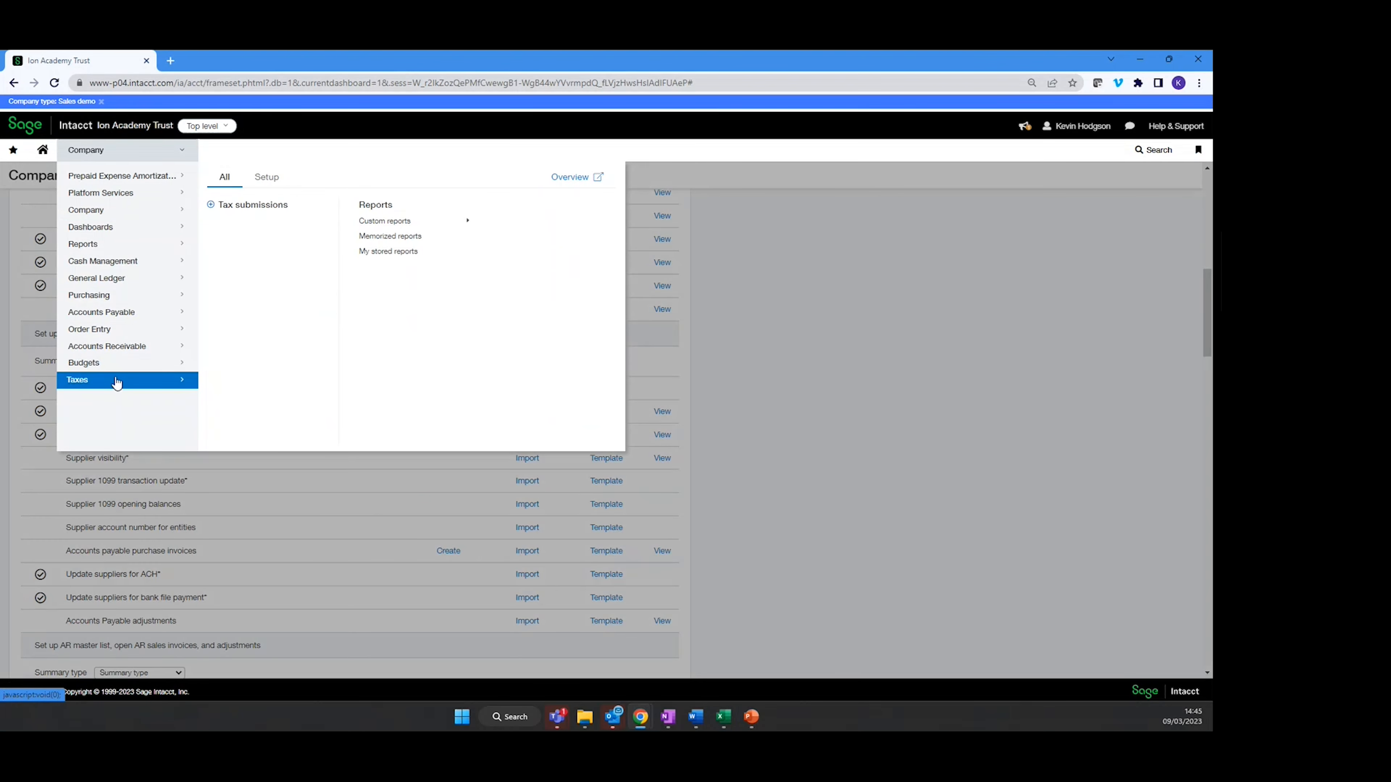
click(324, 222)
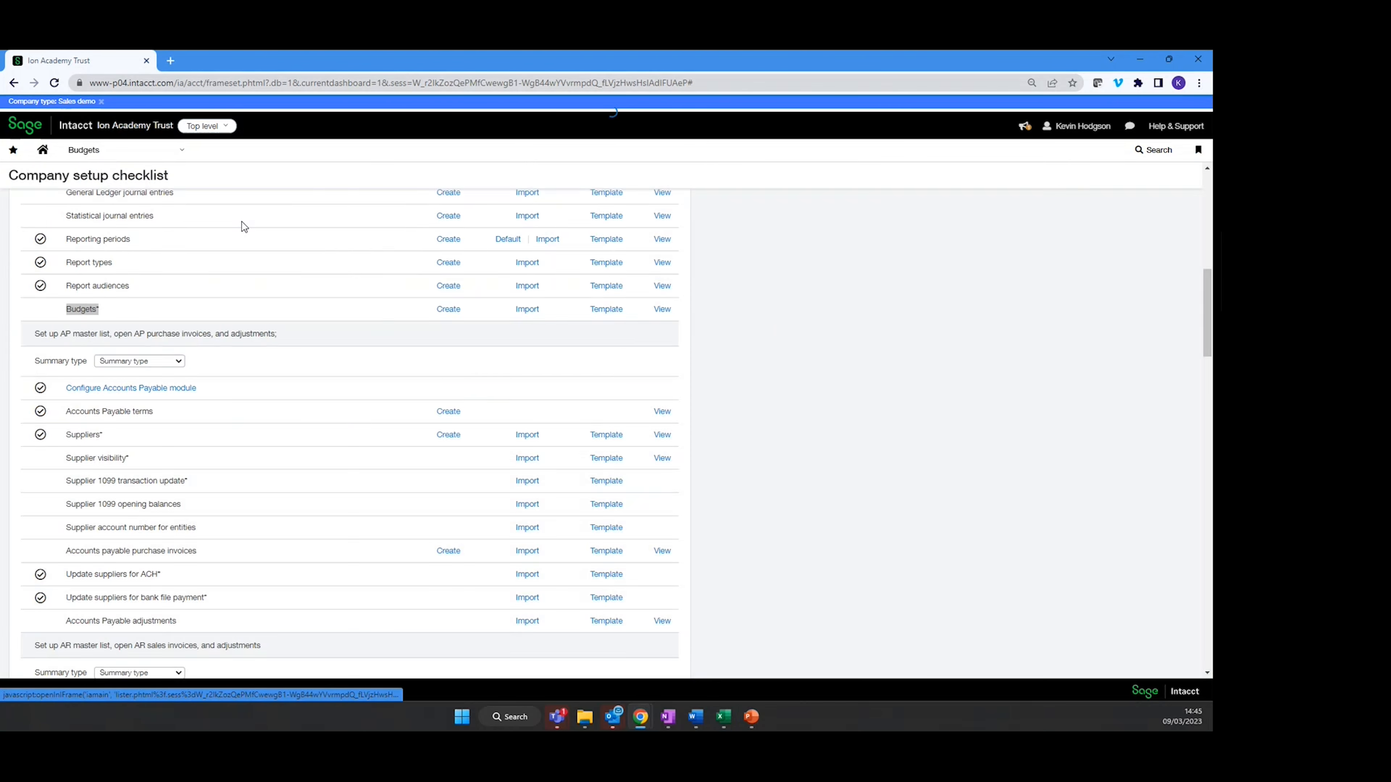